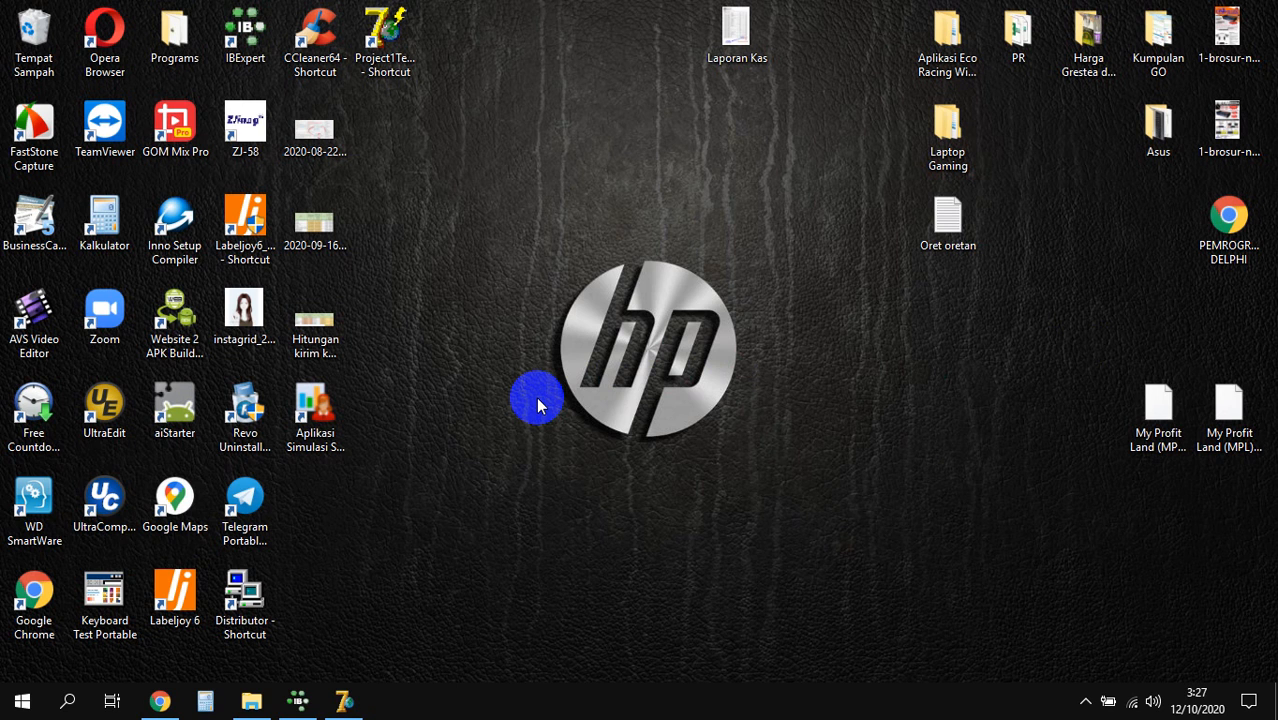
# Step: Rename the desktop shortcut 'Aplikasi Simulasi SPG' to 'Aplikasi Penjualan SPG'
pyautogui.click(538, 399)
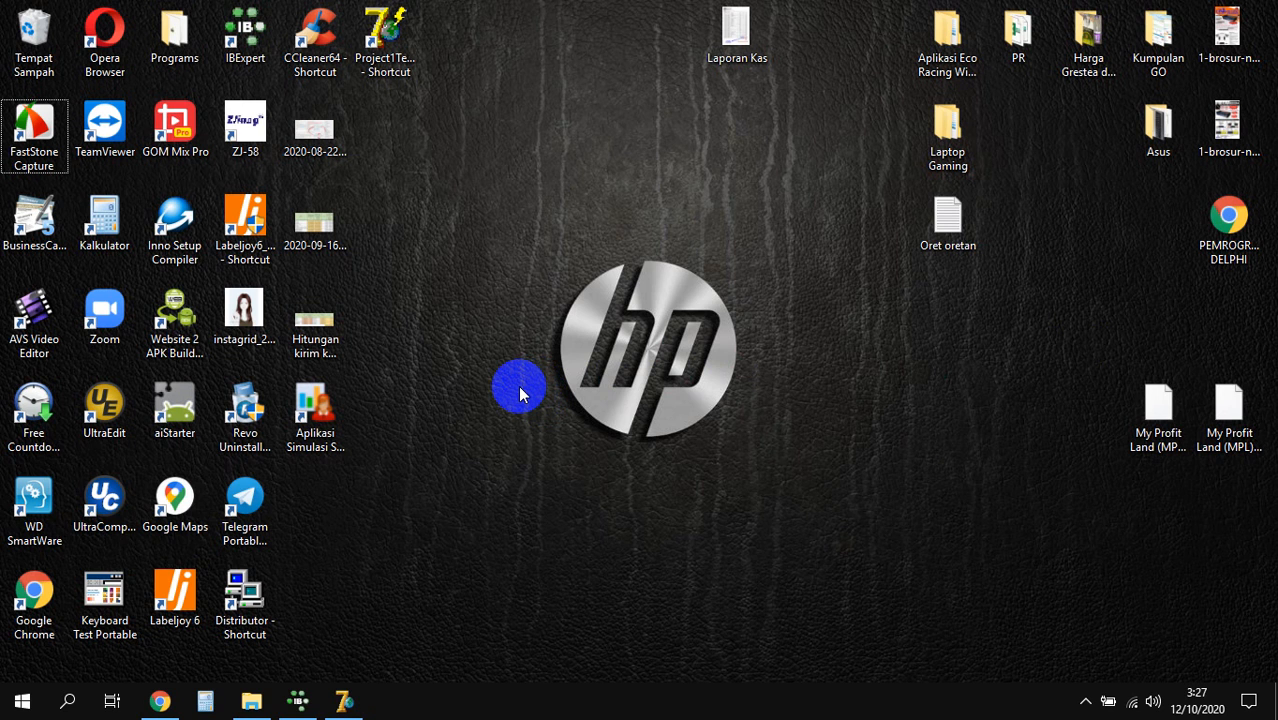
pyautogui.click(325, 437)
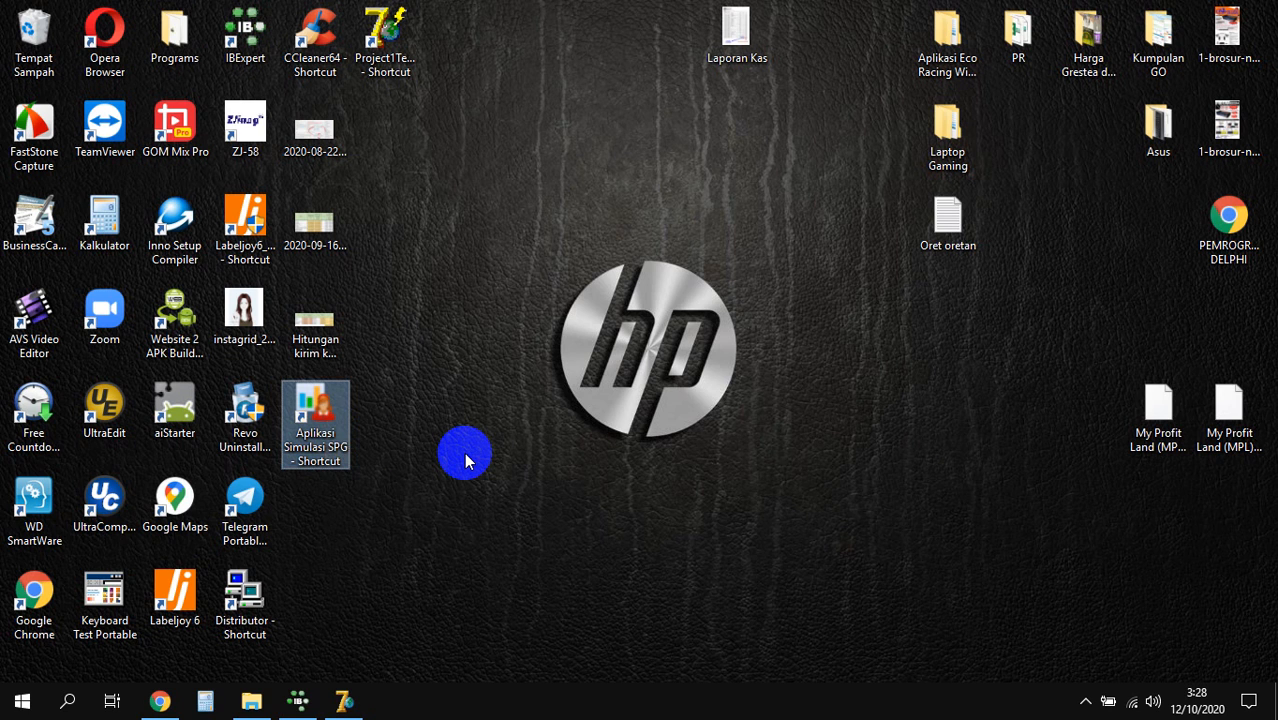
pyautogui.press('F2')
pyautogui.write('Apl')
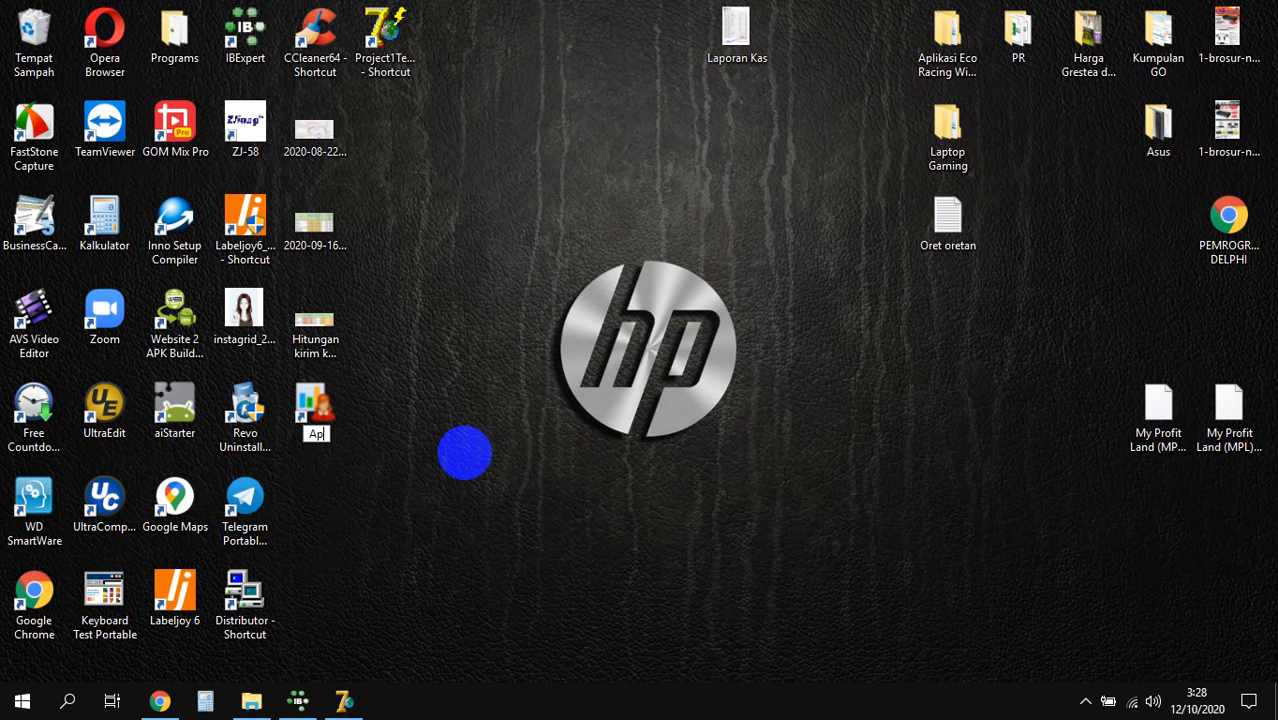
pyautogui.write('ikasi Penjualan SPG')
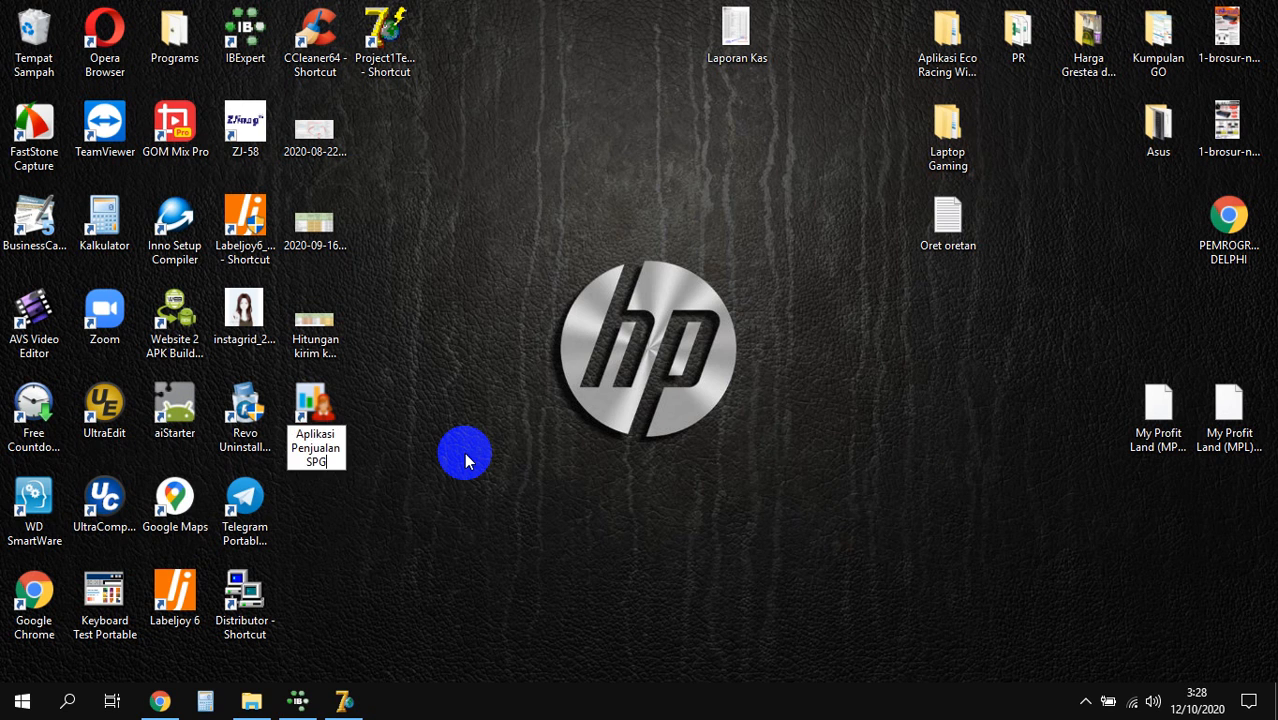
pyautogui.press('Return')
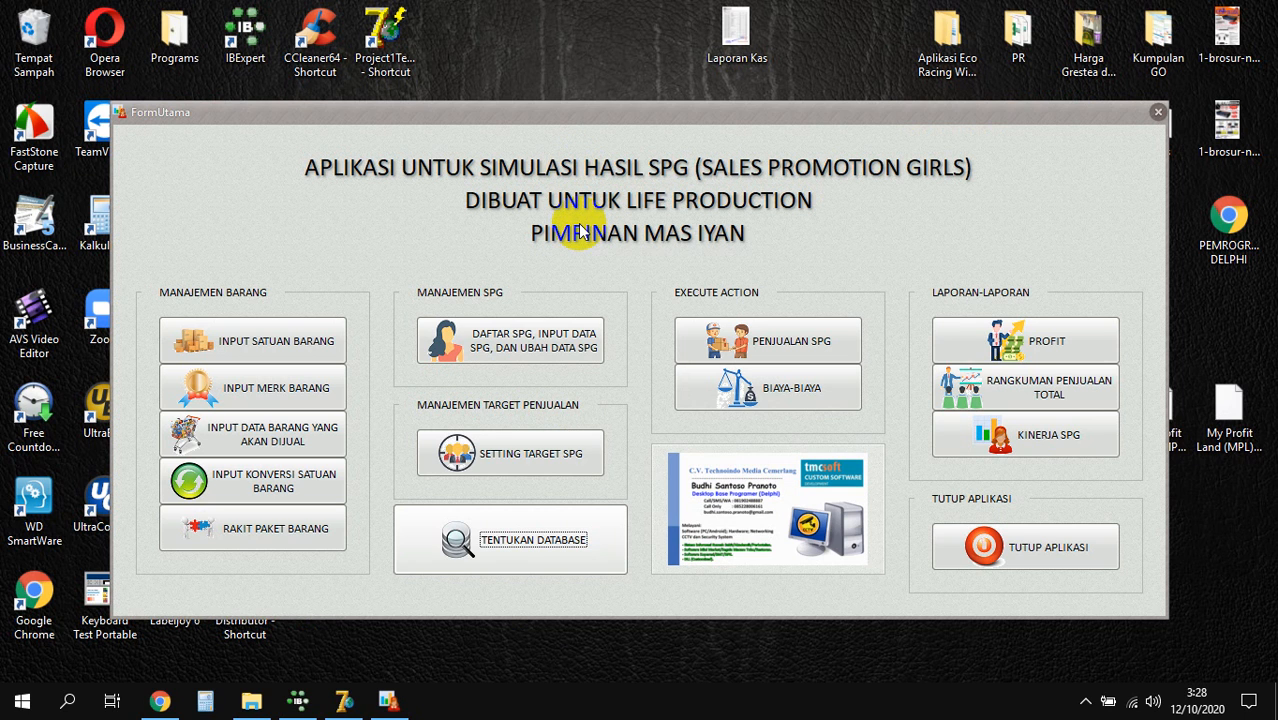
# Step: Bring the FormUtama main window forward and dismiss the startup countdown prompt
pyautogui.click(403, 237)
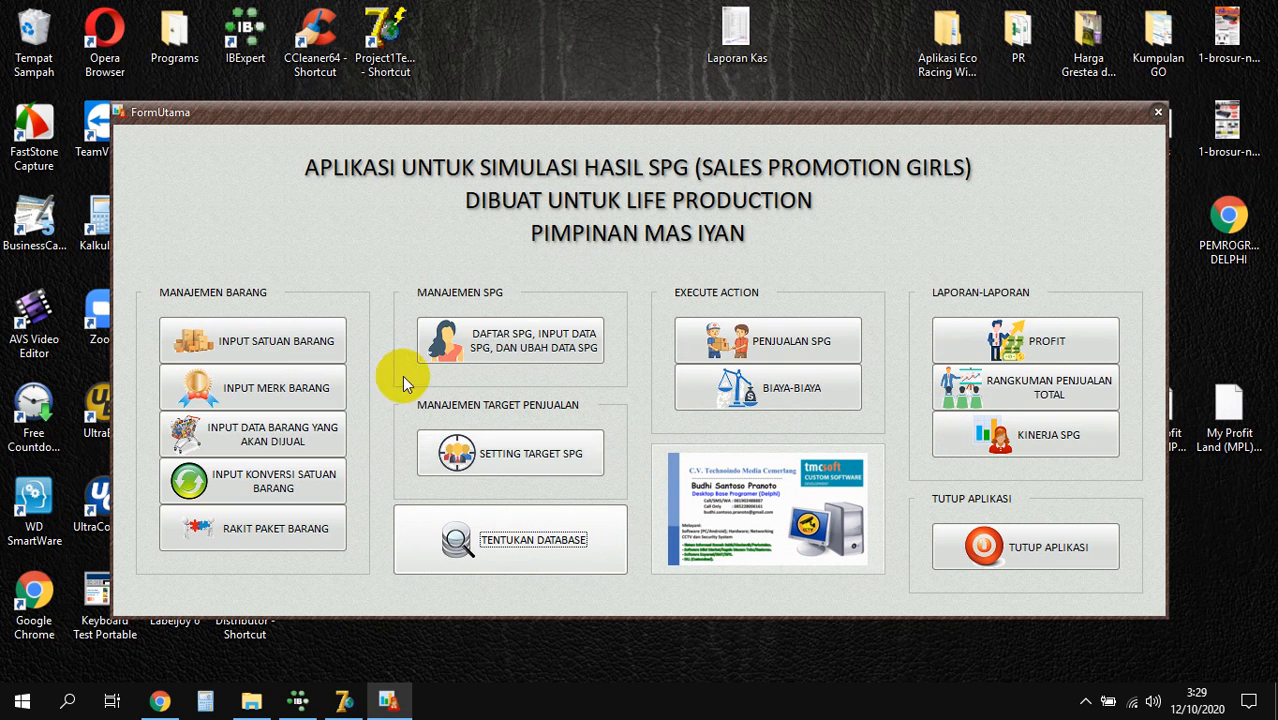
pyautogui.click(585, 452)
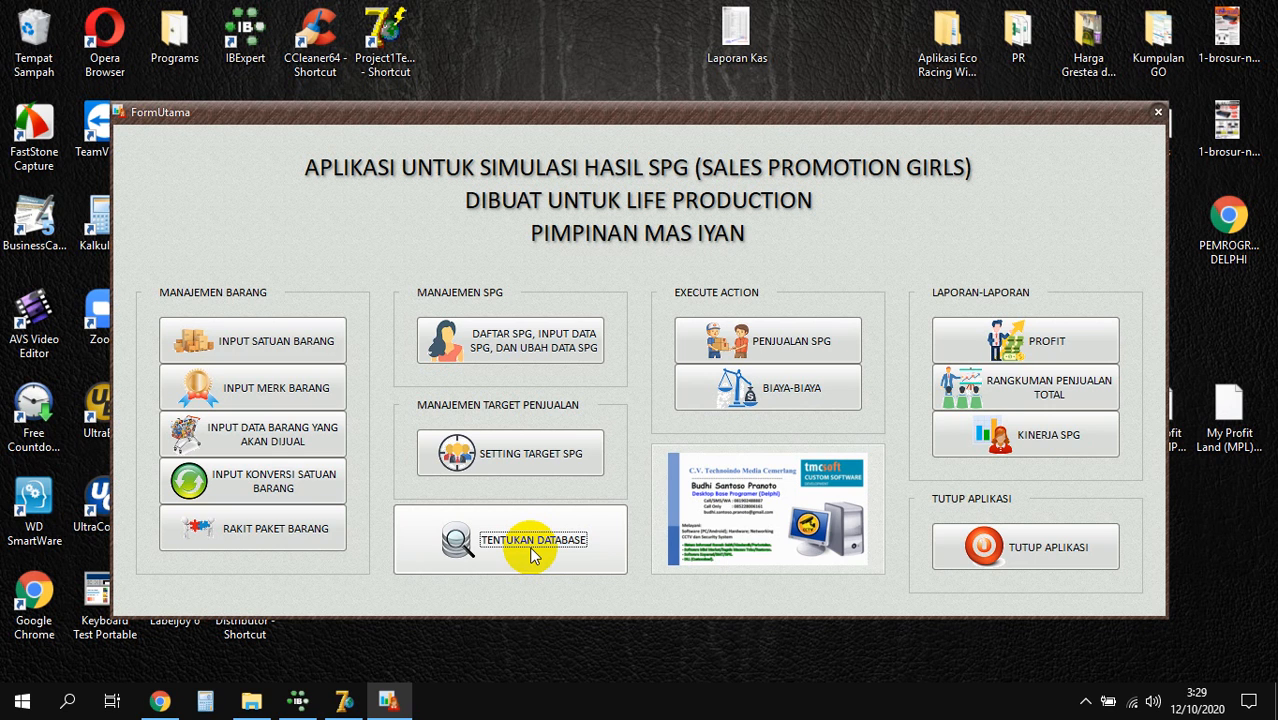
# Step: In Tentukan Database, choose the DATABASEAPLIKASISIMULASISPG file from the SPG\Database folder
pyautogui.click(529, 546)
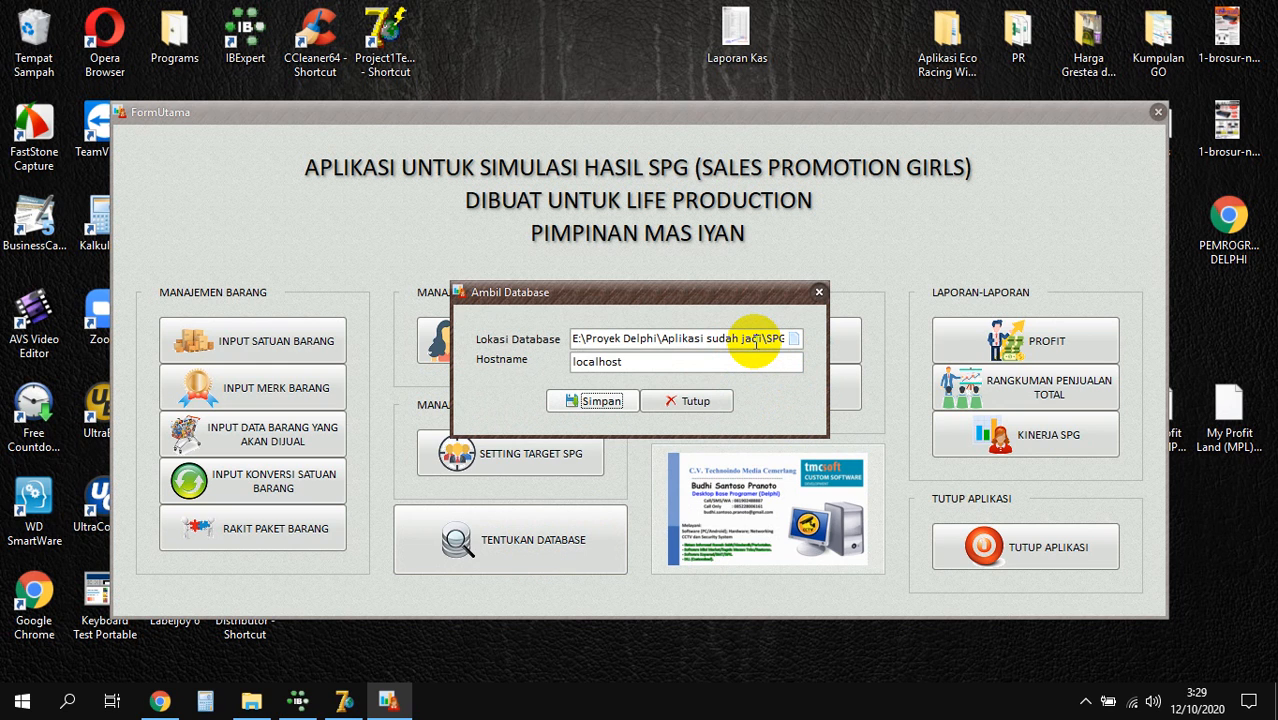
pyautogui.moveTo(757, 342); pyautogui.dragTo(805, 342)
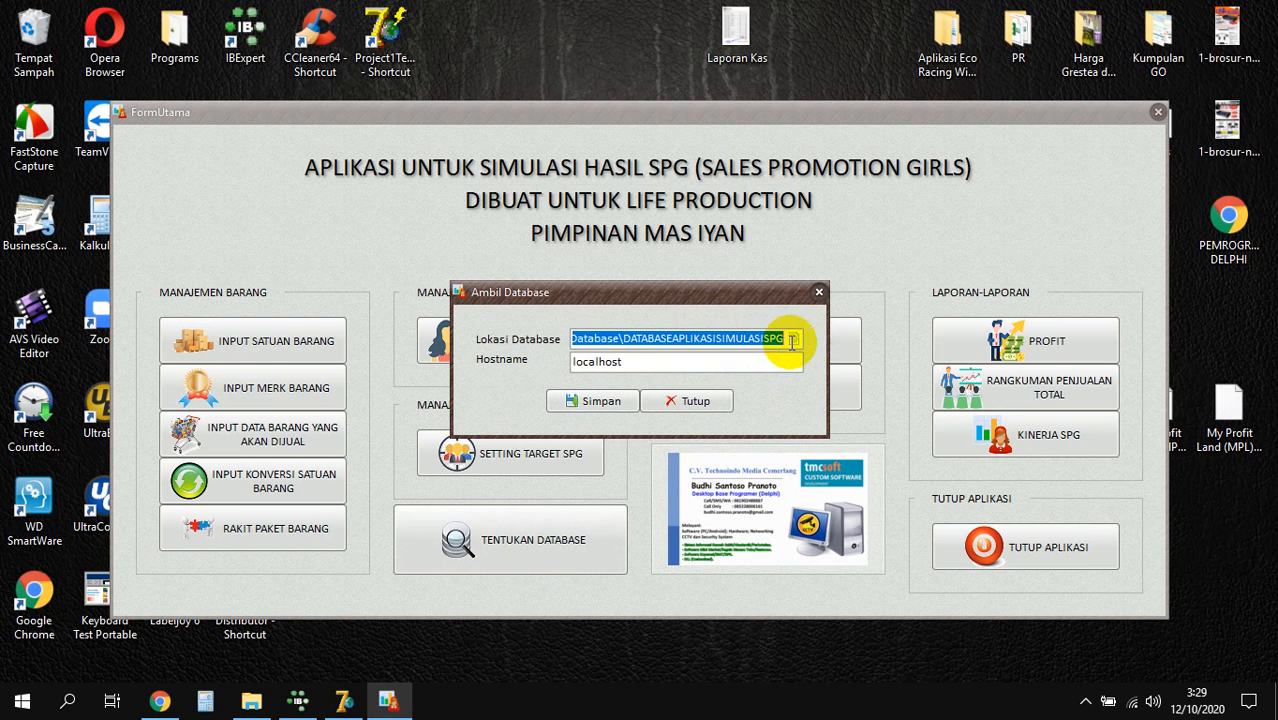
pyautogui.click(724, 342)
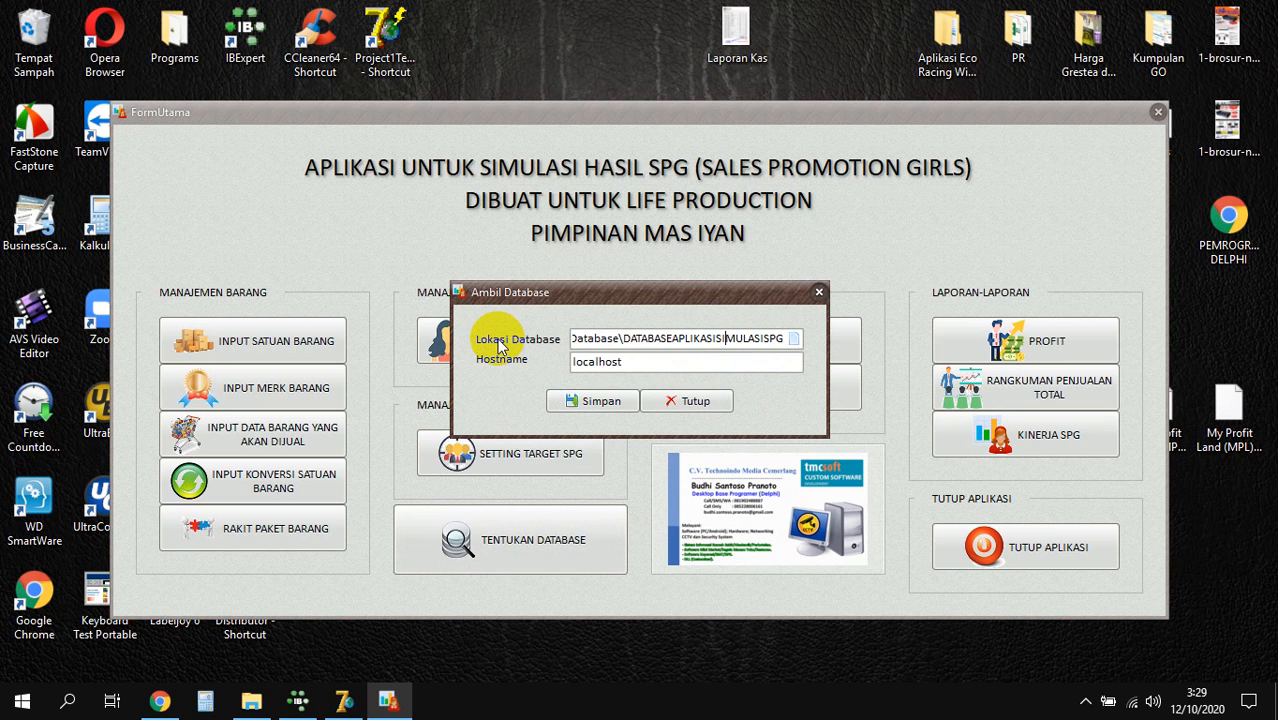
pyautogui.click(796, 338)
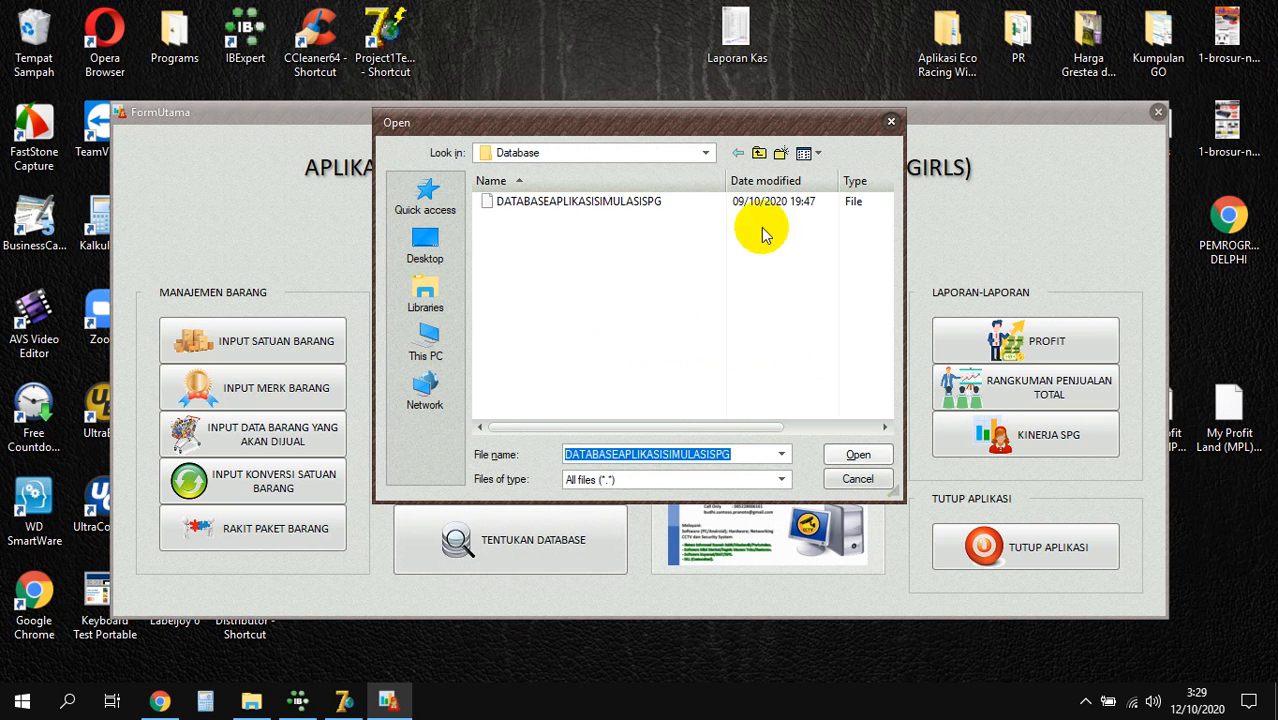
pyautogui.click(758, 152)
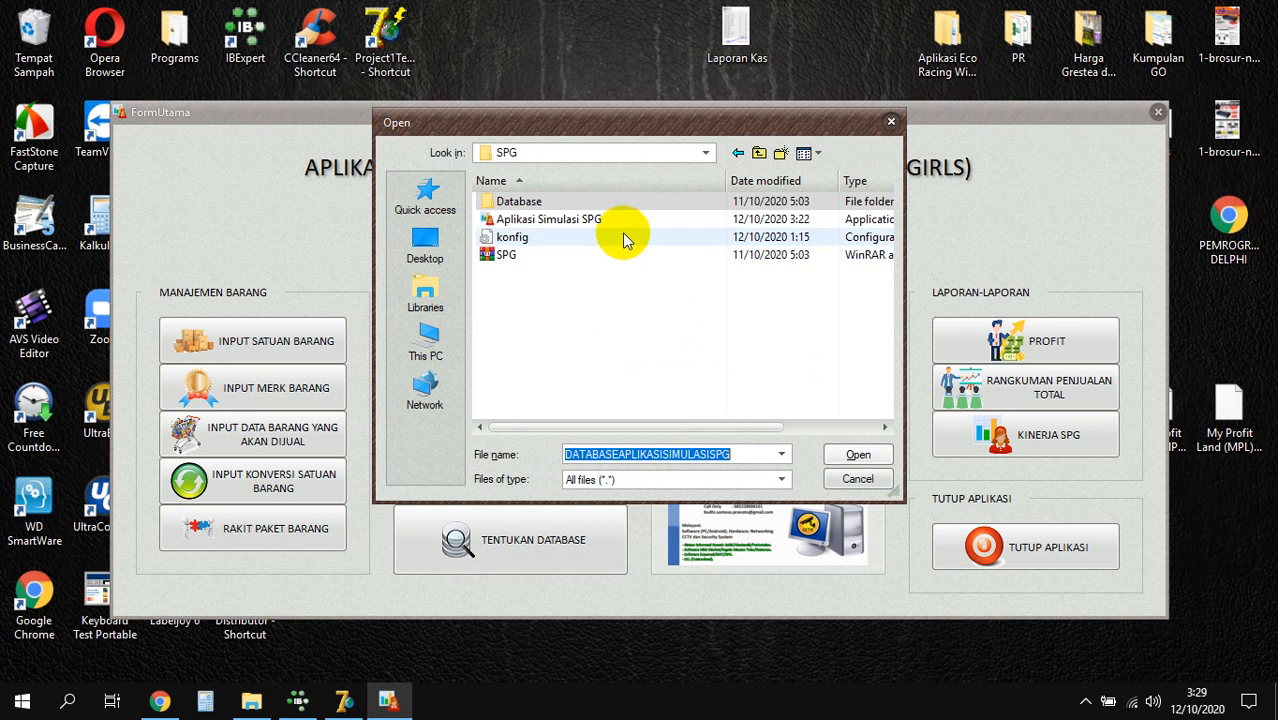
pyautogui.doubleClick(622, 203)
pyautogui.click(622, 203)
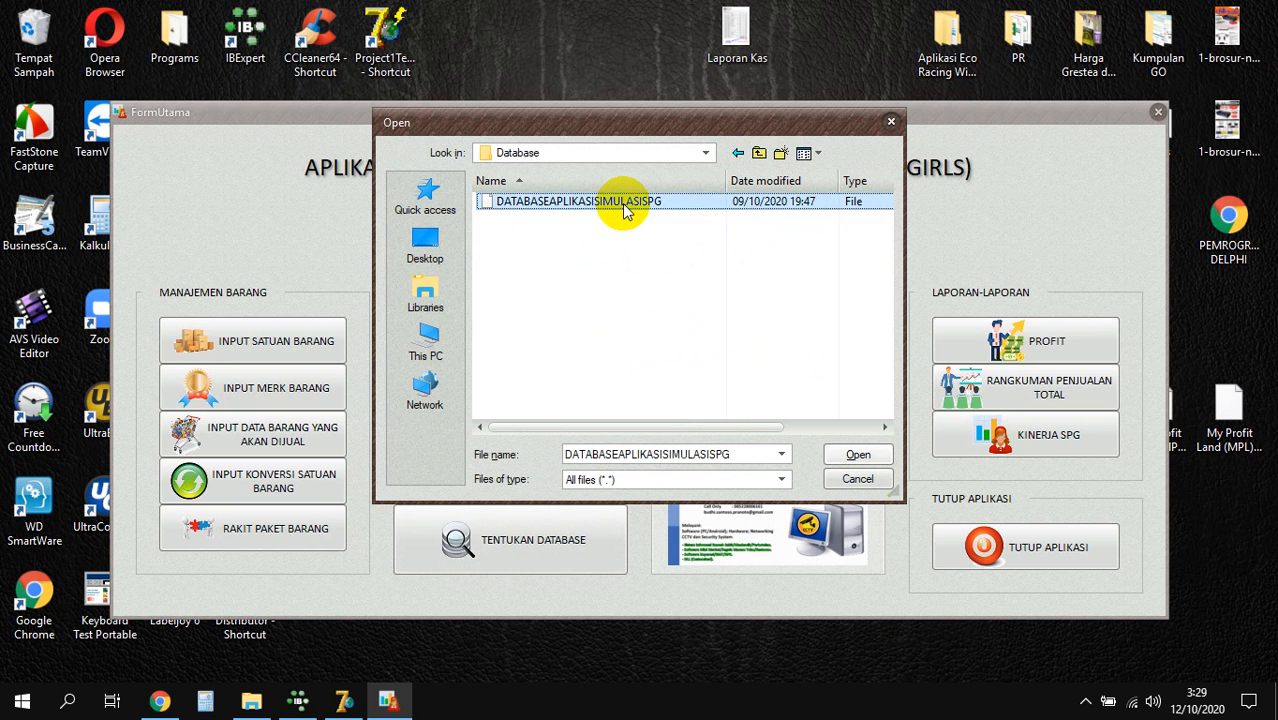
pyautogui.click(857, 454)
# Step: Keep host localhost, save the database setting, and acknowledge the confirmation
pyautogui.click(697, 363)
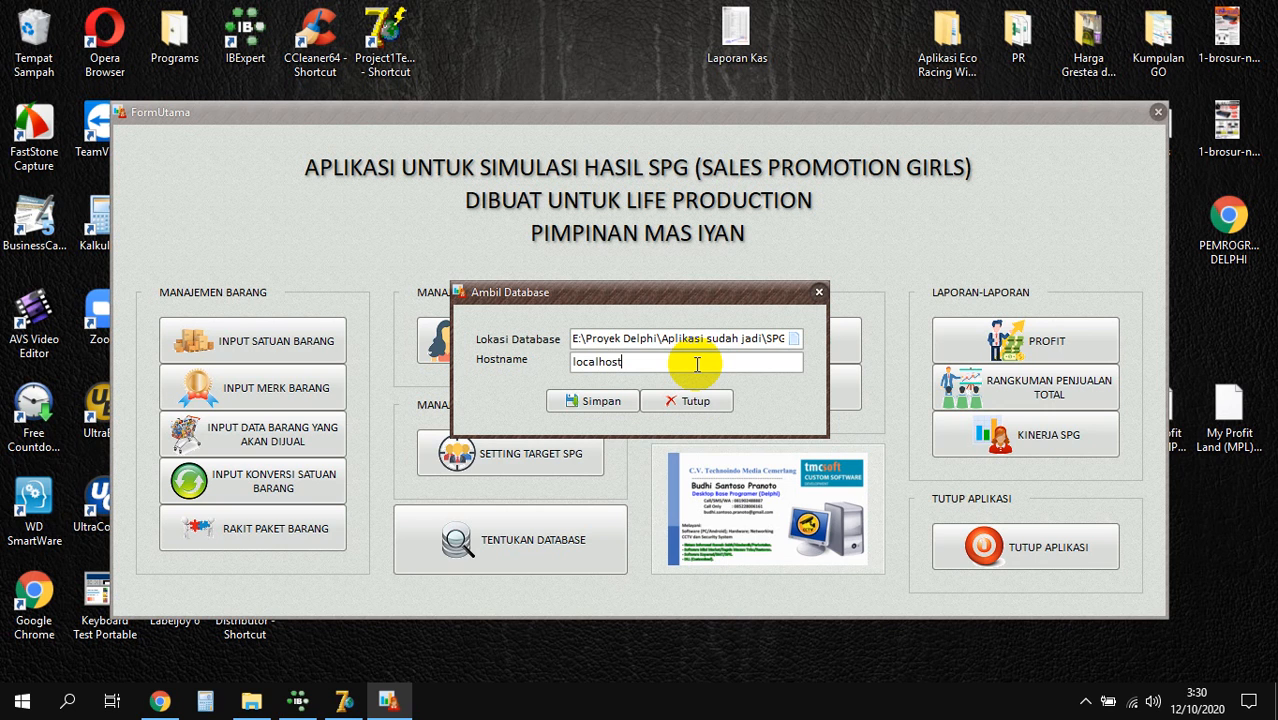
pyautogui.click(588, 402)
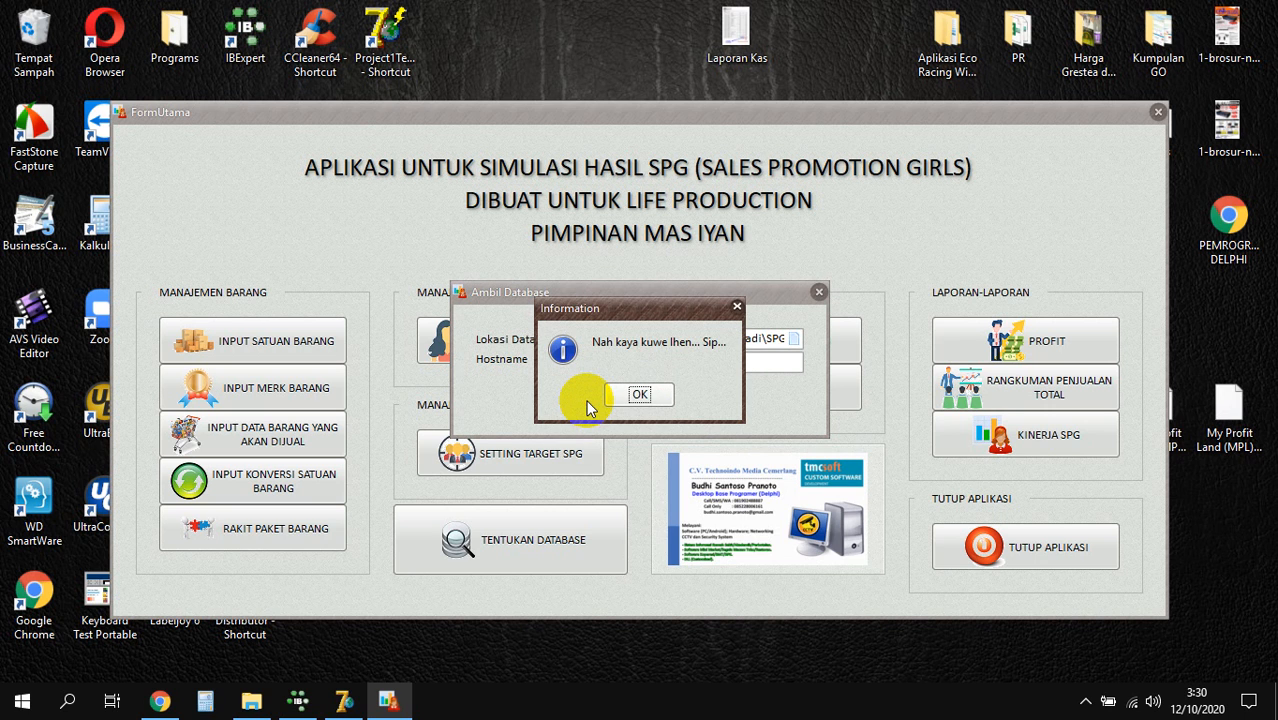
pyautogui.click(638, 394)
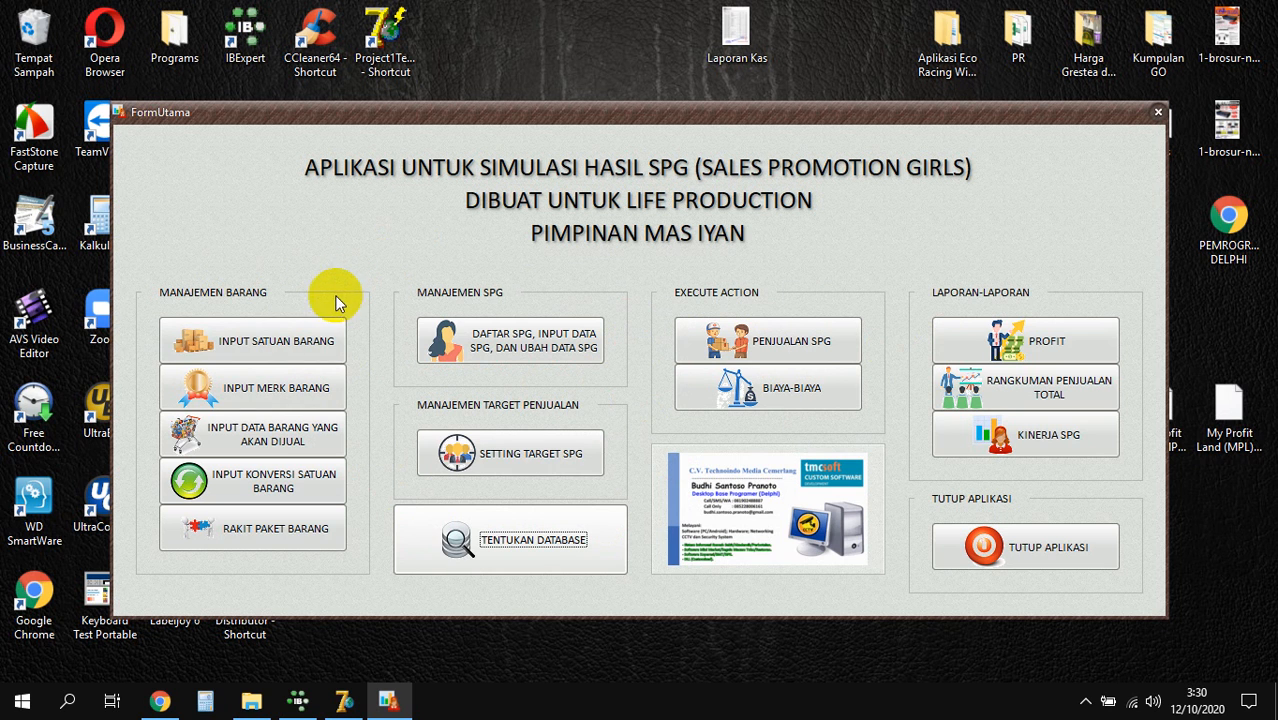
# Step: In Input Satuan Barang, add the units Sachet and Renceng, confirming each saved message
pyautogui.click(322, 344)
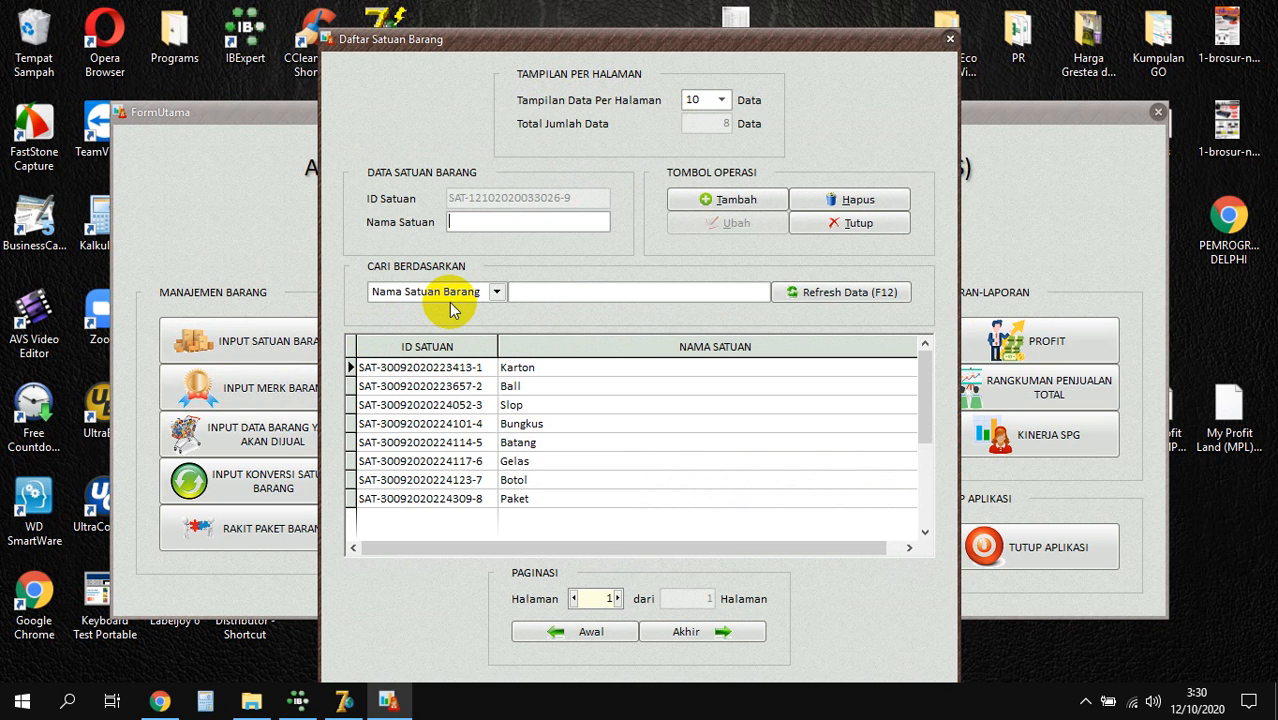
pyautogui.click(552, 296)
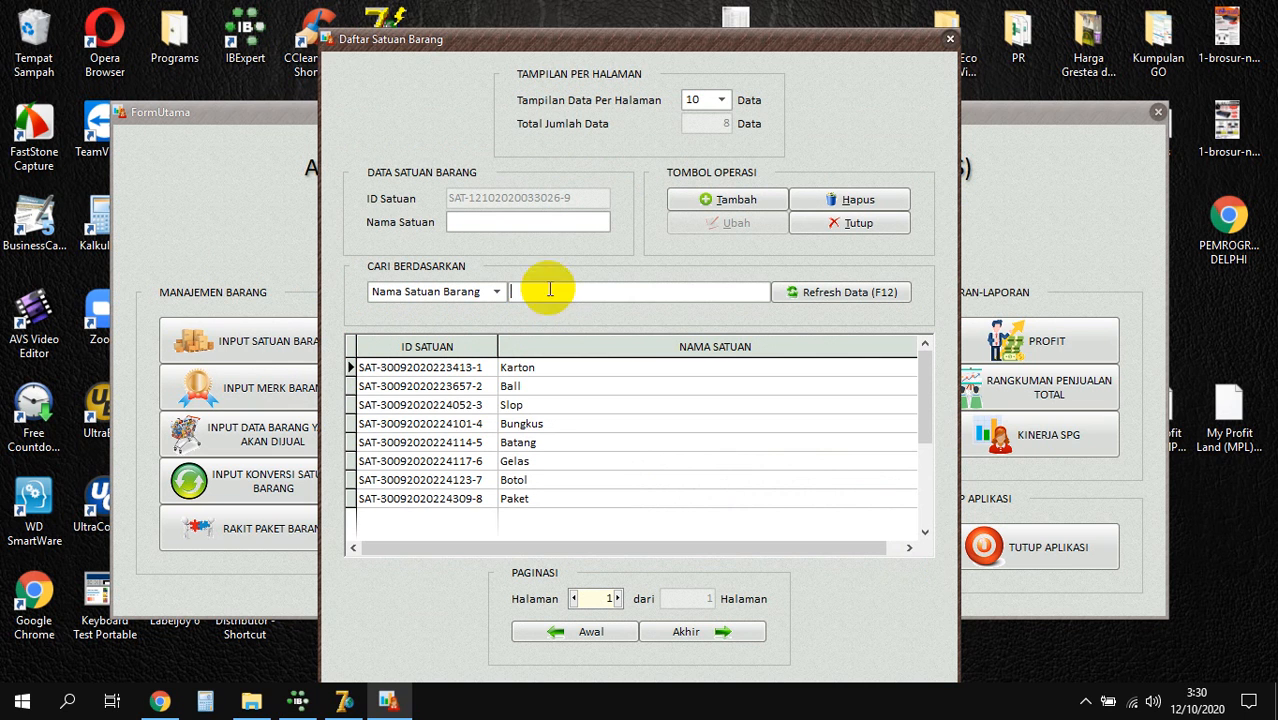
pyautogui.click(540, 220)
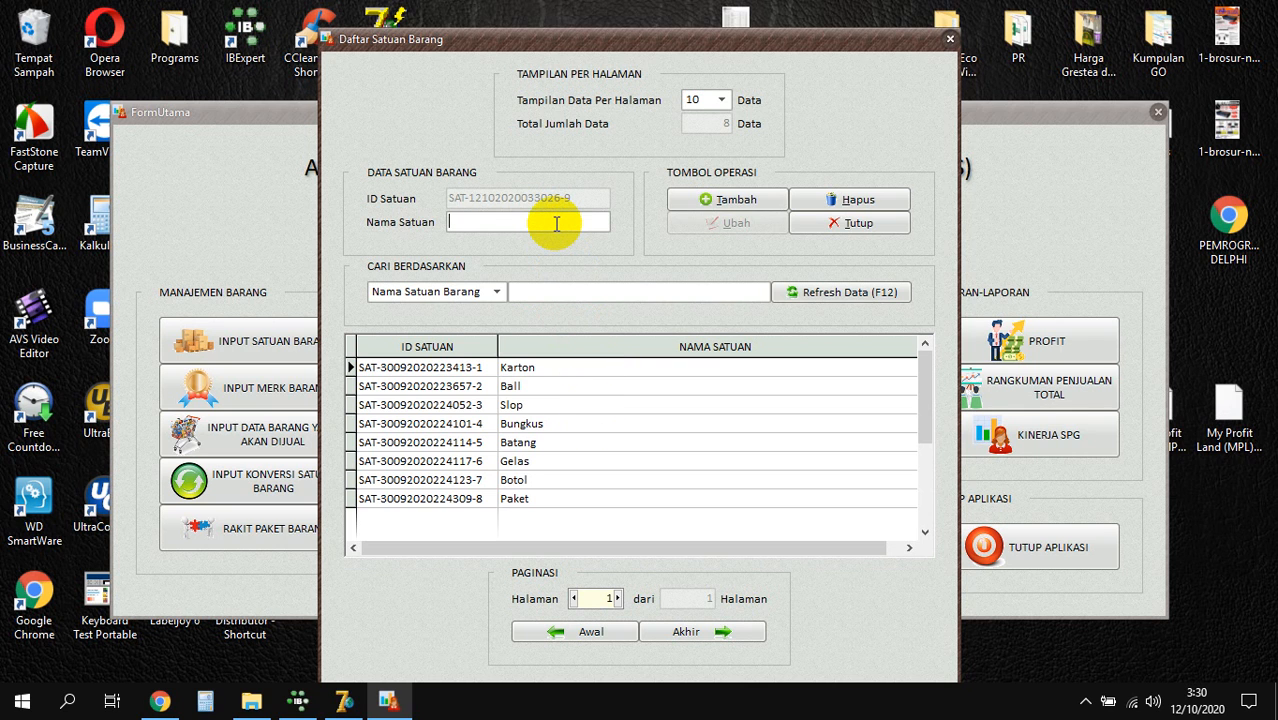
pyautogui.write('Sachet')
pyautogui.click(698, 203)
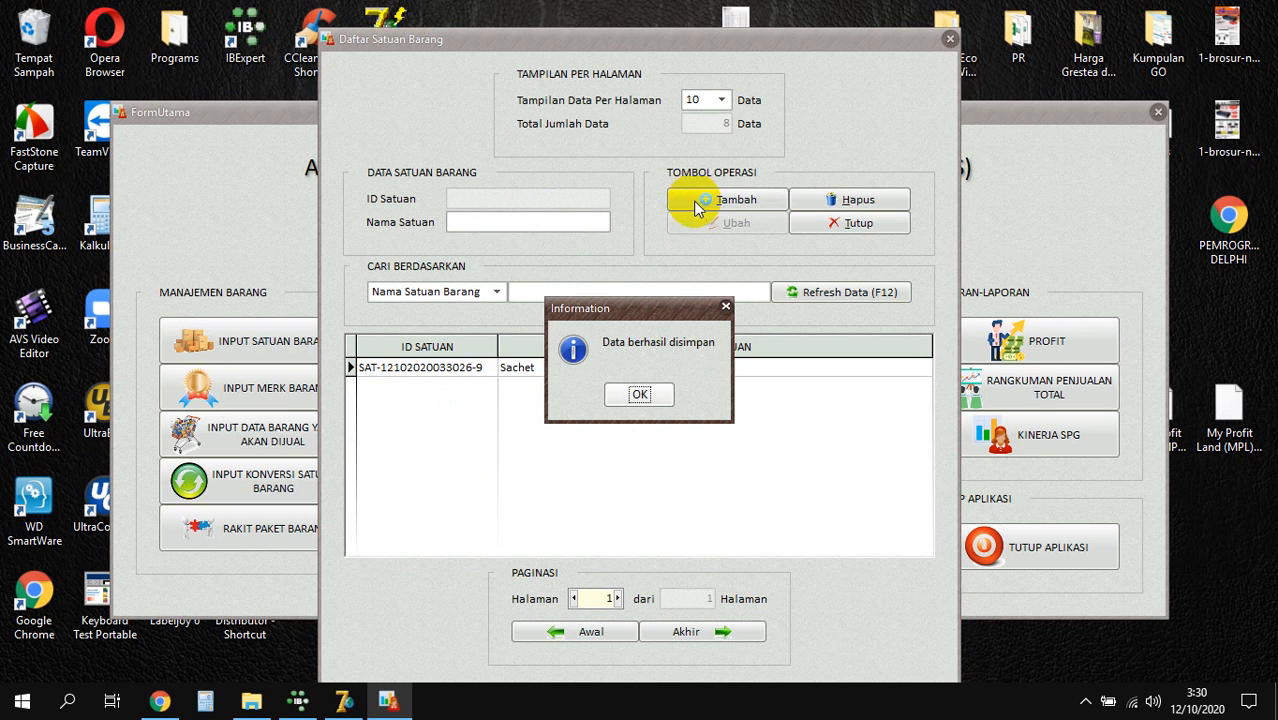
pyautogui.click(645, 400)
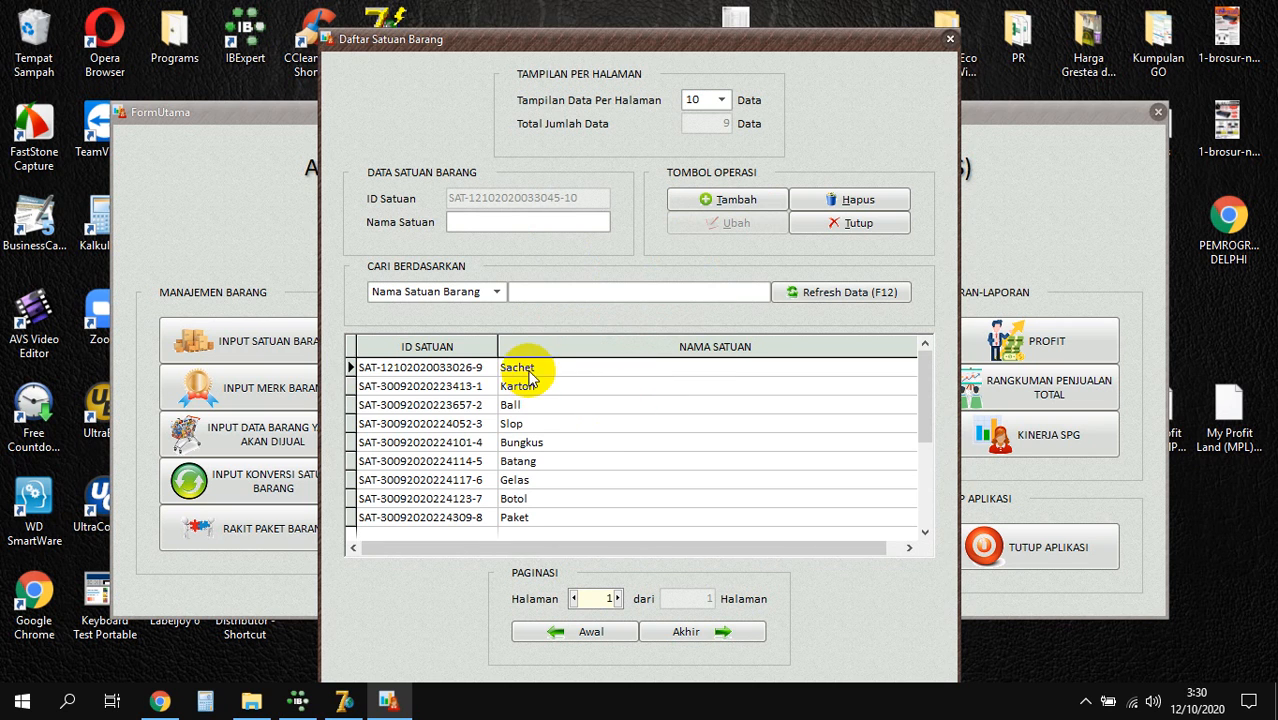
pyautogui.click(556, 224)
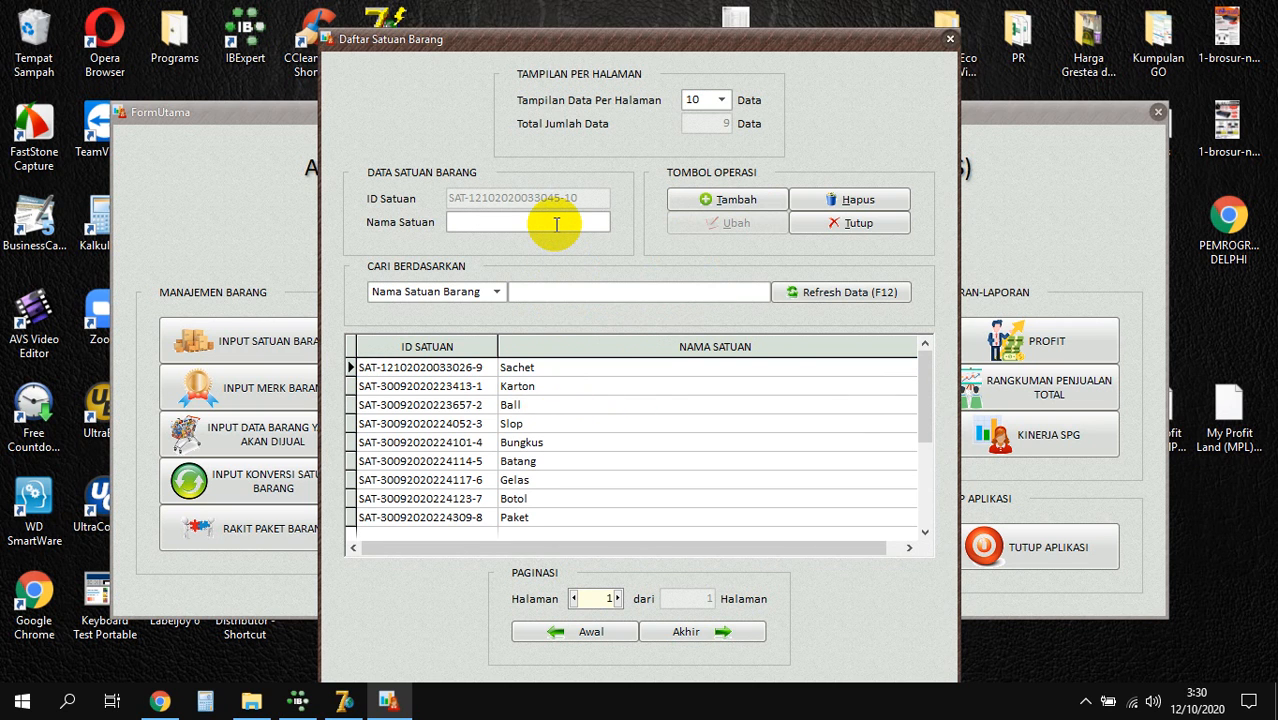
pyautogui.write('Renceng')
pyautogui.press('Tab')
pyautogui.press('Return')
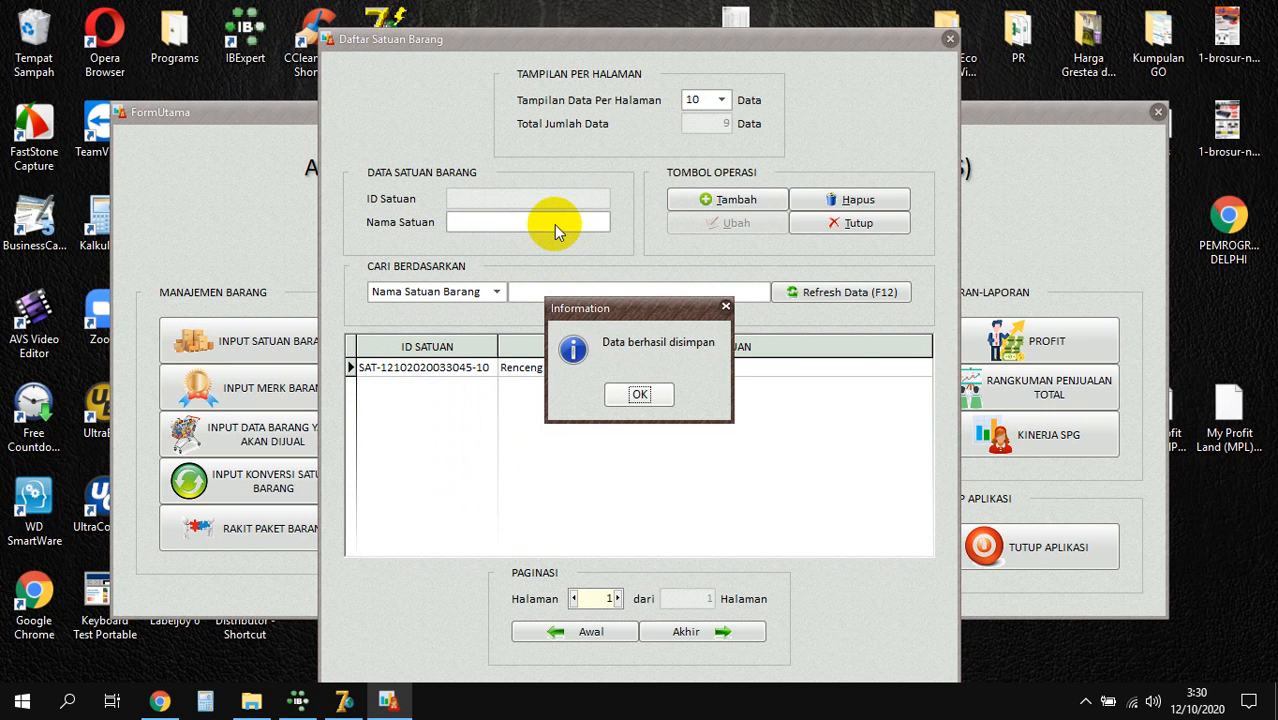
pyautogui.press('Return')
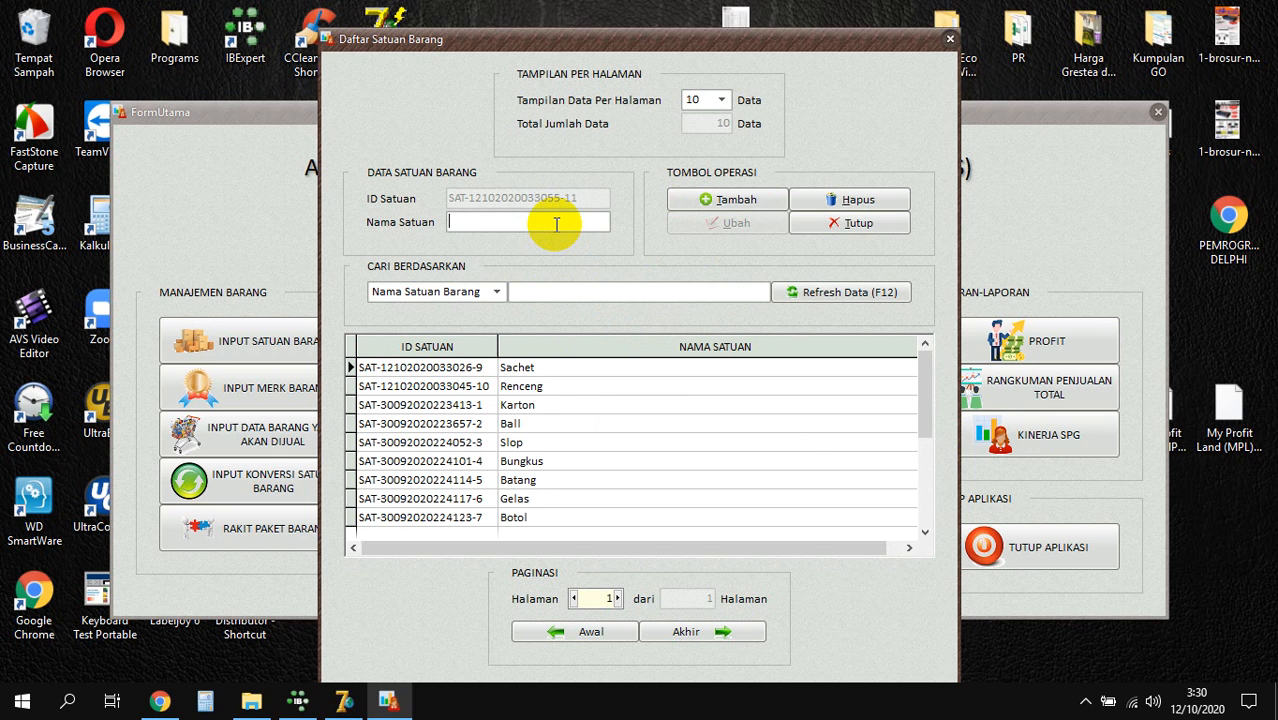
# Step: Open the Renceng unit record for editing
pyautogui.click(543, 388)
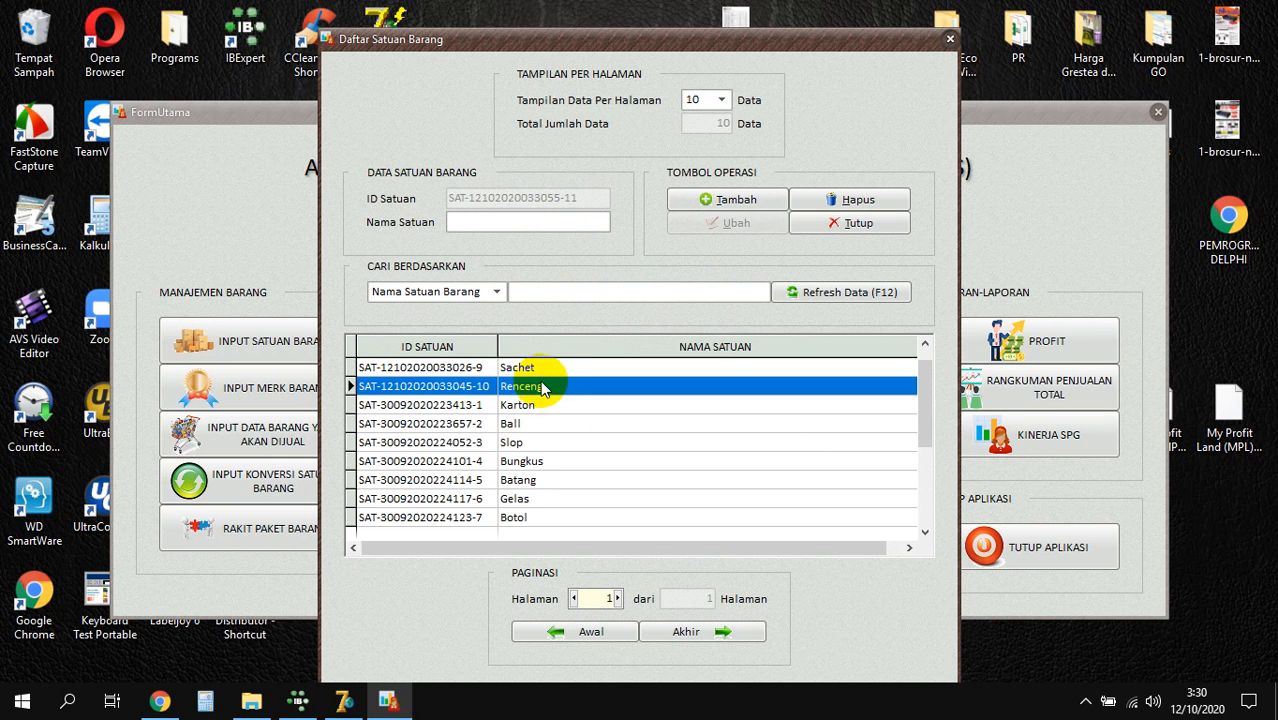
pyautogui.click(543, 369)
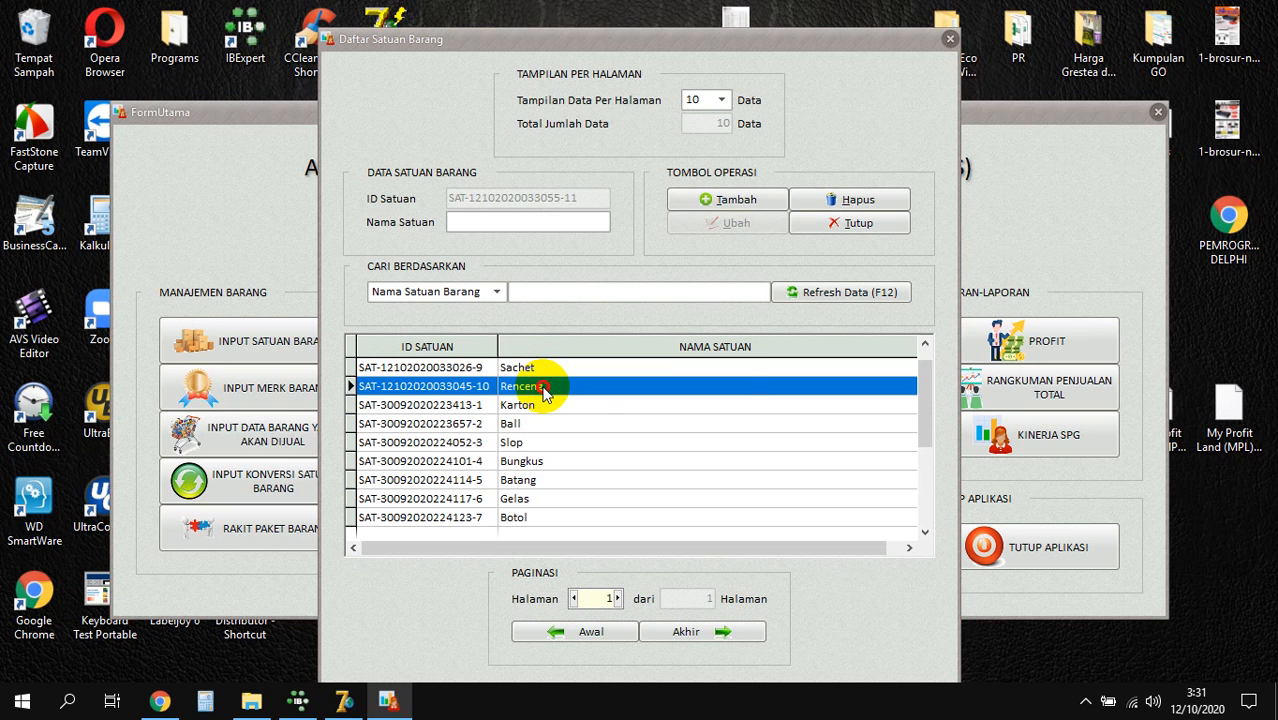
pyautogui.doubleClick(545, 395)
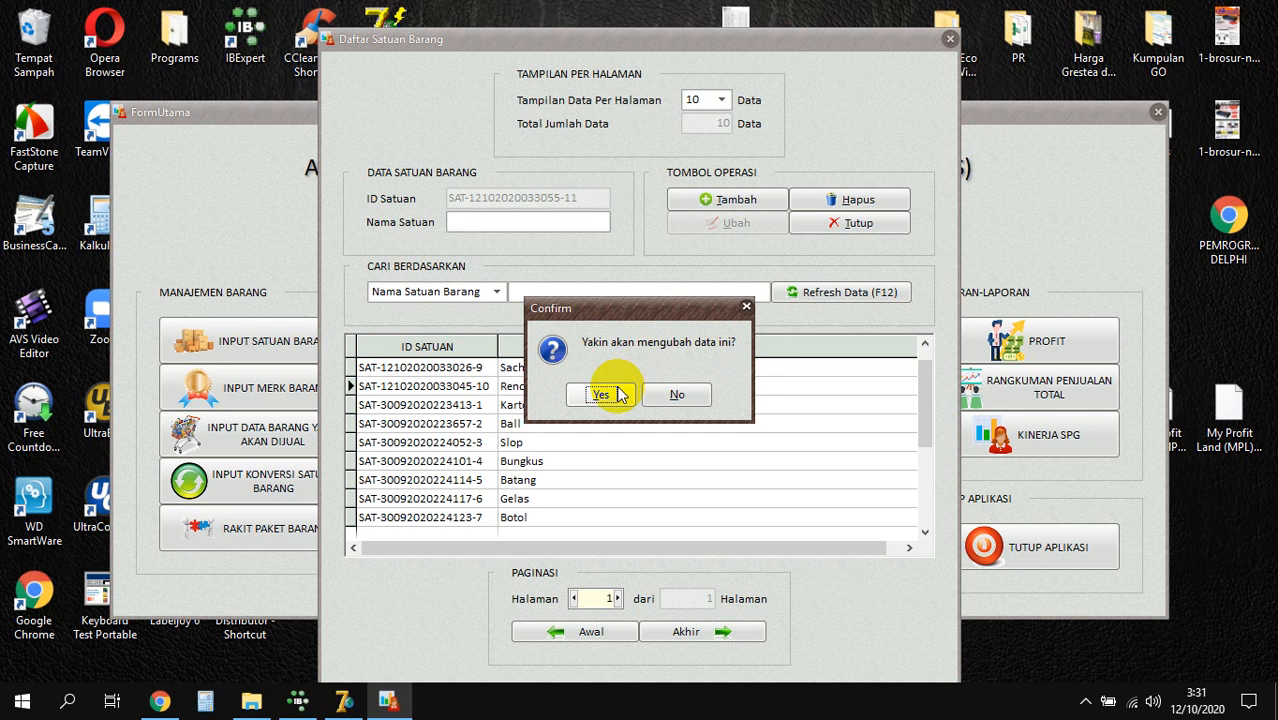
pyautogui.click(603, 394)
# Step: Replace the unit name with Cup and save the change, confirming the prompts
pyautogui.click(566, 216)
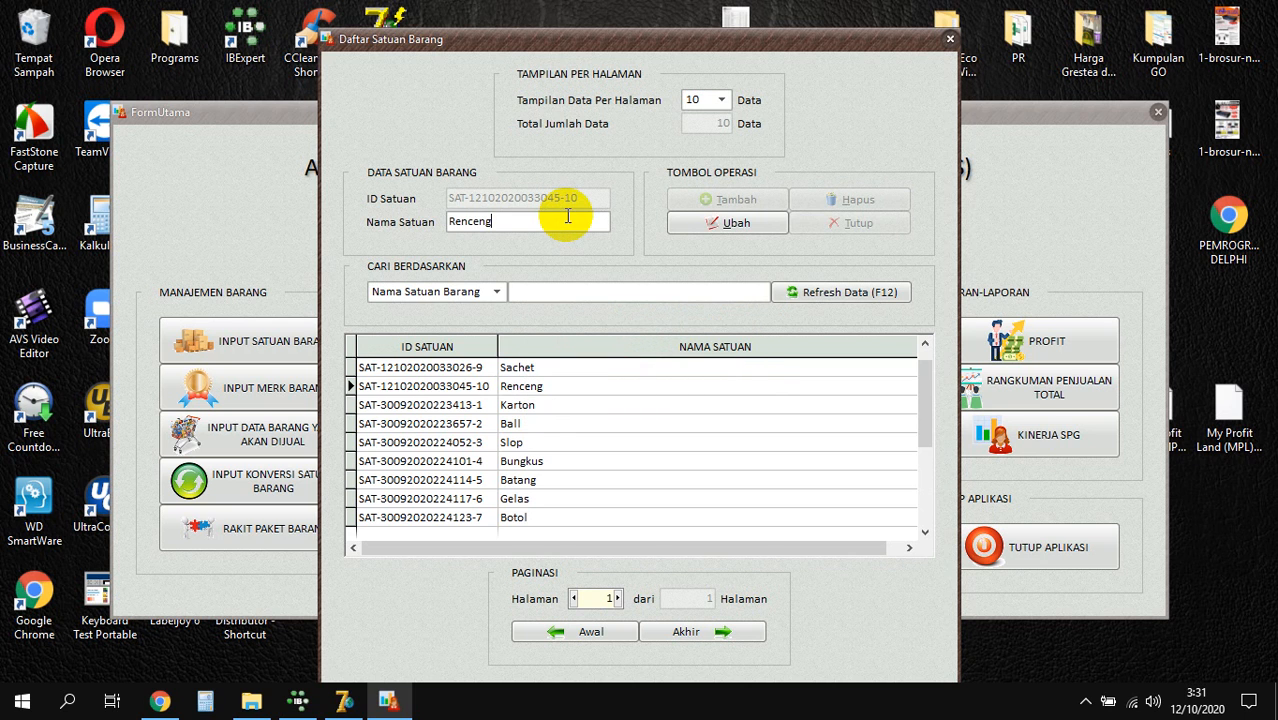
pyautogui.moveTo(566, 216); pyautogui.dragTo(316, 205)
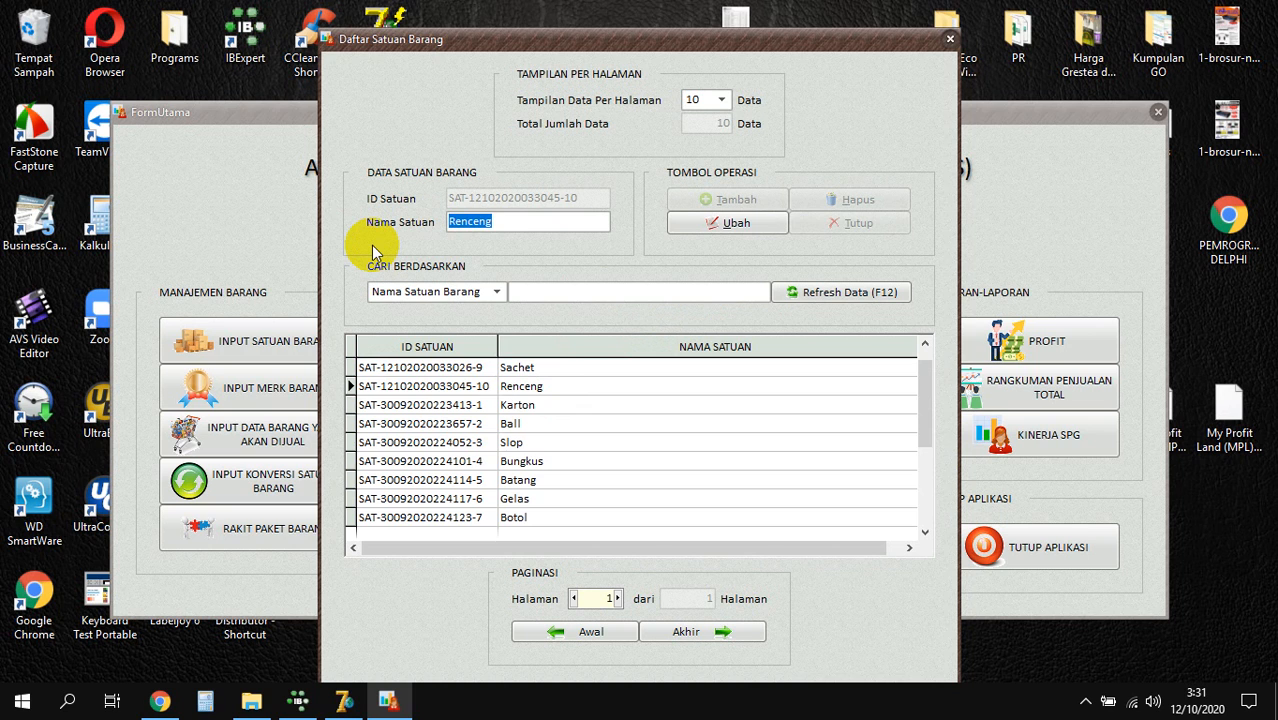
pyautogui.write('Cup')
pyautogui.click(716, 226)
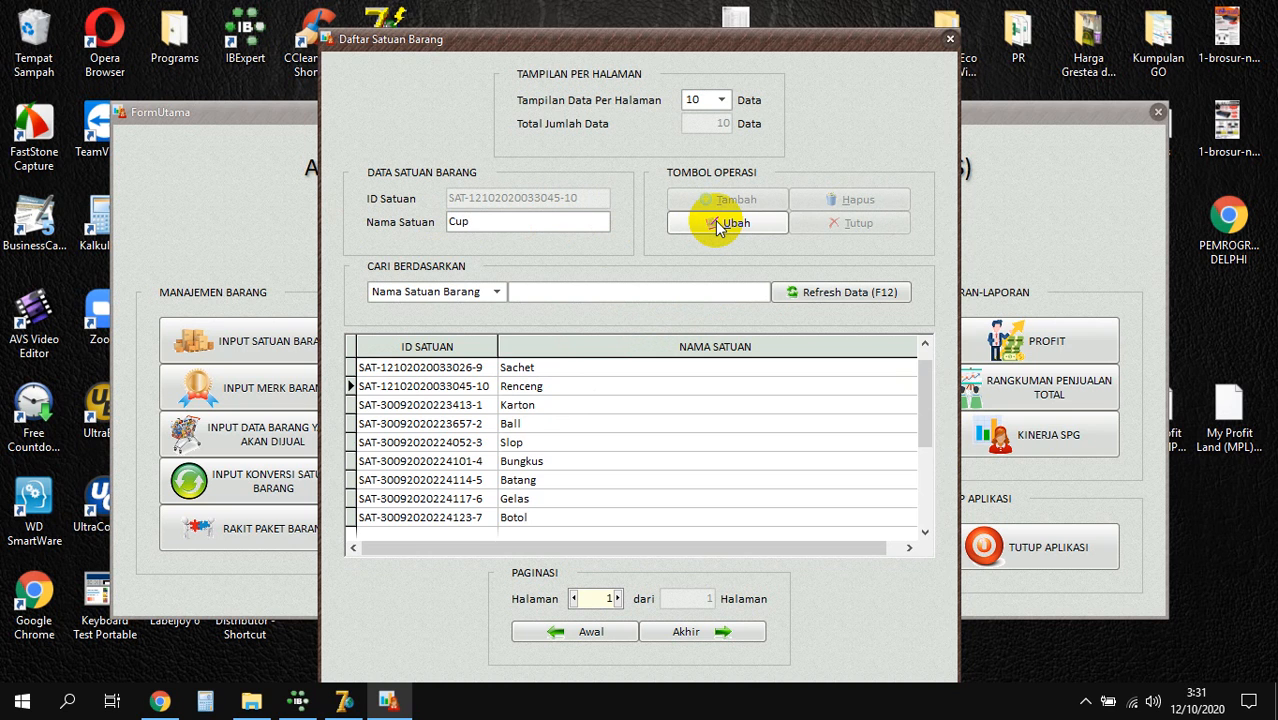
pyautogui.press('Tab')
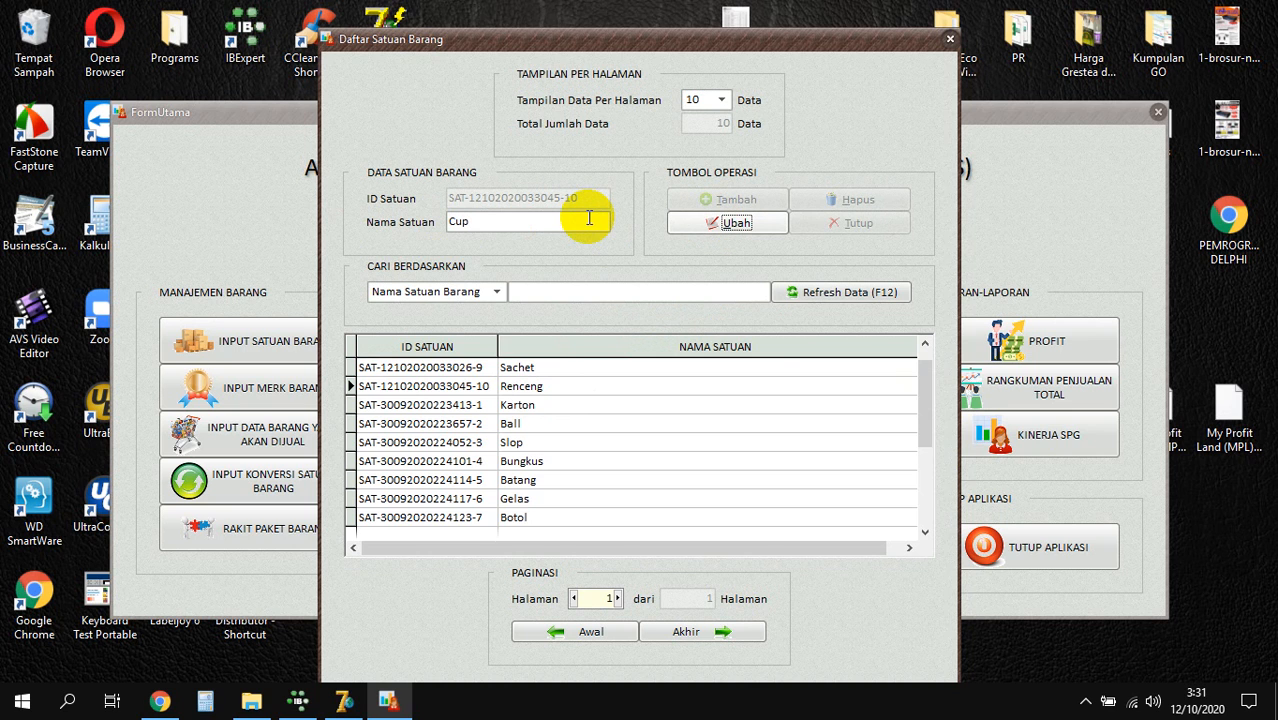
pyautogui.press('Return')
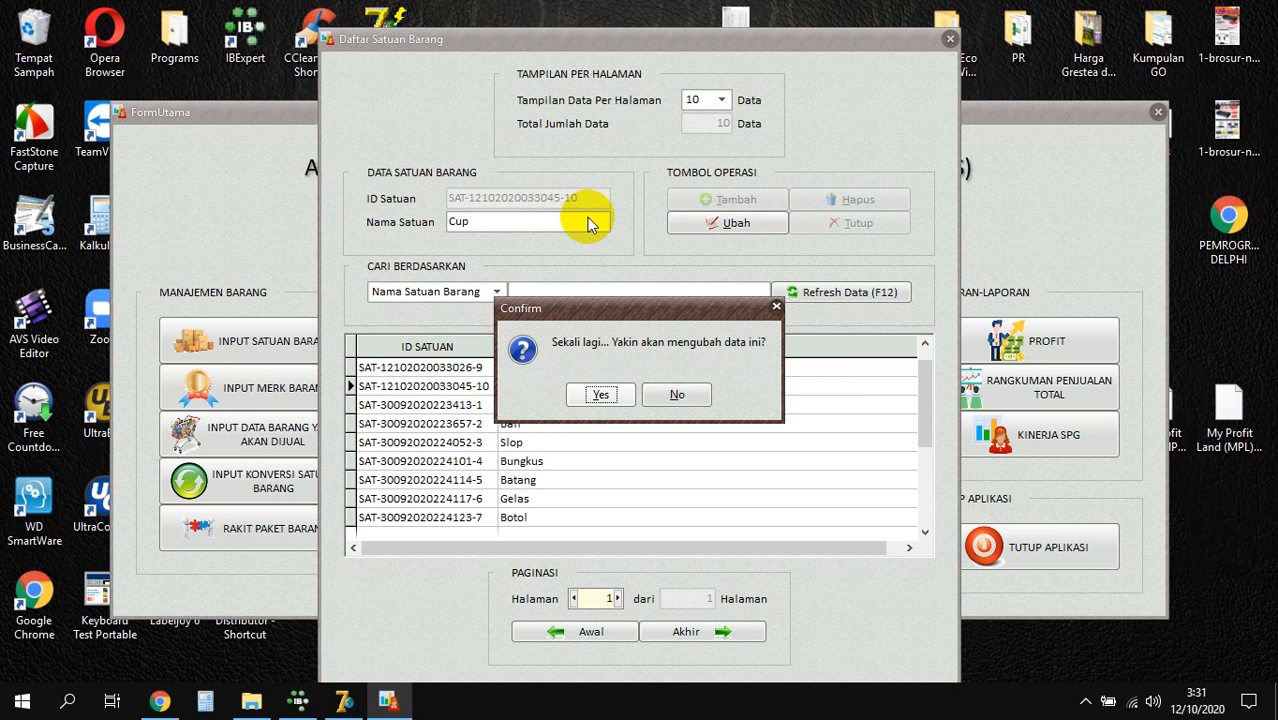
pyautogui.press('Return')
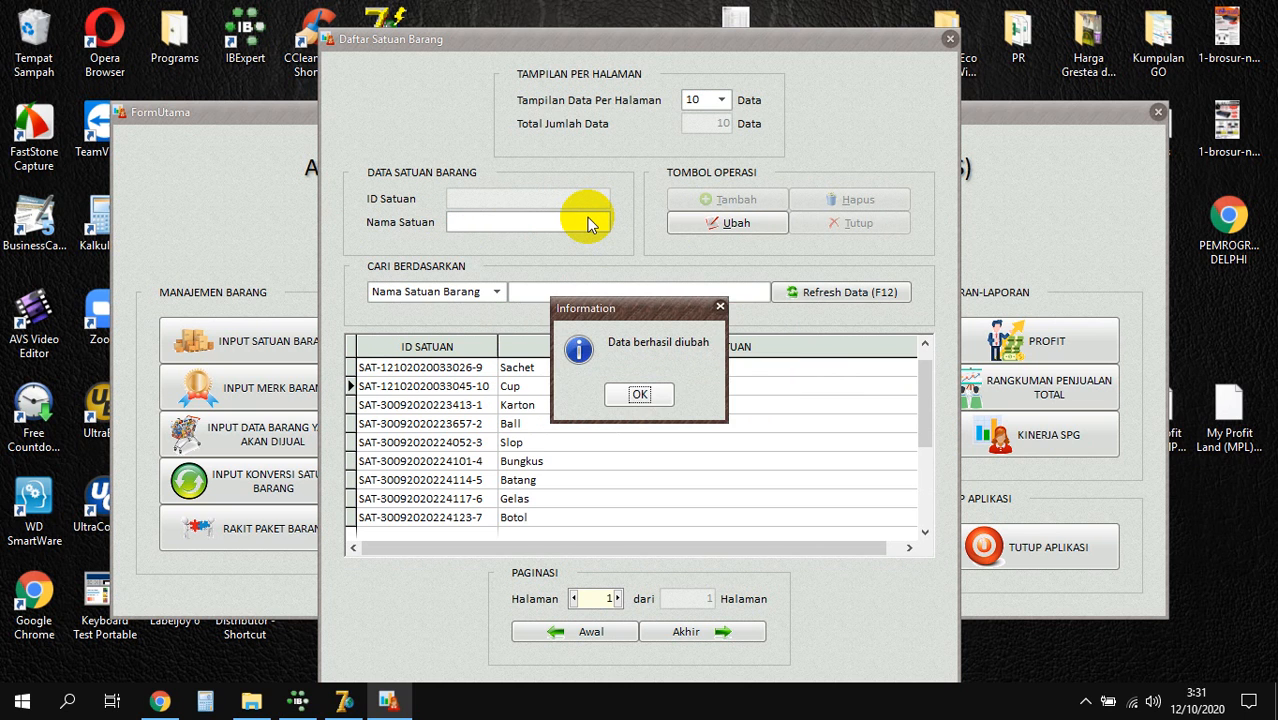
pyautogui.press('Return')
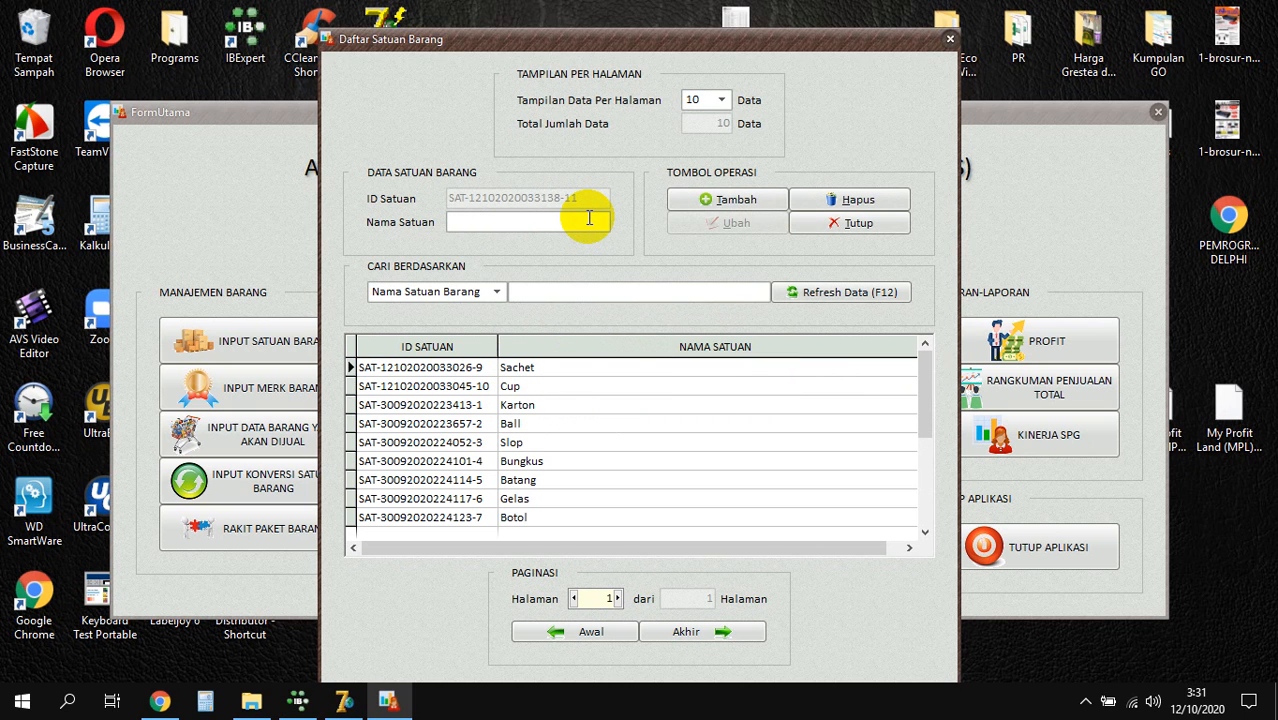
pyautogui.click(571, 390)
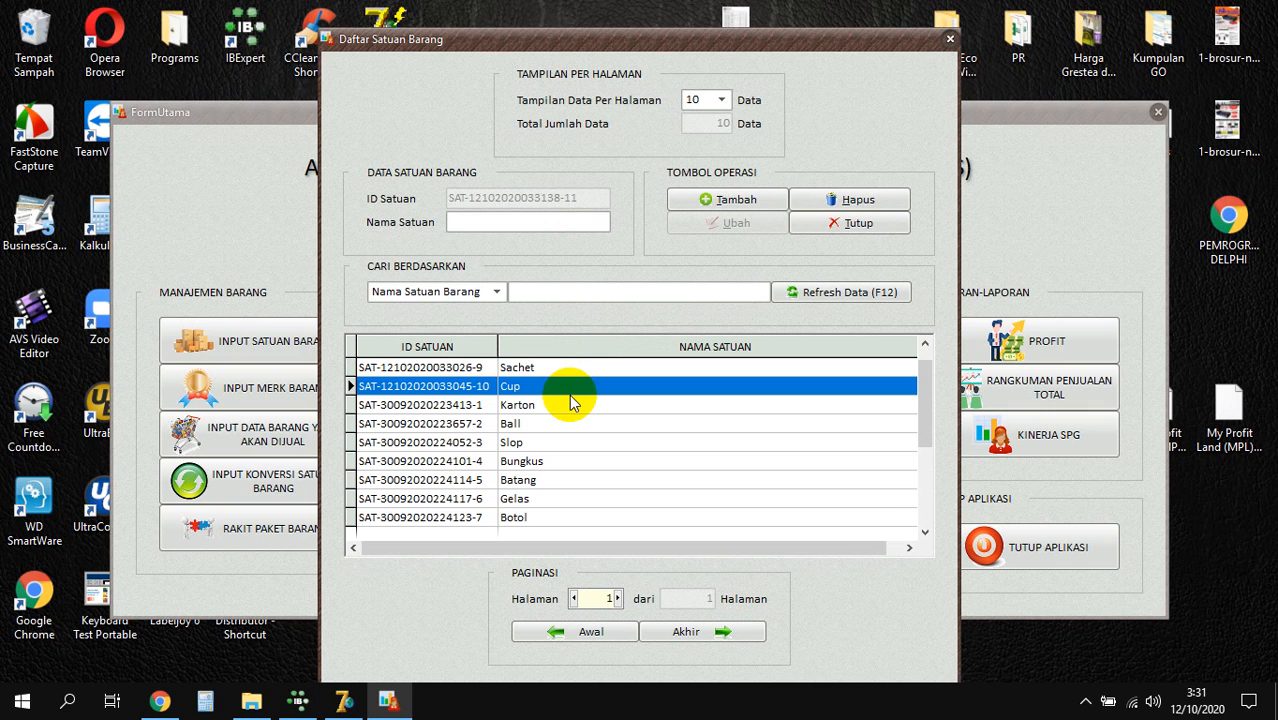
# Step: Delete the Cup unit from the unit list
pyautogui.click(543, 366)
pyautogui.click(549, 388)
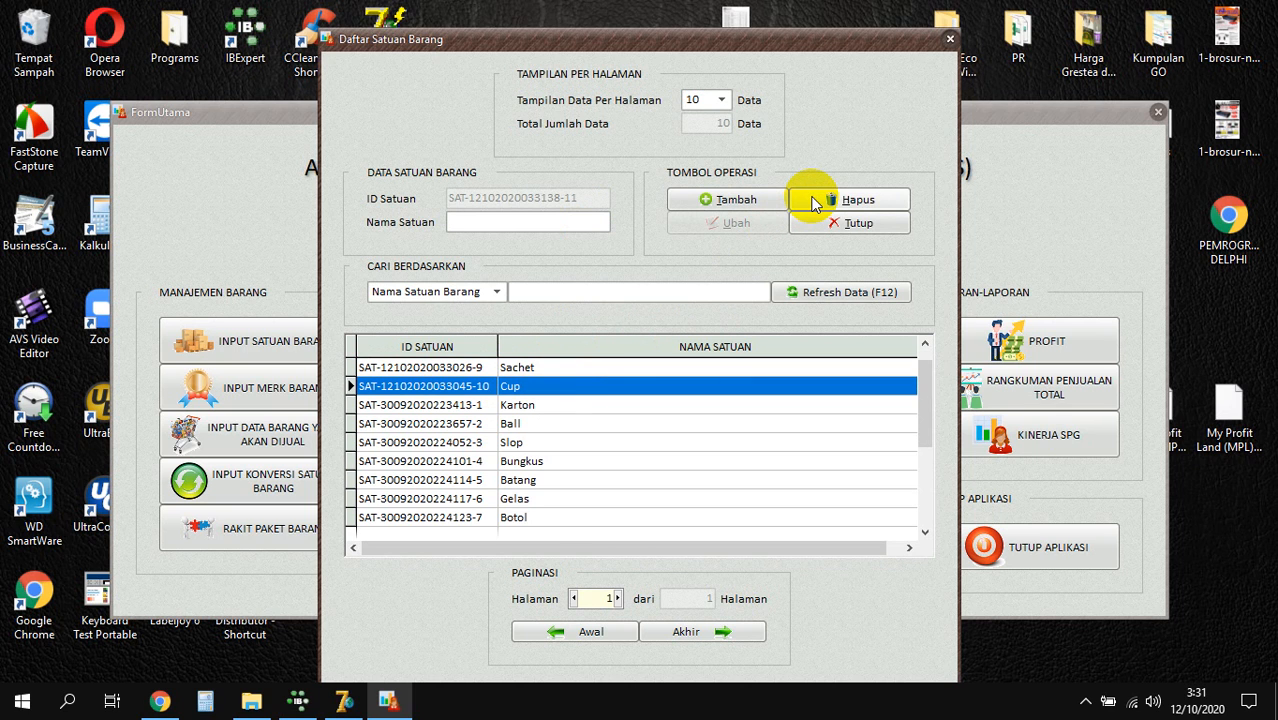
pyautogui.click(870, 205)
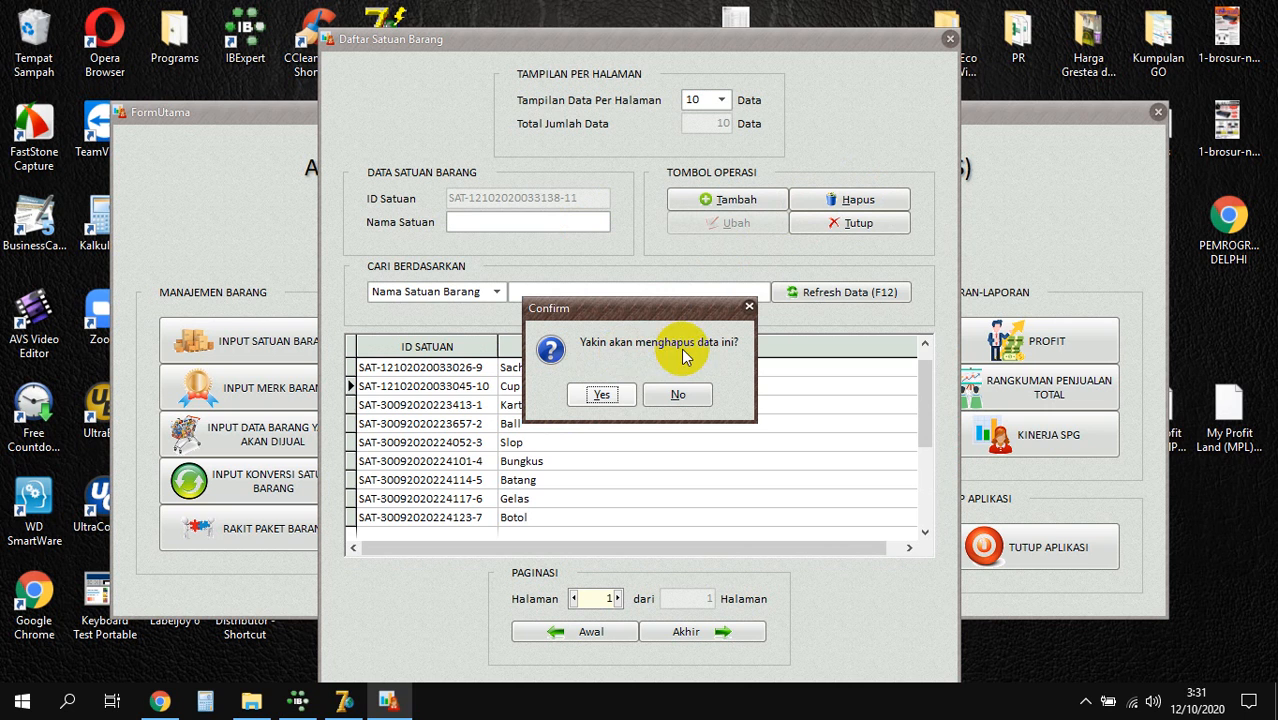
pyautogui.click(602, 396)
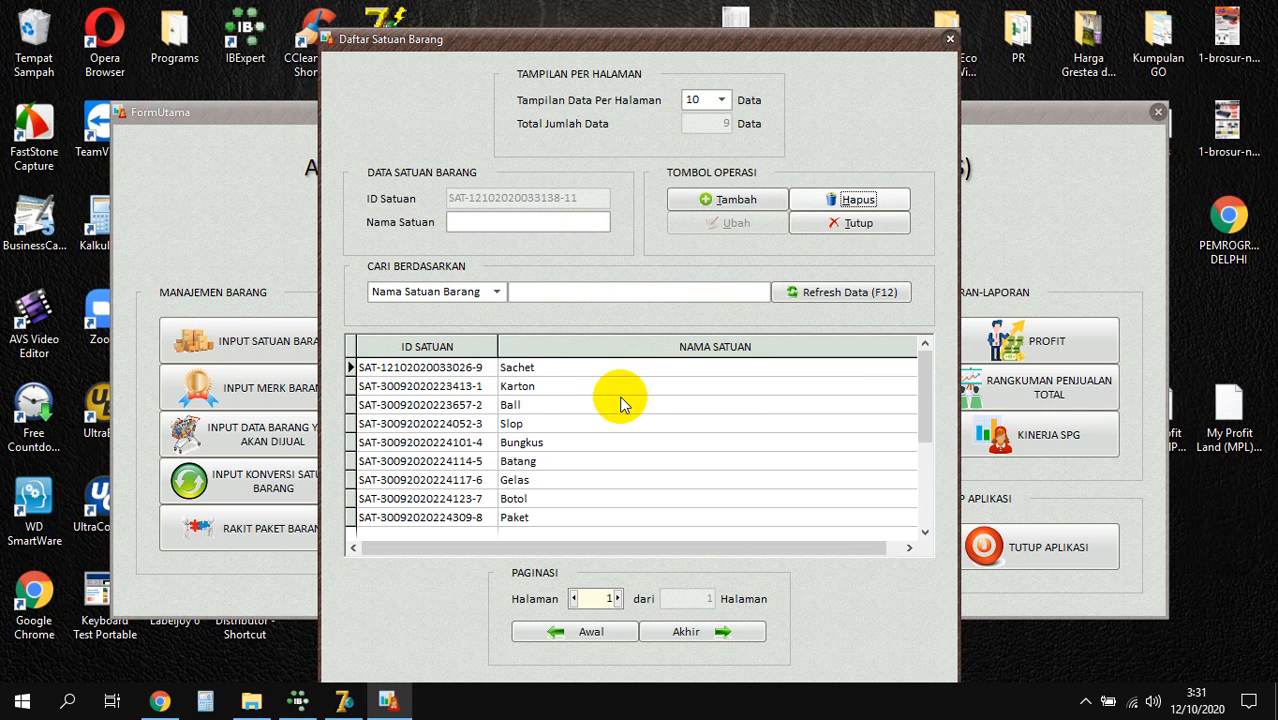
# Step: Add Renceng as a new unit, then close the unit list and open the brand list
pyautogui.click(605, 387)
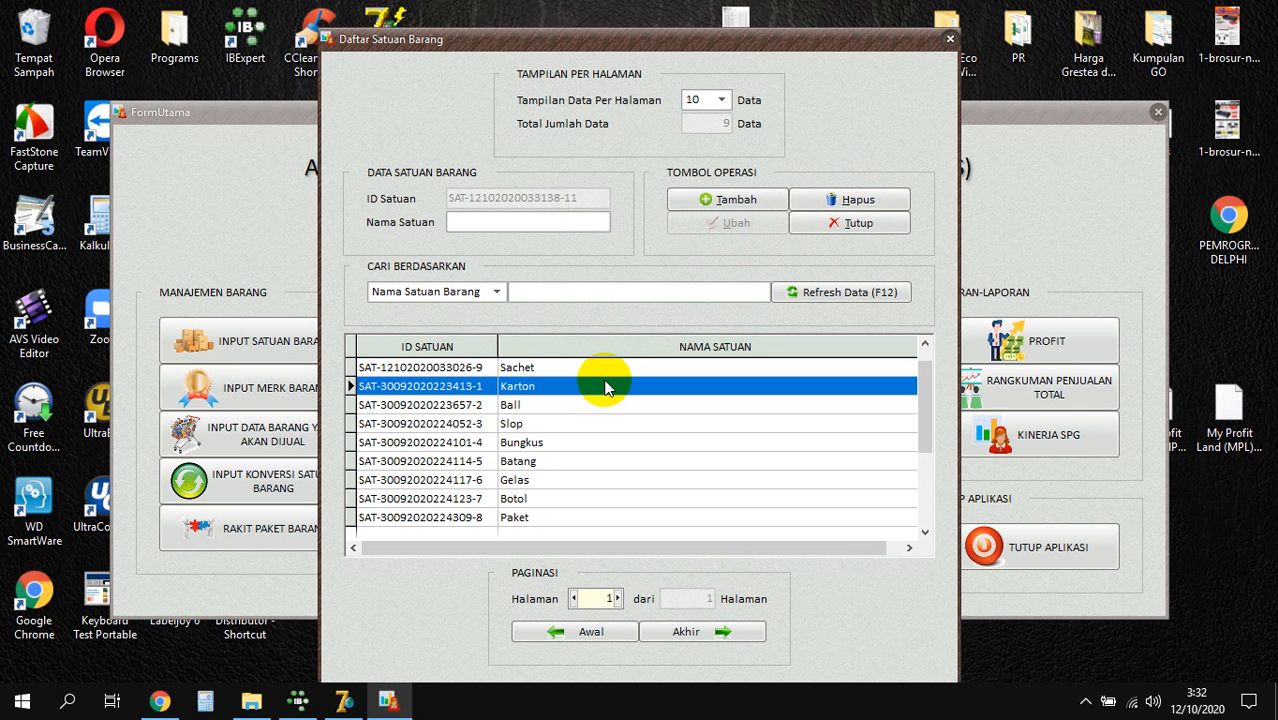
pyautogui.click(575, 229)
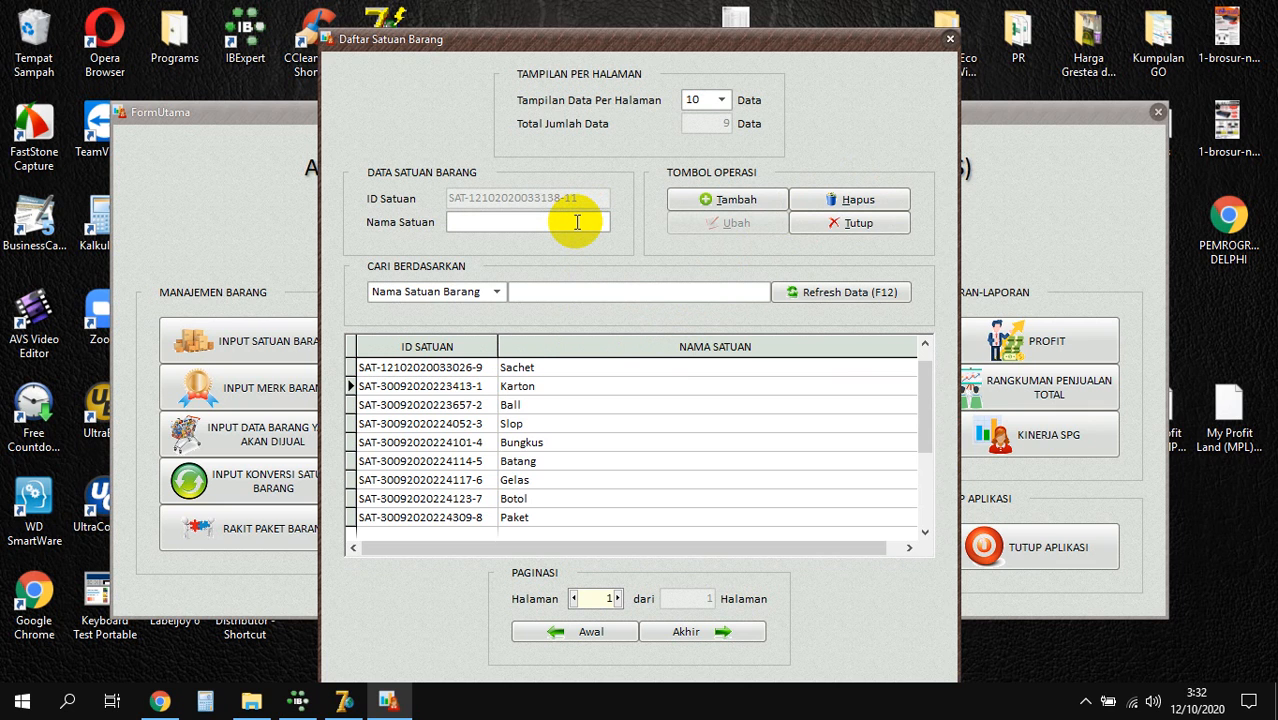
pyautogui.write('Renceng')
pyautogui.press('Return')
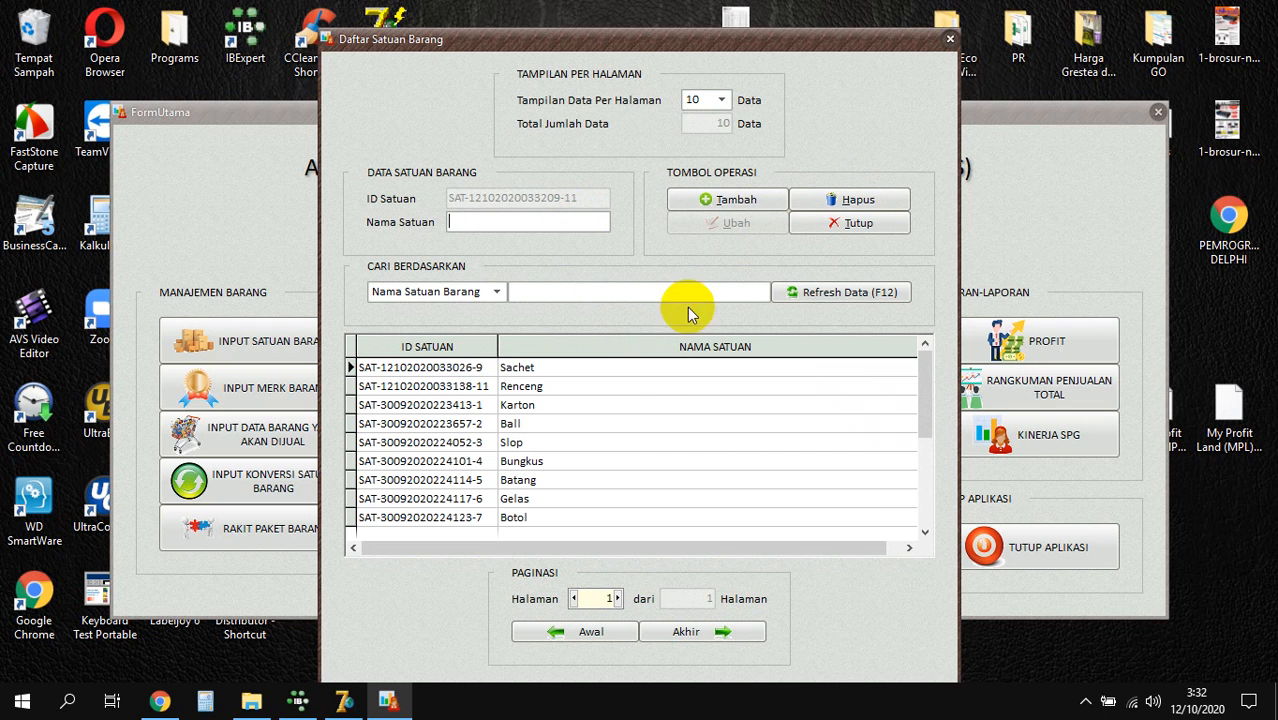
pyautogui.click(816, 223)
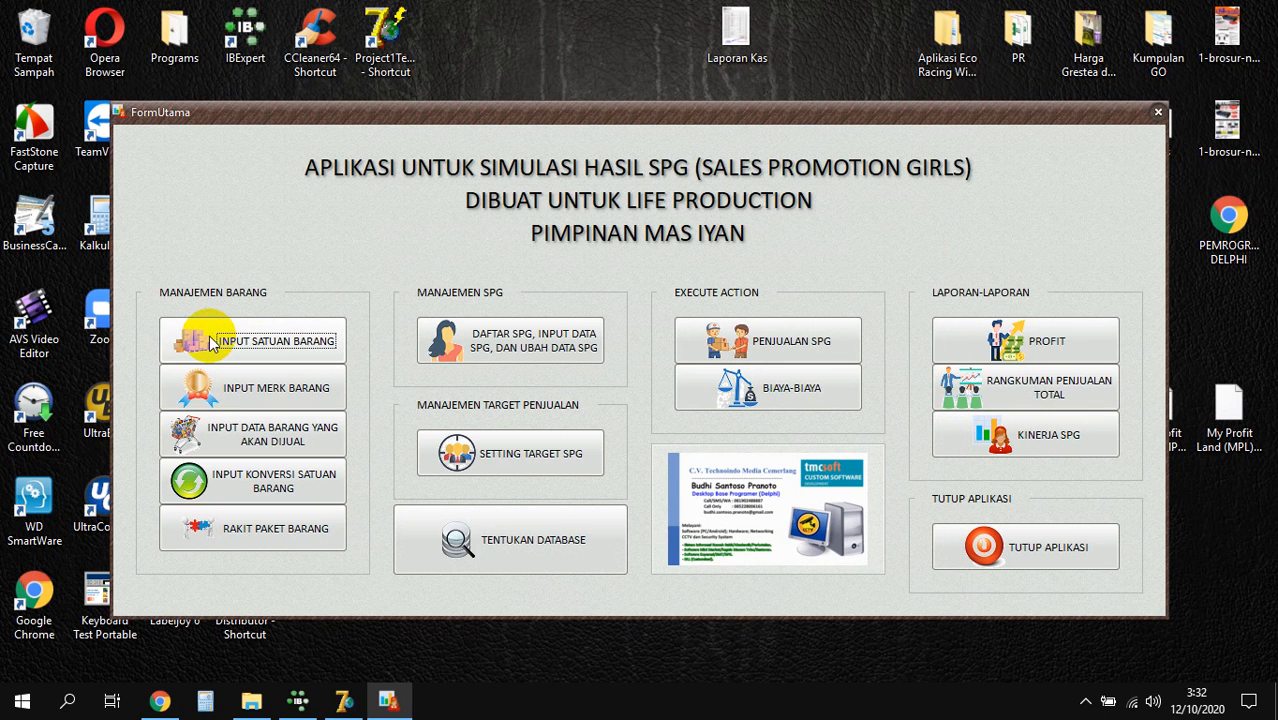
pyautogui.click(239, 384)
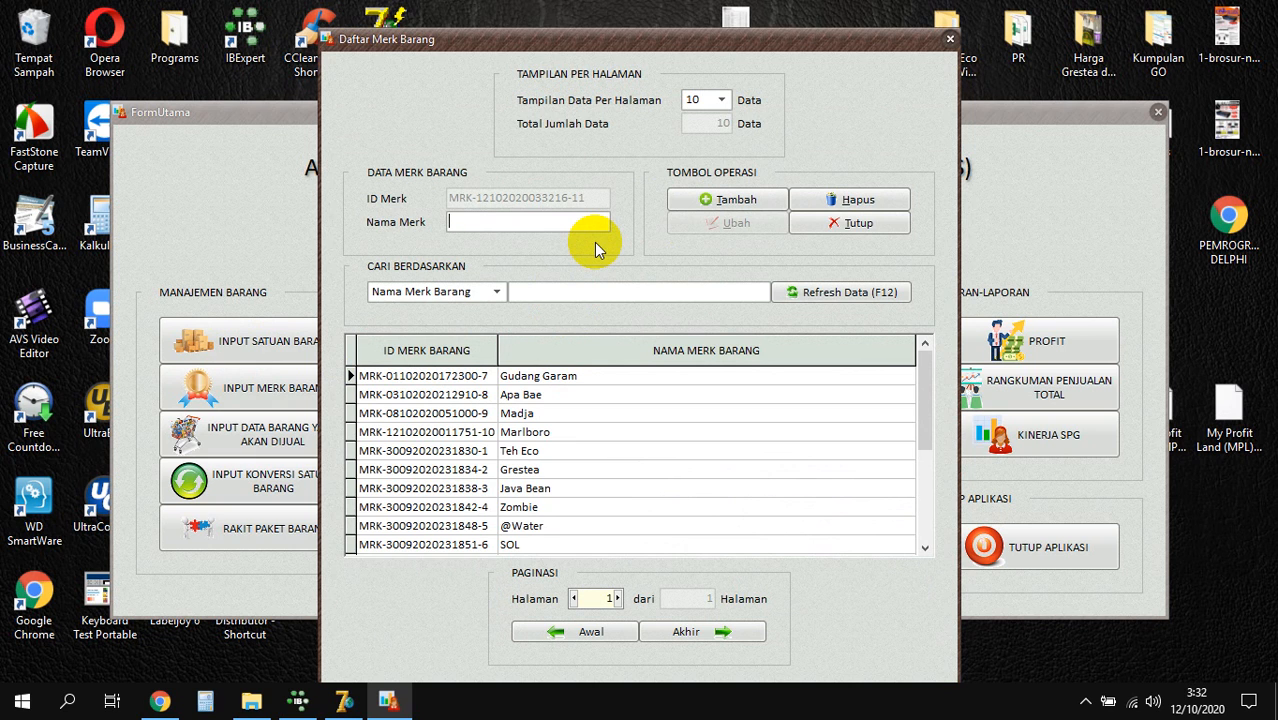
# Step: Add the brands Luwak and Kapal Api in Daftar Merk Barang
pyautogui.write('Luwak')
pyautogui.press('Tab')
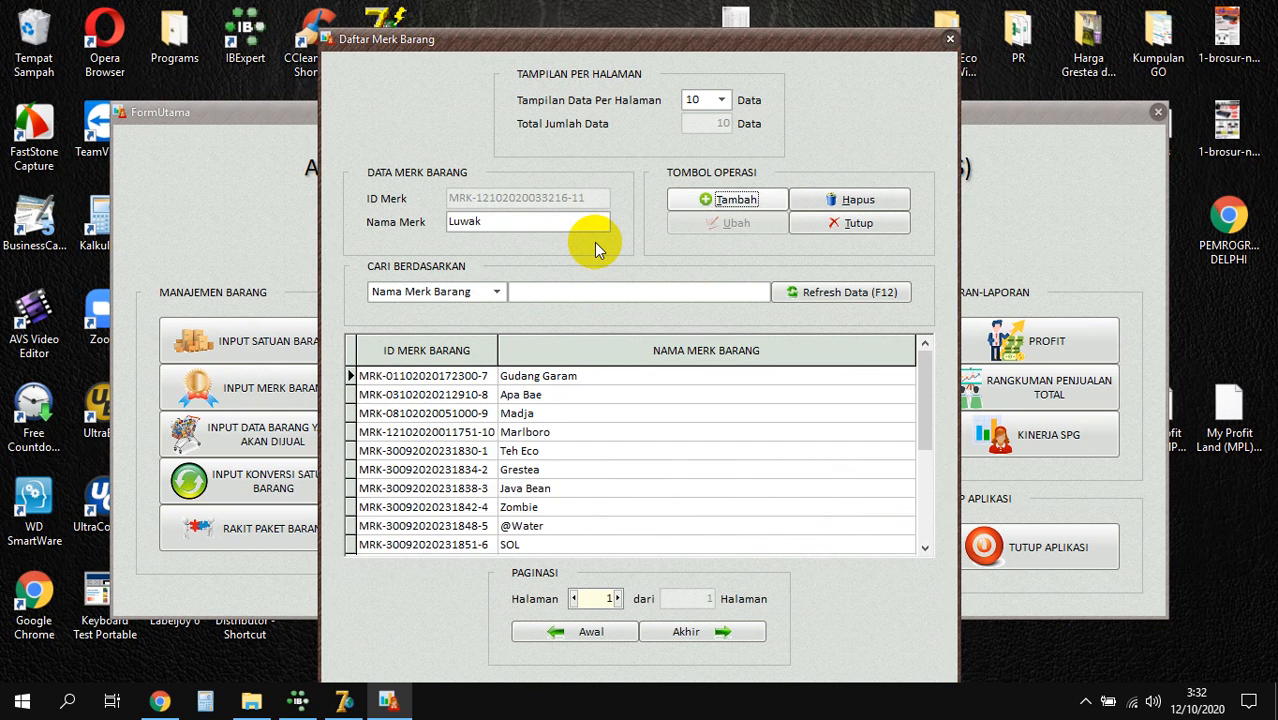
pyautogui.press('Return')
pyautogui.press('Return')
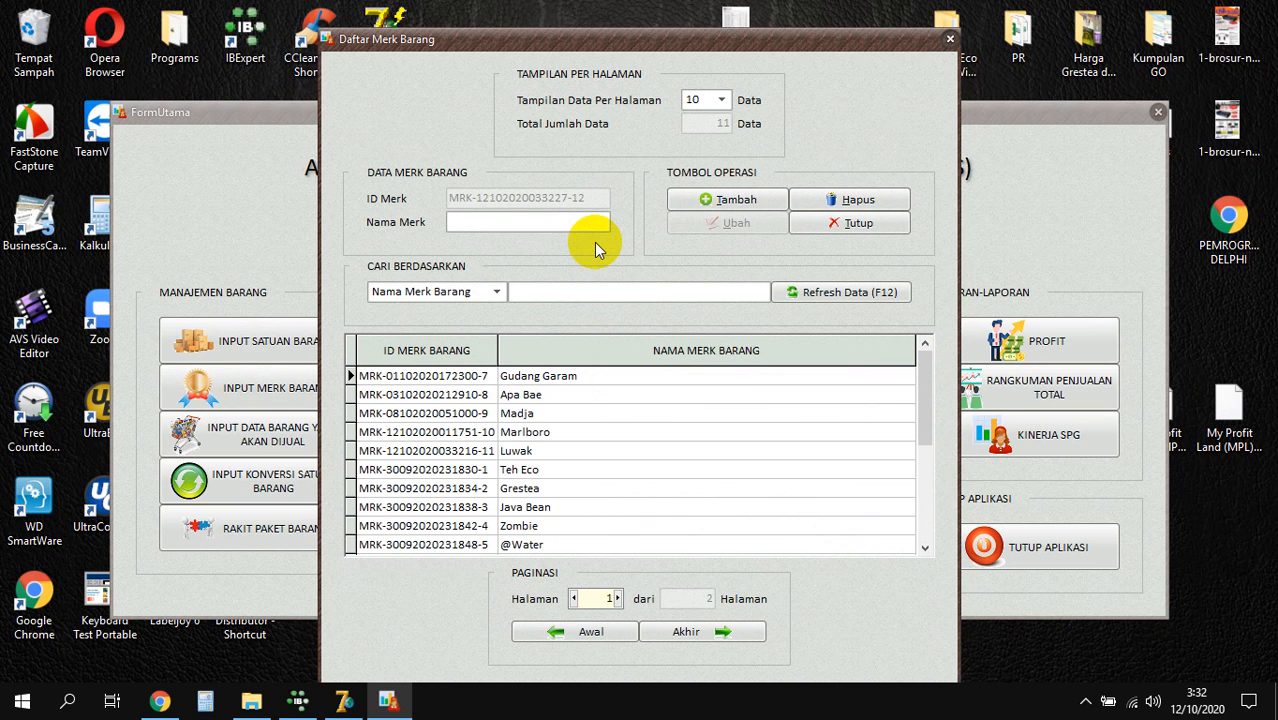
pyautogui.click(603, 451)
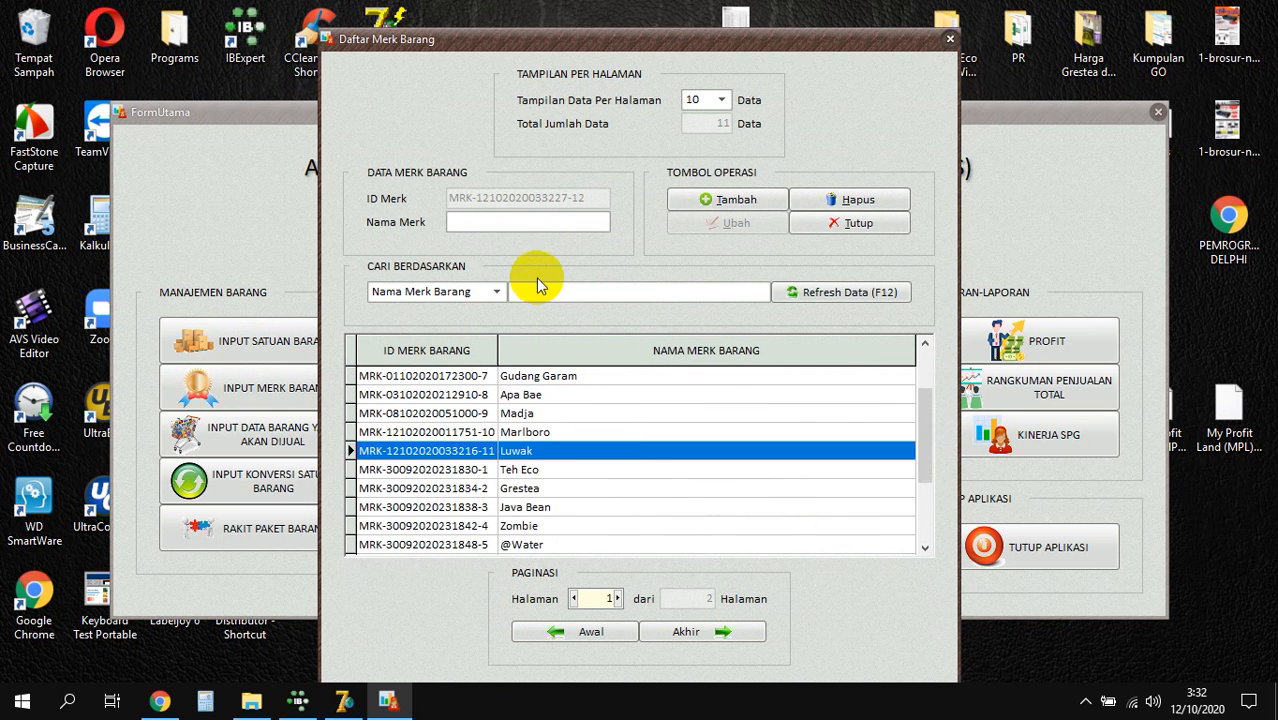
pyautogui.click(531, 223)
pyautogui.write('K')
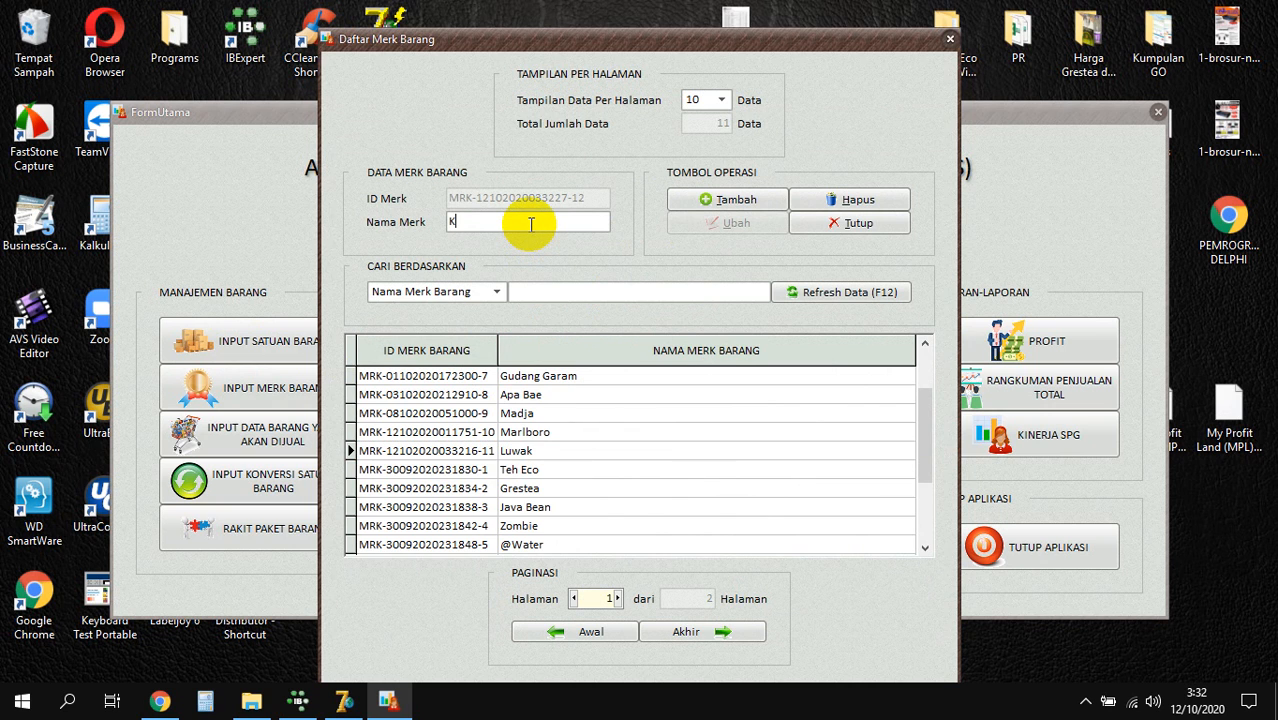
pyautogui.write('apal Api')
pyautogui.press('Return')
pyautogui.press('Return')
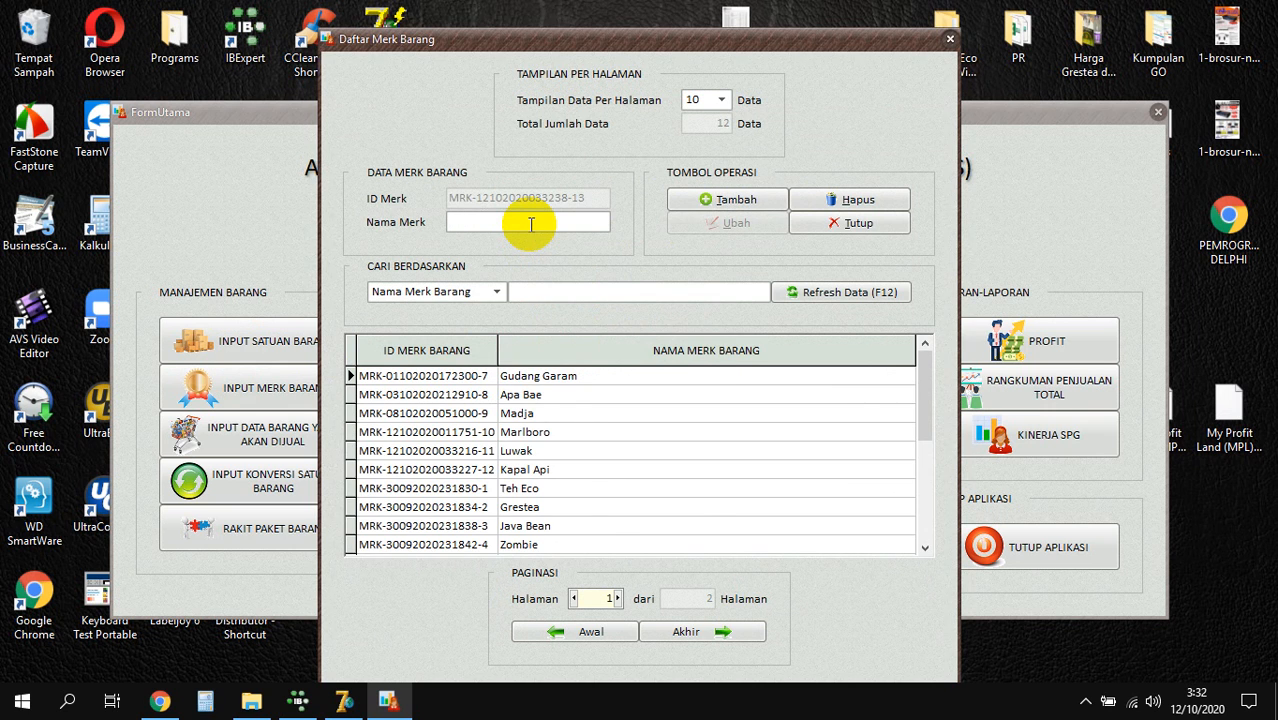
pyautogui.click(566, 468)
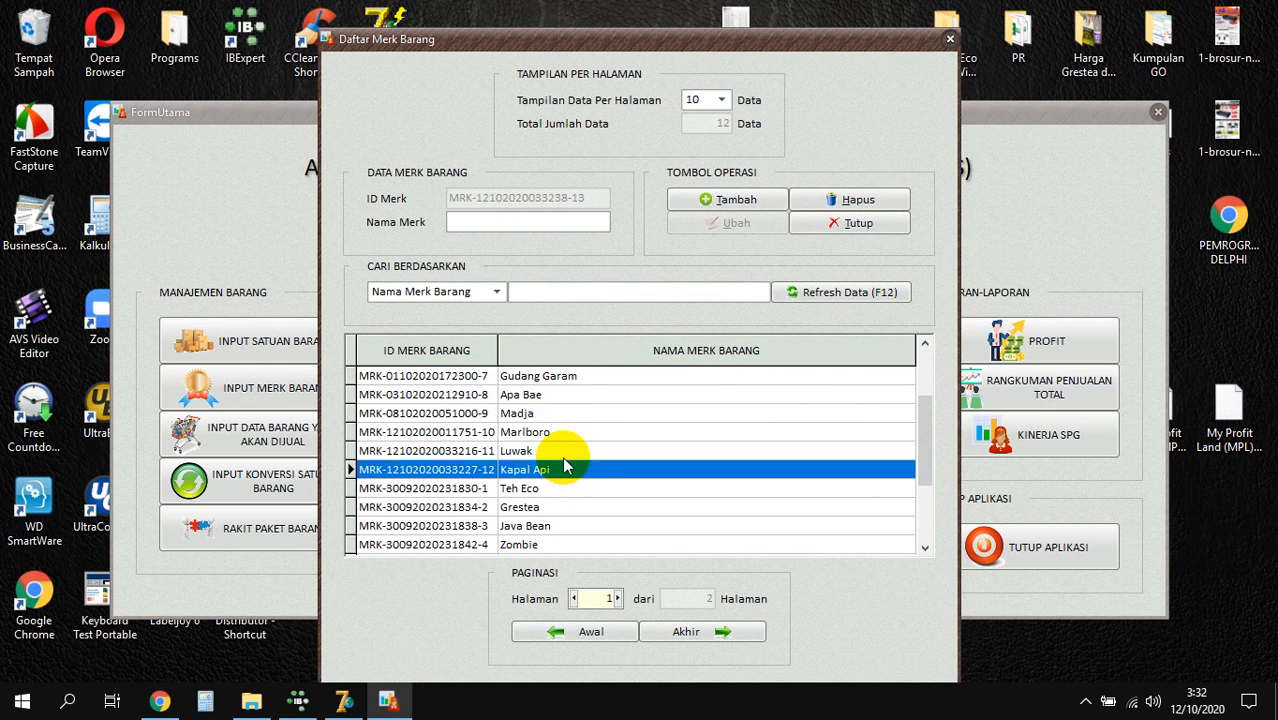
pyautogui.click(564, 452)
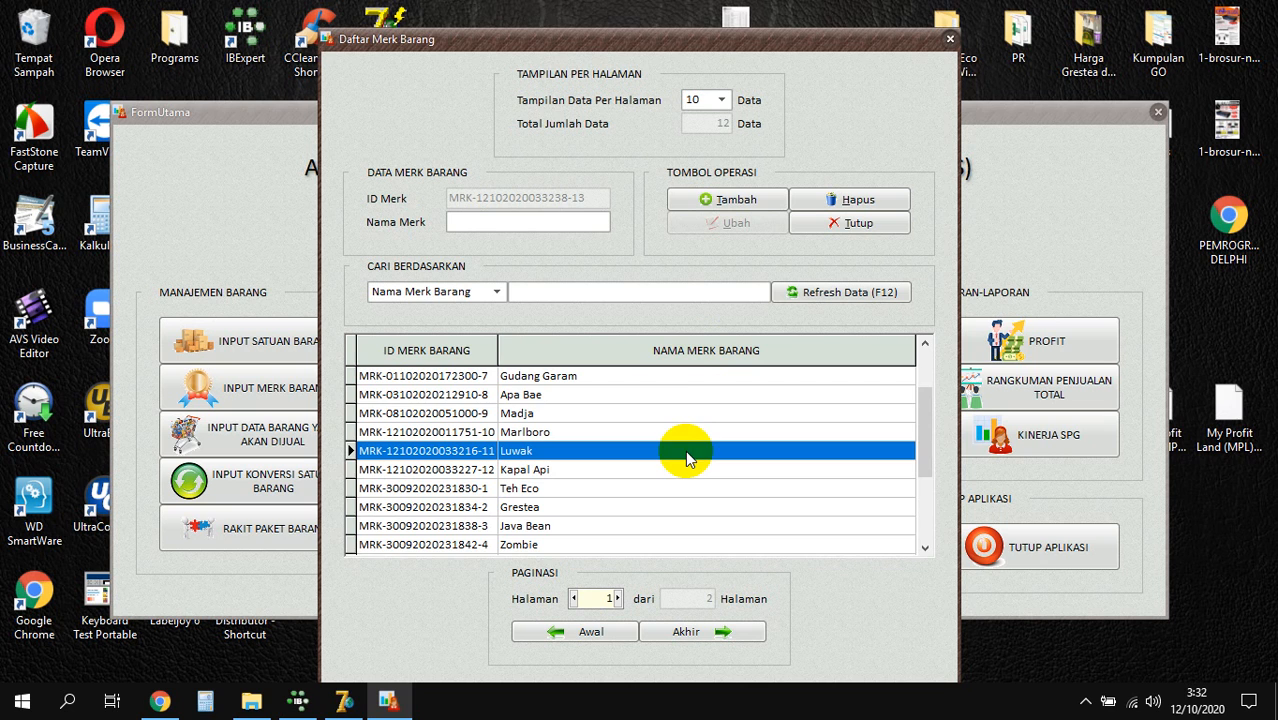
# Step: Browse the brand rows, keep the page size at 10 rows, and close Daftar Merk Barang
pyautogui.click(659, 397)
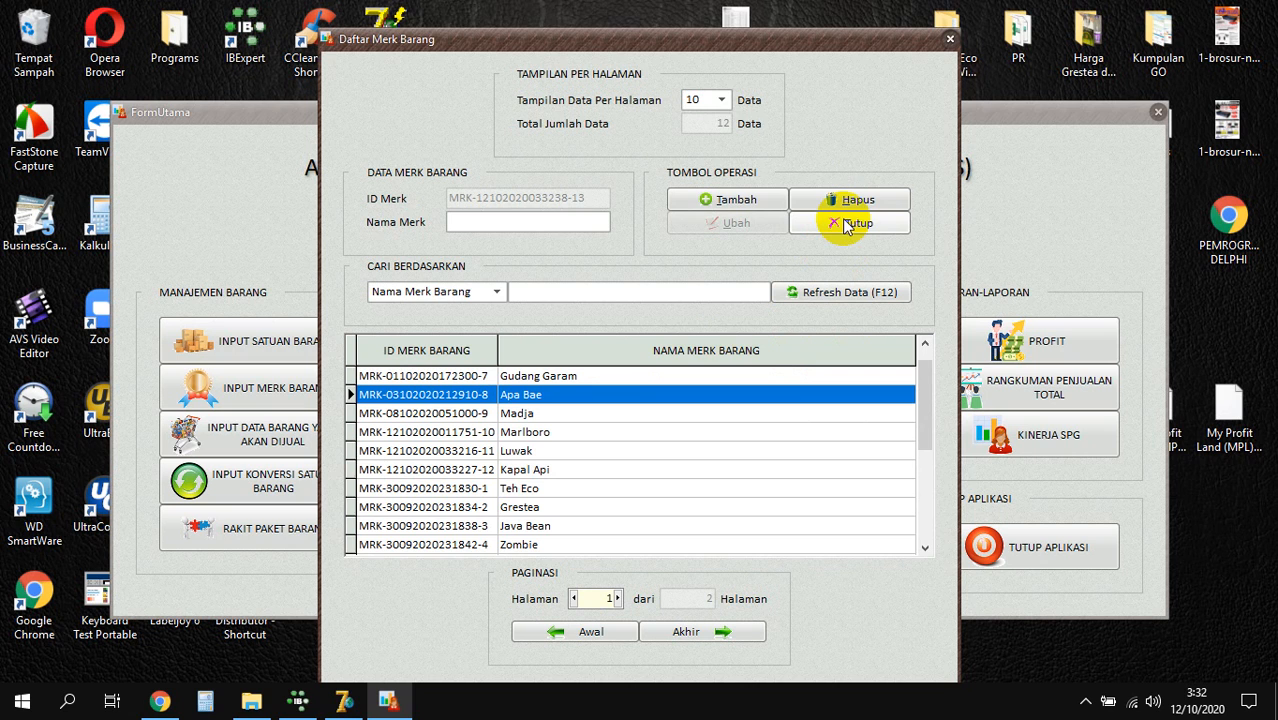
pyautogui.click(722, 106)
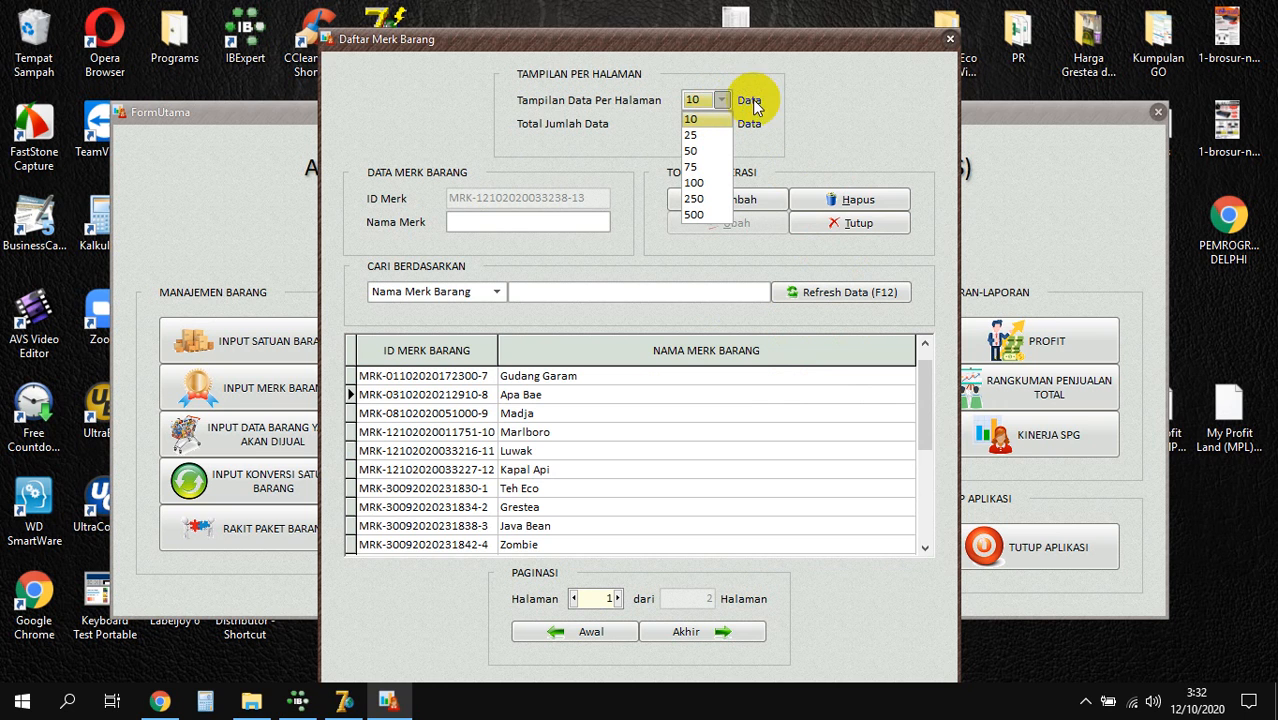
pyautogui.click(799, 100)
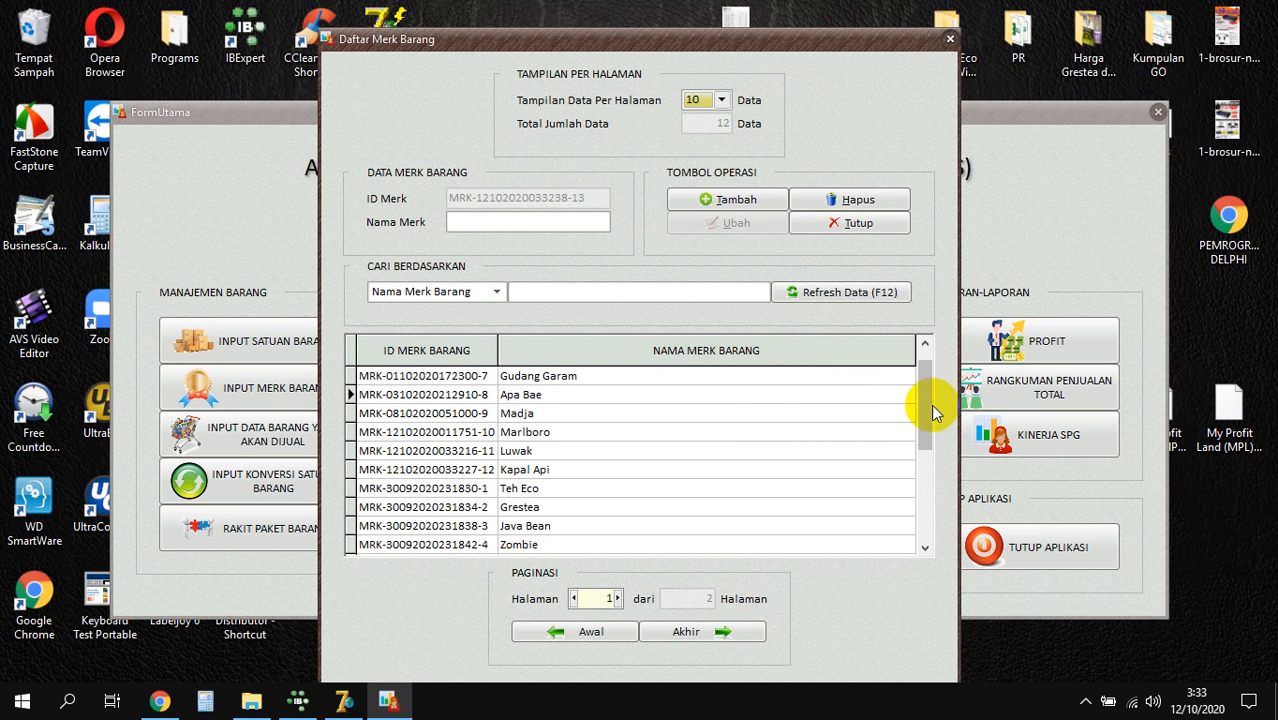
pyautogui.moveTo(927, 408); pyautogui.dragTo(928, 495)
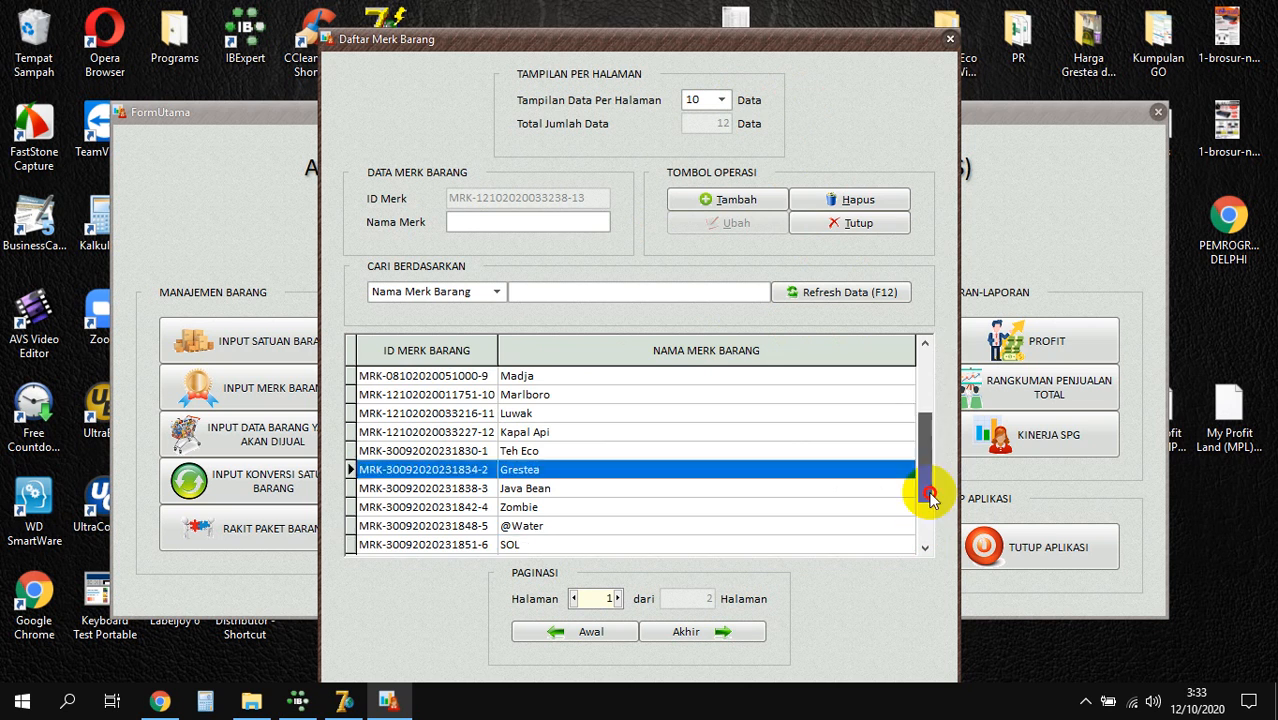
pyautogui.click(725, 100)
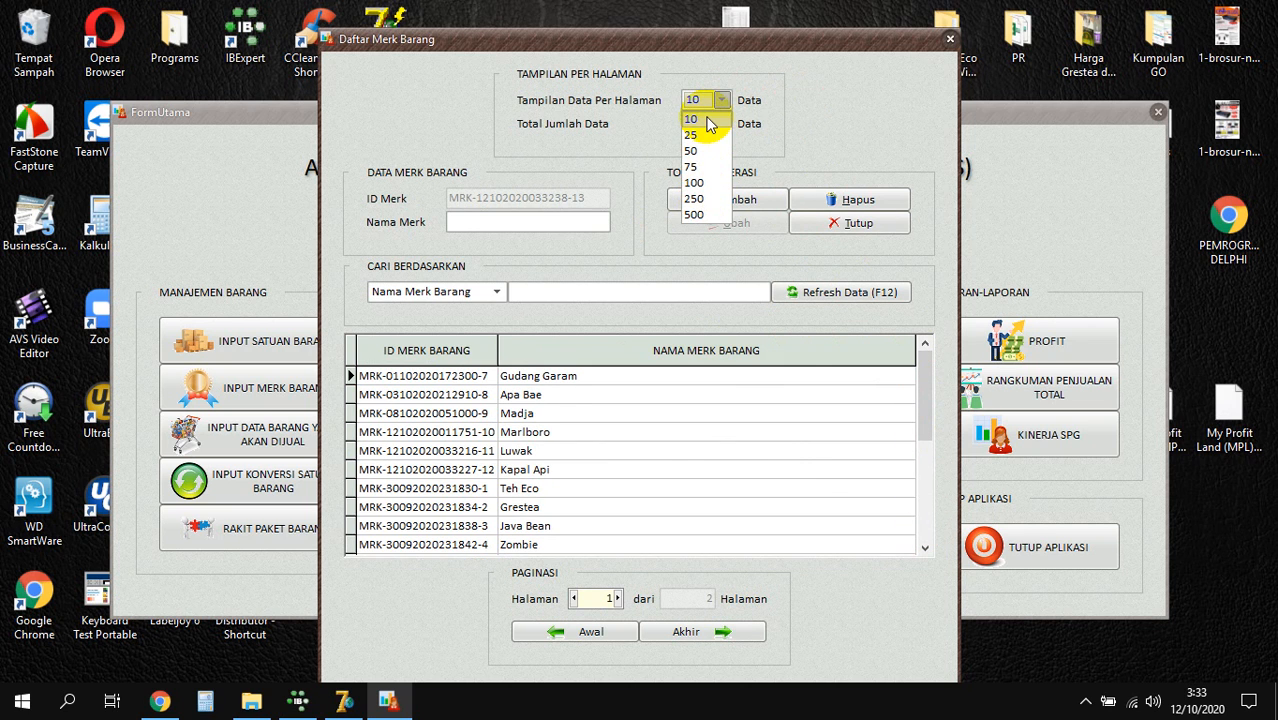
pyautogui.click(813, 112)
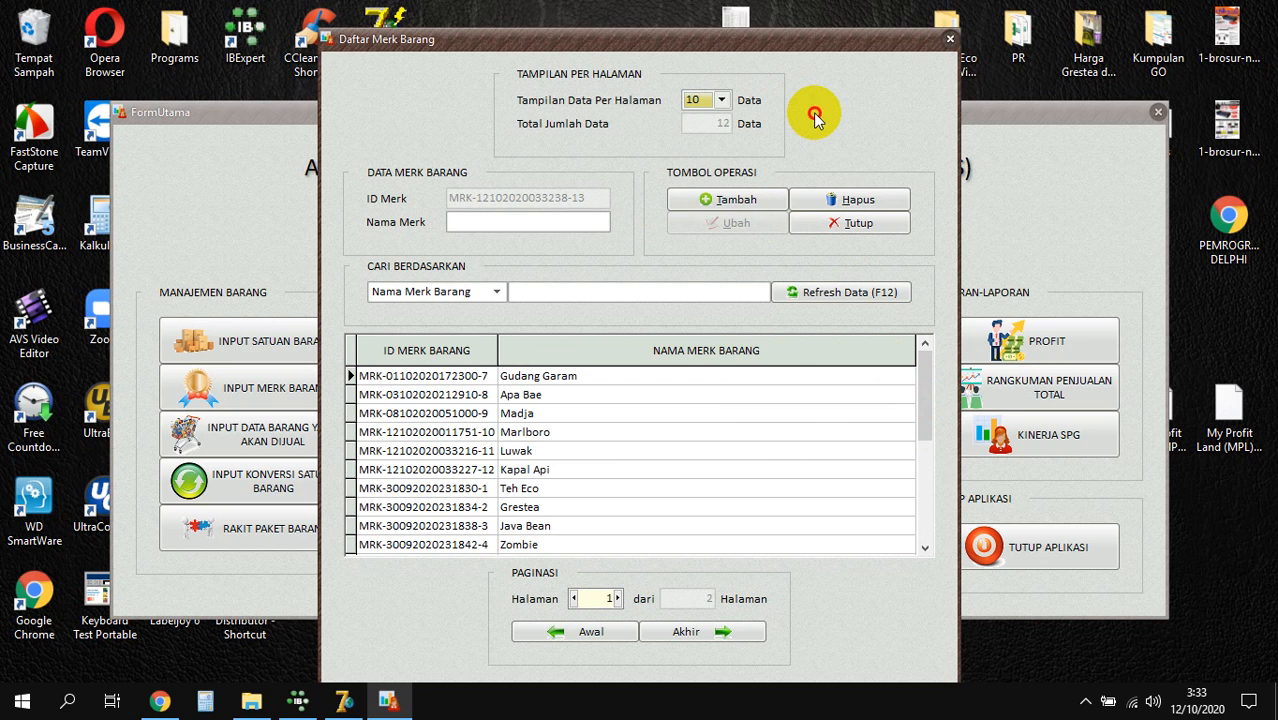
pyautogui.click(690, 383)
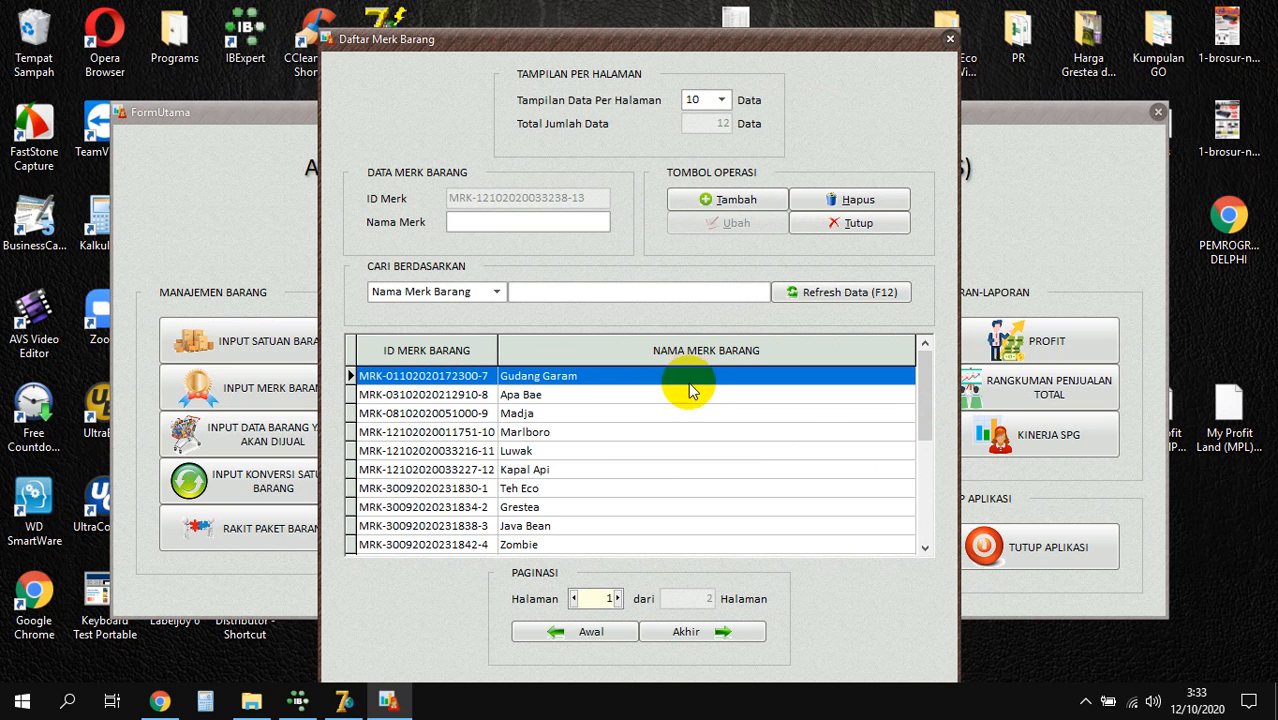
pyautogui.click(686, 414)
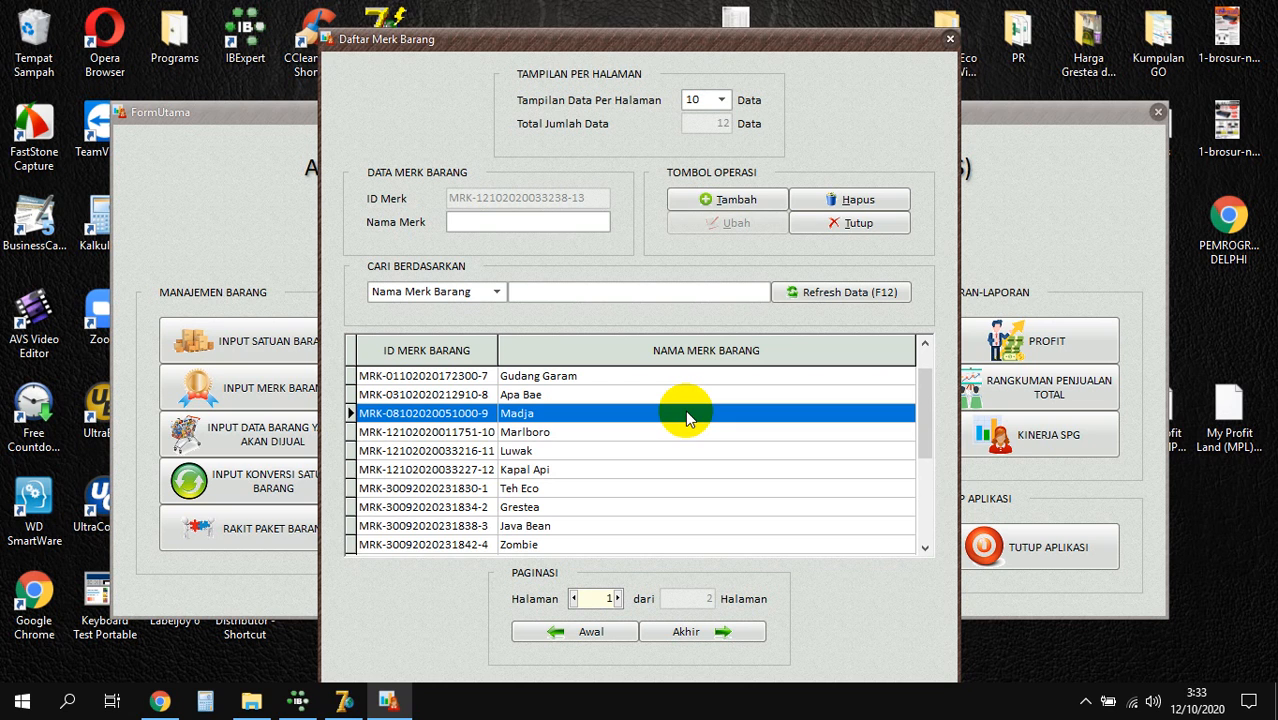
pyautogui.click(721, 100)
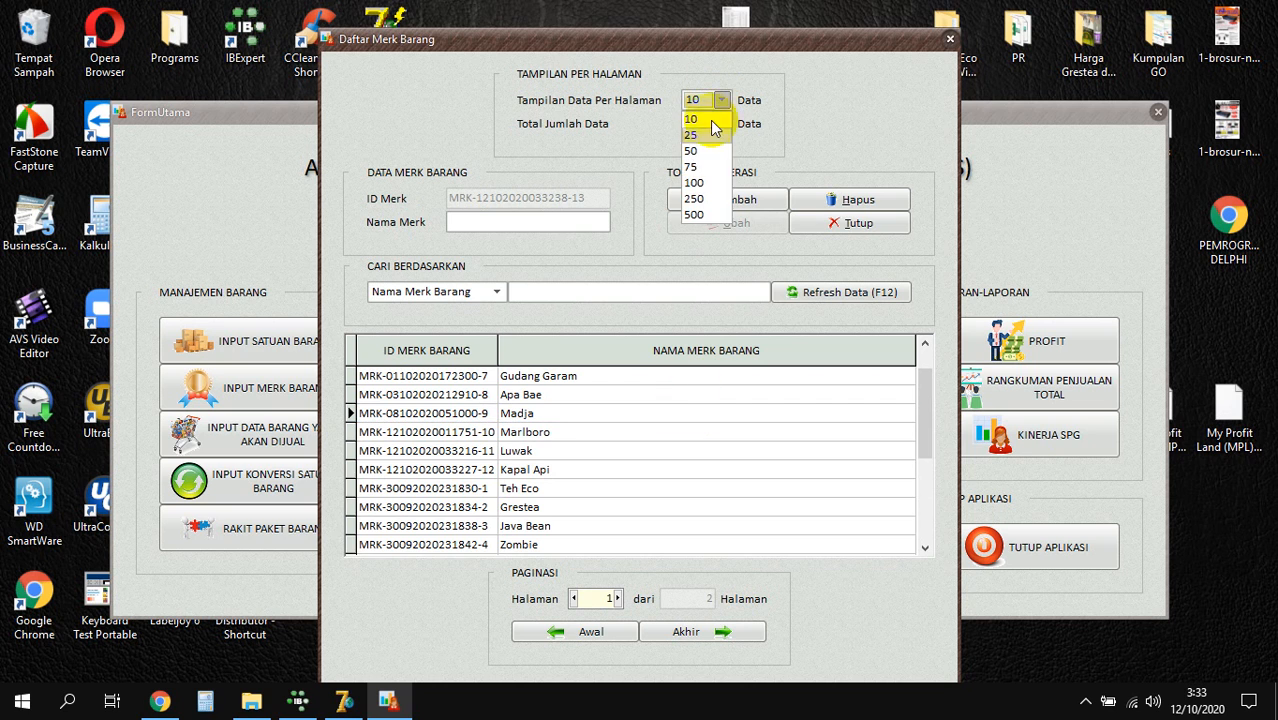
pyautogui.click(816, 137)
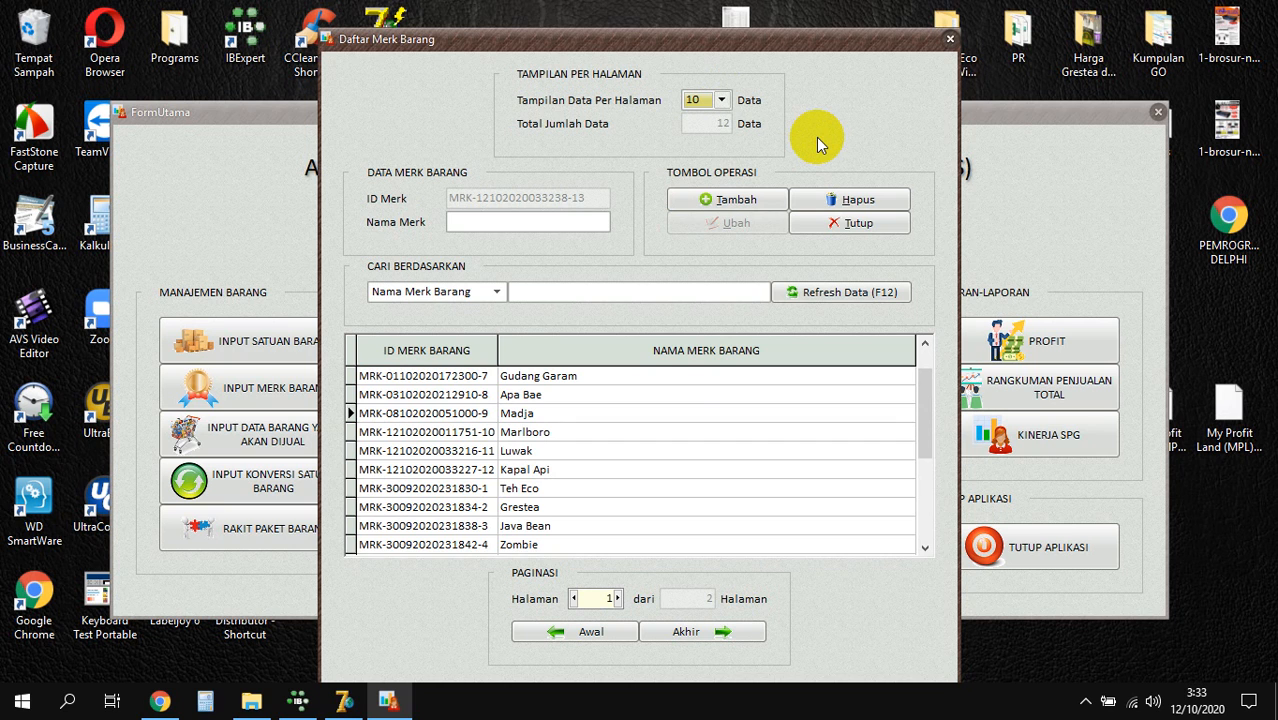
pyautogui.click(845, 222)
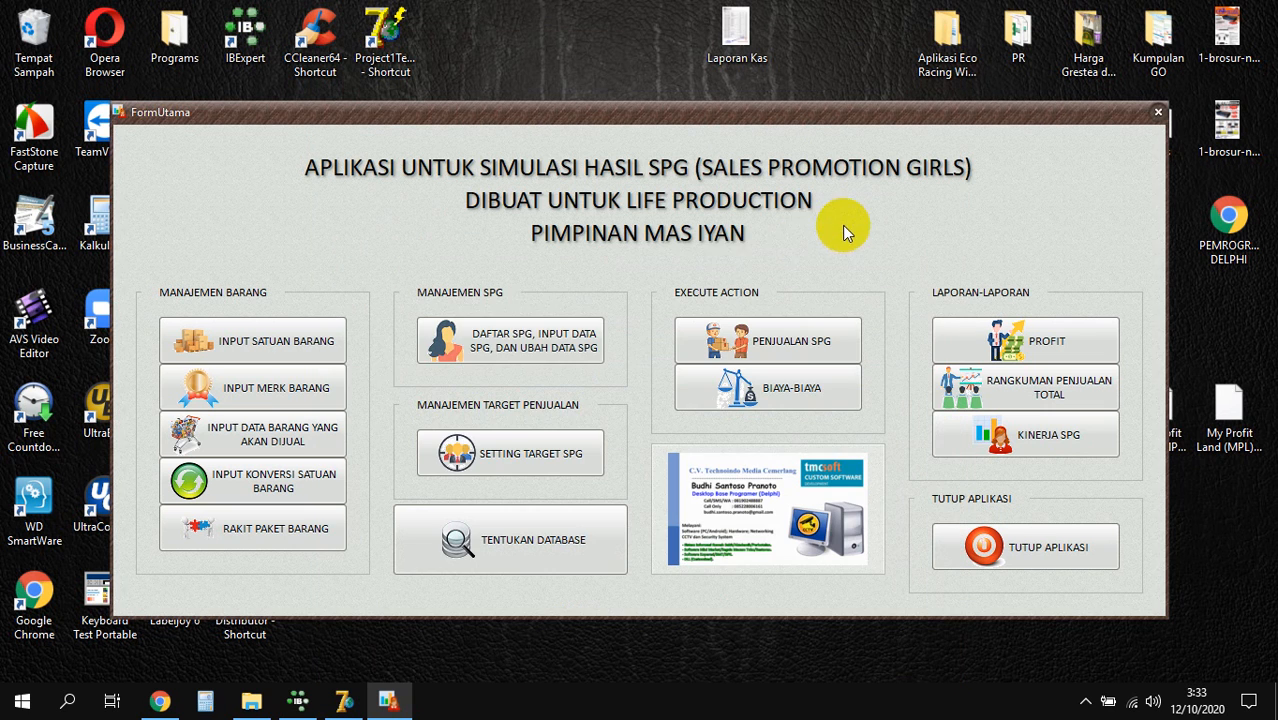
# Step: Open the goods entry form and generate a barcode for an item without one
pyautogui.click(311, 445)
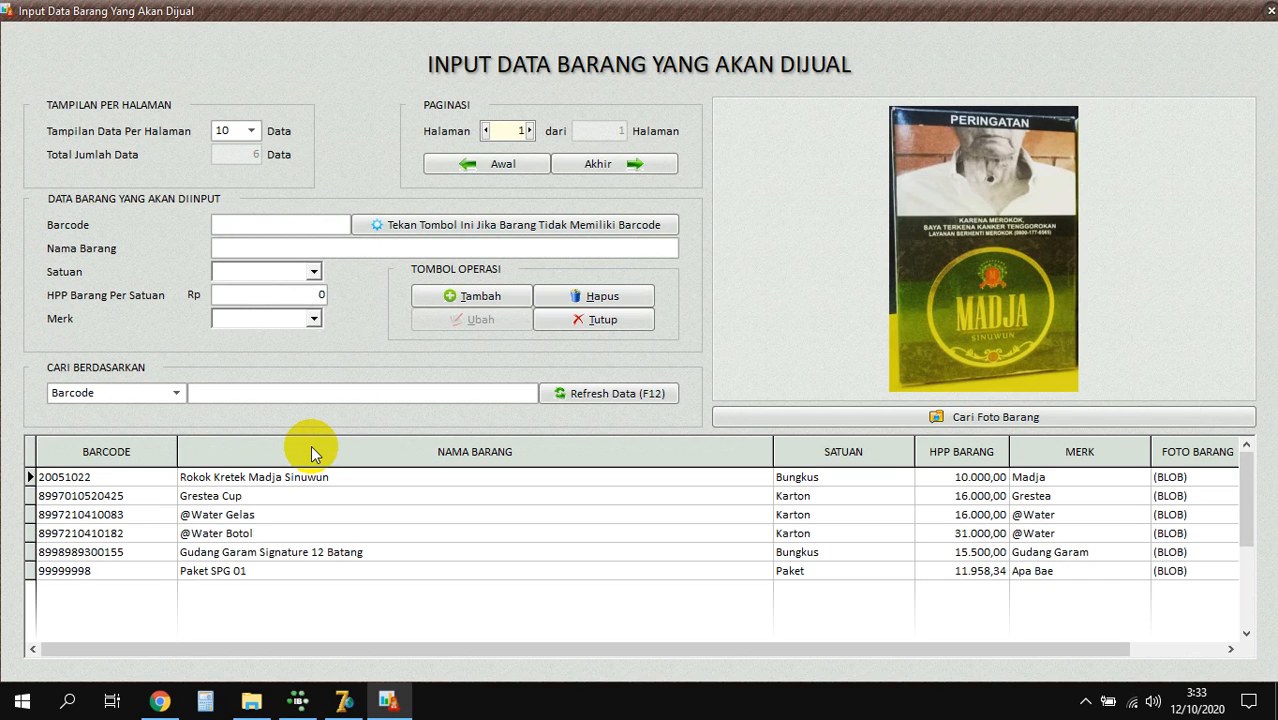
pyautogui.click(264, 250)
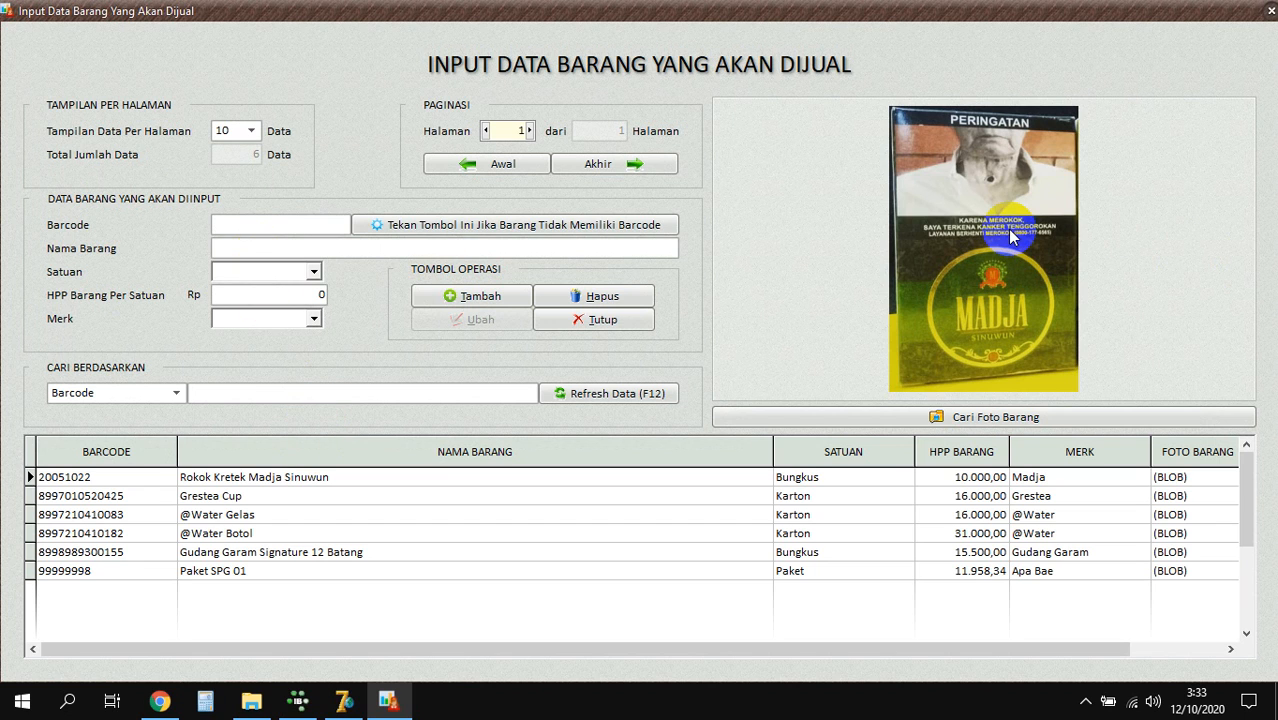
pyautogui.click(324, 229)
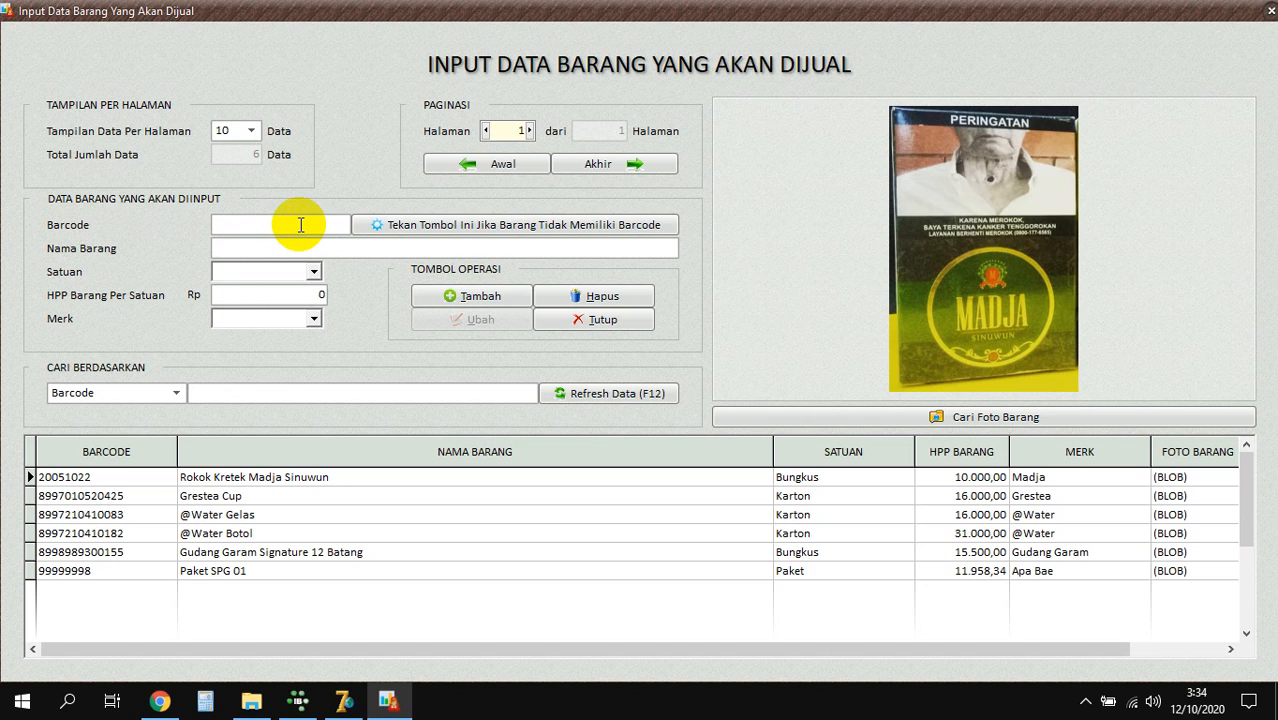
pyautogui.click(473, 223)
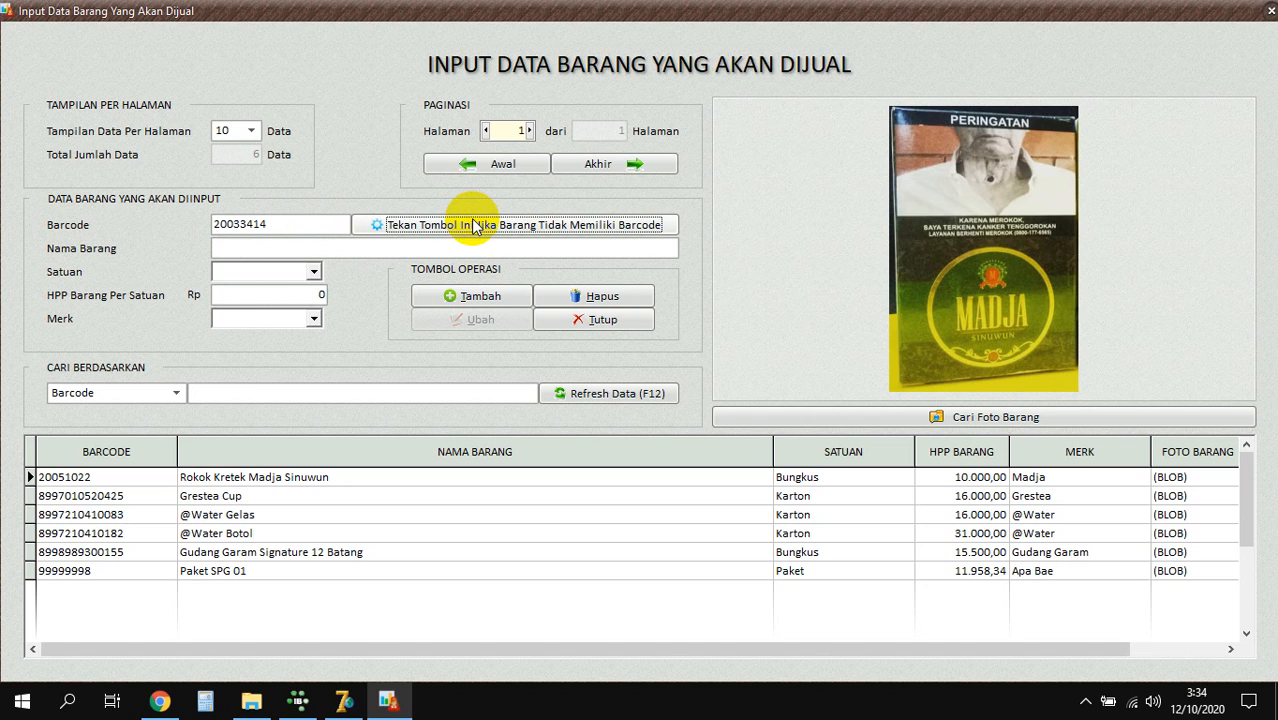
# Step: Enter item Kopi Kapal Api Mix with unit Sachet, HPP 1150 and brand Kapal Api
pyautogui.click(310, 249)
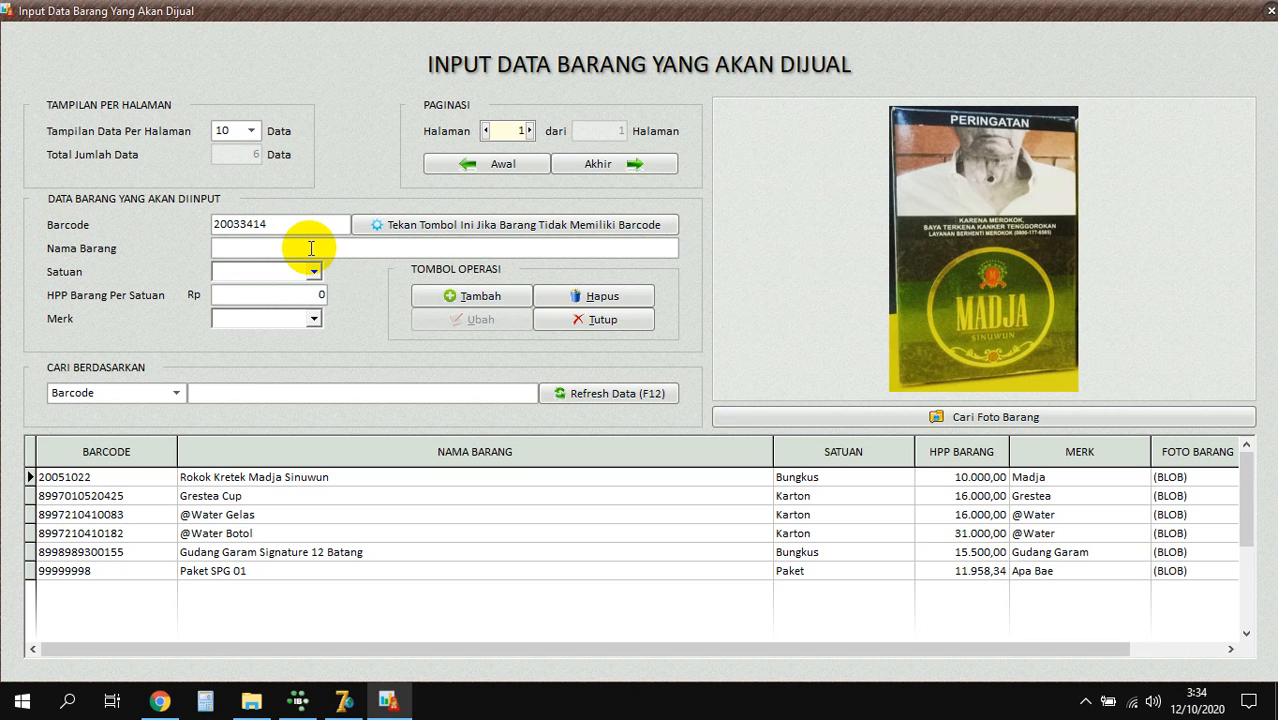
pyautogui.write('Kopi Kapal Api Mix')
pyautogui.press('Tab')
pyautogui.press('Down')
pyautogui.press('Down')
pyautogui.press('Down')
pyautogui.press('Down')
pyautogui.press('Down')
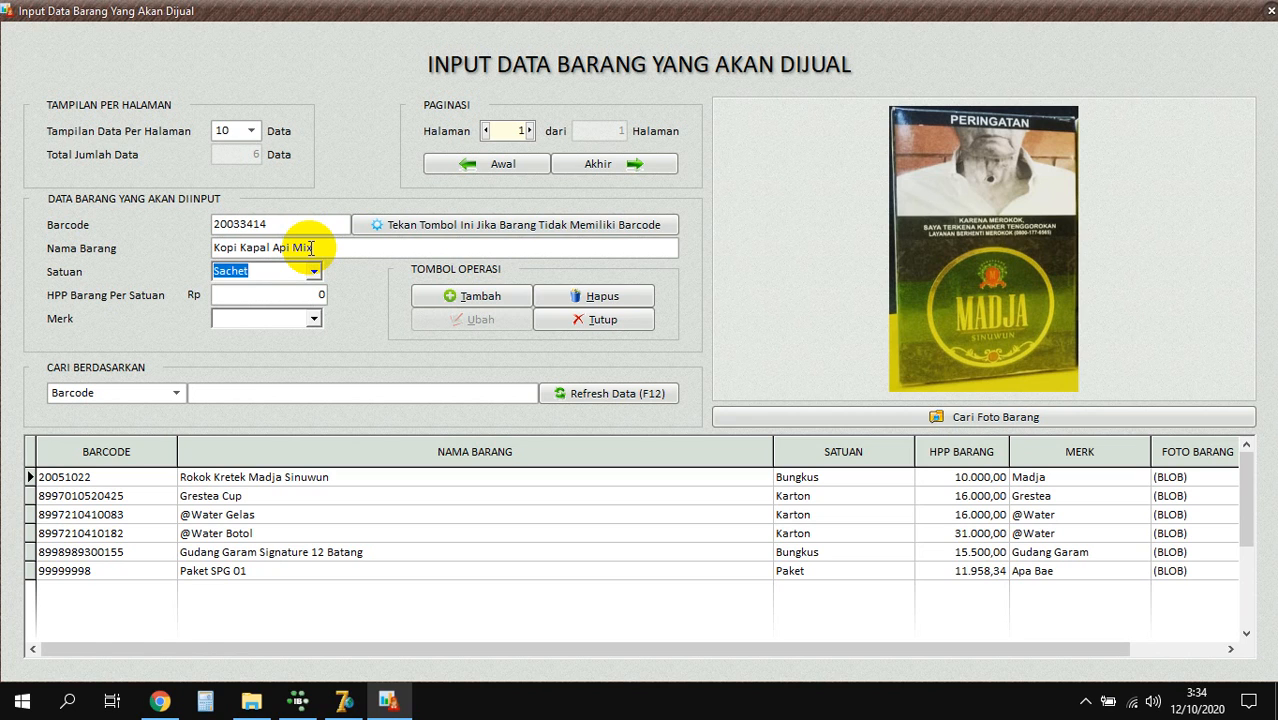
pyautogui.press('Up')
pyautogui.press('Down')
pyautogui.press('Tab')
pyautogui.write('1150')
pyautogui.press('Tab')
pyautogui.press('Down')
pyautogui.press('Down')
pyautogui.press('Down')
pyautogui.press('Down')
pyautogui.press('Down')
pyautogui.press('Down')
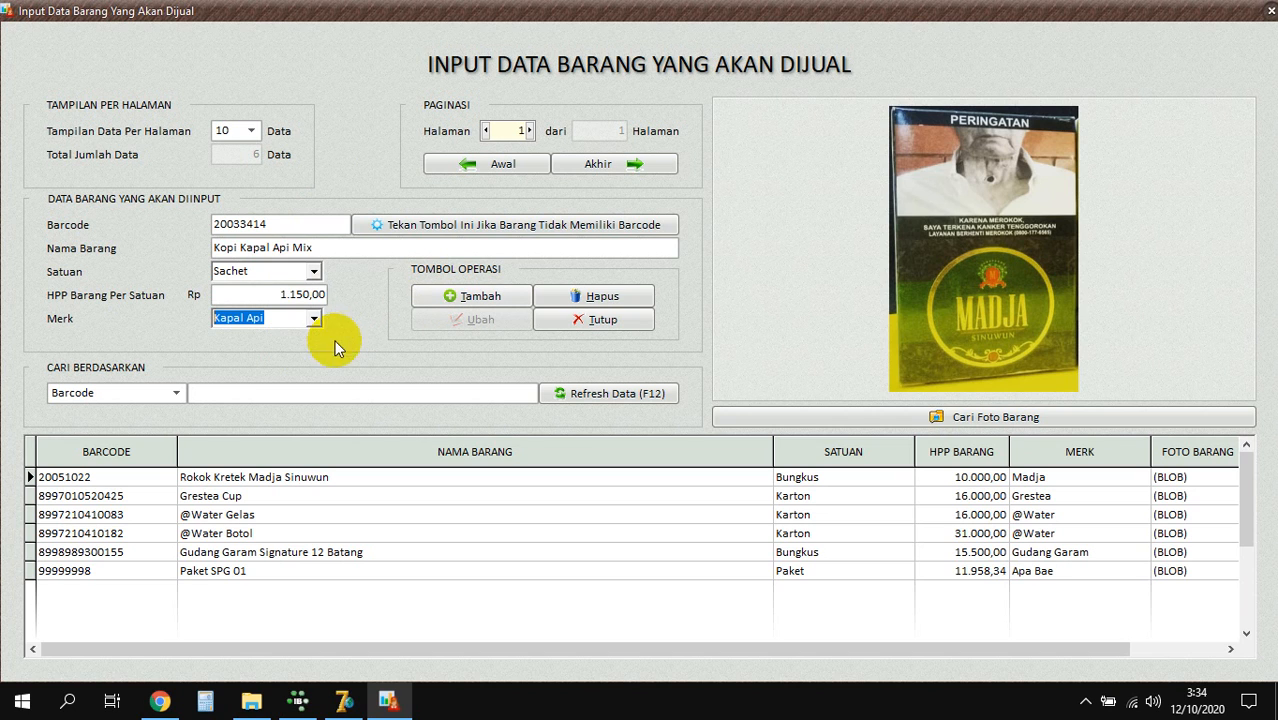
pyautogui.press('Tab')
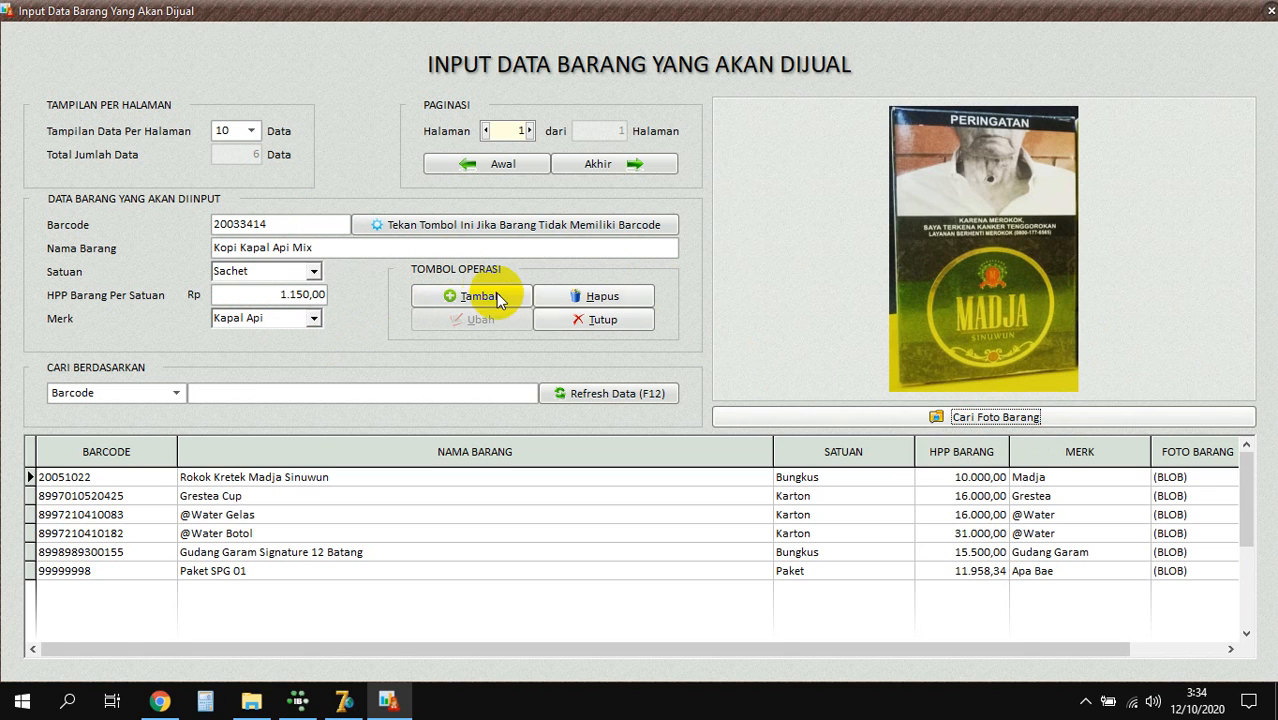
# Step: Attach the 00J.KPSPM.G0251001XX image from E:\Picture and add Kopi Kapal Api Mix to the goods list
pyautogui.click(836, 416)
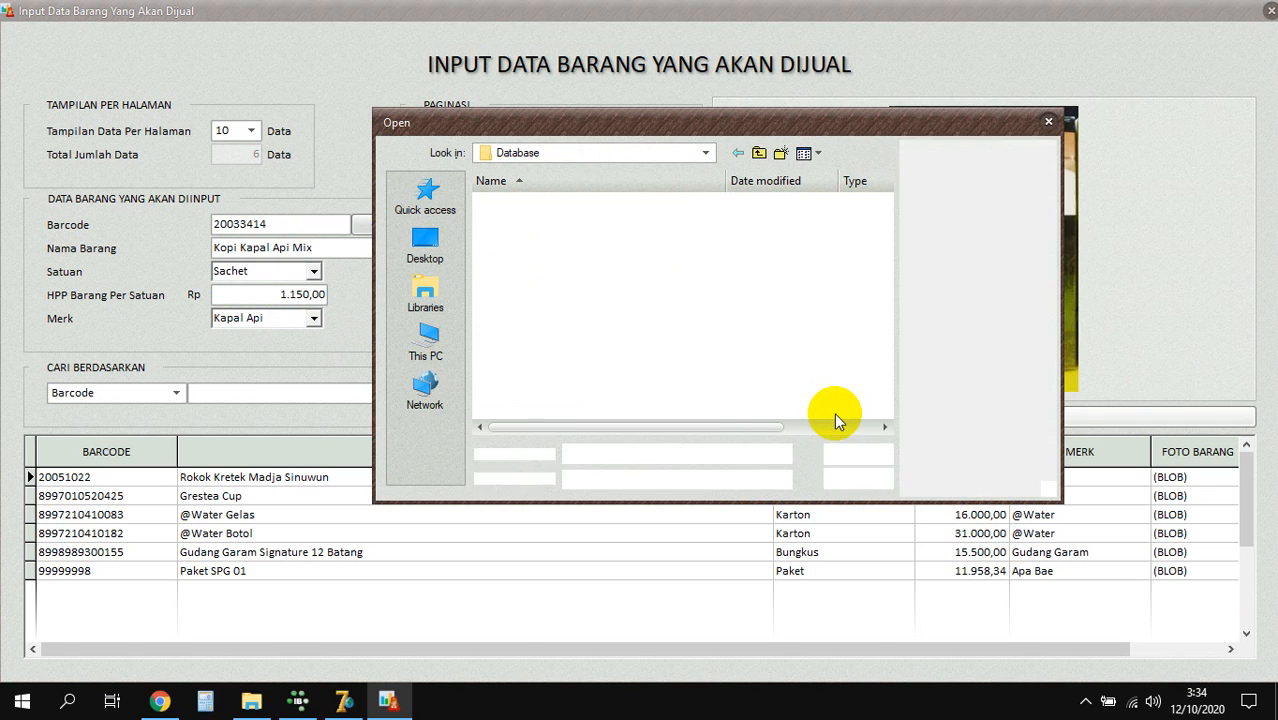
pyautogui.click(445, 345)
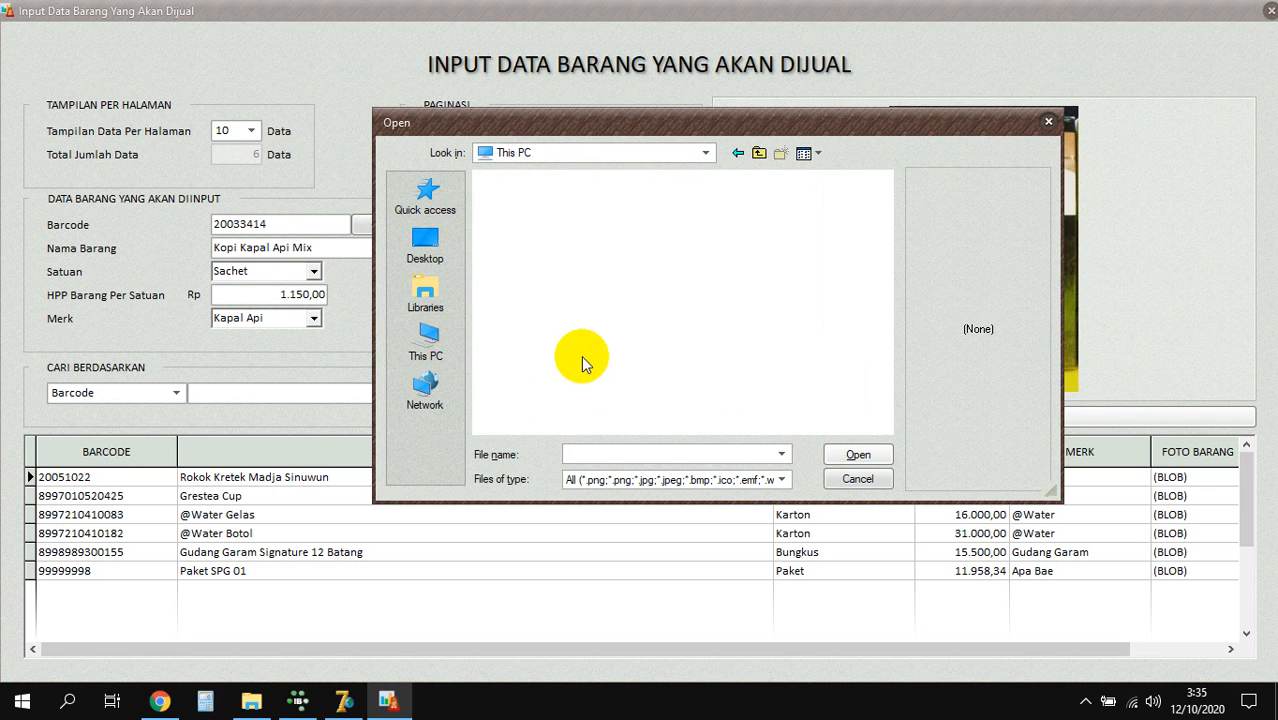
pyautogui.scroll(-5, 585, 420)
pyautogui.click(610, 405)
pyautogui.doubleClick(612, 404)
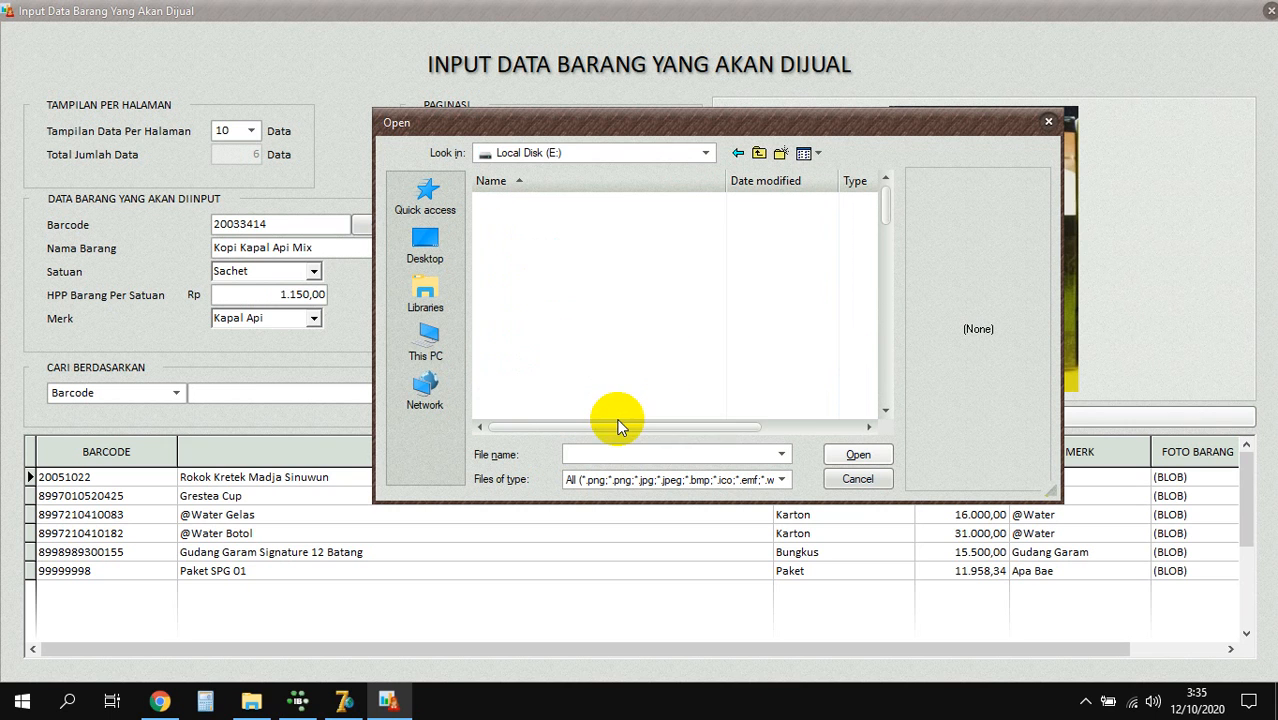
pyautogui.click(601, 362)
pyautogui.write('pi')
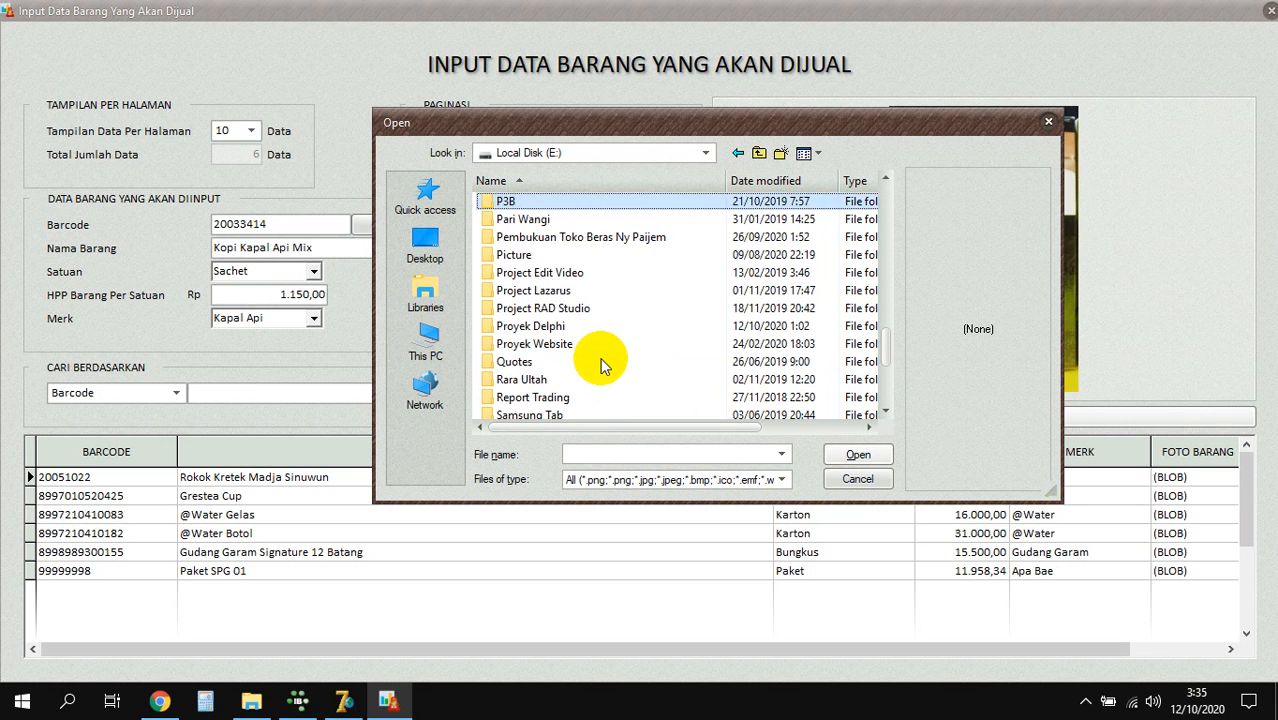
pyautogui.press('Return')
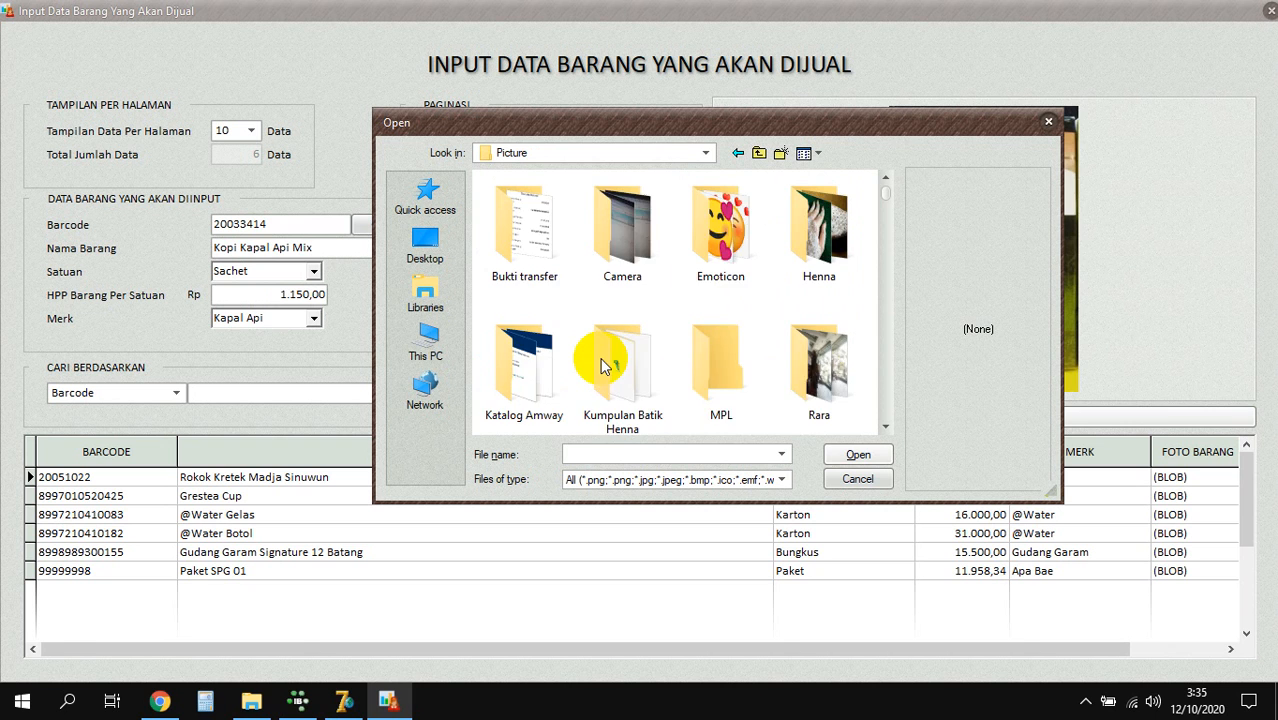
pyautogui.scroll(-1, 601, 366)
pyautogui.click(815, 362)
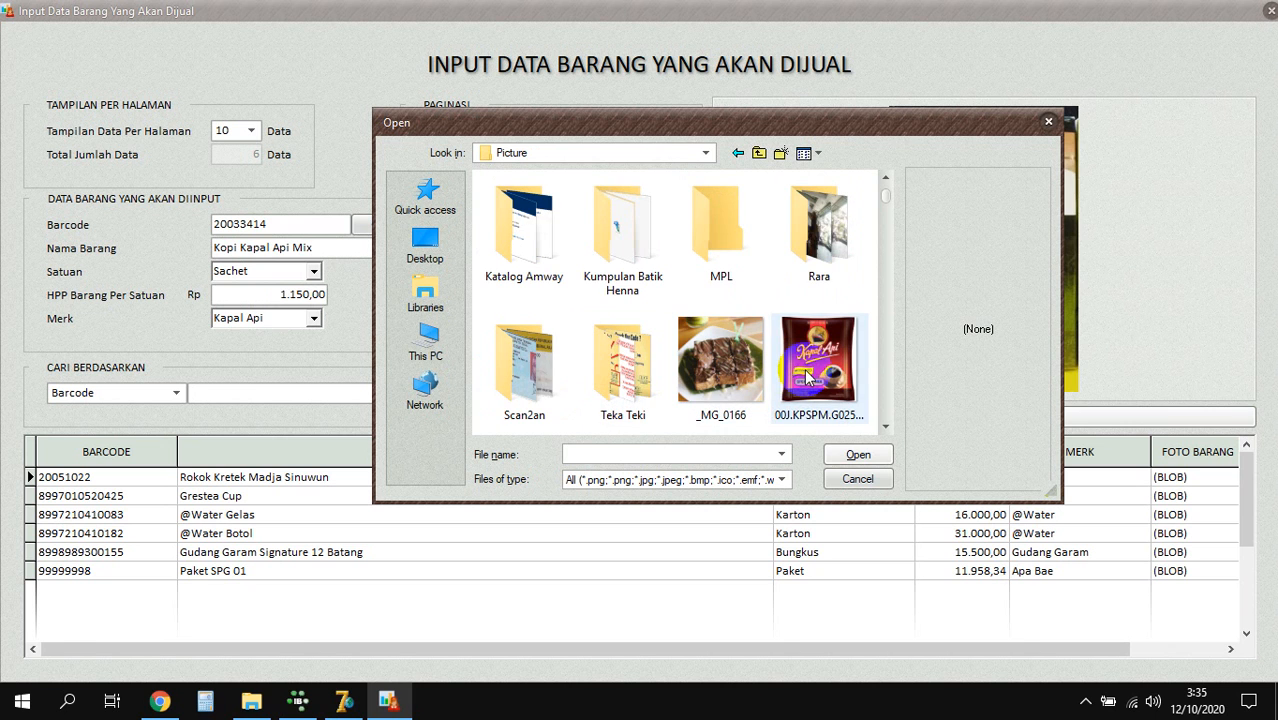
pyautogui.click(840, 456)
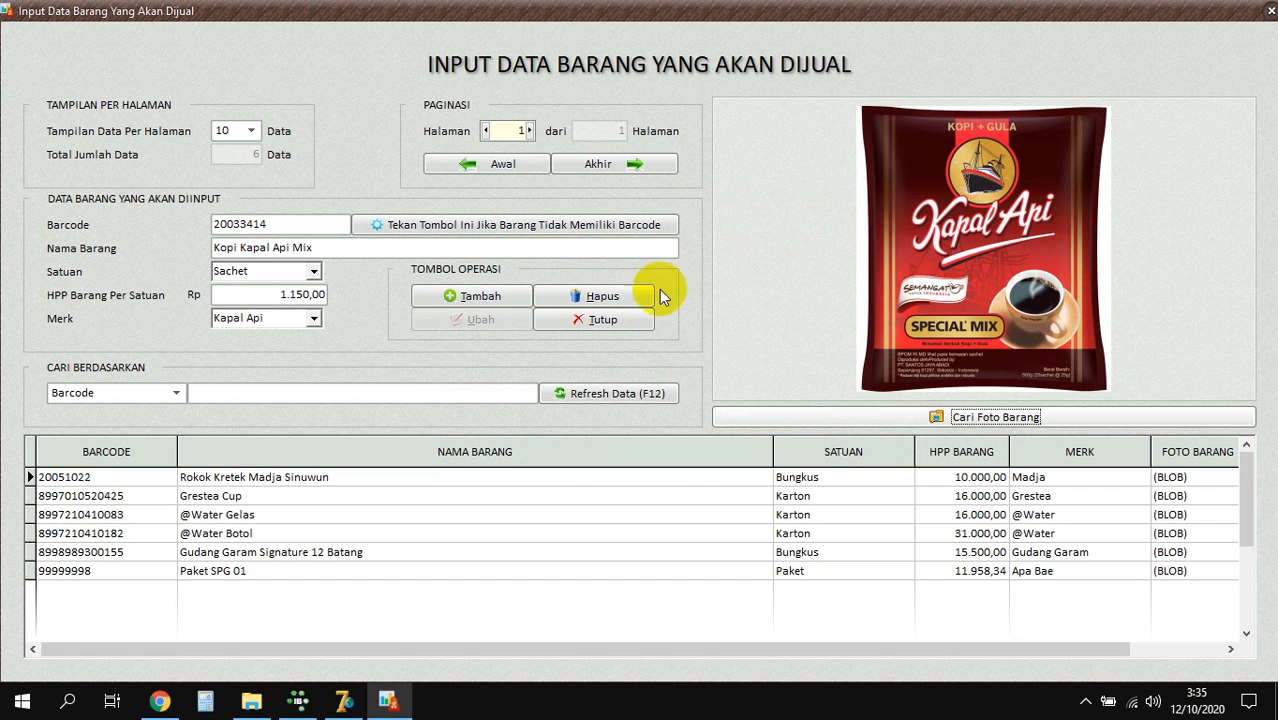
pyautogui.click(499, 298)
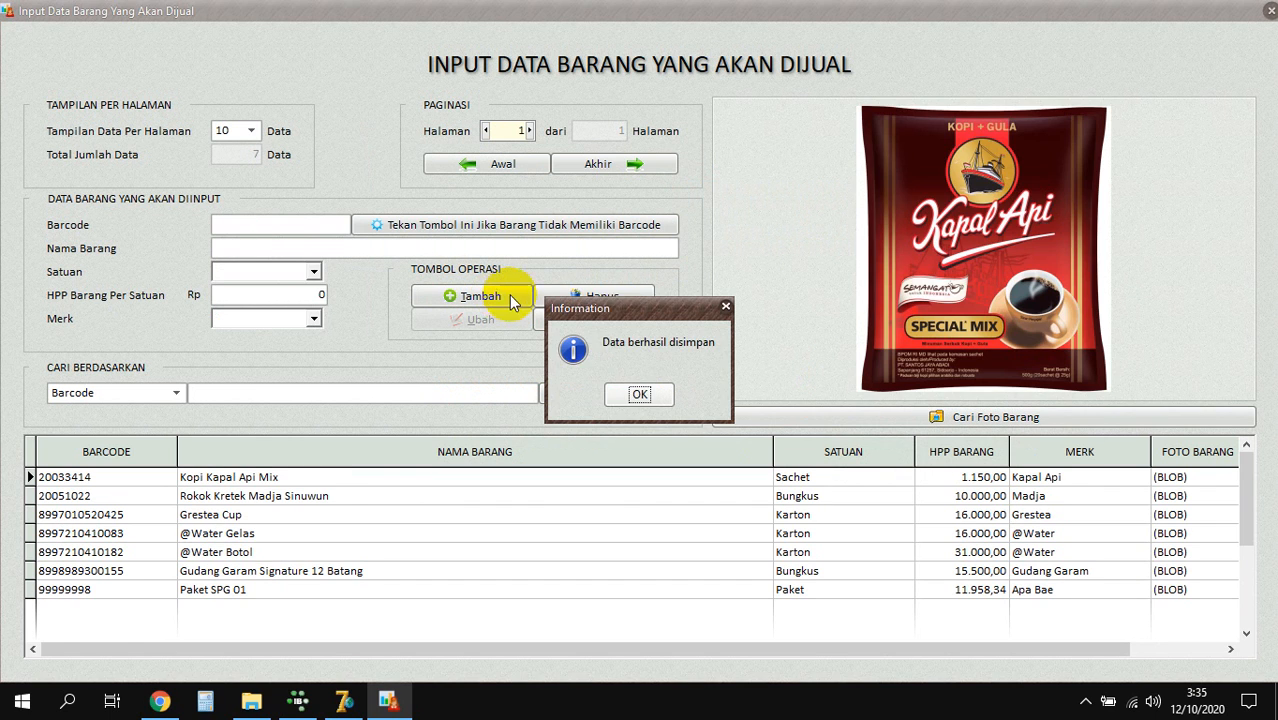
# Step: Dismiss the save confirmation and browse the item records and photos, including Paket SPG 01
pyautogui.click(632, 396)
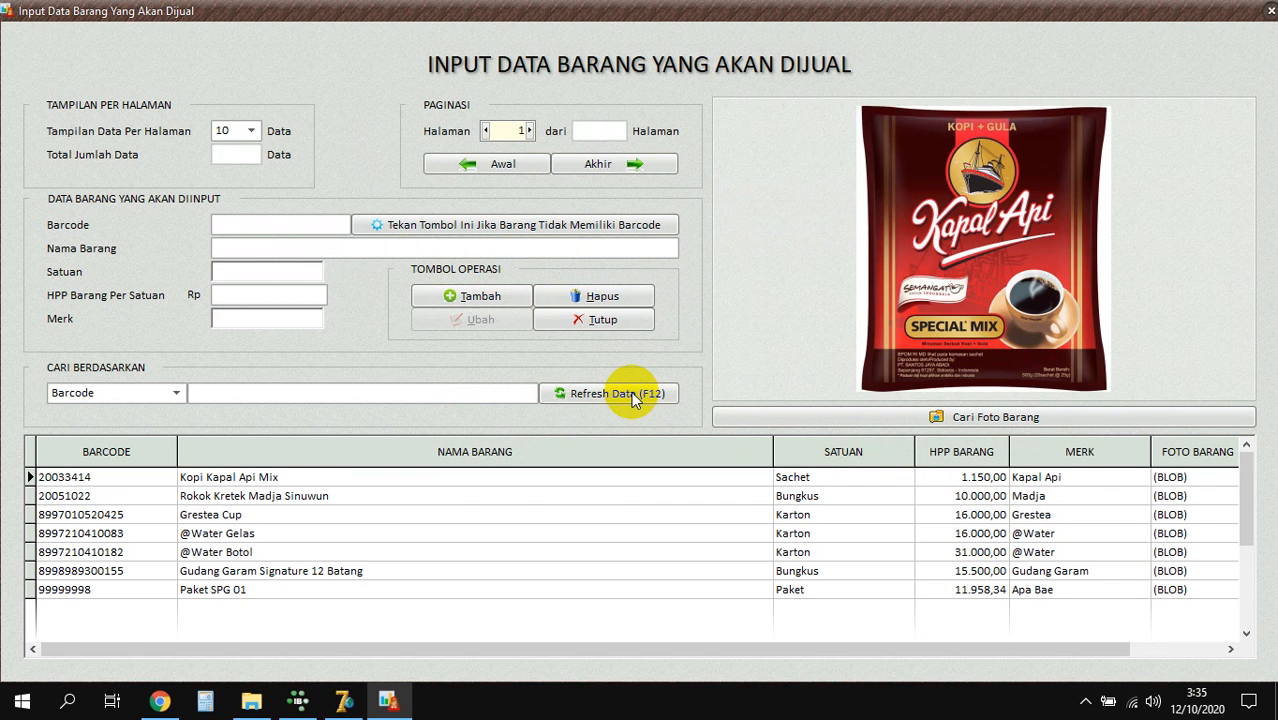
pyautogui.click(448, 479)
pyautogui.click(468, 498)
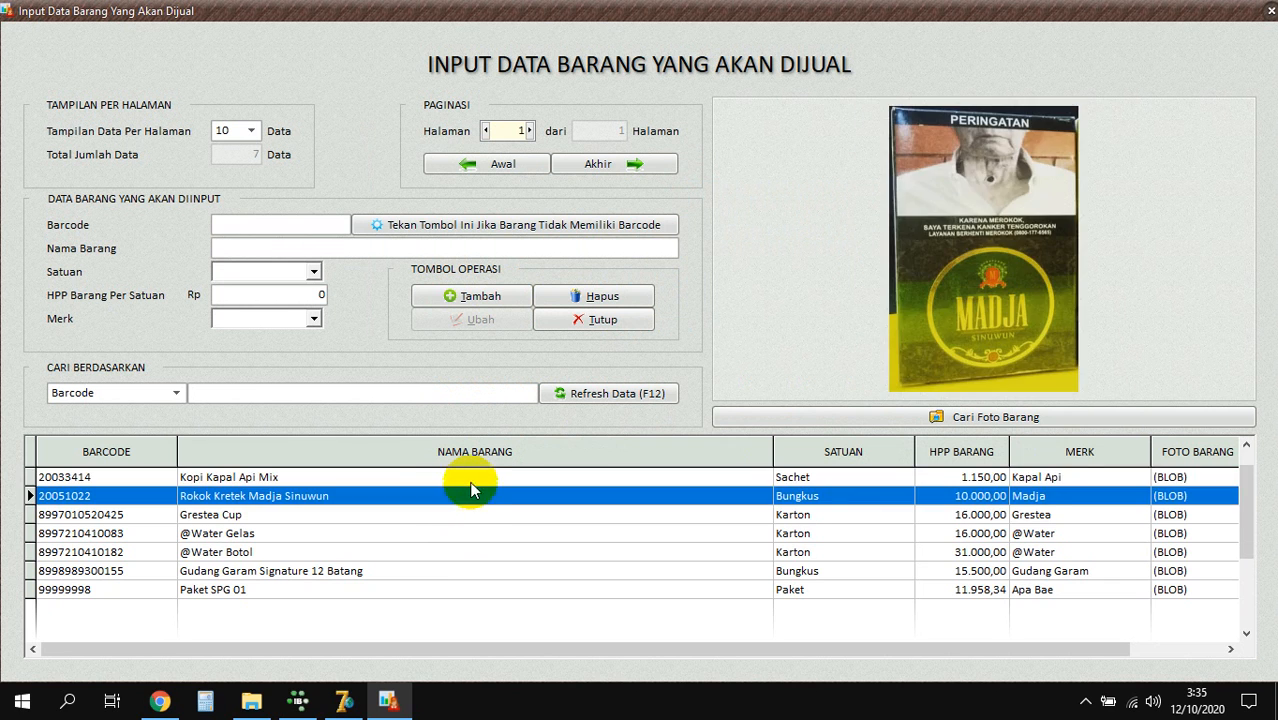
pyautogui.click(472, 481)
pyautogui.click(473, 501)
pyautogui.click(471, 553)
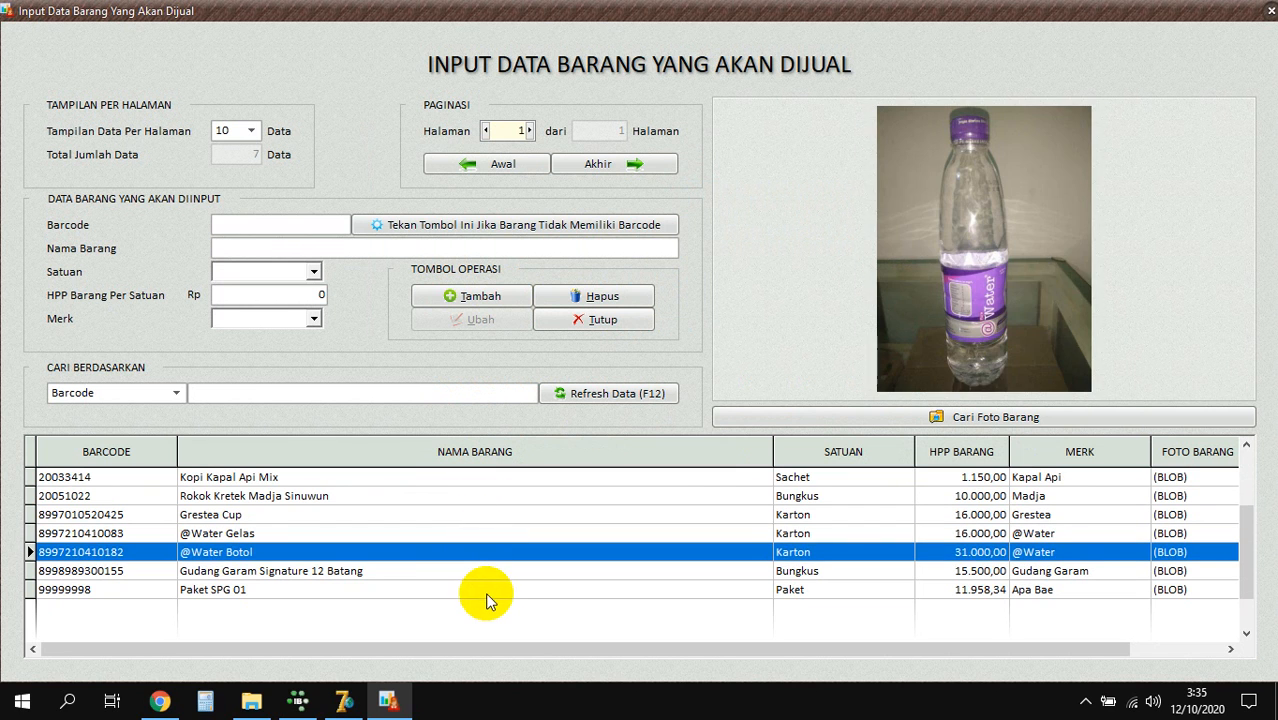
pyautogui.click(490, 591)
pyautogui.click(484, 571)
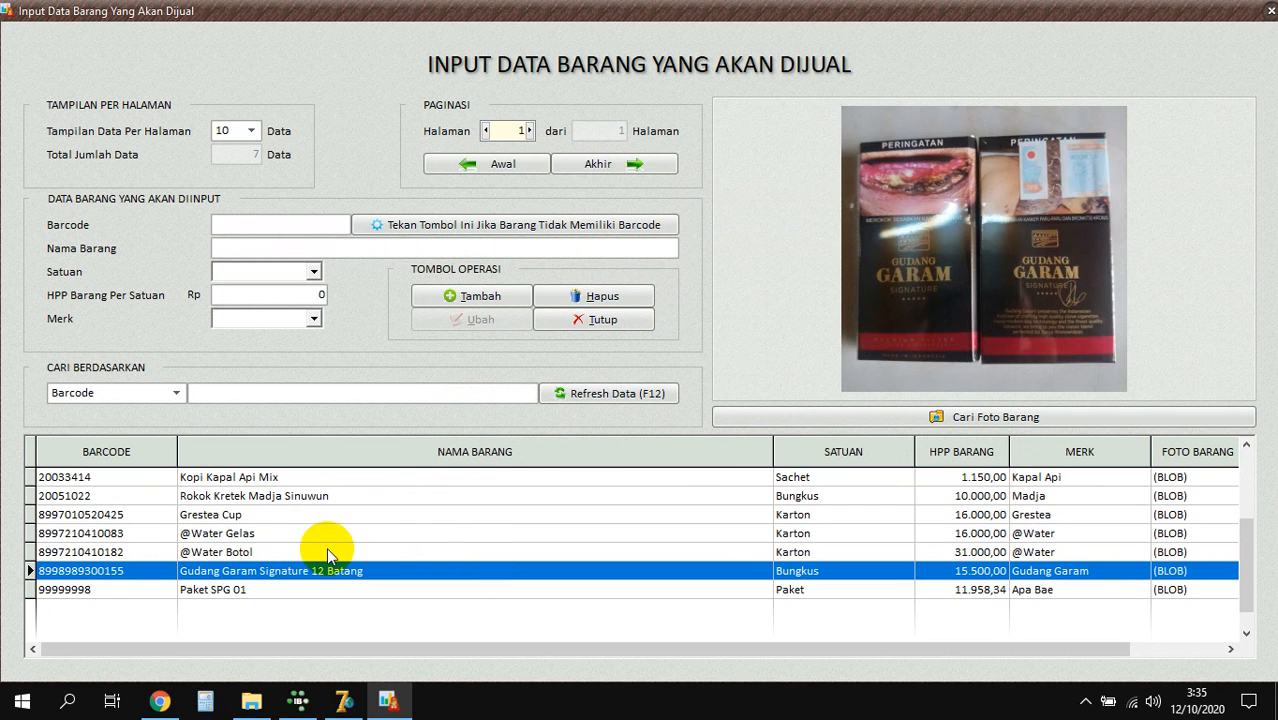
pyautogui.click(142, 478)
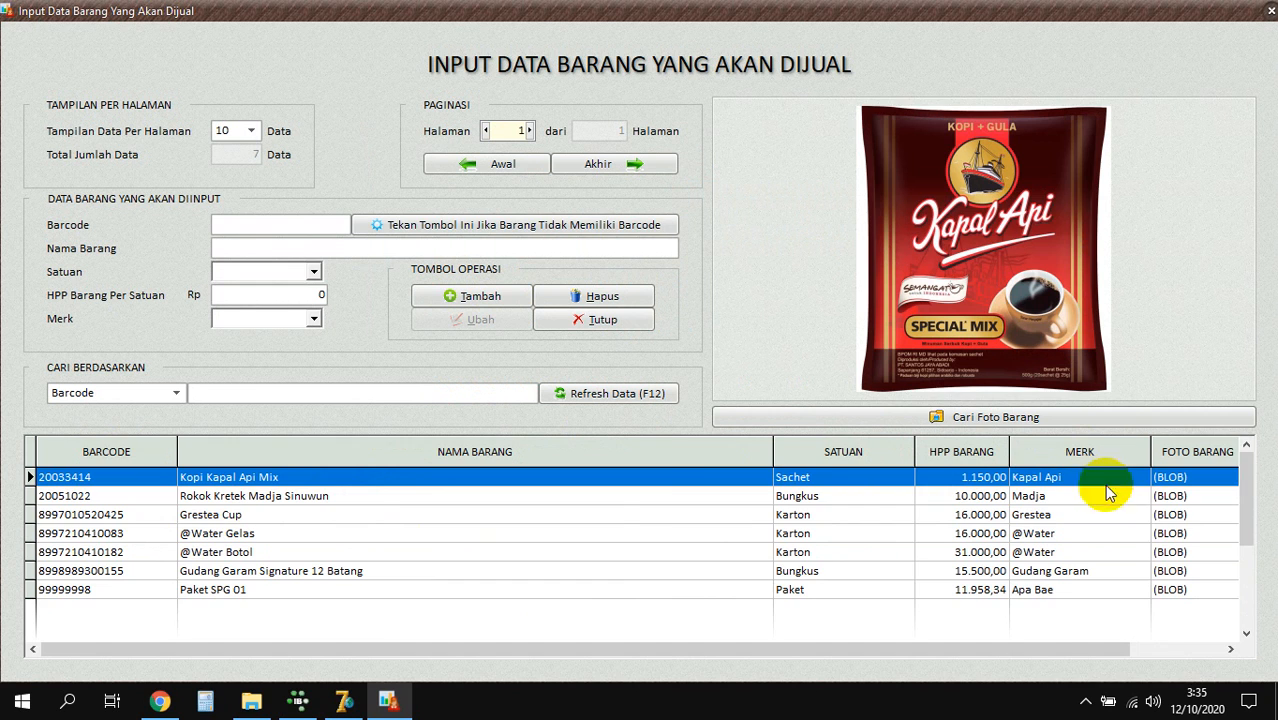
# Step: Scroll the item grid right to check the STATUS BARANG column for Paket SPG 01
pyautogui.click(1230, 648)
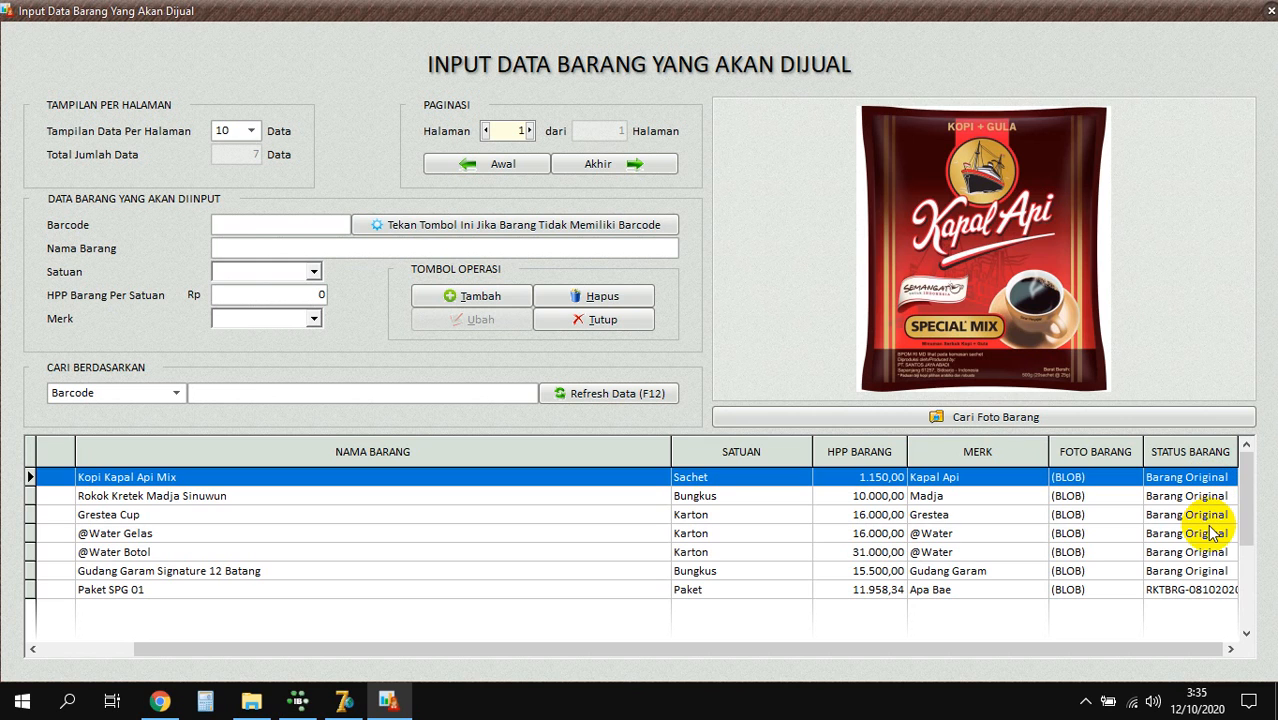
pyautogui.click(1207, 598)
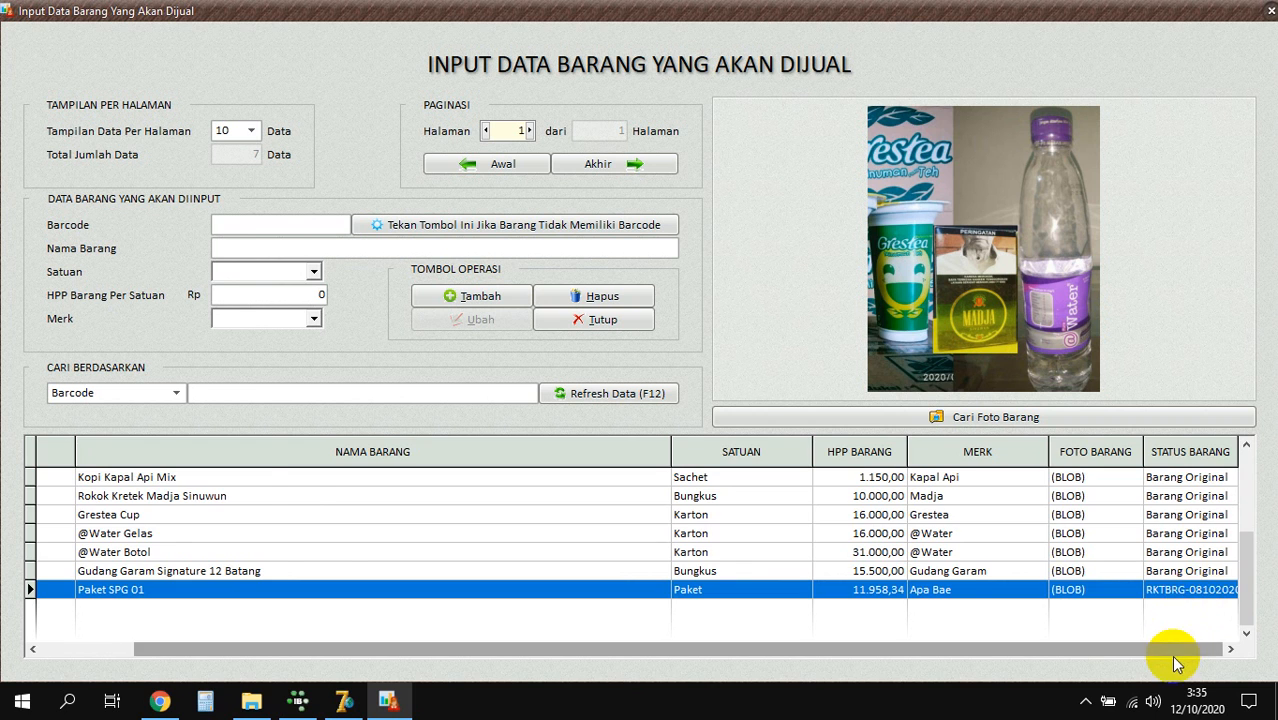
pyautogui.moveTo(1171, 649); pyautogui.dragTo(1077, 649)
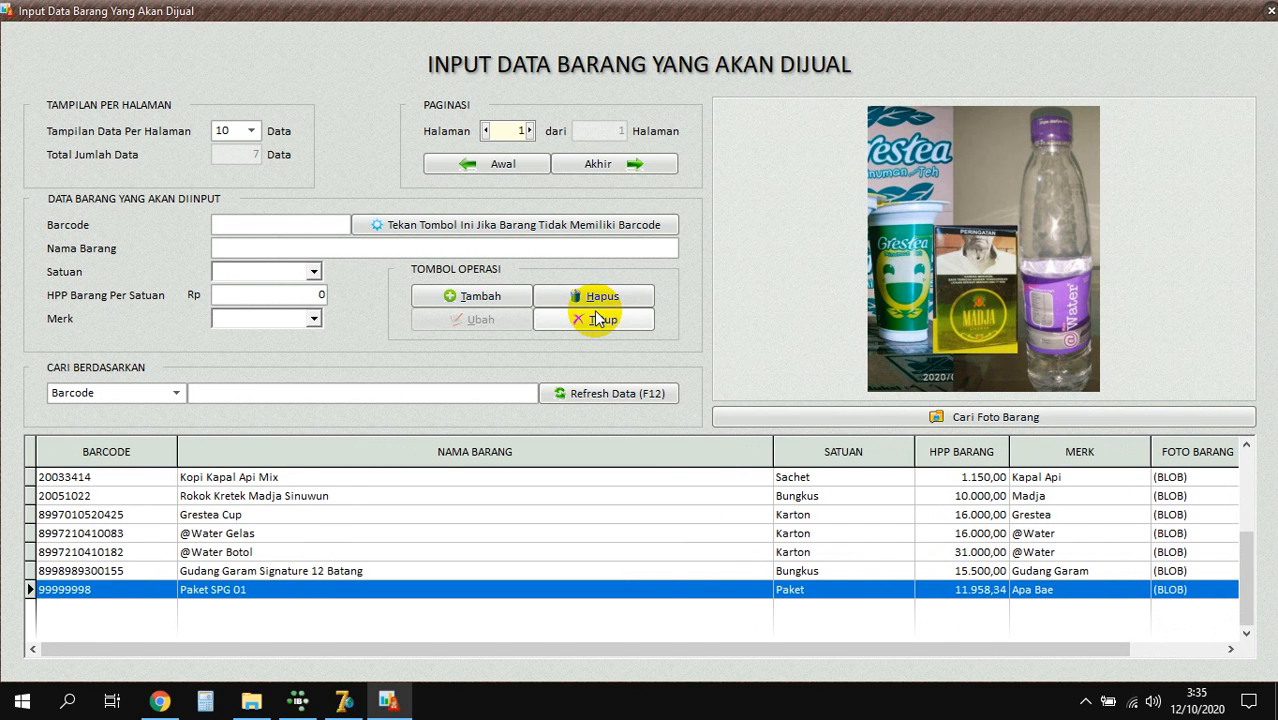
pyautogui.moveTo(985, 647); pyautogui.dragTo(1245, 620)
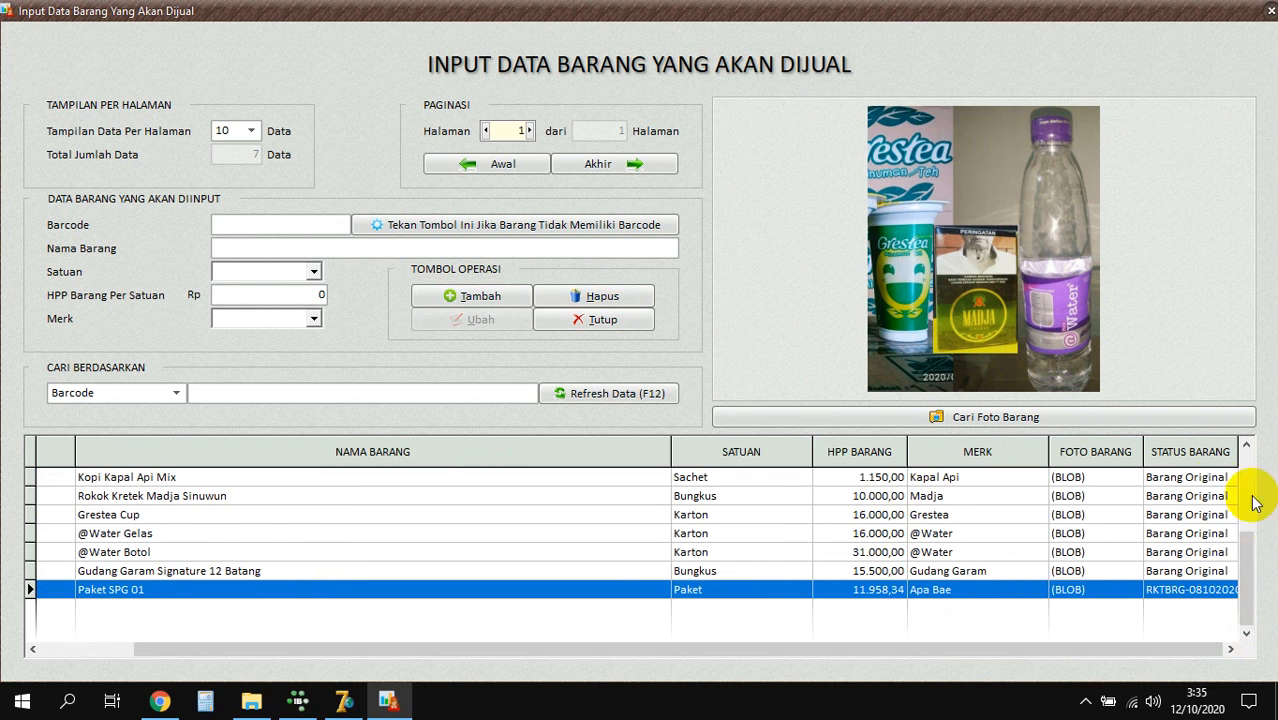
pyautogui.click(1203, 478)
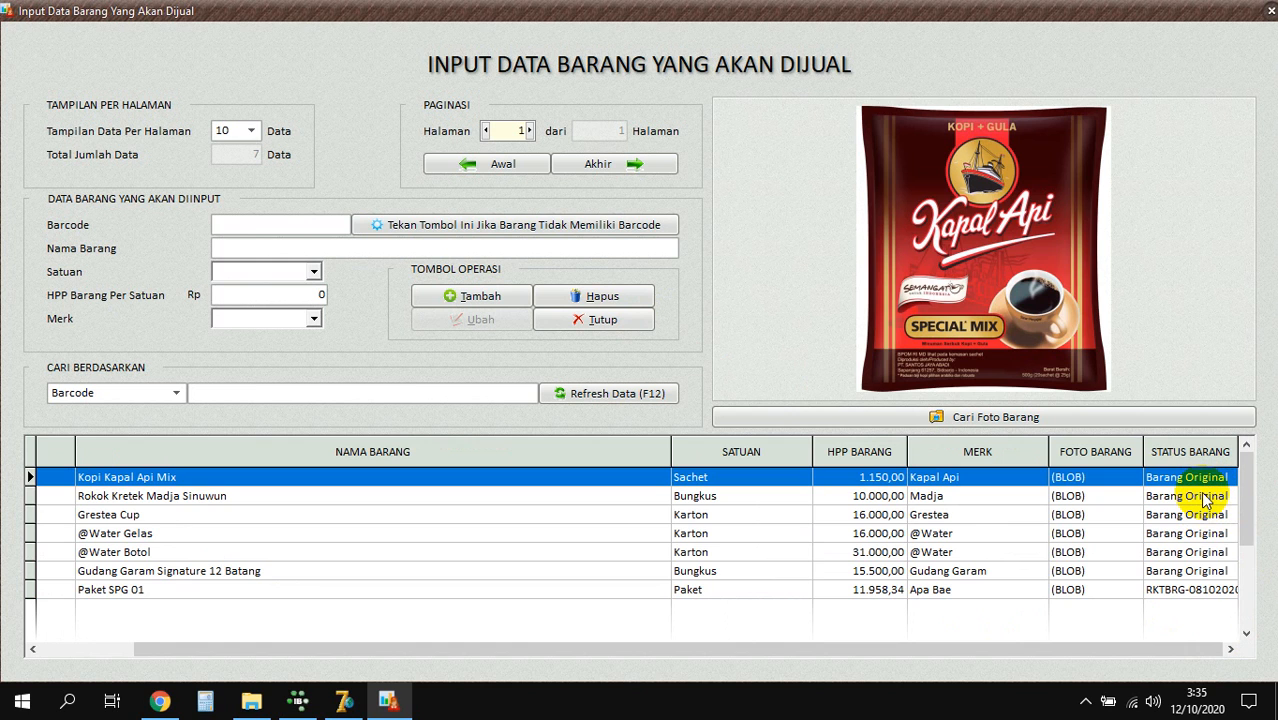
pyautogui.click(1195, 589)
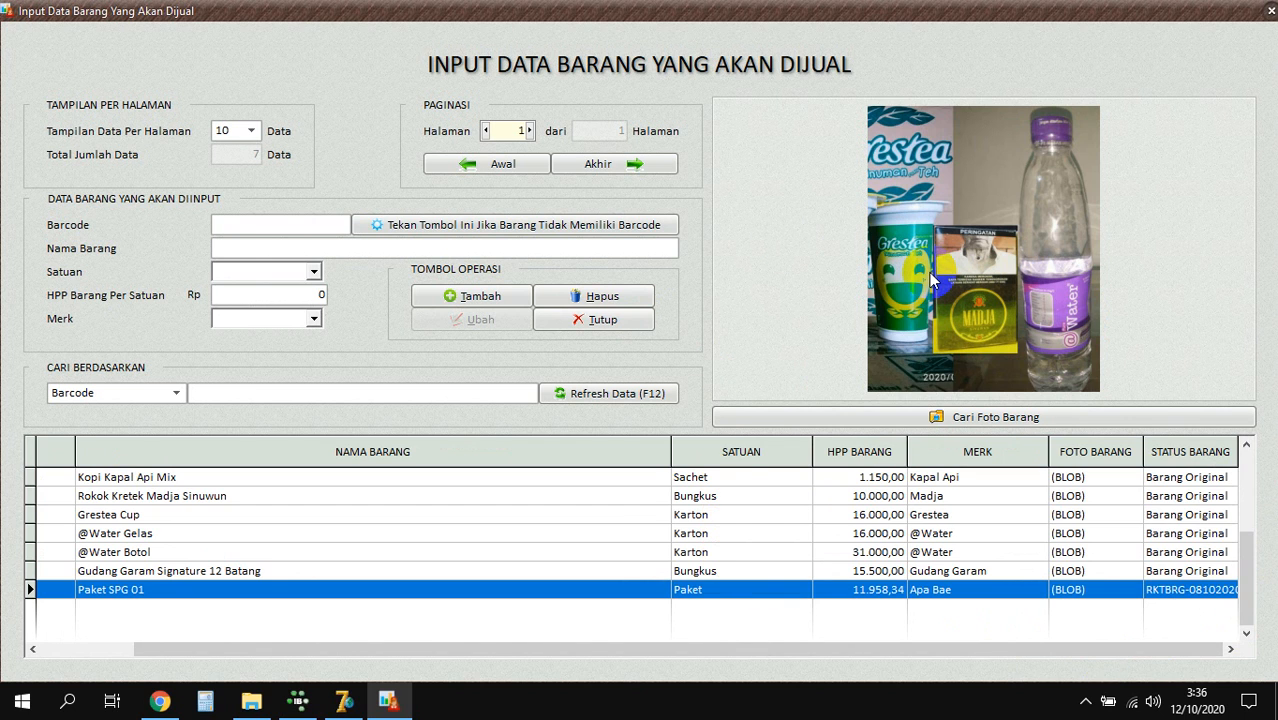
pyautogui.click(898, 650)
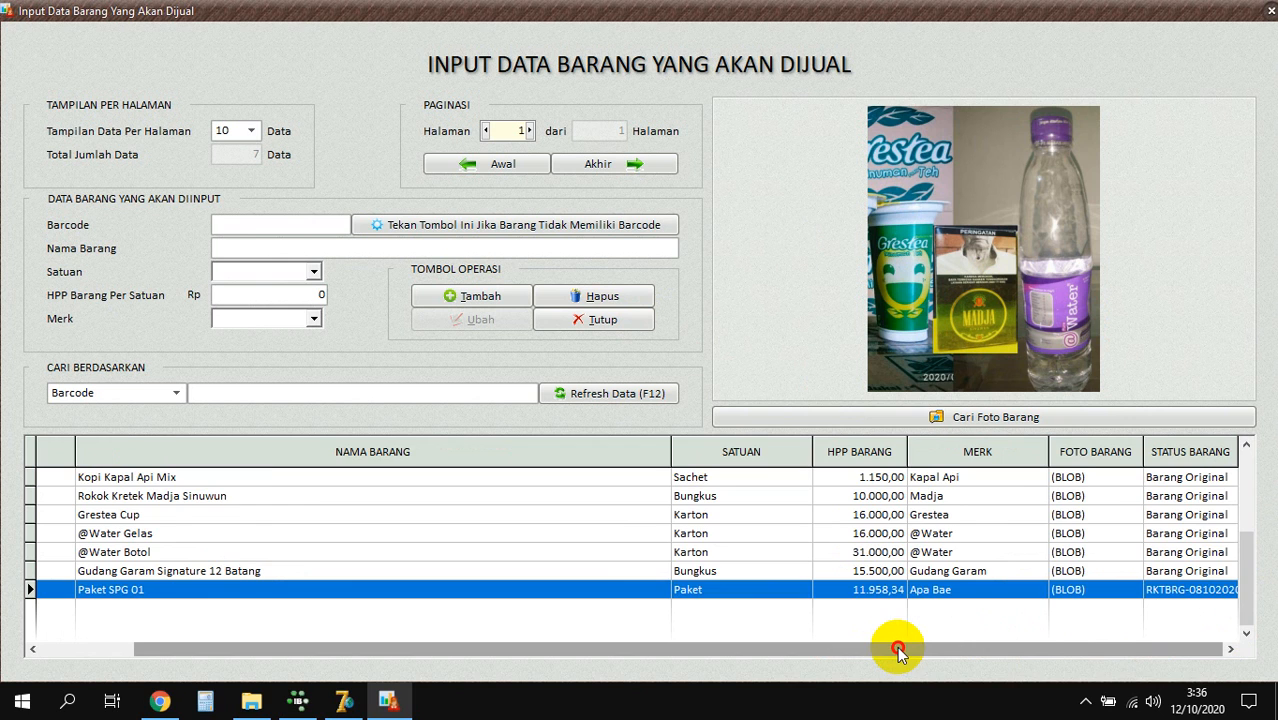
pyautogui.moveTo(898, 650); pyautogui.dragTo(765, 650)
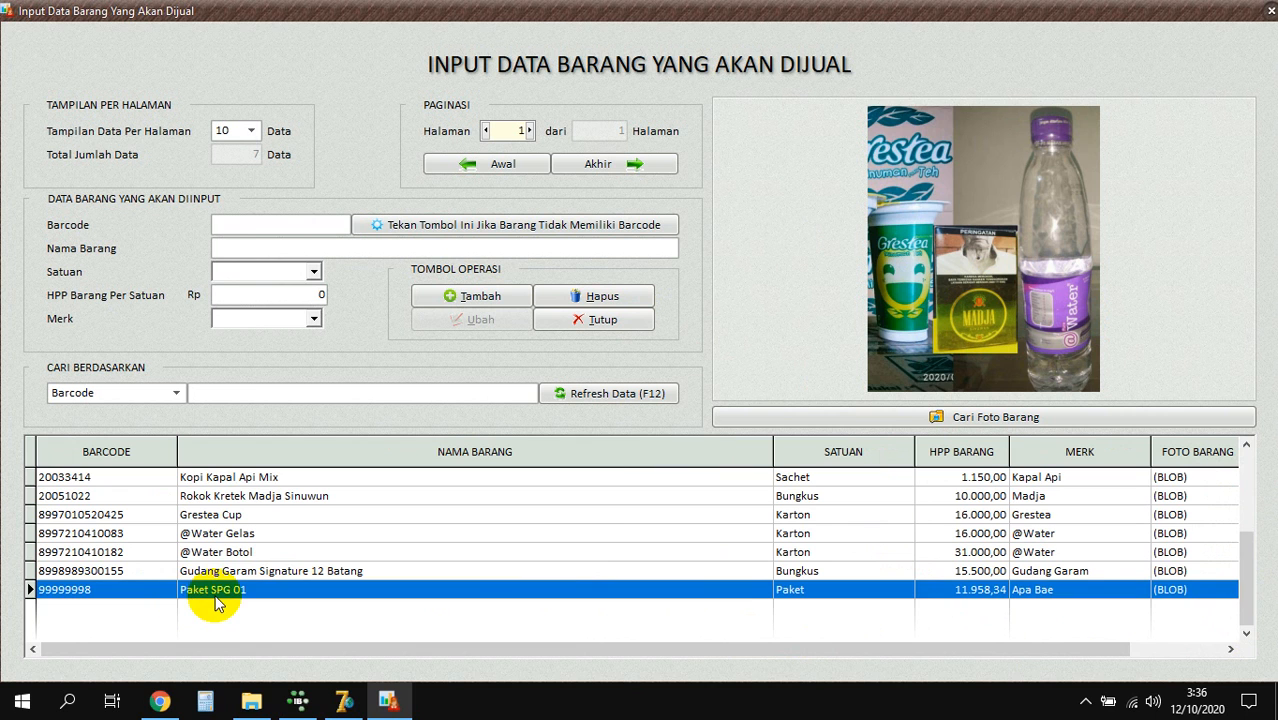
# Step: Step through the item rows down to Paket SPG 01, then close the item input window
pyautogui.click(280, 572)
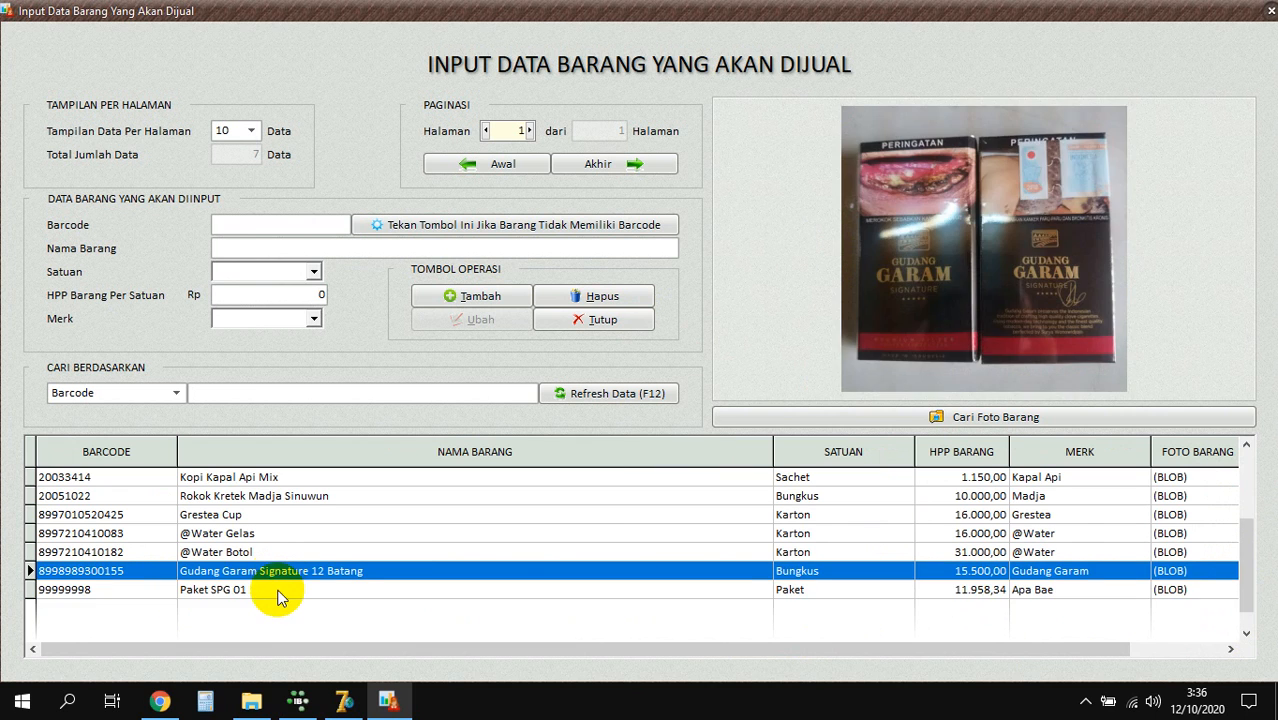
pyautogui.click(278, 593)
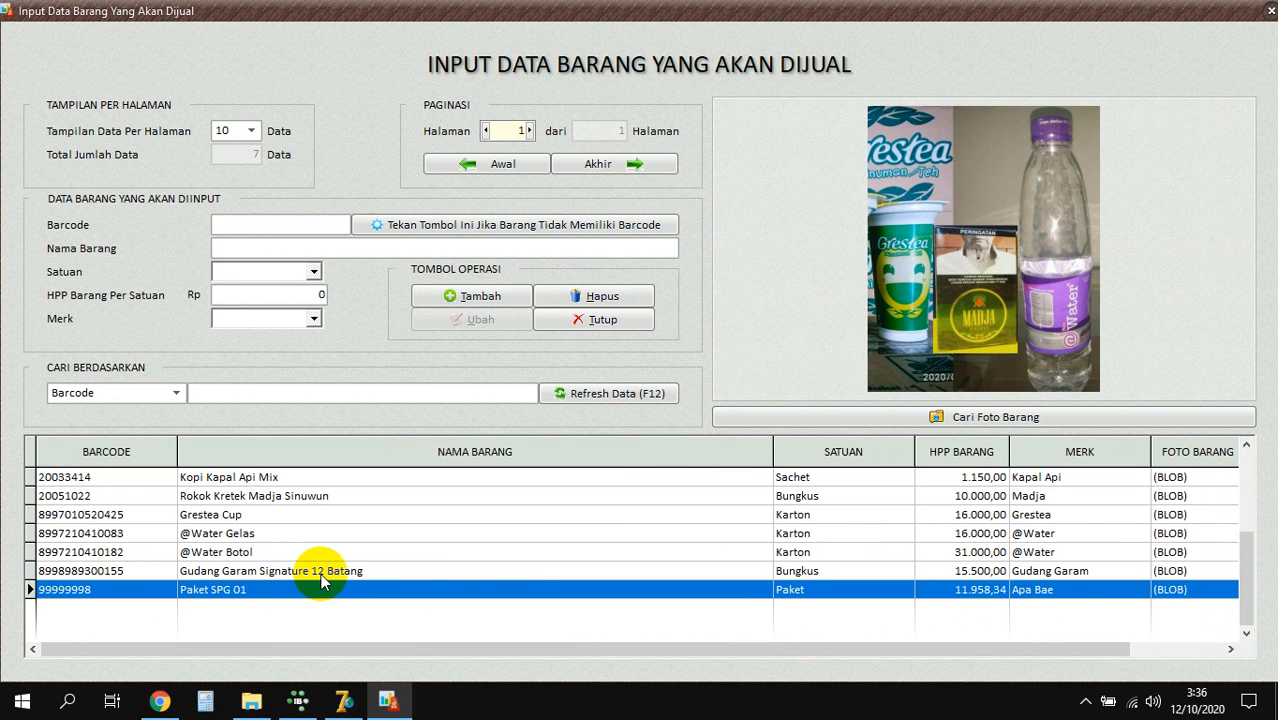
pyautogui.click(318, 573)
pyautogui.click(325, 593)
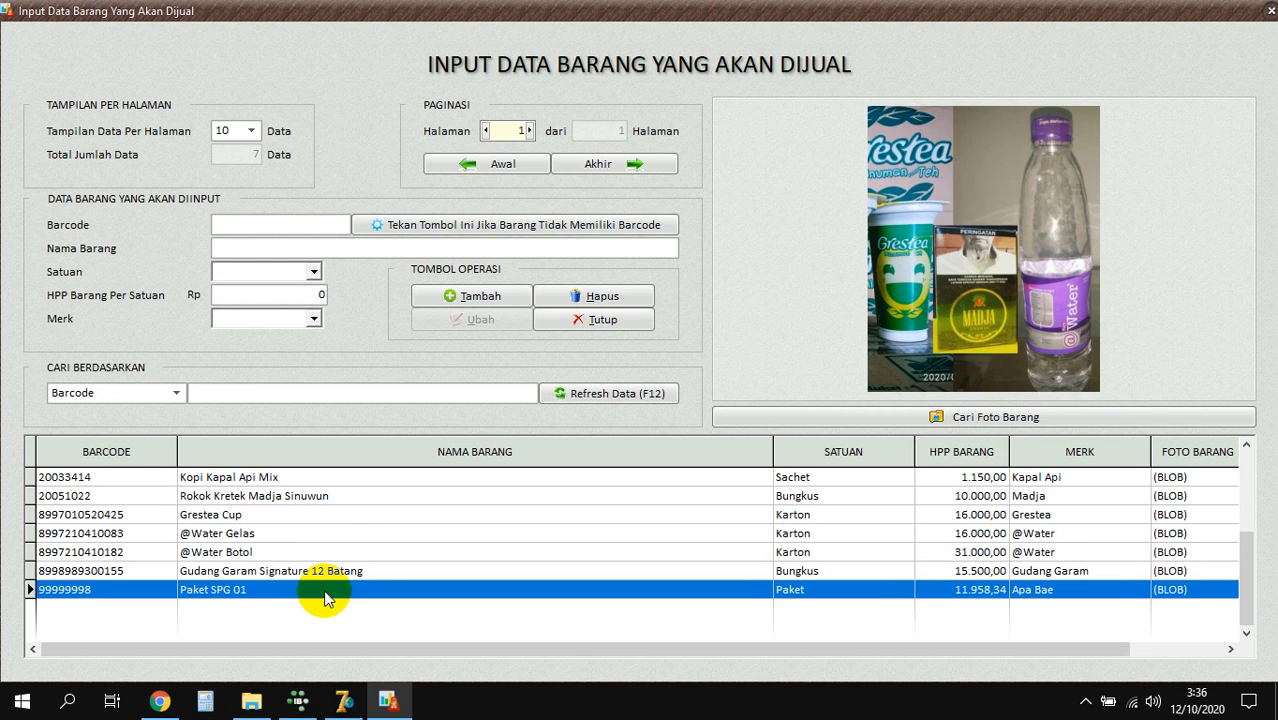
pyautogui.click(307, 482)
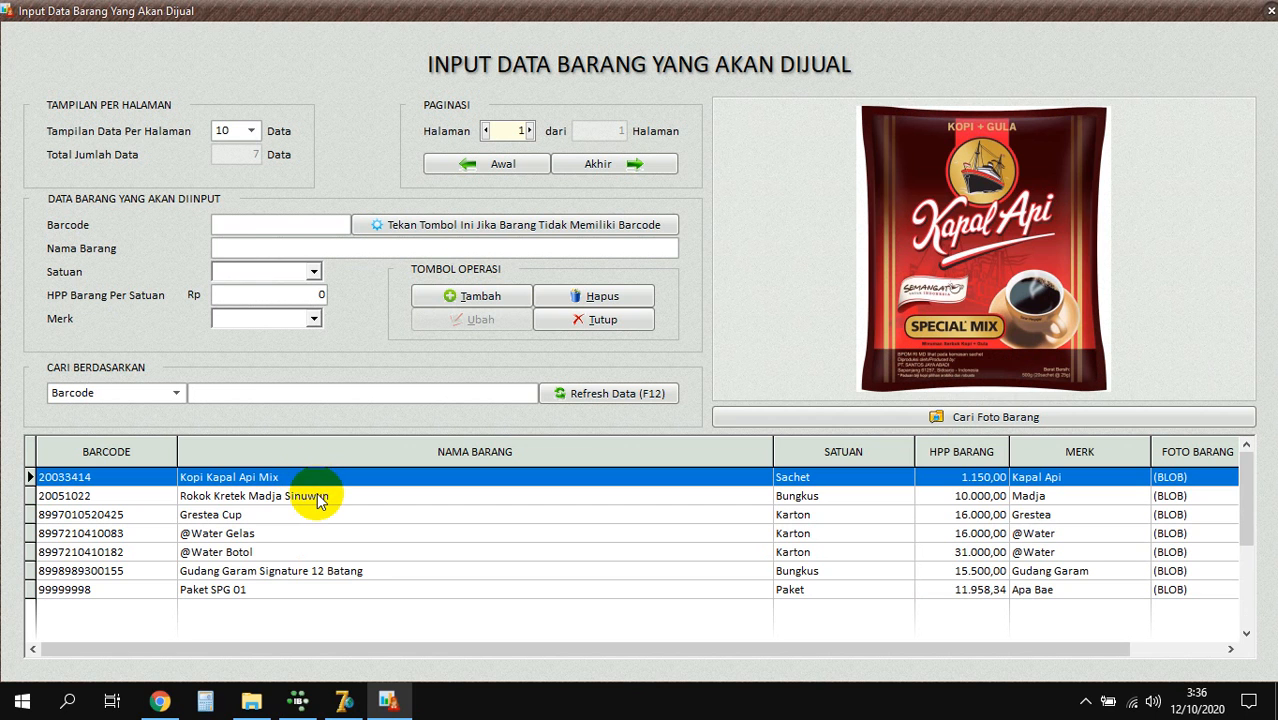
pyautogui.click(317, 494)
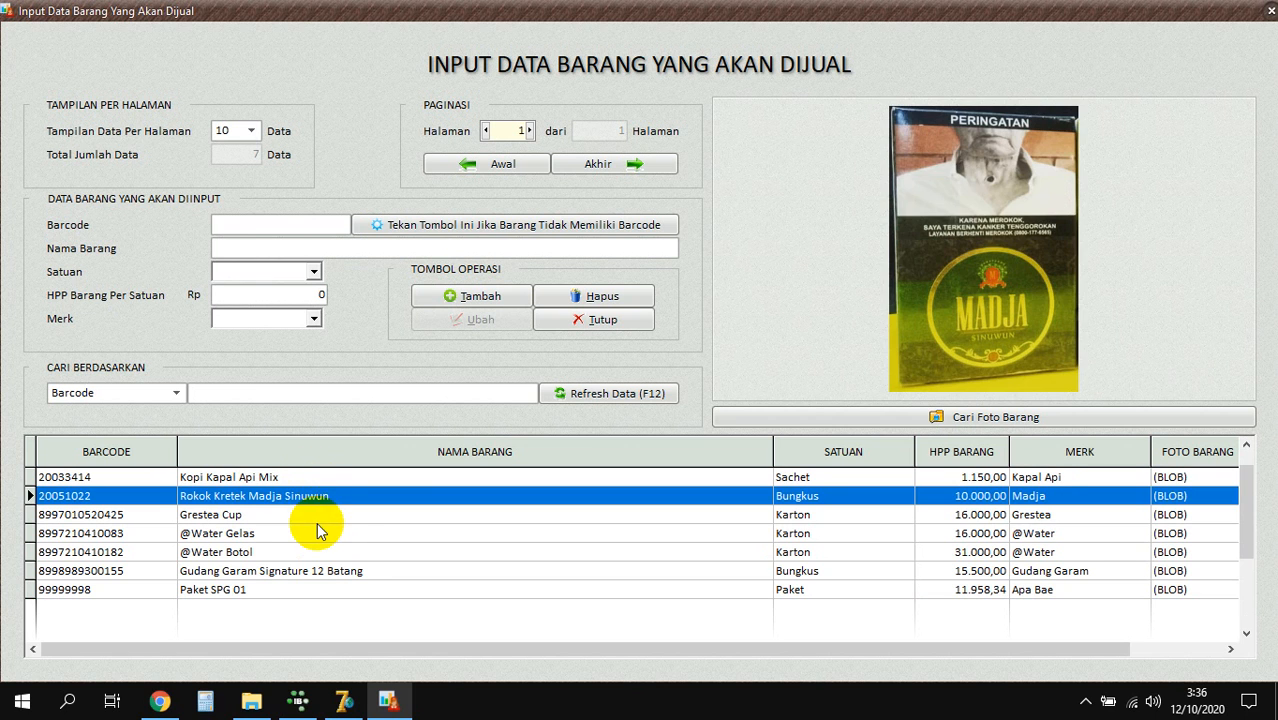
pyautogui.press('Down')
pyautogui.press('Down')
pyautogui.press('Down')
pyautogui.press('Down')
pyautogui.press('Down')
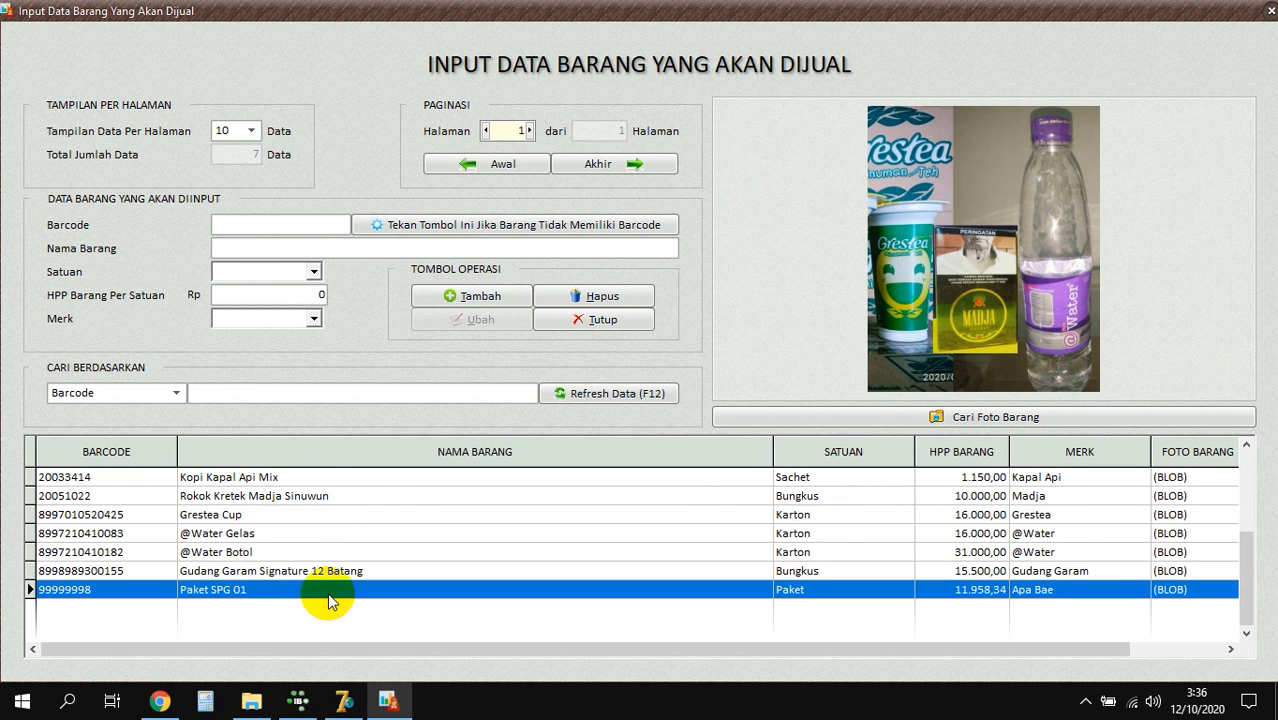
pyautogui.moveTo(347, 646); pyautogui.dragTo(680, 658)
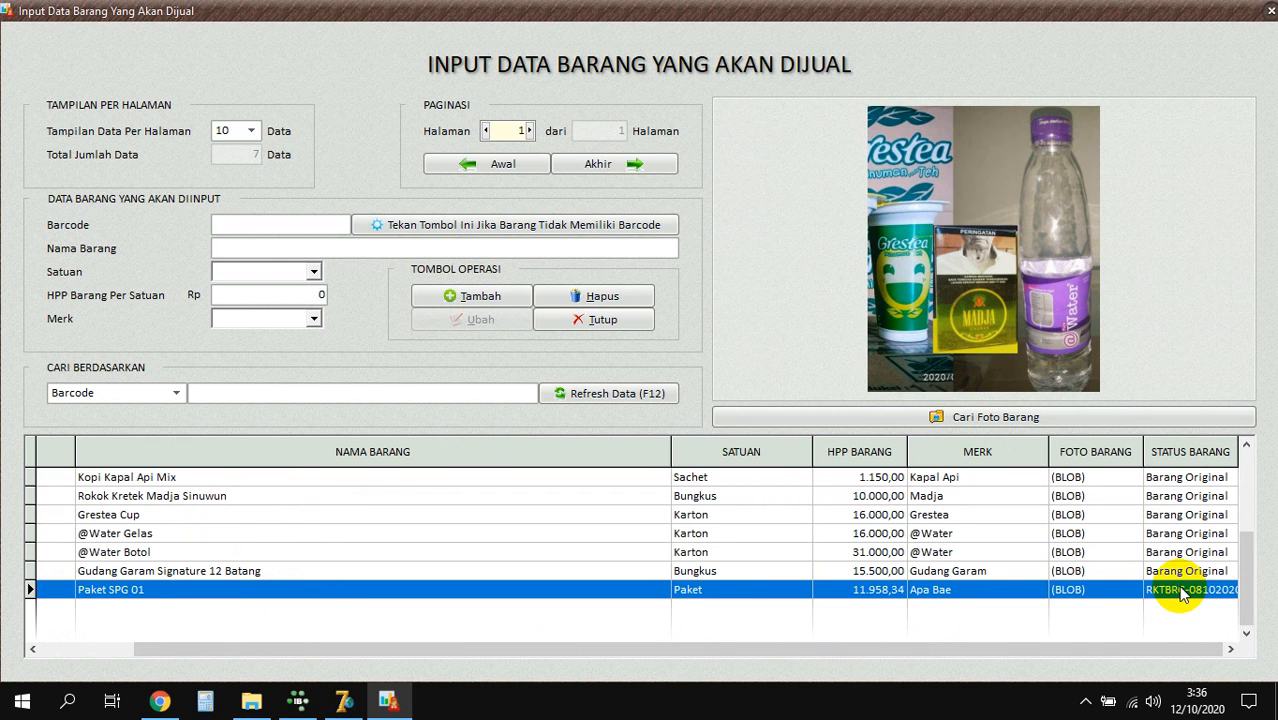
pyautogui.click(630, 330)
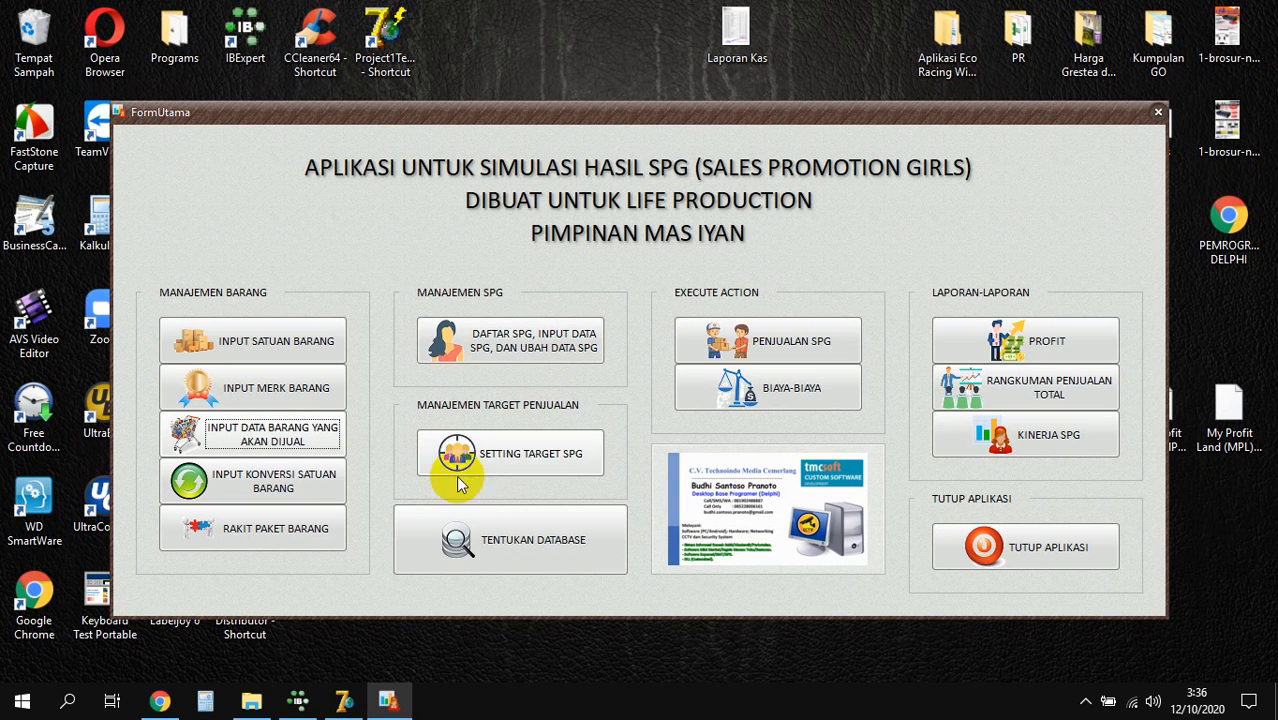
# Step: Open INPUT KONVERSI SATUAN BARANG, look over the Grestea and Gudang Garam conversion rows, and show the barcode list
pyautogui.click(307, 489)
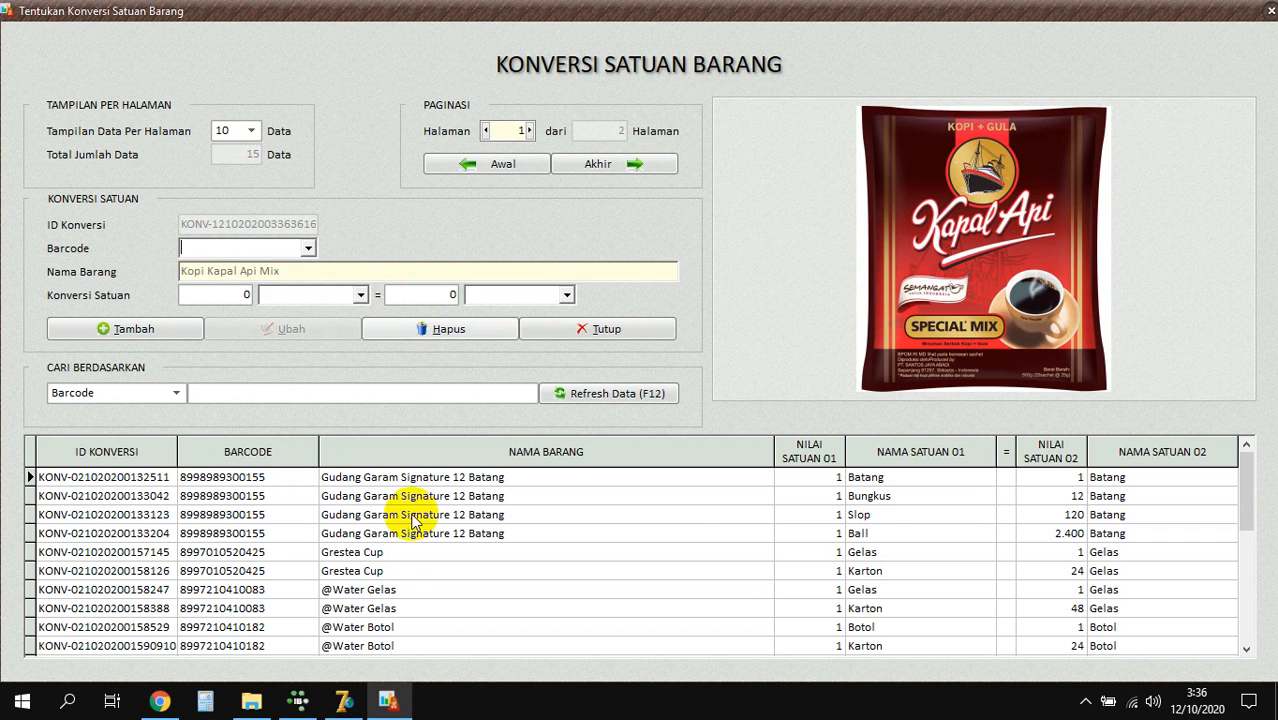
pyautogui.click(895, 570)
pyautogui.click(890, 553)
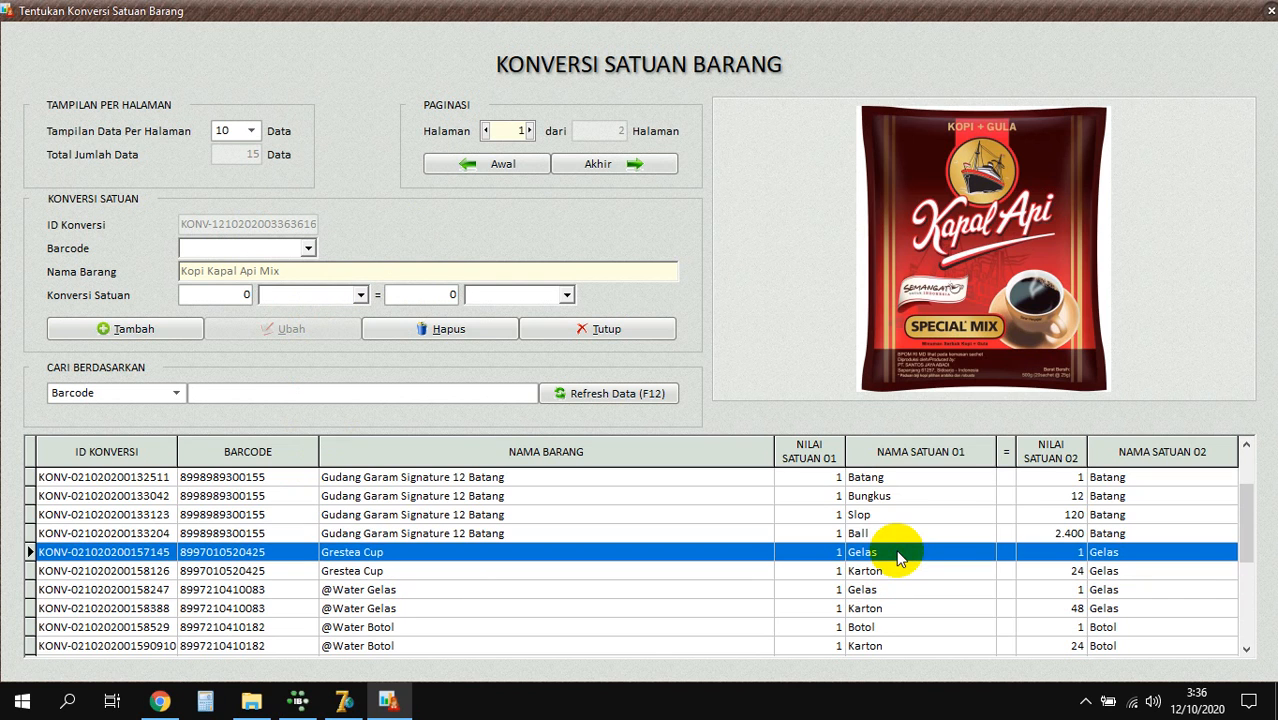
pyautogui.click(872, 478)
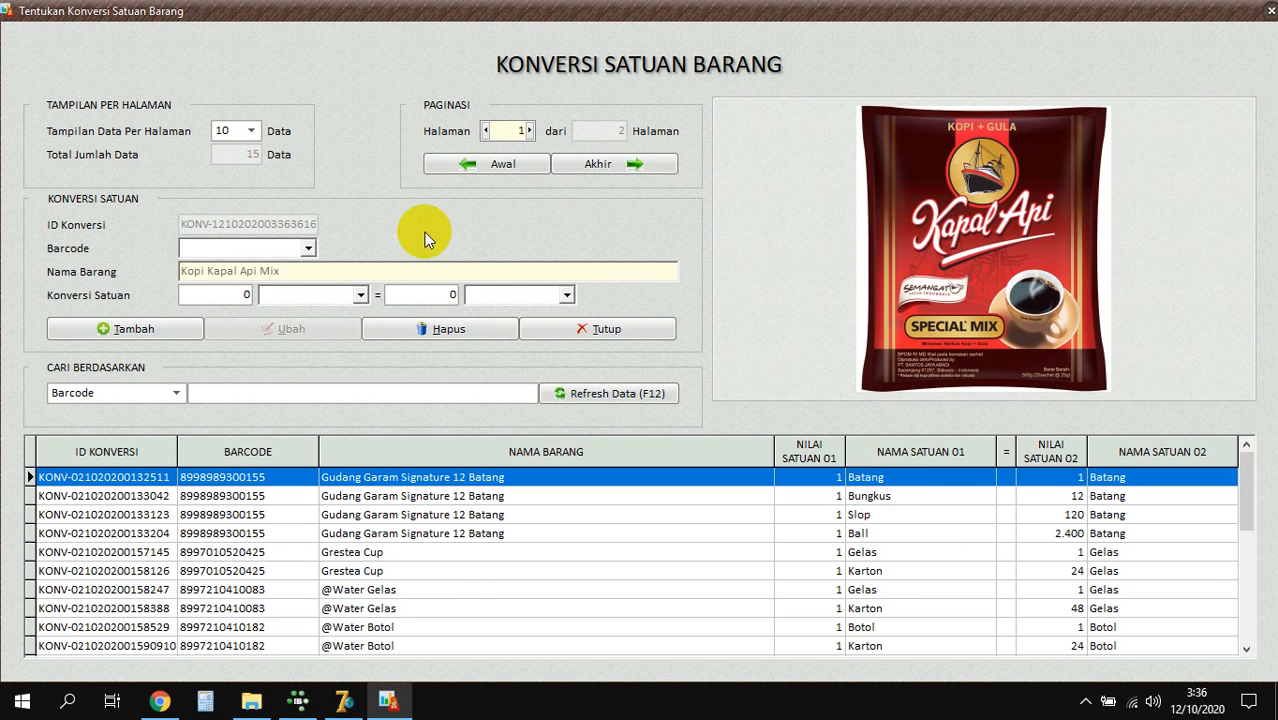
pyautogui.click(308, 248)
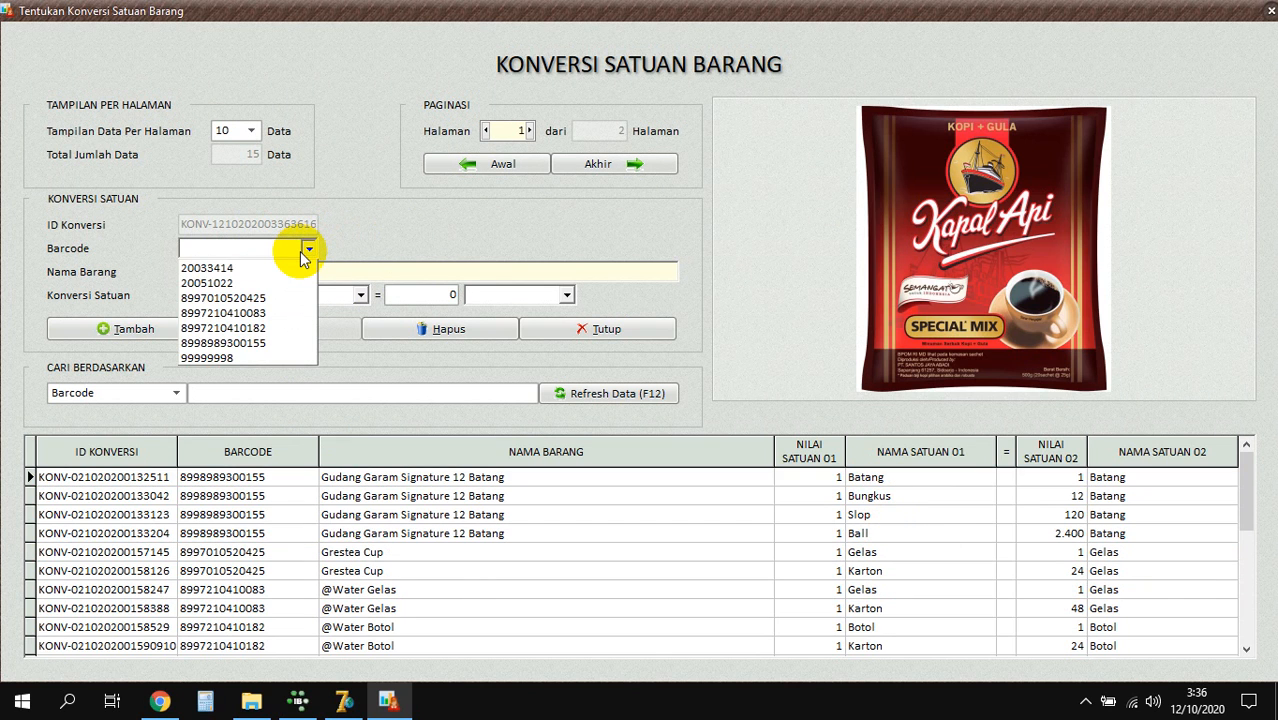
# Step: Save a 1 Sachet = 1 Sachet conversion for barcode 20033414, Kopi Kapal Api Mix
pyautogui.click(267, 255)
pyautogui.press('Down')
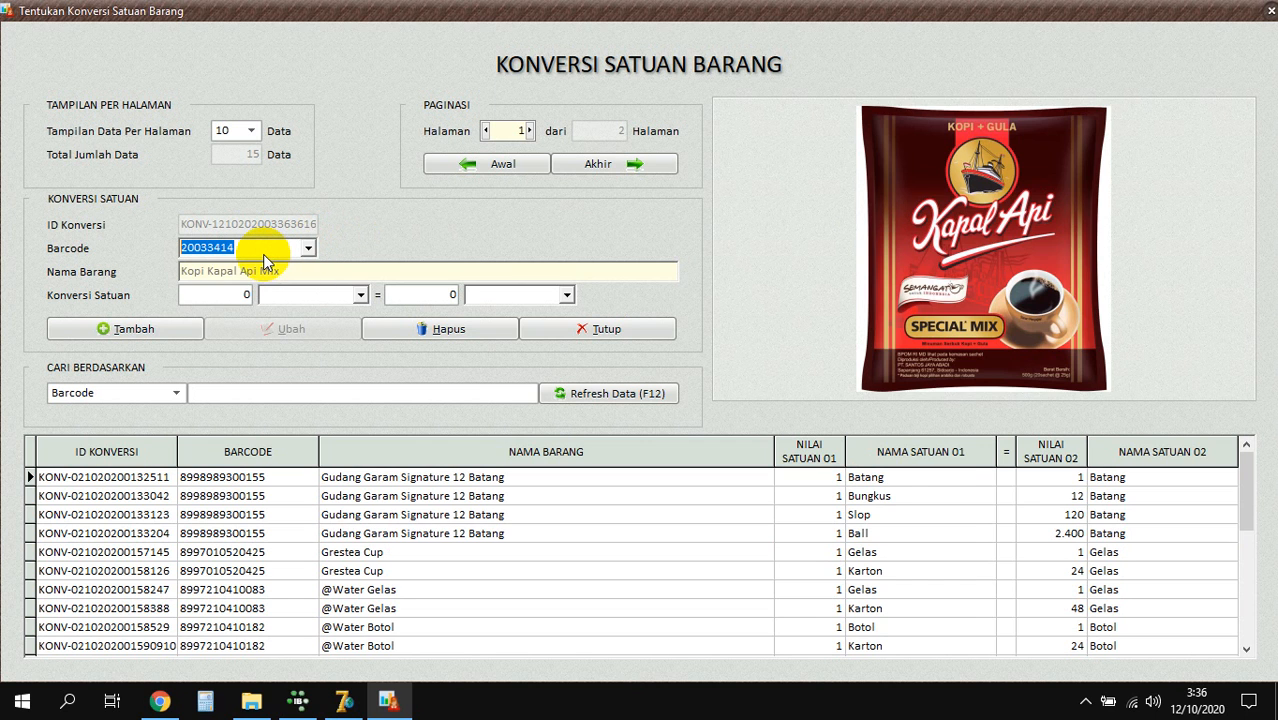
pyautogui.press('Down')
pyautogui.press('Down')
pyautogui.press('Down')
pyautogui.press('Down')
pyautogui.press('Up')
pyautogui.press('Up')
pyautogui.press('Up')
pyautogui.press('Up')
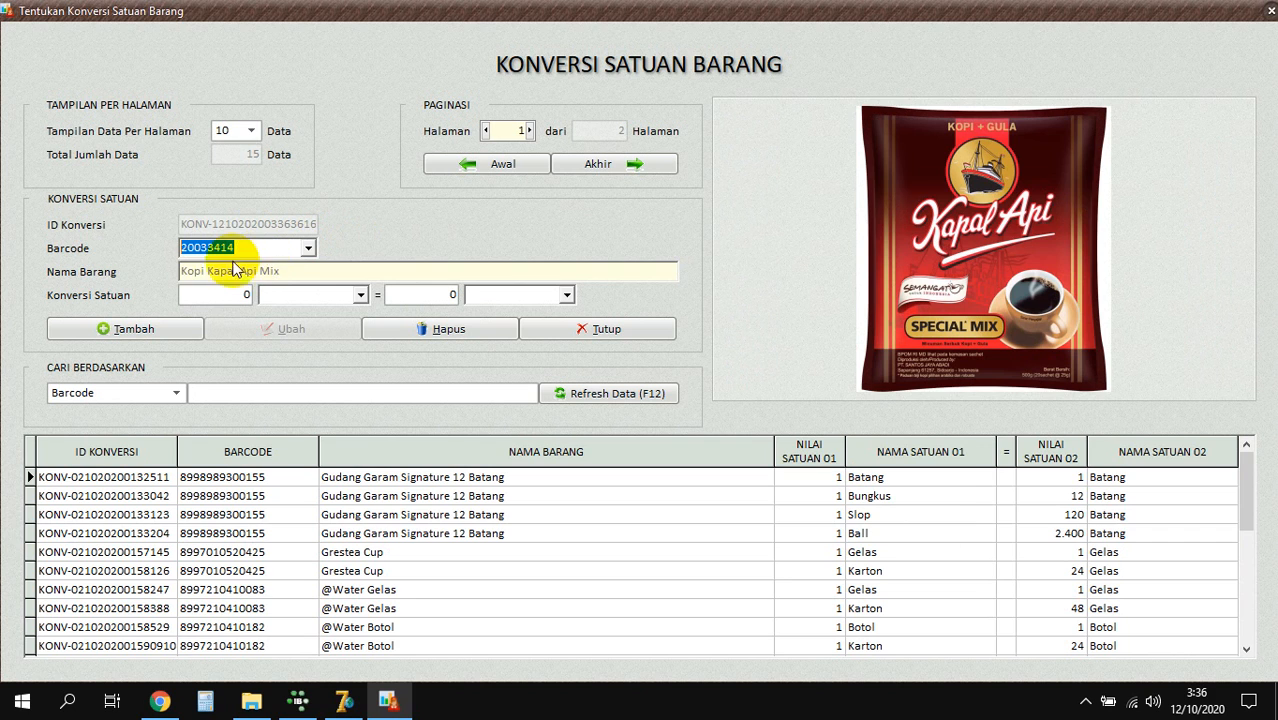
pyautogui.click(221, 297)
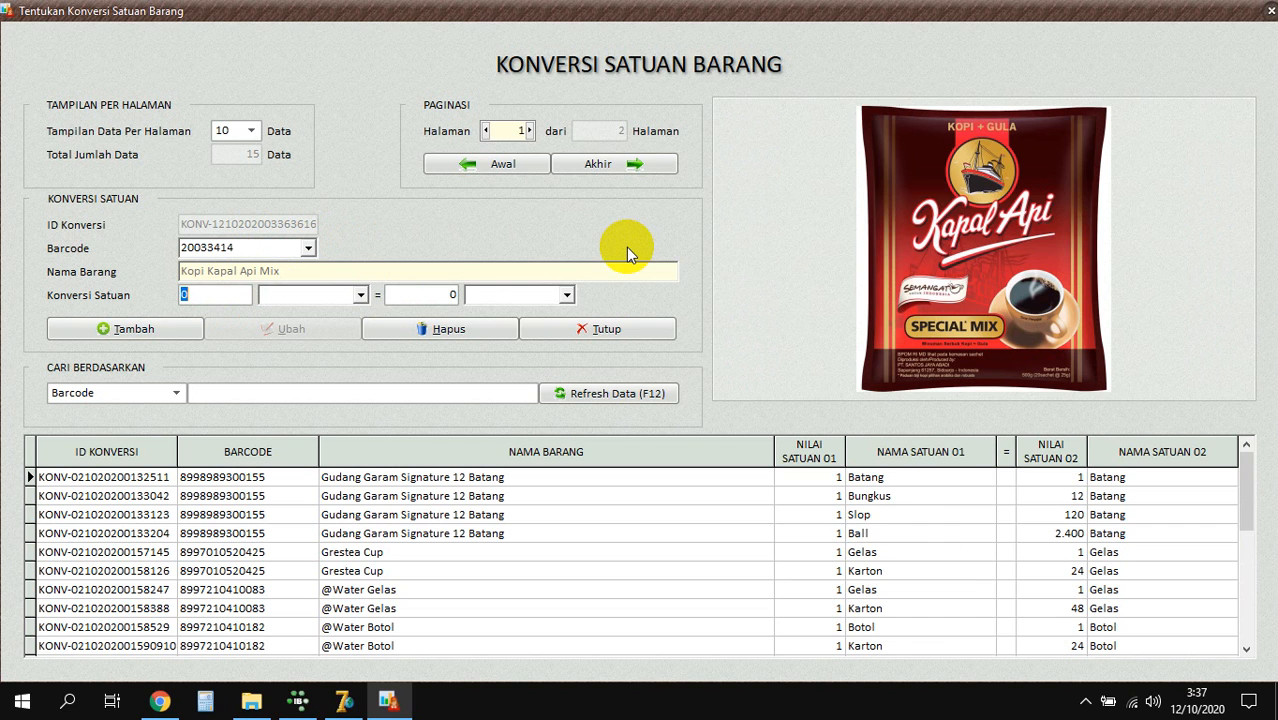
pyautogui.write('1')
pyautogui.press('Tab')
pyautogui.write('Sa')
pyautogui.press('Tab')
pyautogui.write('1')
pyautogui.press('Tab')
pyautogui.write('Sa')
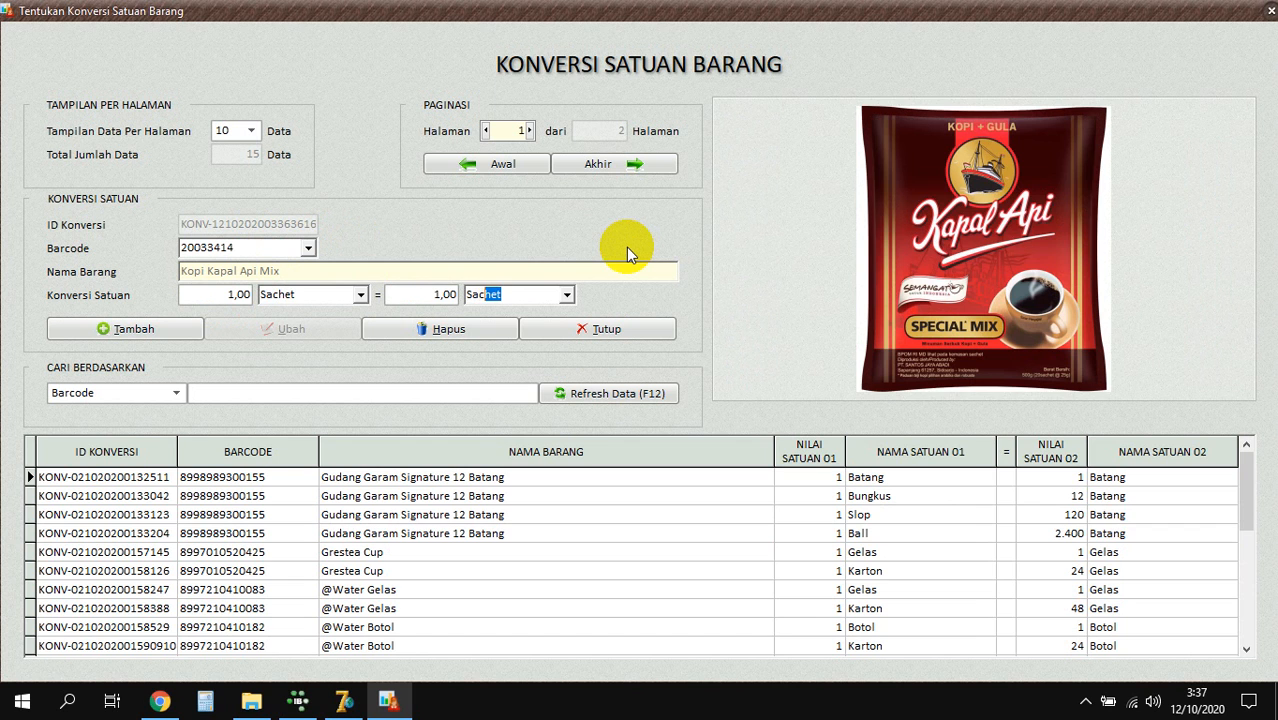
pyautogui.press('Tab')
pyautogui.press('Return')
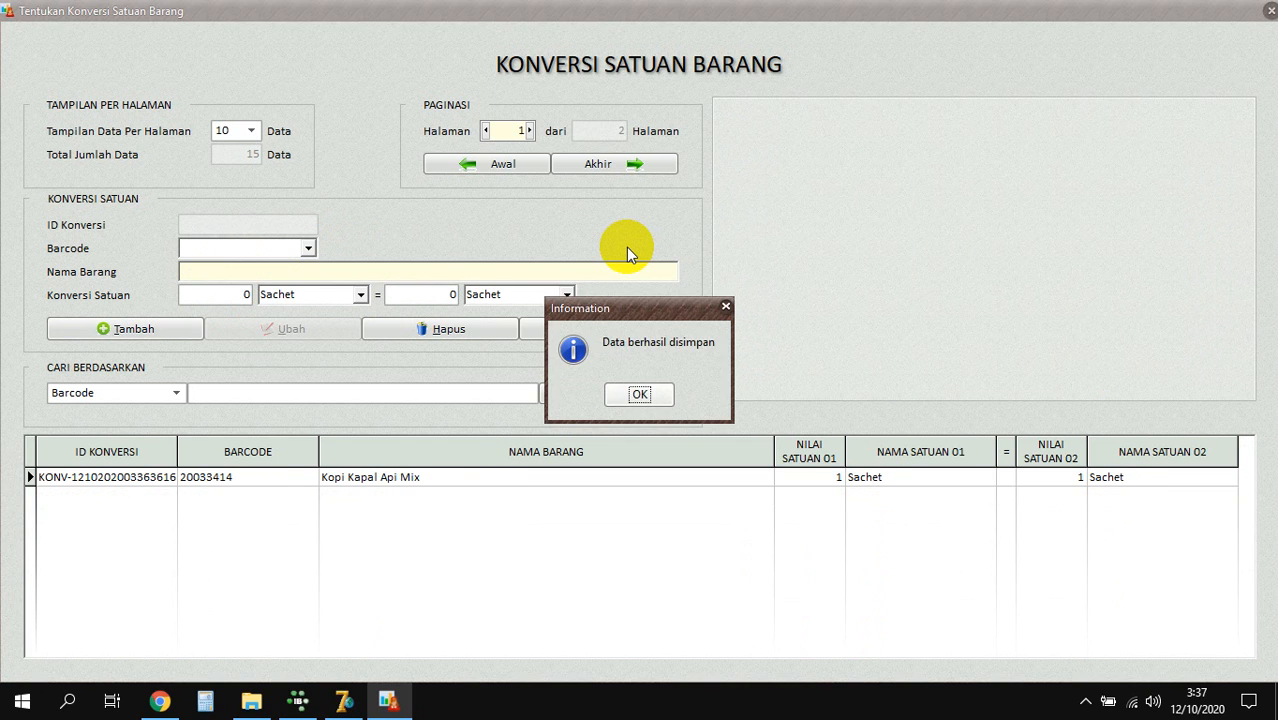
pyautogui.press('Return')
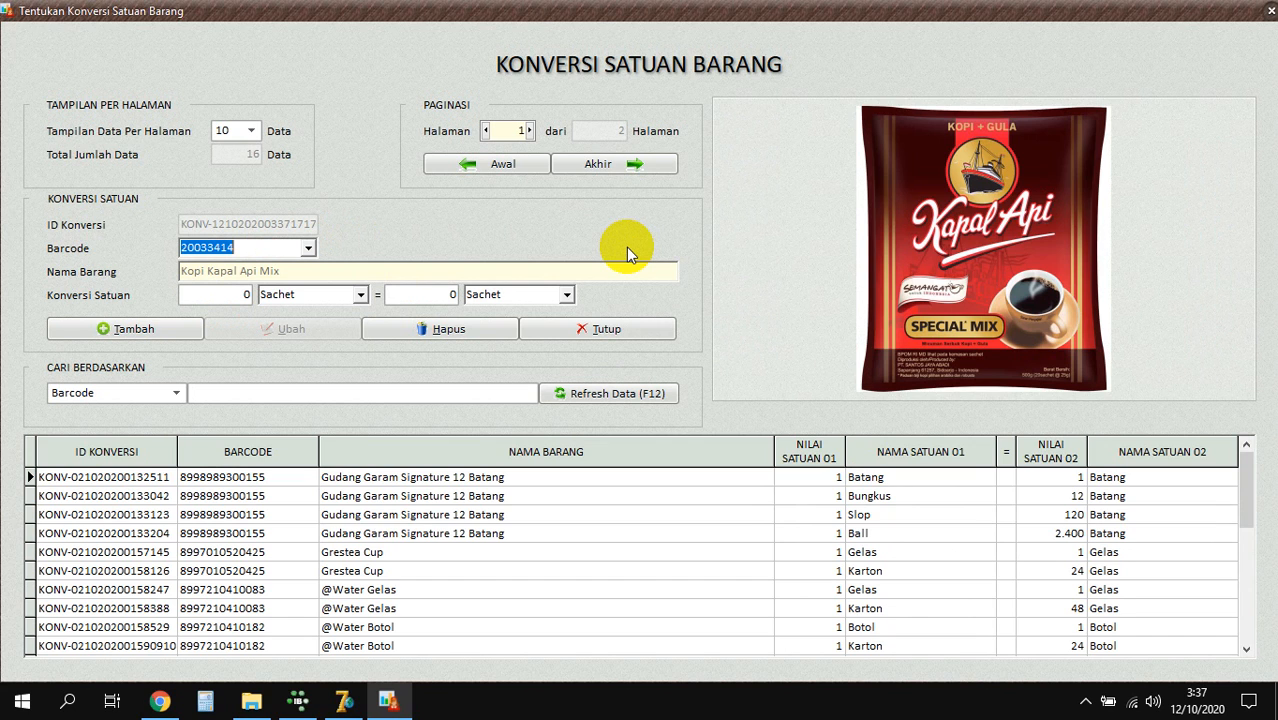
# Step: Re-enter the 1 = 1 conversion and dismiss the Data kembar duplicate warning
pyautogui.press('Return')
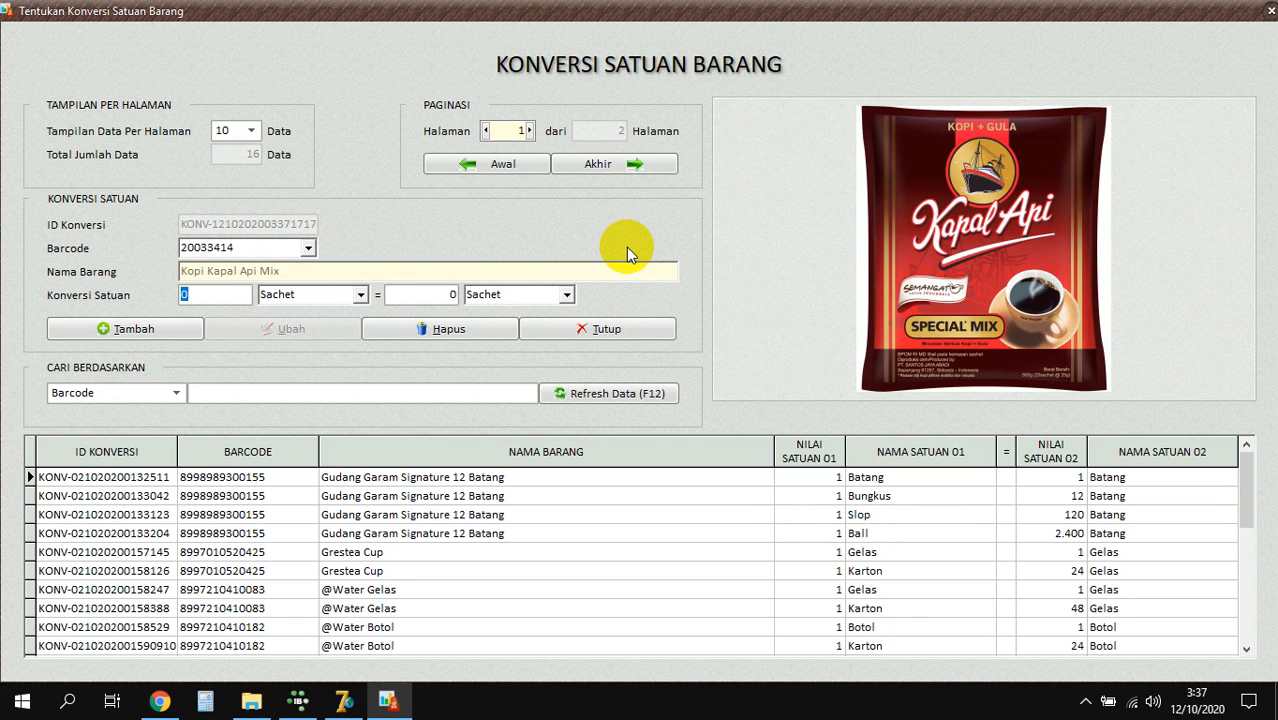
pyautogui.write('1')
pyautogui.press('Return')
pyautogui.press('Return')
pyautogui.write('1')
pyautogui.press('Return')
pyautogui.press('Return')
pyautogui.press('Return')
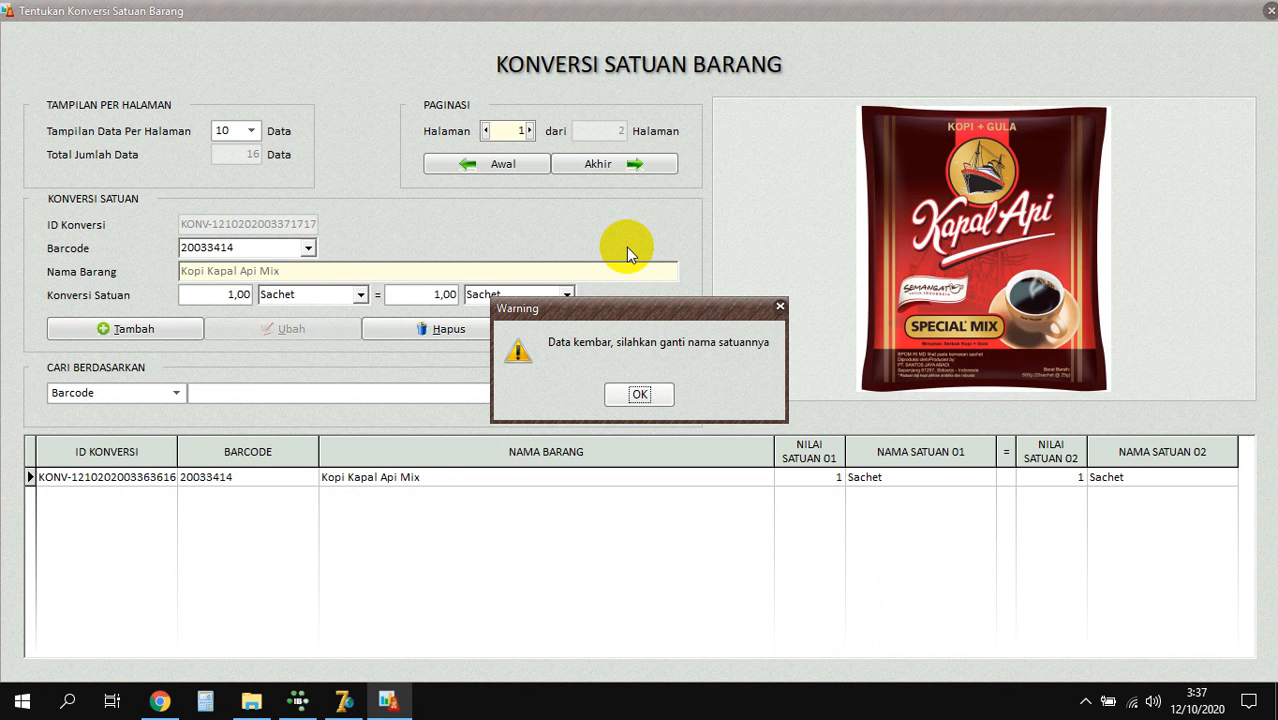
pyautogui.press('Return')
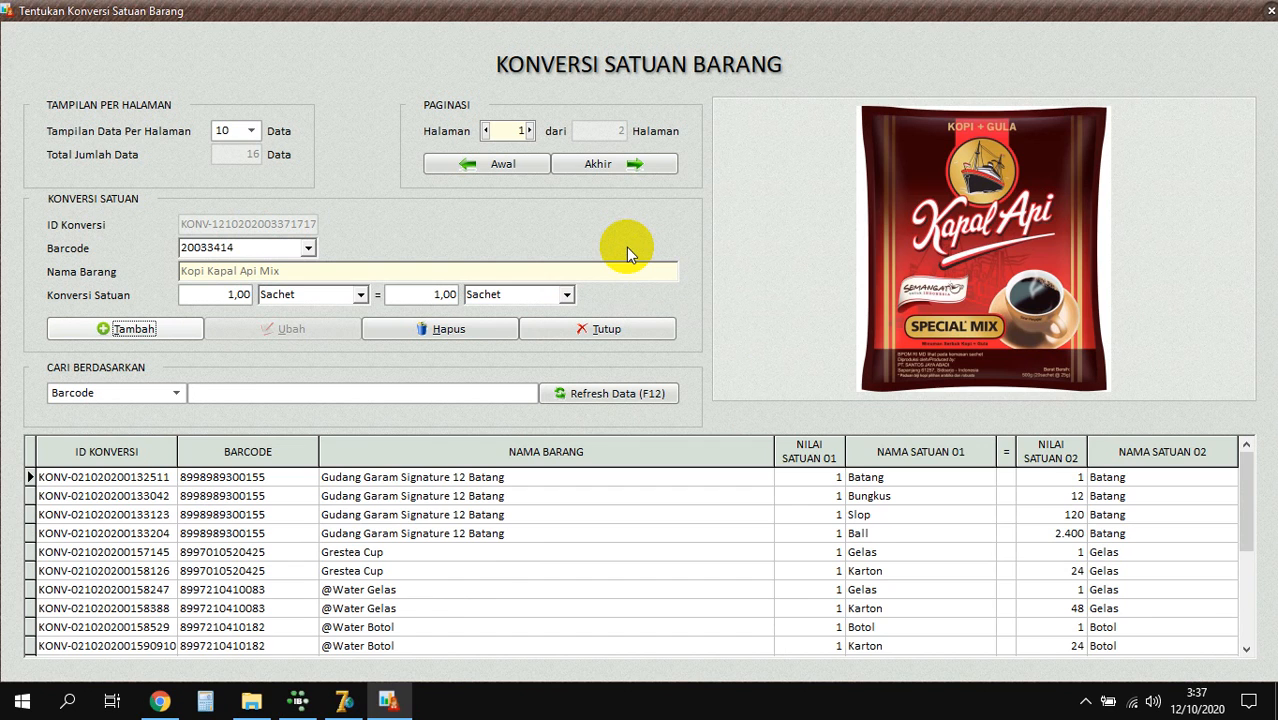
# Step: Save the conversion 1 Renceng = 10 Sachet for Kopi Kapal Api Mix
pyautogui.click(309, 303)
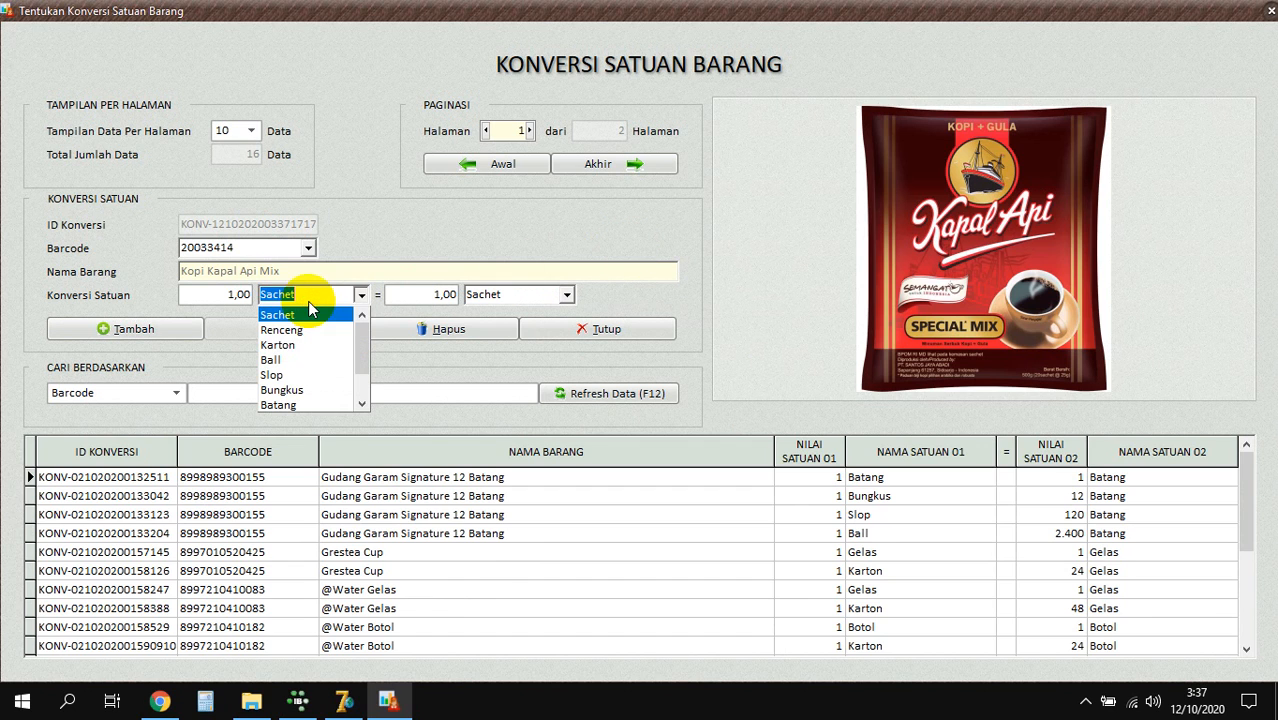
pyautogui.click(307, 330)
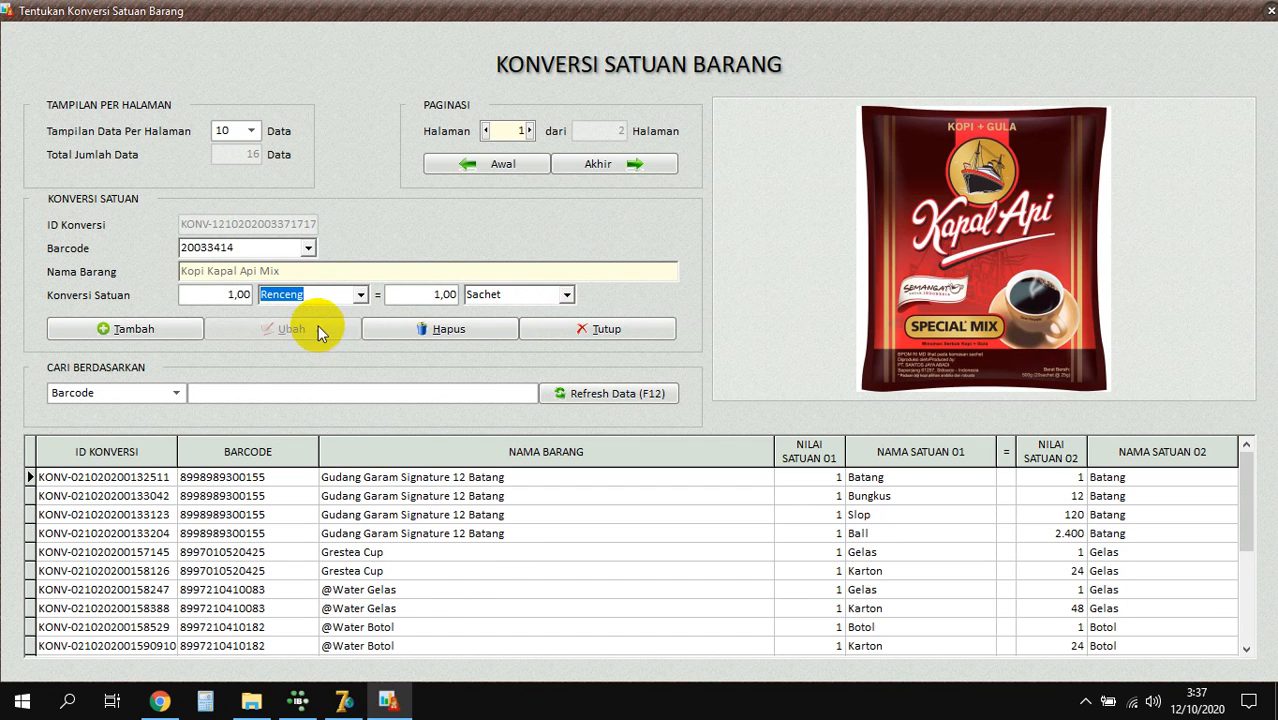
pyautogui.click(398, 294)
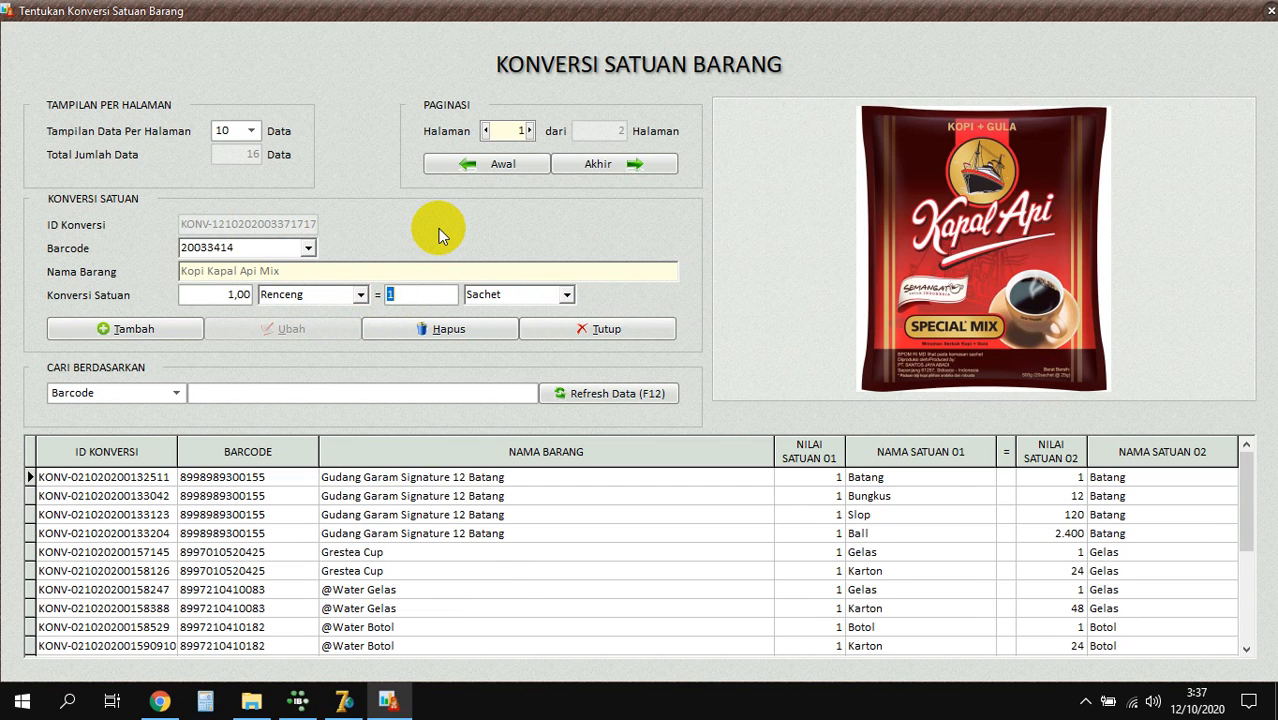
pyautogui.write('10')
pyautogui.press('Tab')
pyautogui.hotkey('alt', 't')
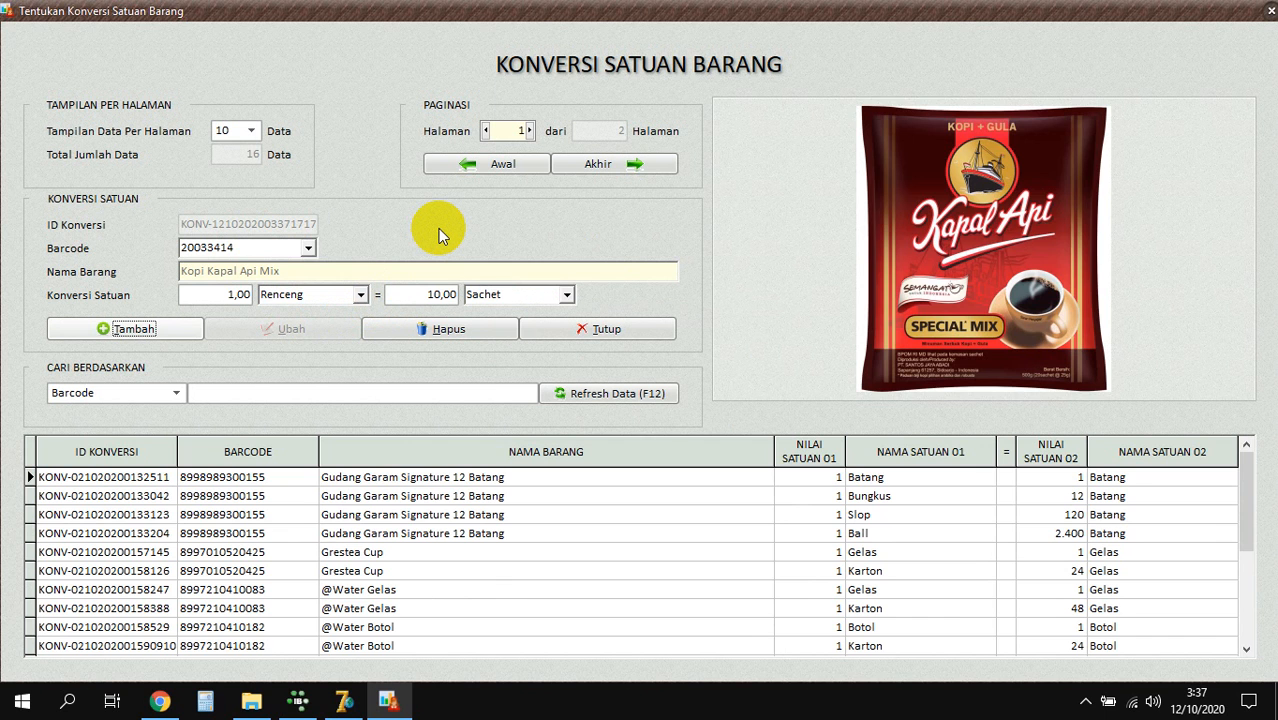
pyautogui.press('Return')
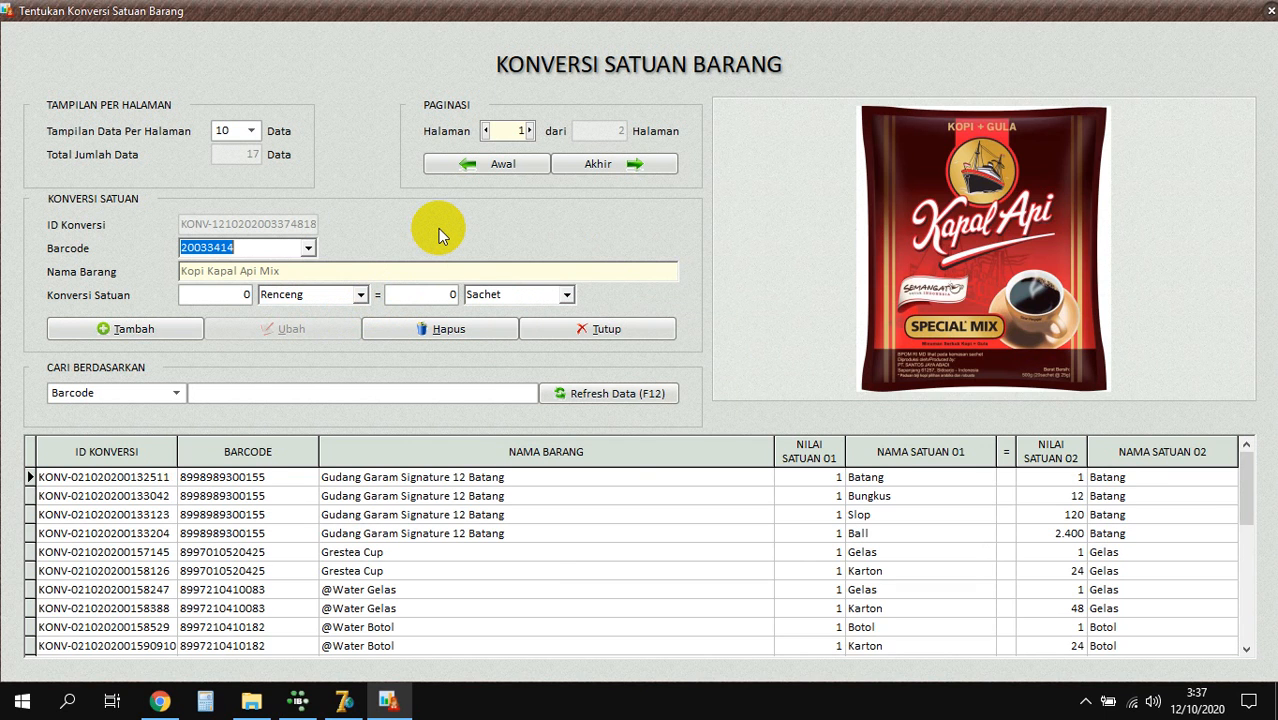
# Step: Check the Sachet and new Renceng rows in the reloaded conversion list
pyautogui.click(679, 630)
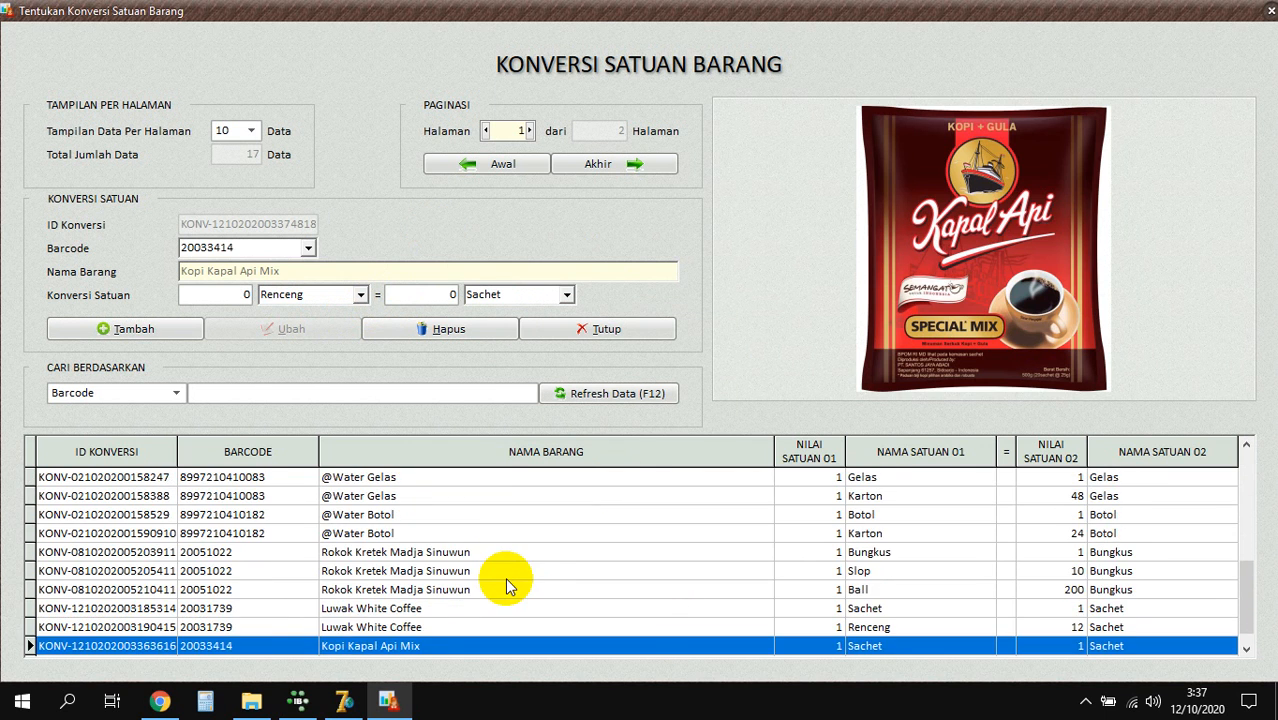
pyautogui.click(491, 625)
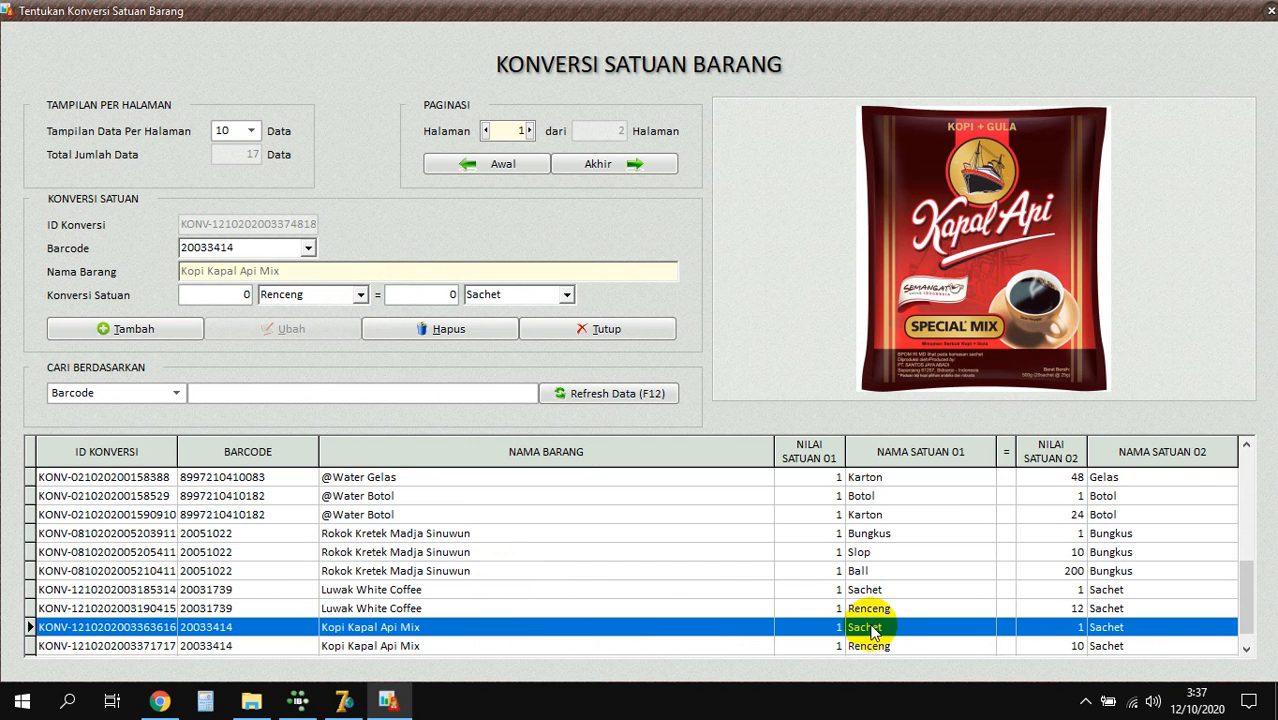
pyautogui.click(926, 646)
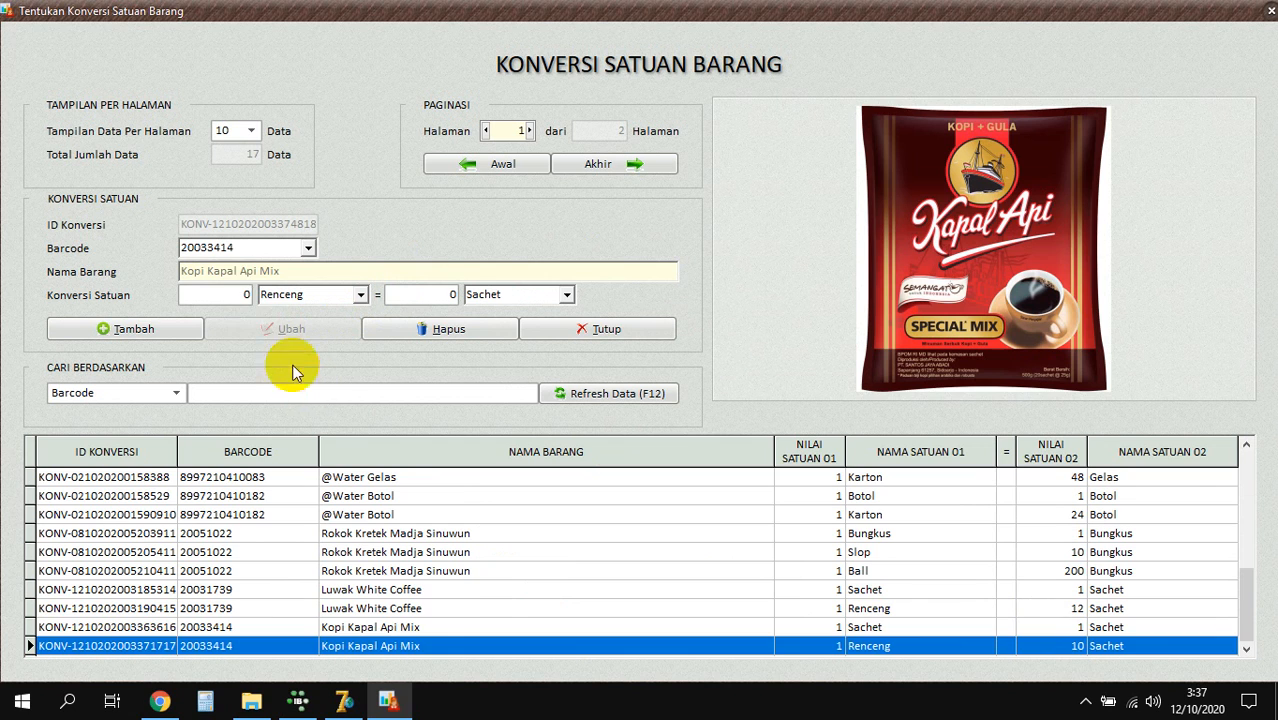
pyautogui.click(240, 290)
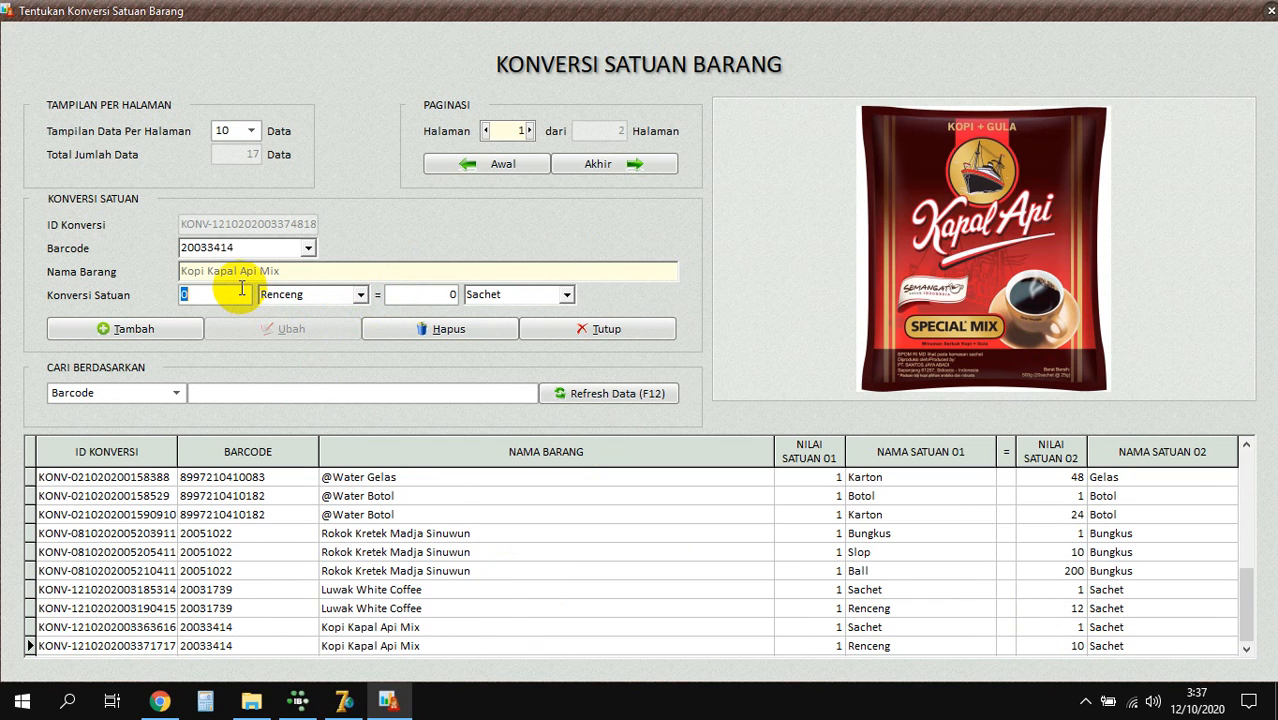
# Step: Enter and save 1 Karton = 120 Sachet, then scroll the grid to the new row
pyautogui.write('1')
pyautogui.press('Tab')
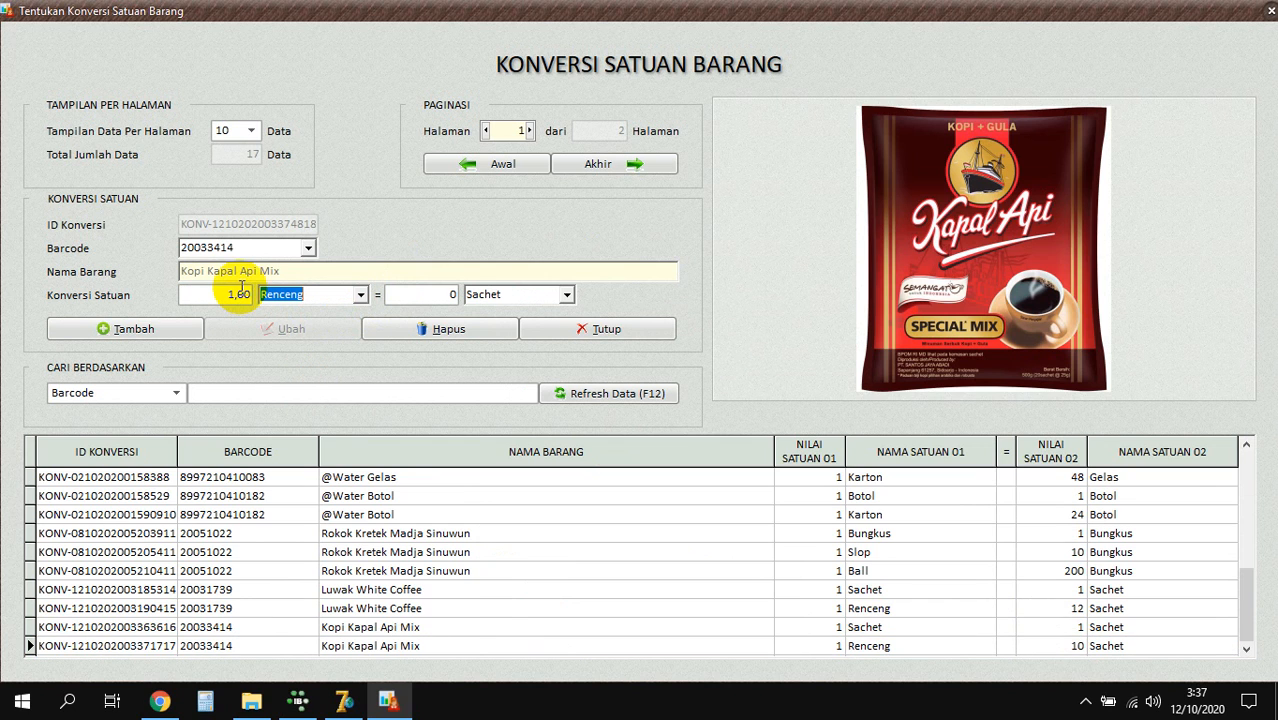
pyautogui.write('Karton')
pyautogui.press('Tab')
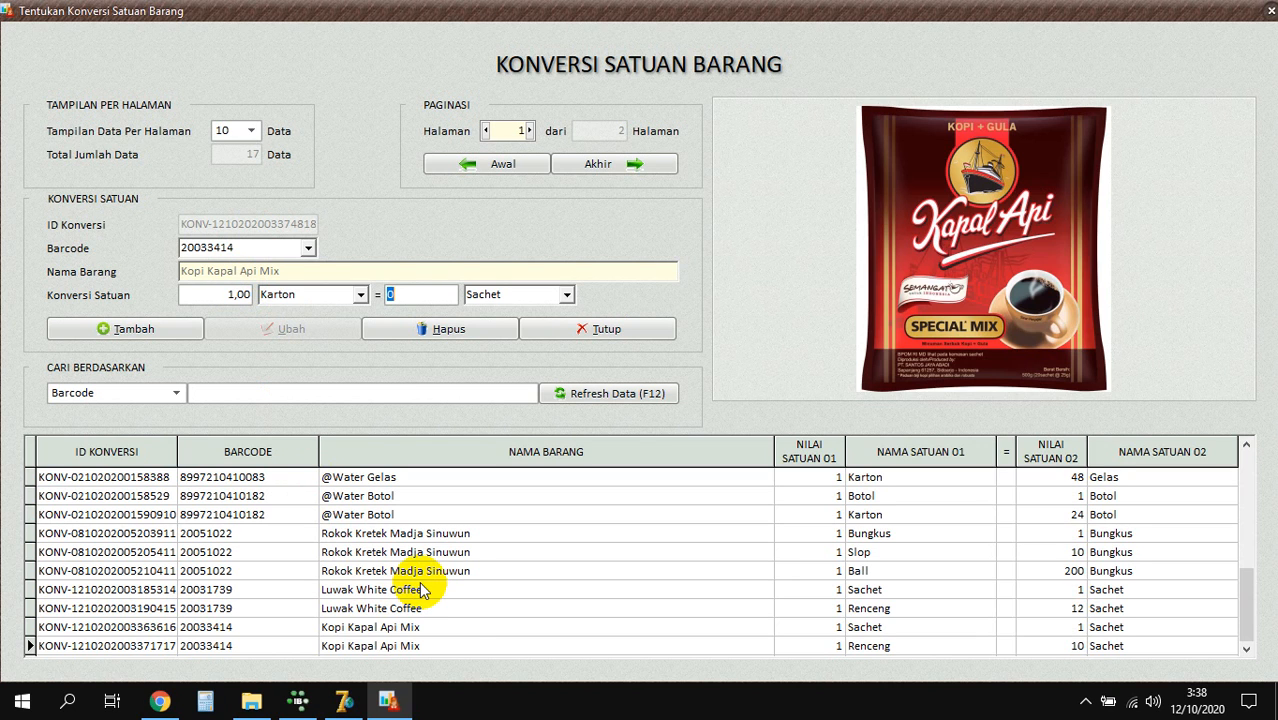
pyautogui.write('120')
pyautogui.press('Tab')
pyautogui.press('Tab')
pyautogui.press('Return')
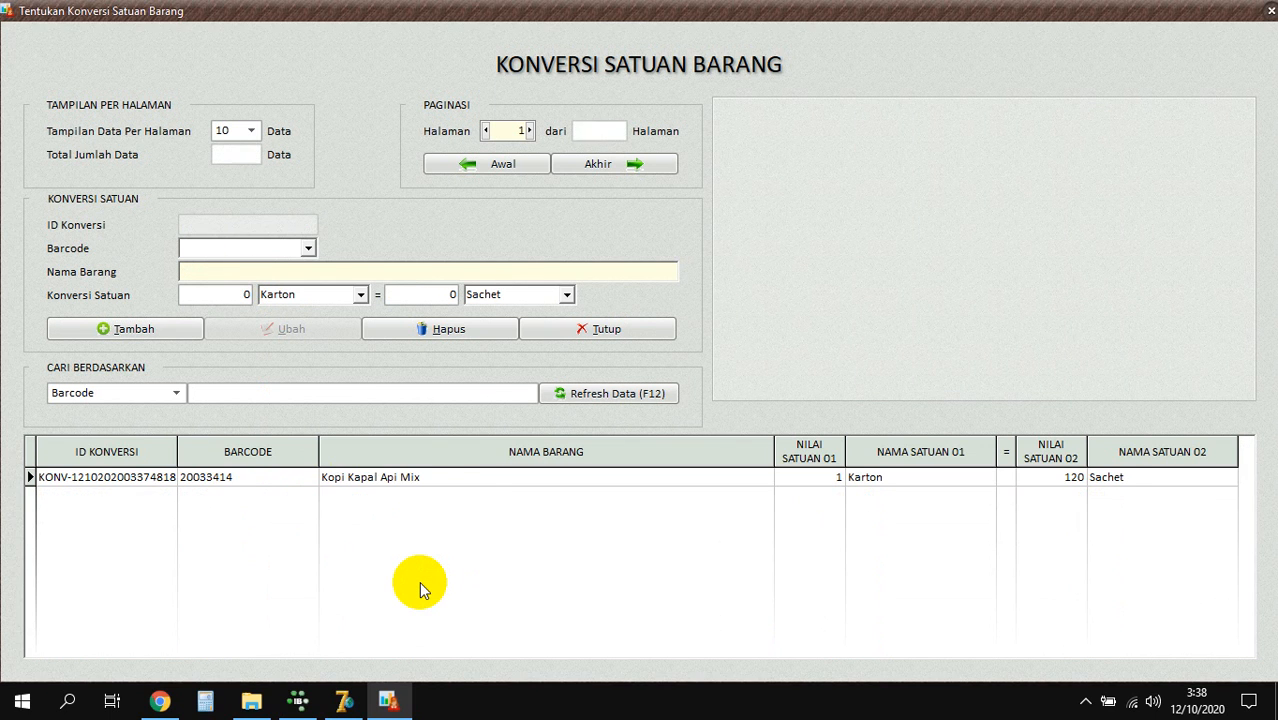
pyautogui.click(421, 584)
pyautogui.scroll(-11, 421, 584)
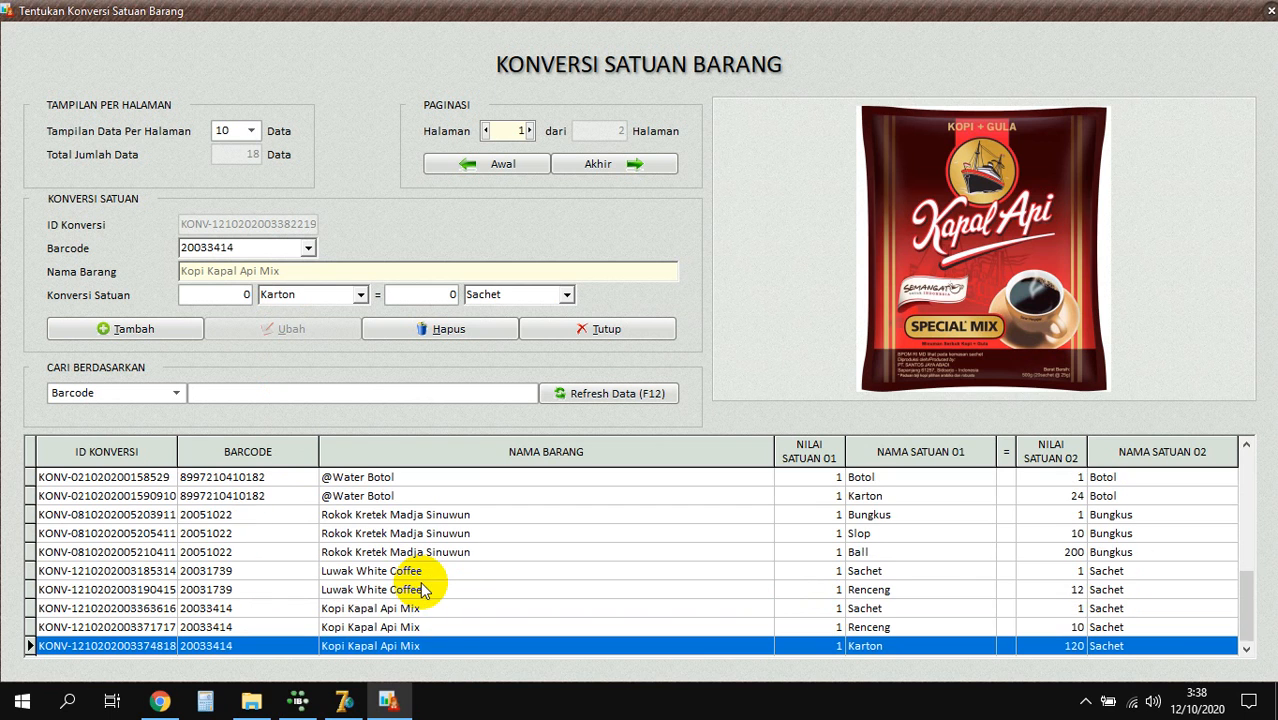
pyautogui.click(472, 610)
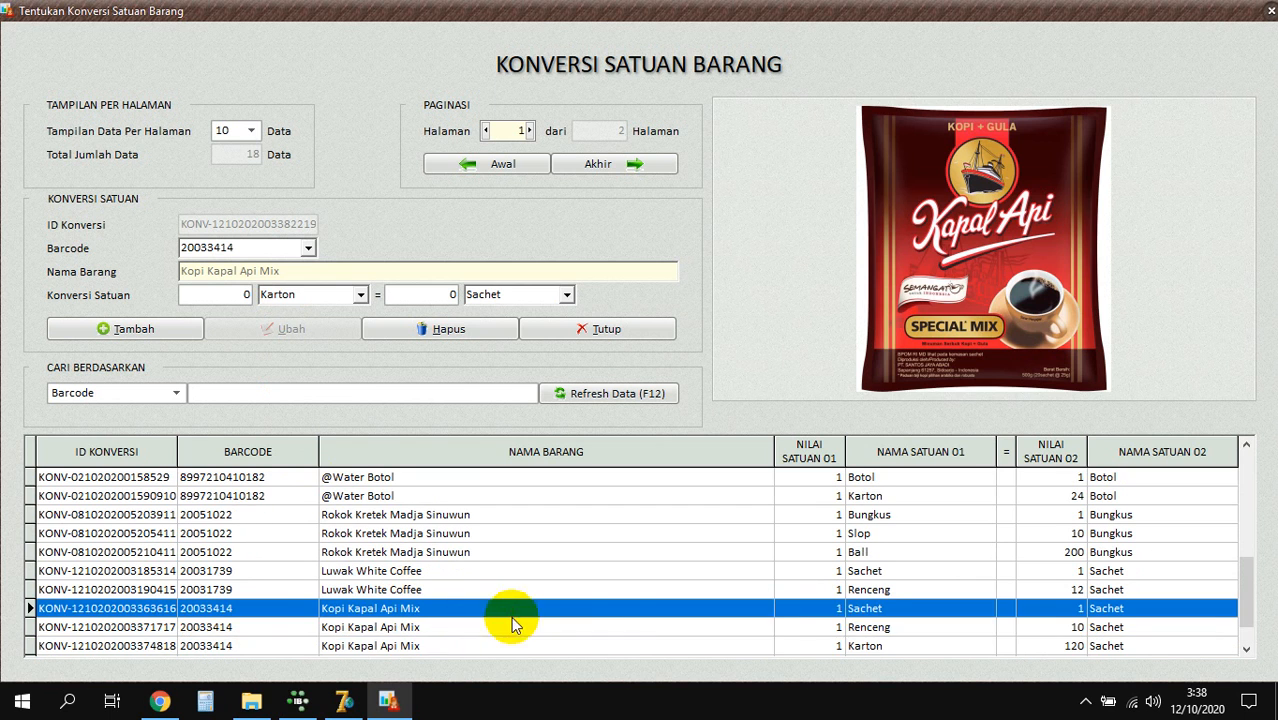
pyautogui.click(830, 628)
pyautogui.click(849, 651)
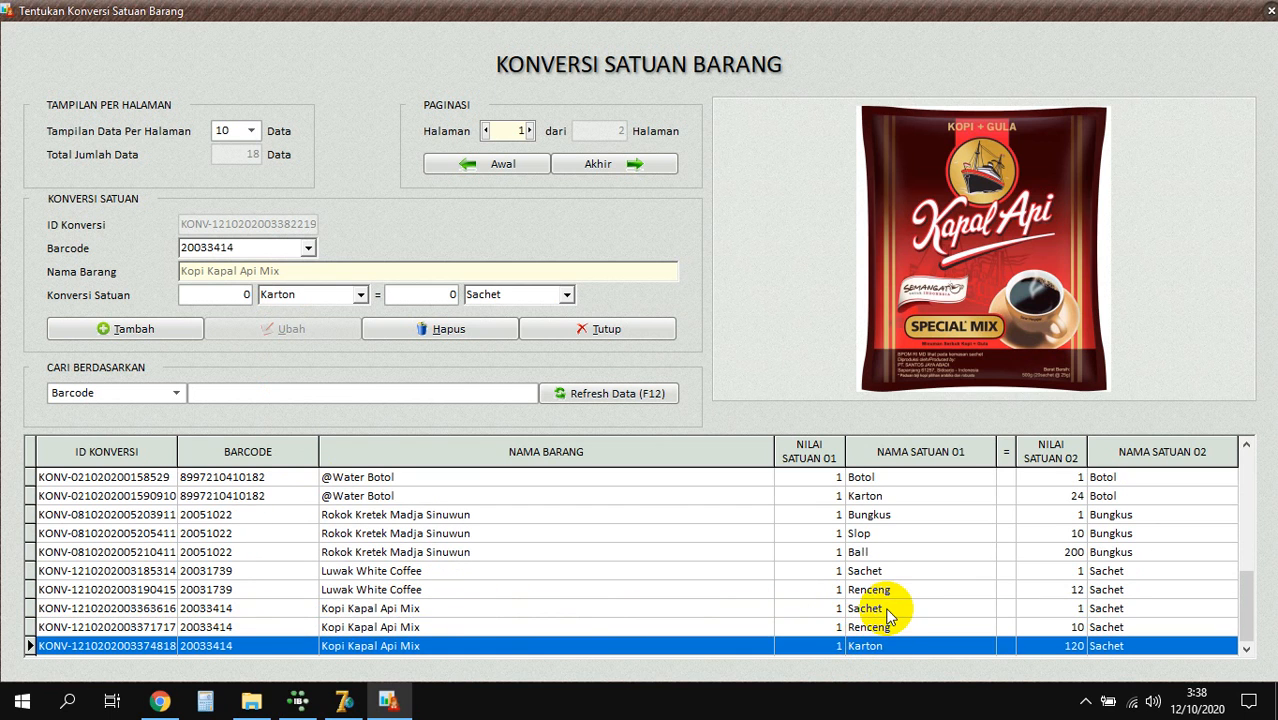
pyautogui.click(887, 612)
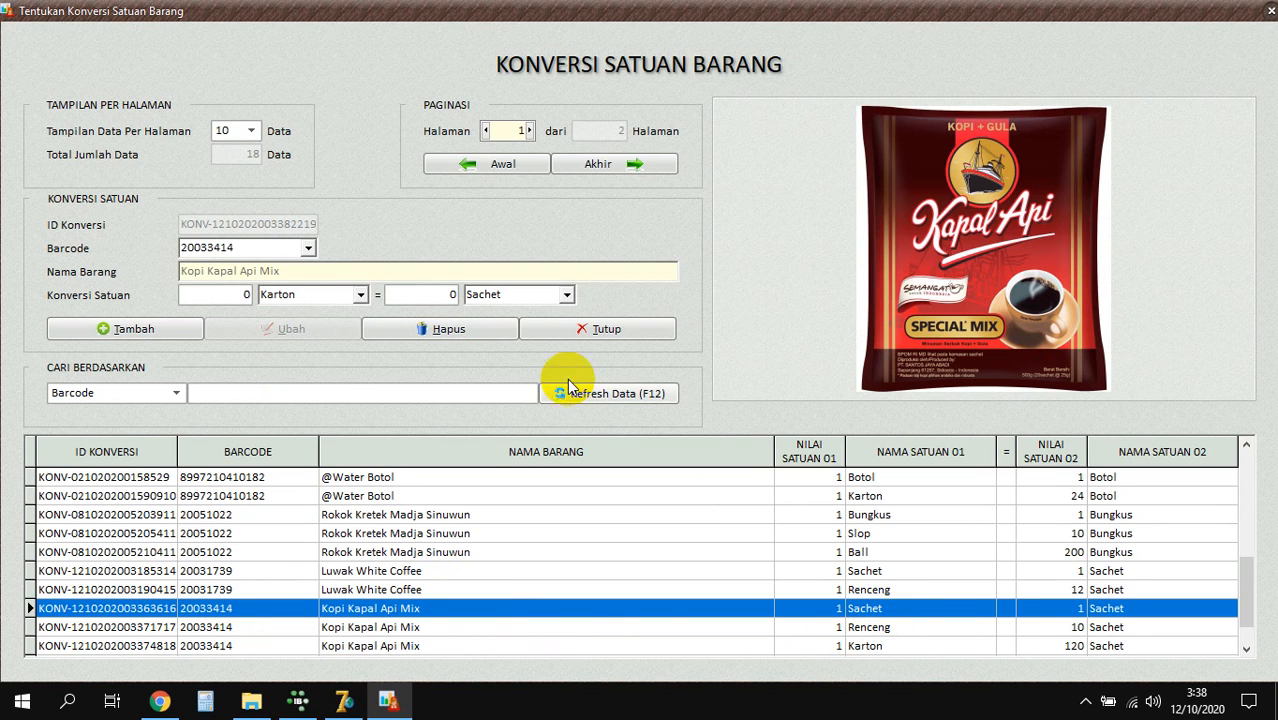
pyautogui.click(532, 291)
pyautogui.click(600, 293)
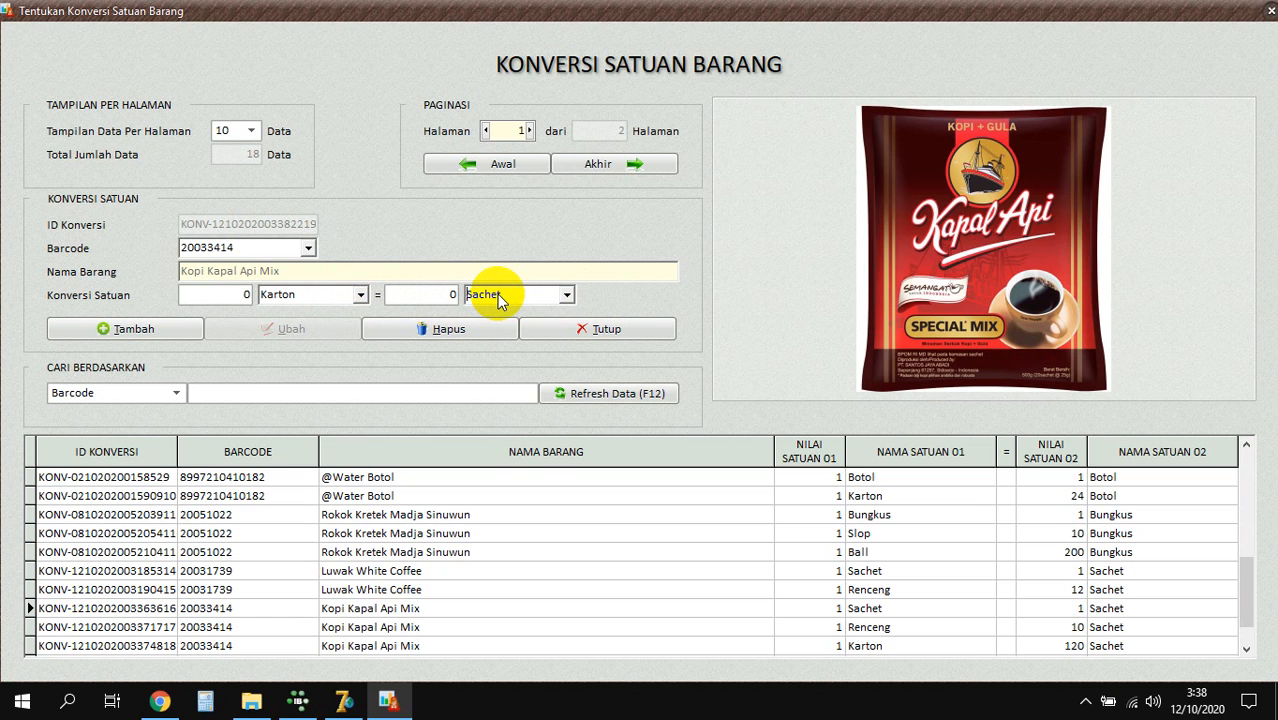
pyautogui.click(324, 298)
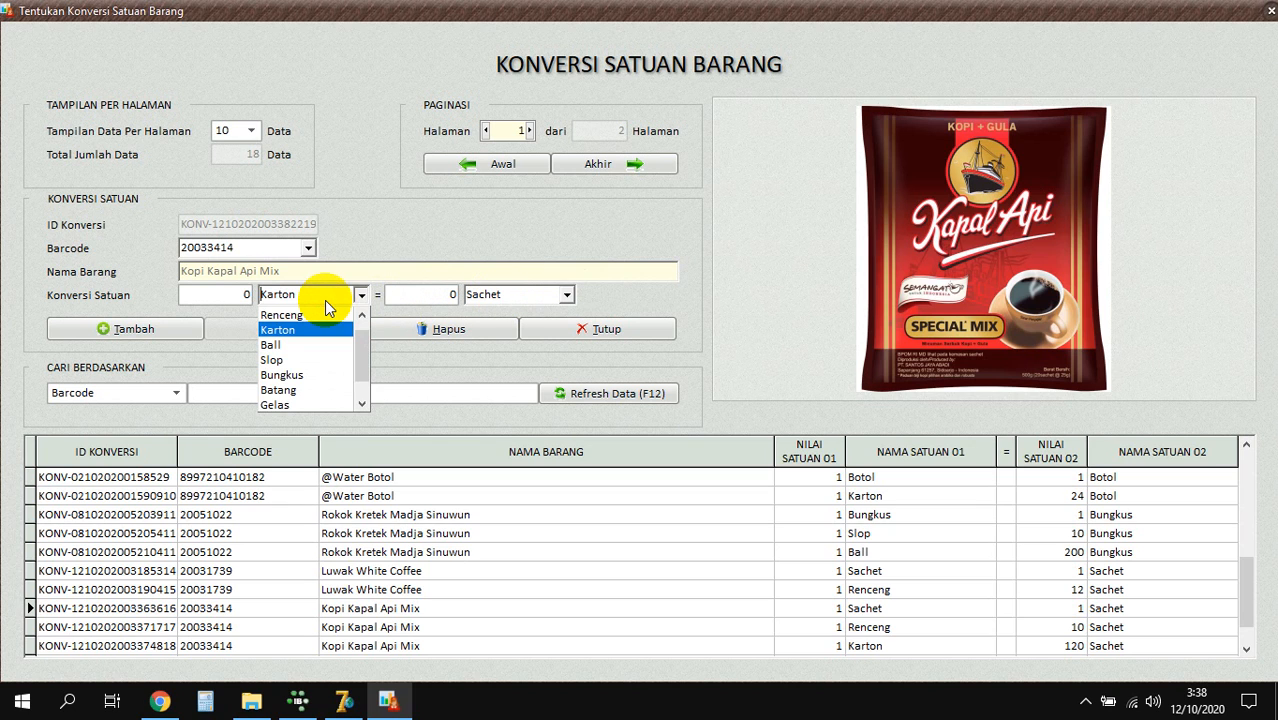
pyautogui.click(357, 292)
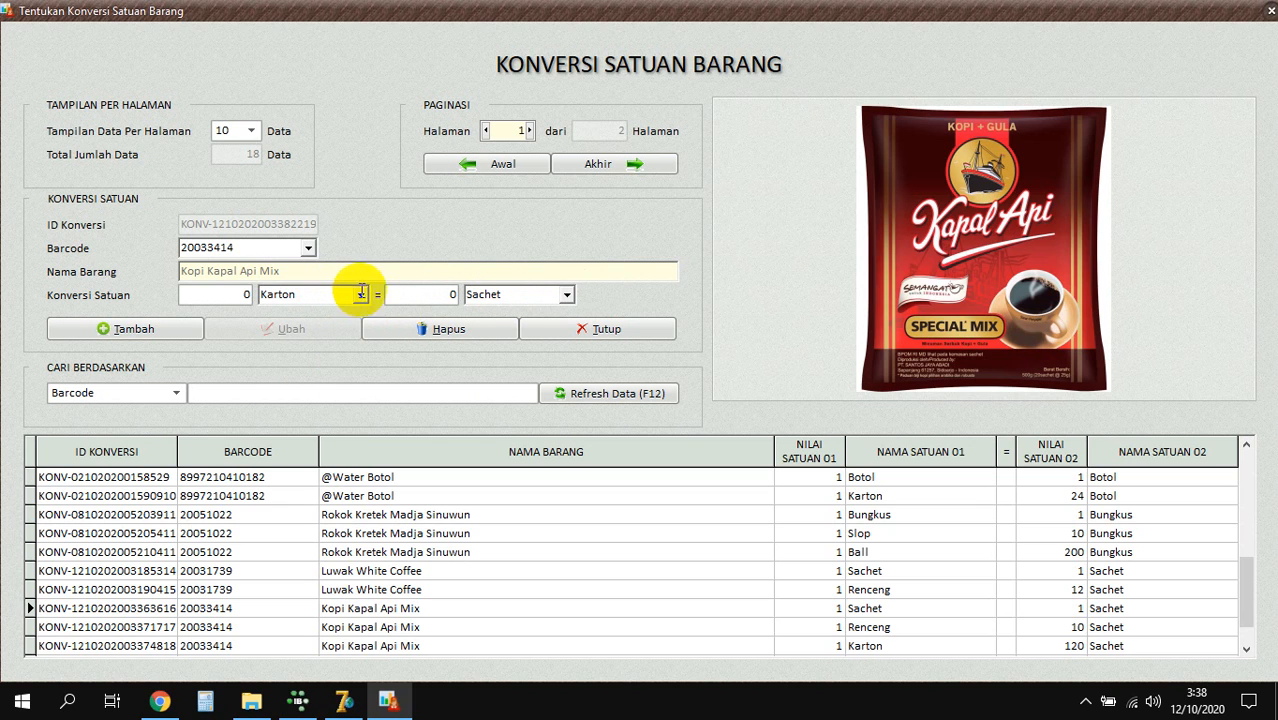
pyautogui.click(507, 295)
pyautogui.click(507, 295)
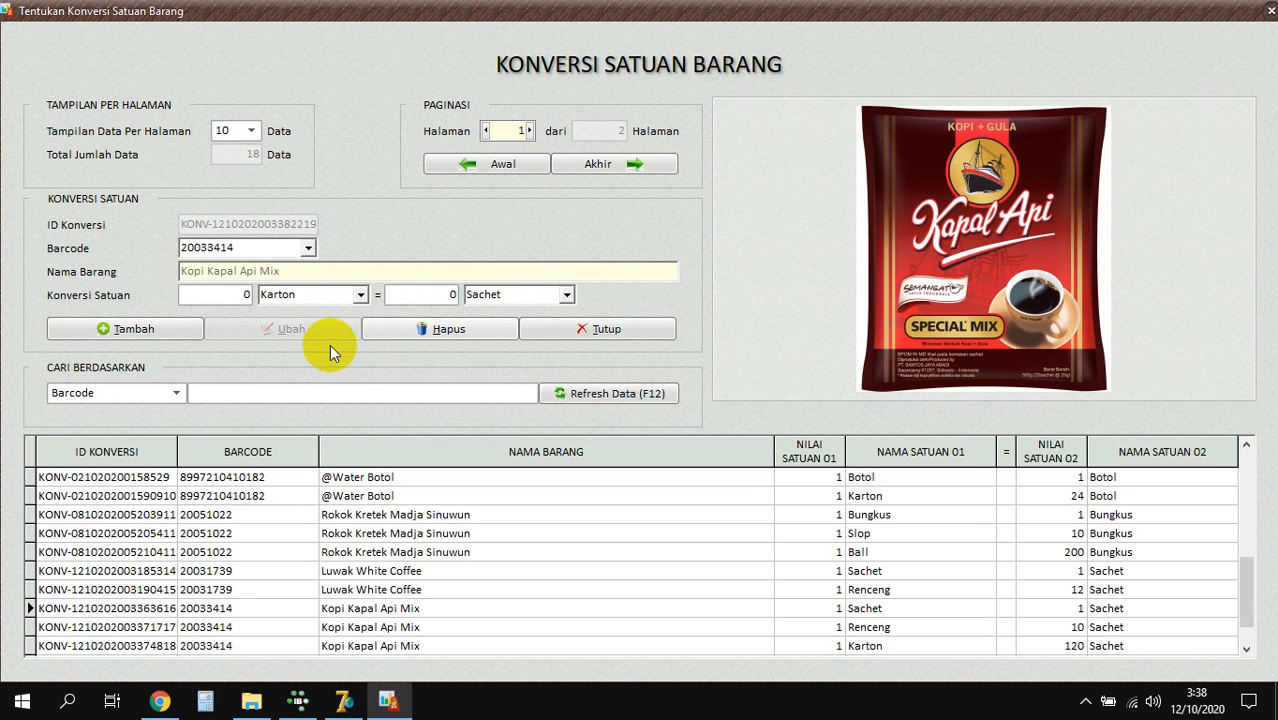
pyautogui.click(423, 538)
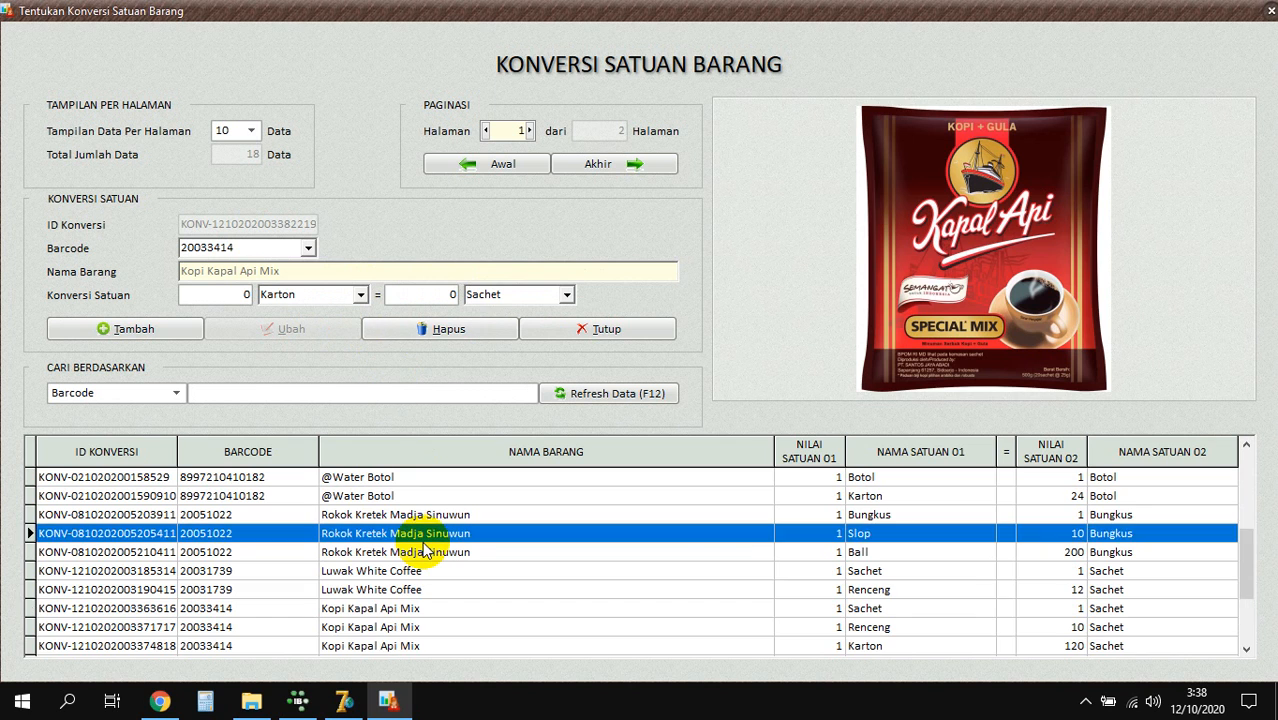
pyautogui.scroll(-6, 423, 543)
pyautogui.click(427, 516)
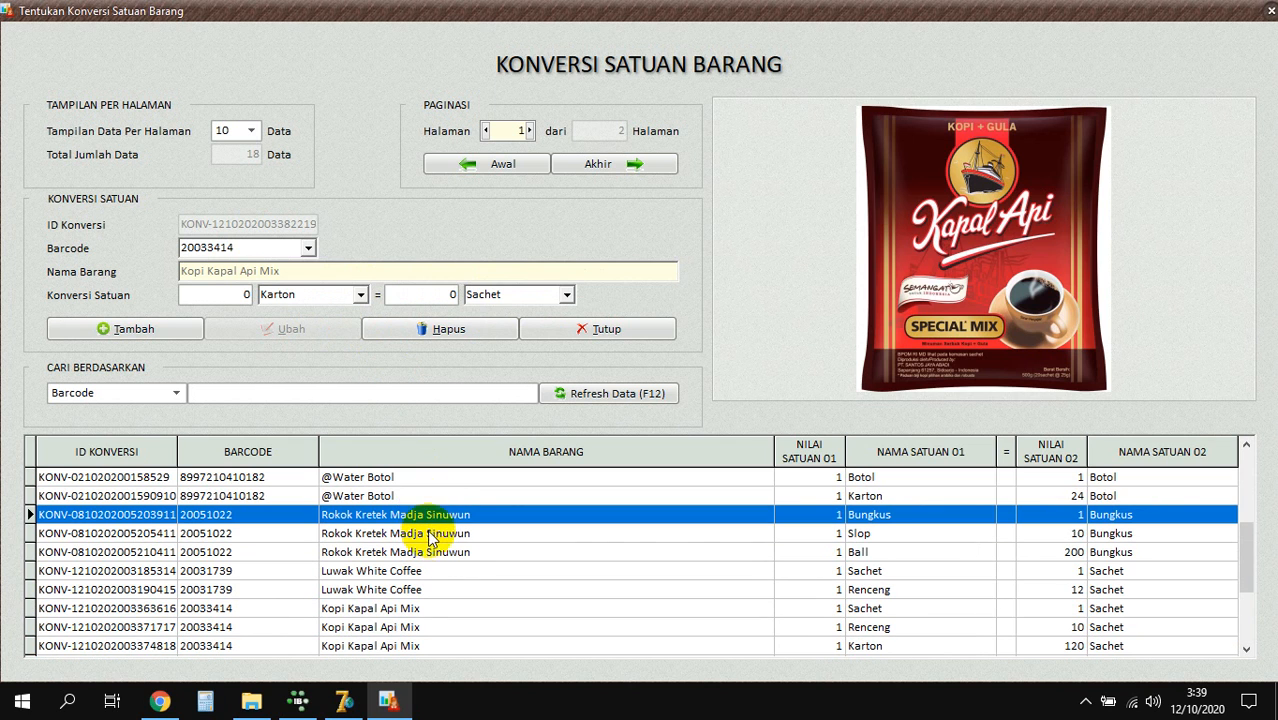
pyautogui.click(428, 533)
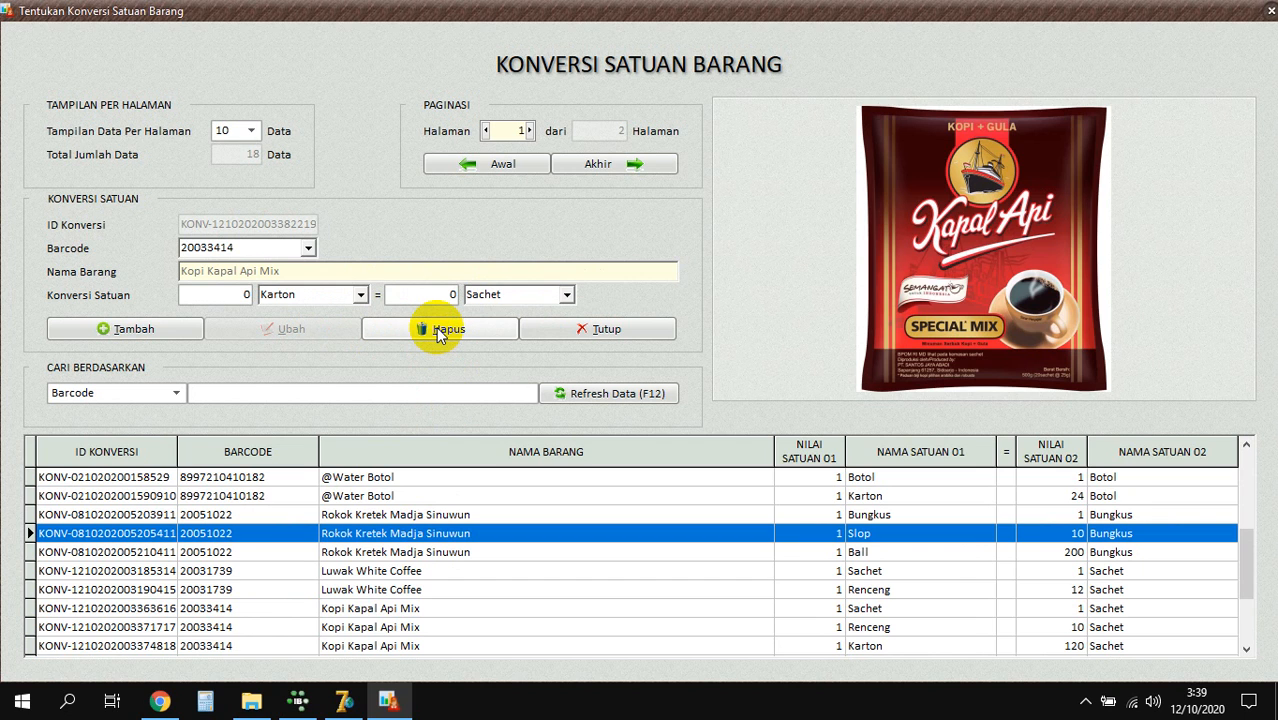
pyautogui.click(410, 626)
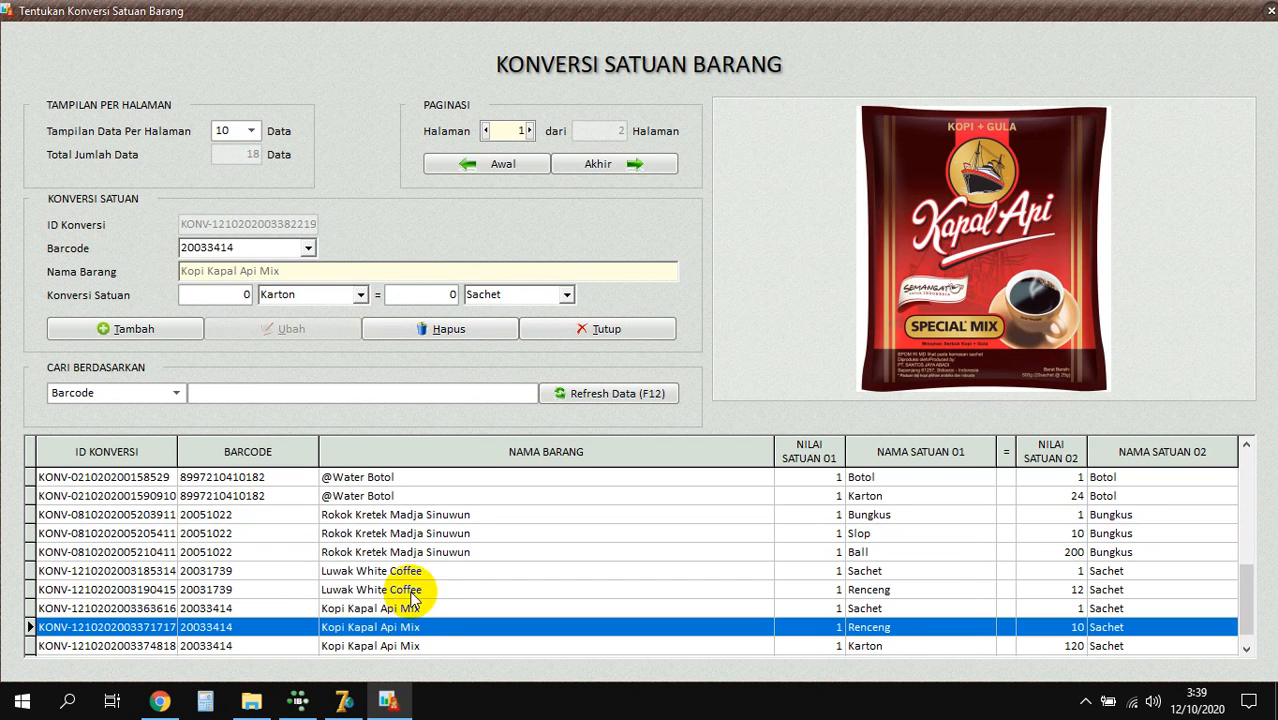
pyautogui.click(405, 569)
pyautogui.scroll(5, 405, 557)
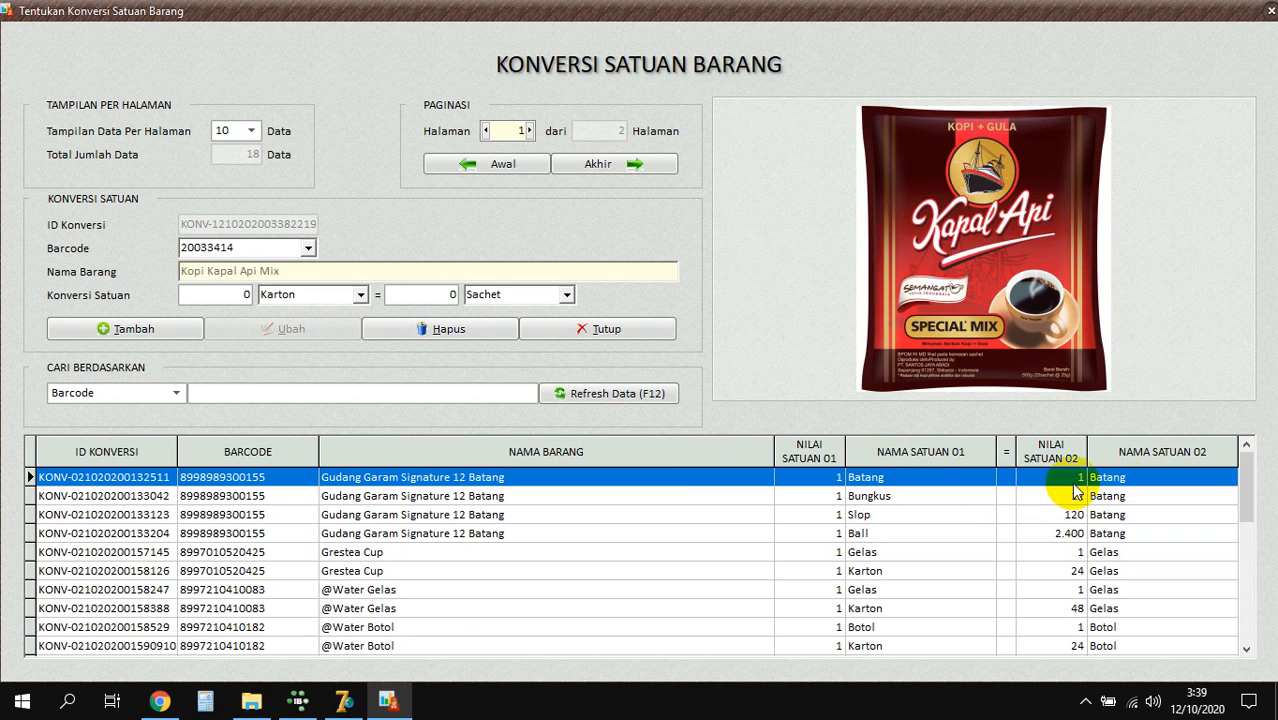
# Step: Review the Gudang Garam Batang, Bungkus (12), Slop and Ball (2.400) conversion rows
pyautogui.click(860, 498)
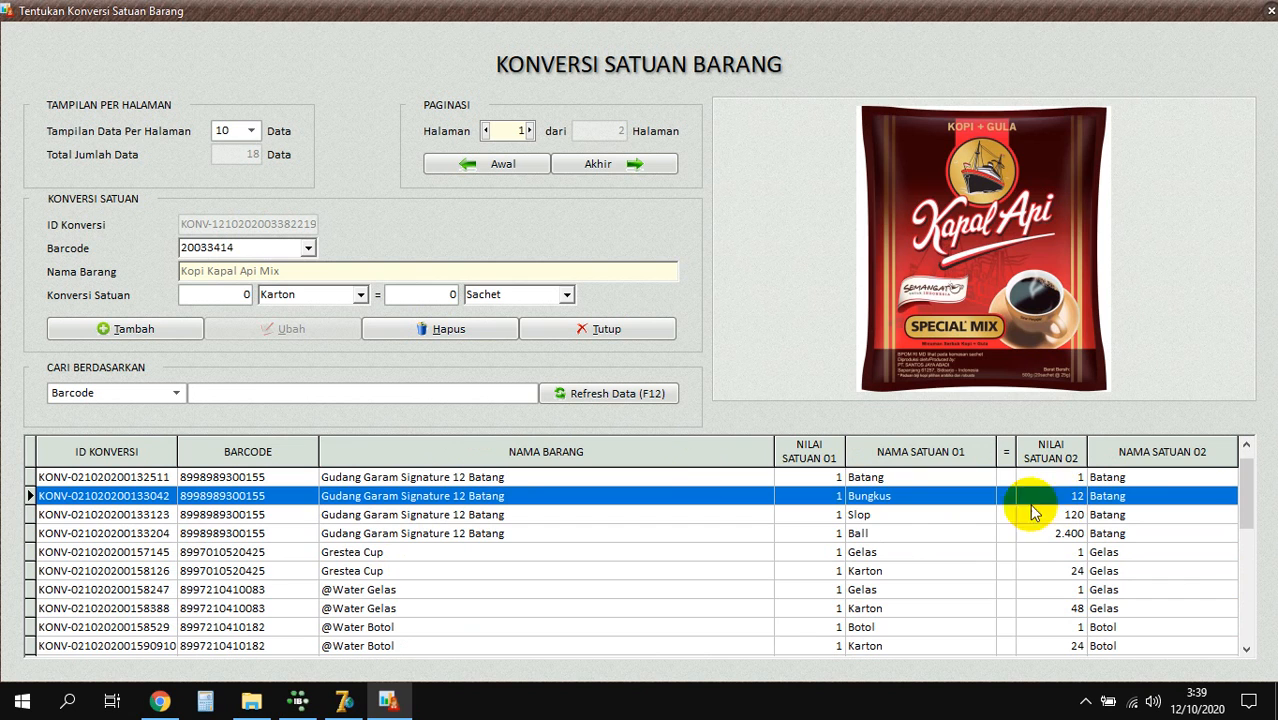
pyautogui.click(879, 513)
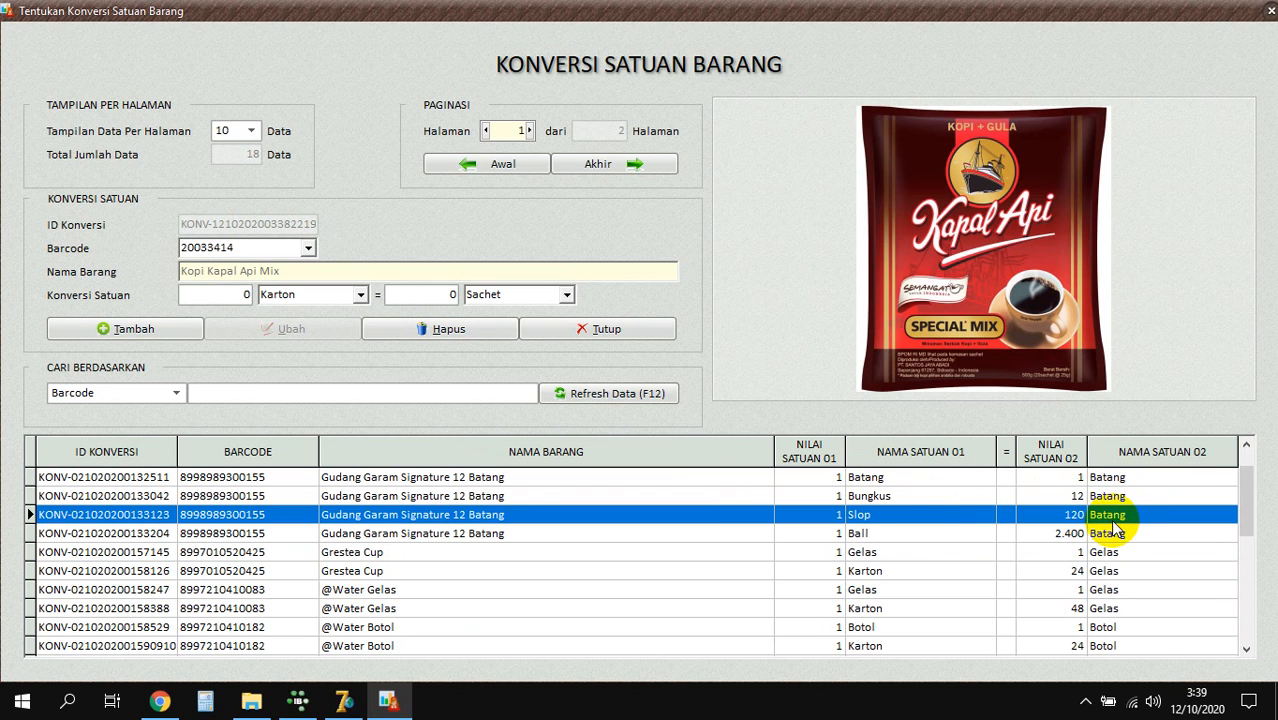
pyautogui.click(967, 537)
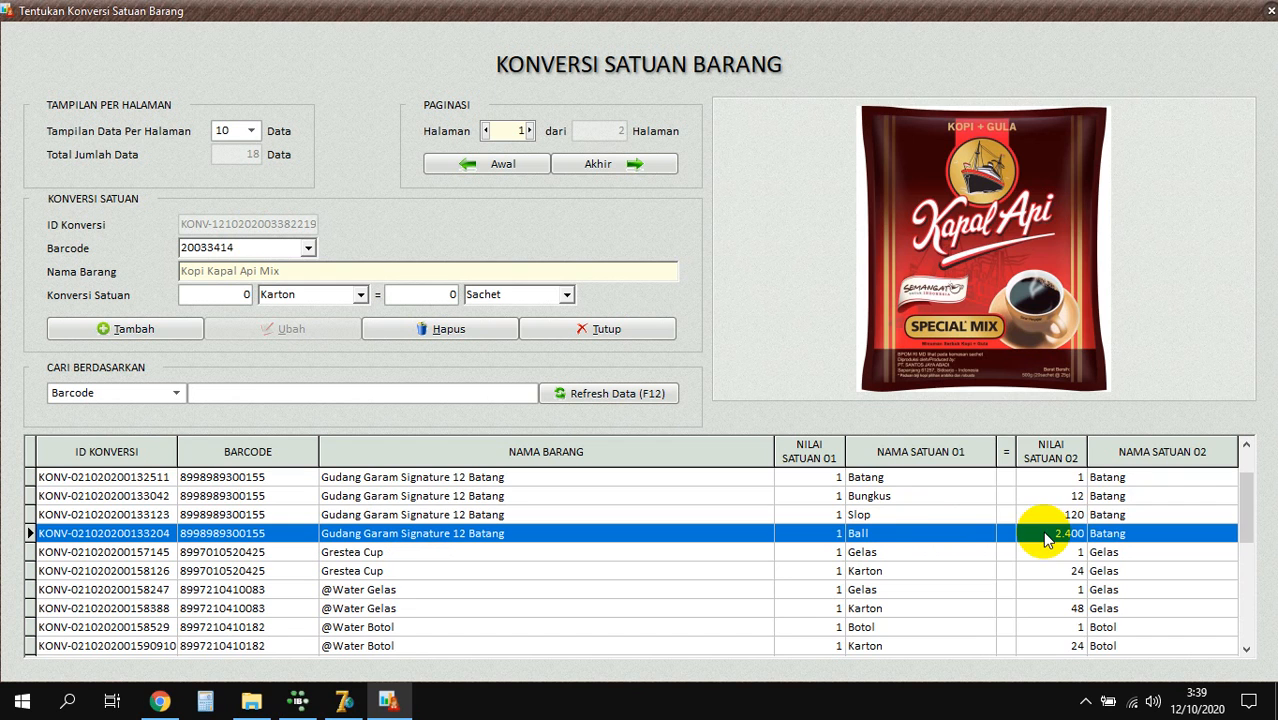
pyautogui.click(1074, 496)
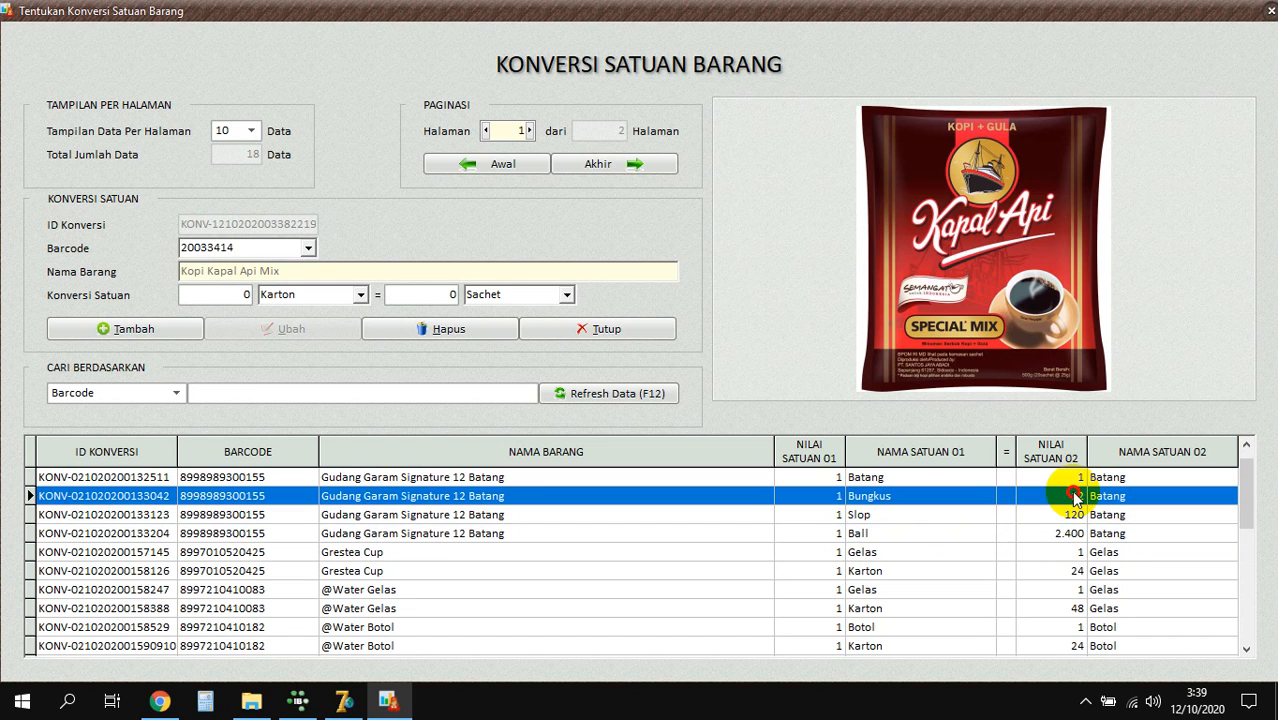
pyautogui.click(1072, 514)
pyautogui.click(1070, 532)
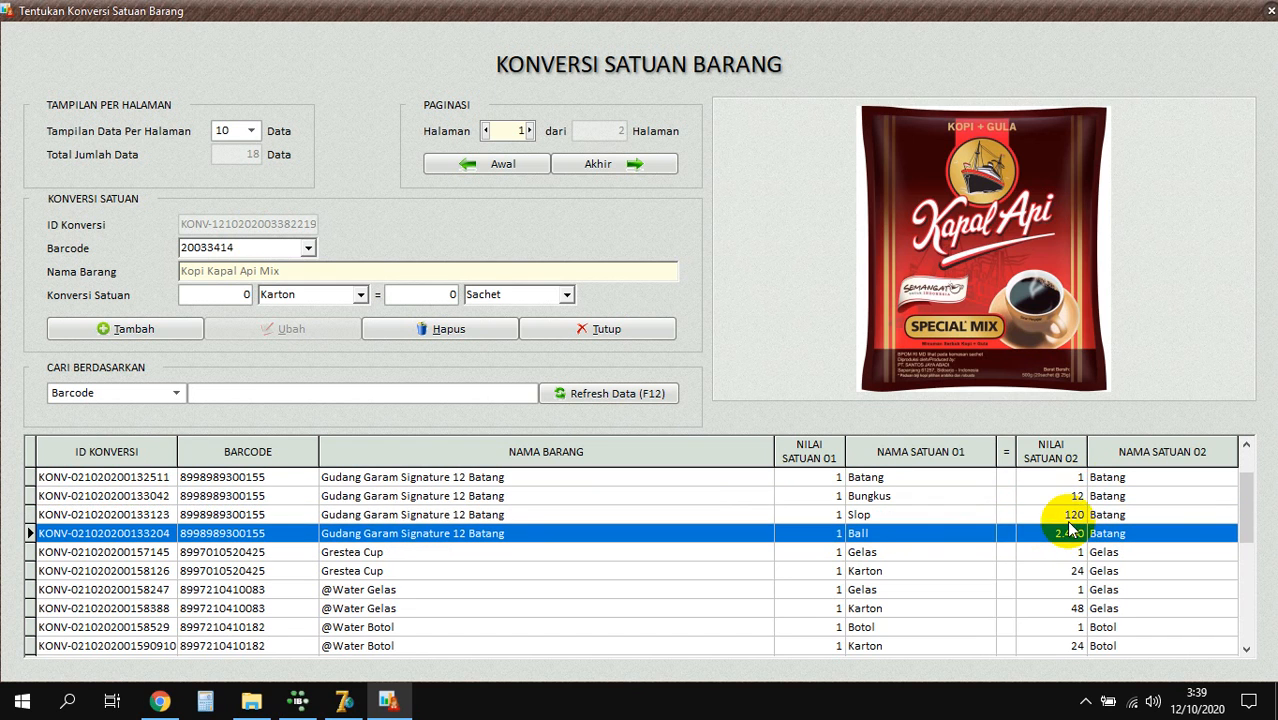
pyautogui.click(1068, 514)
pyautogui.click(1066, 533)
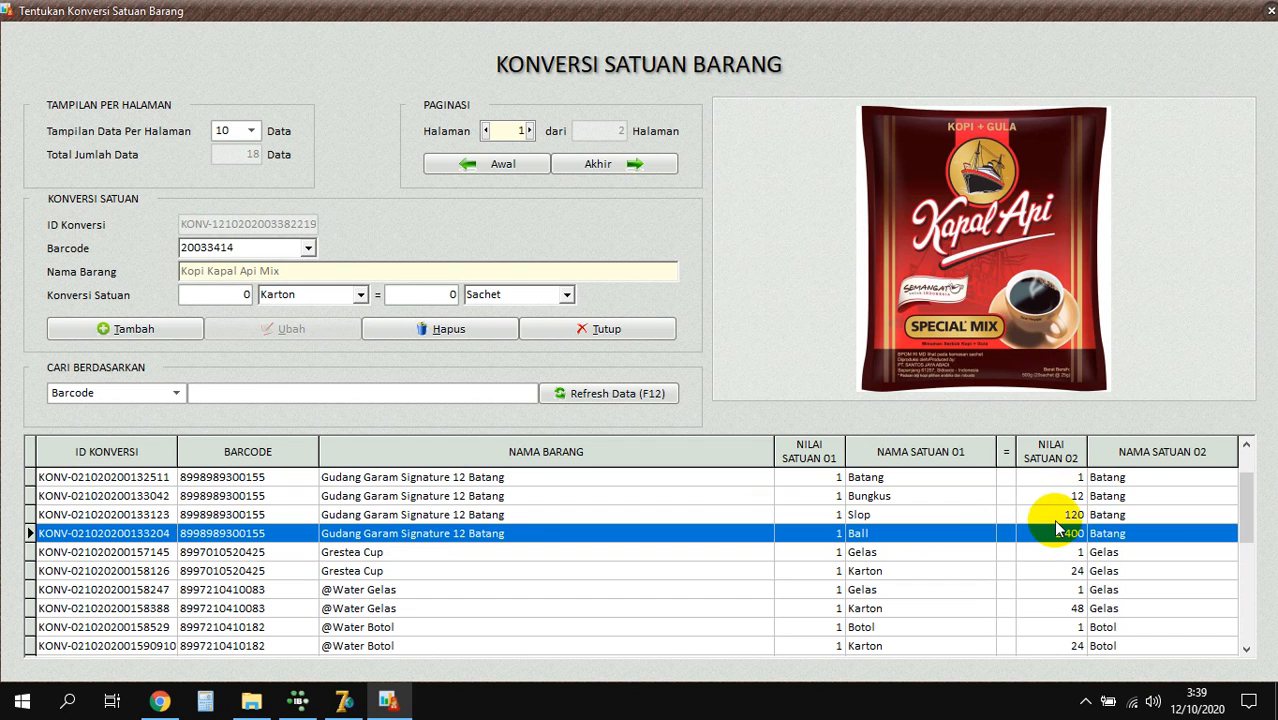
pyautogui.click(1064, 514)
pyautogui.click(1062, 495)
pyautogui.click(1058, 477)
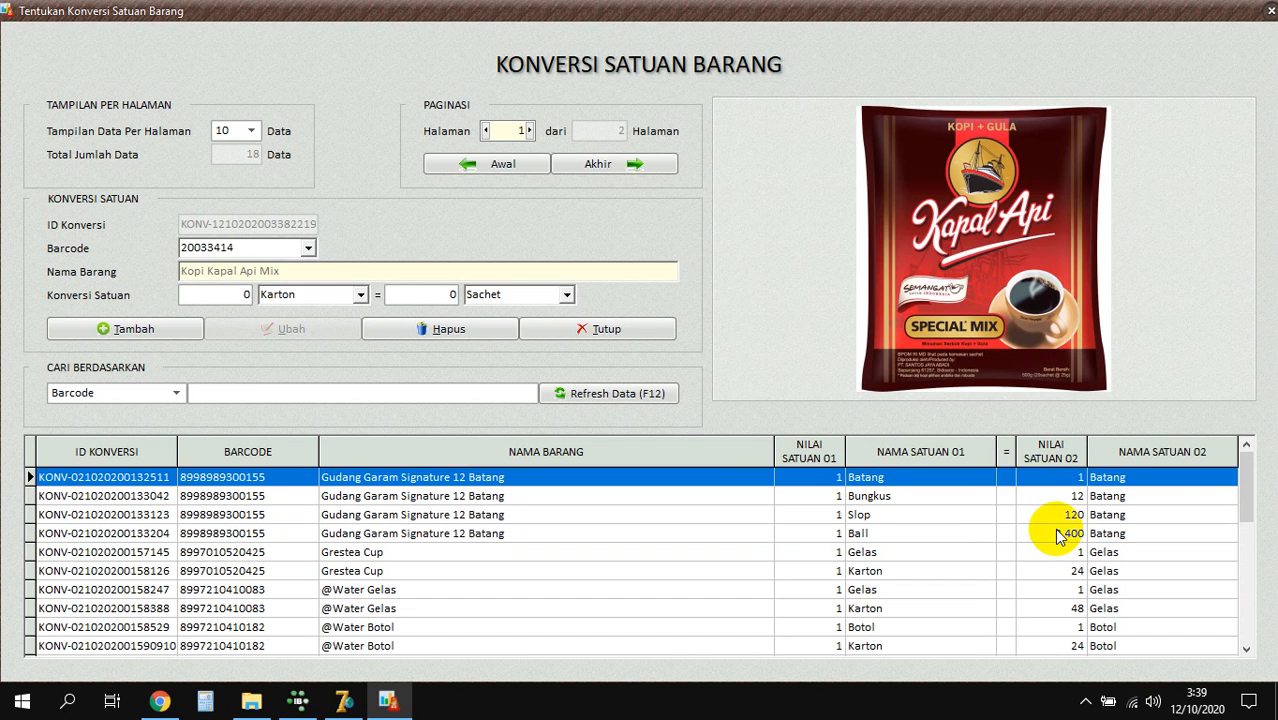
pyautogui.click(1060, 535)
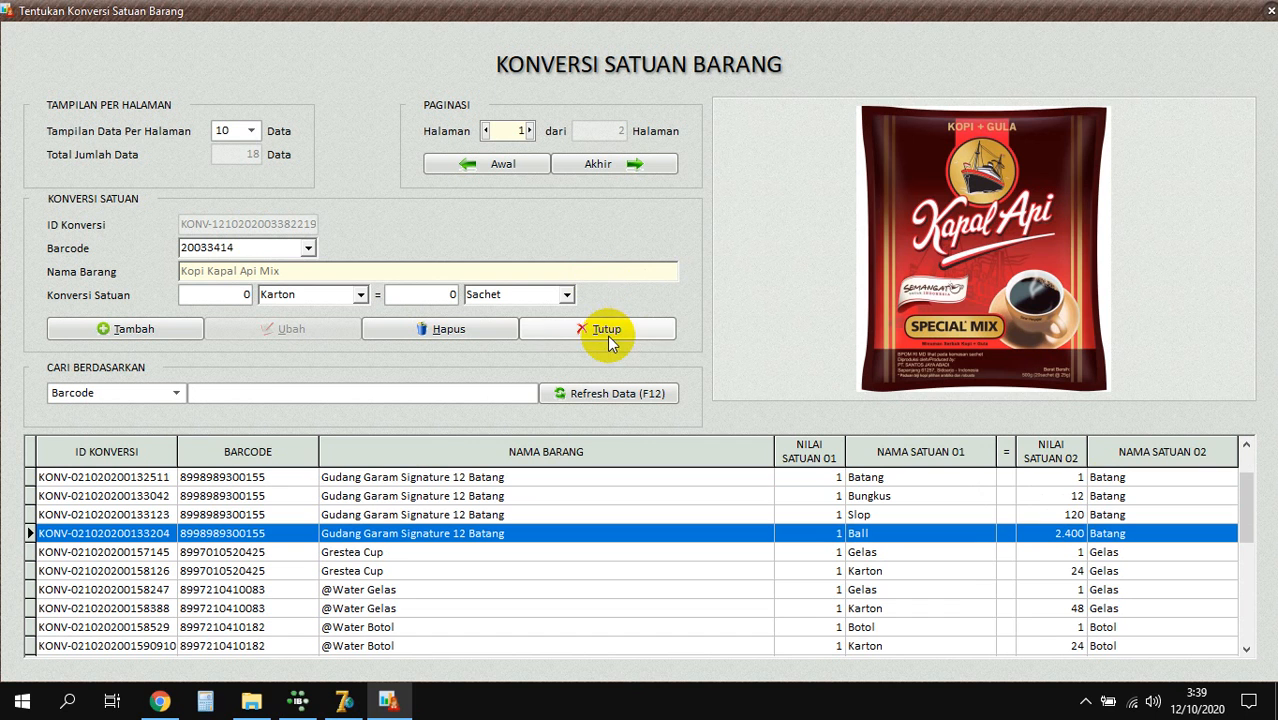
pyautogui.click(610, 494)
# Step: Scroll the conversion list, then close the Konversi Satuan Barang window
pyautogui.scroll(1, 610, 487)
pyautogui.scroll(-17, 610, 487)
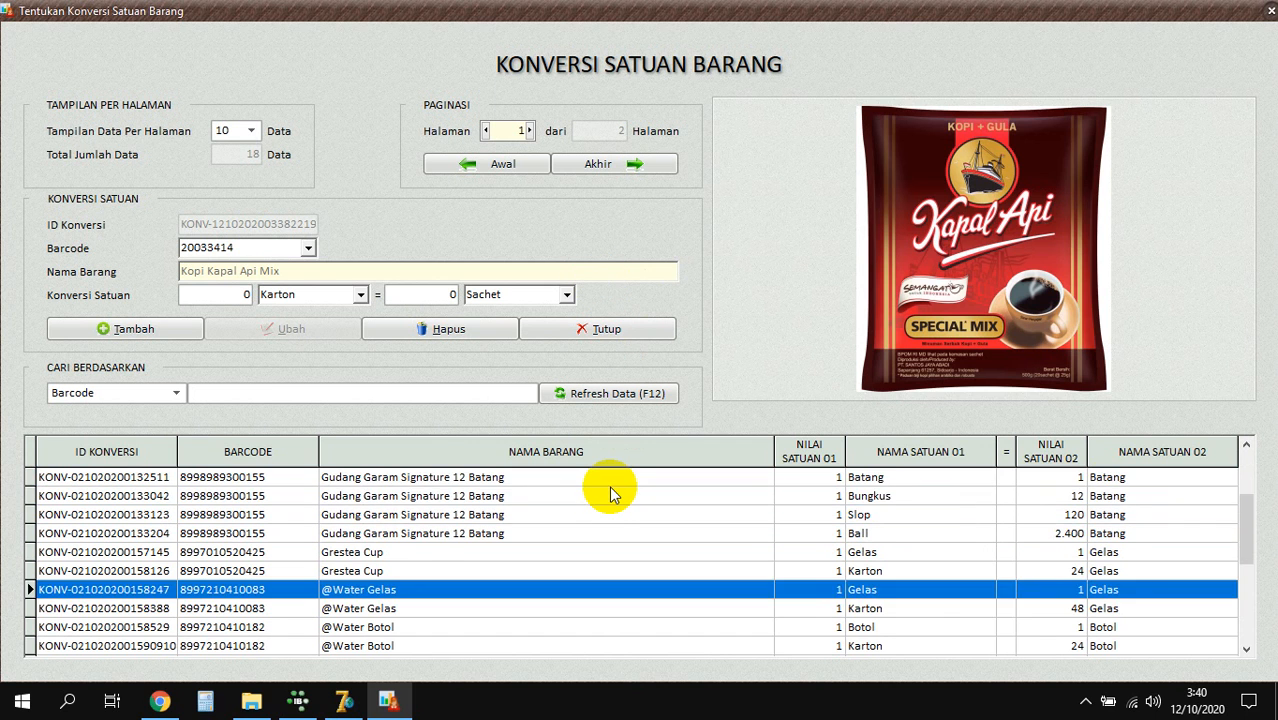
pyautogui.scroll(17, 610, 487)
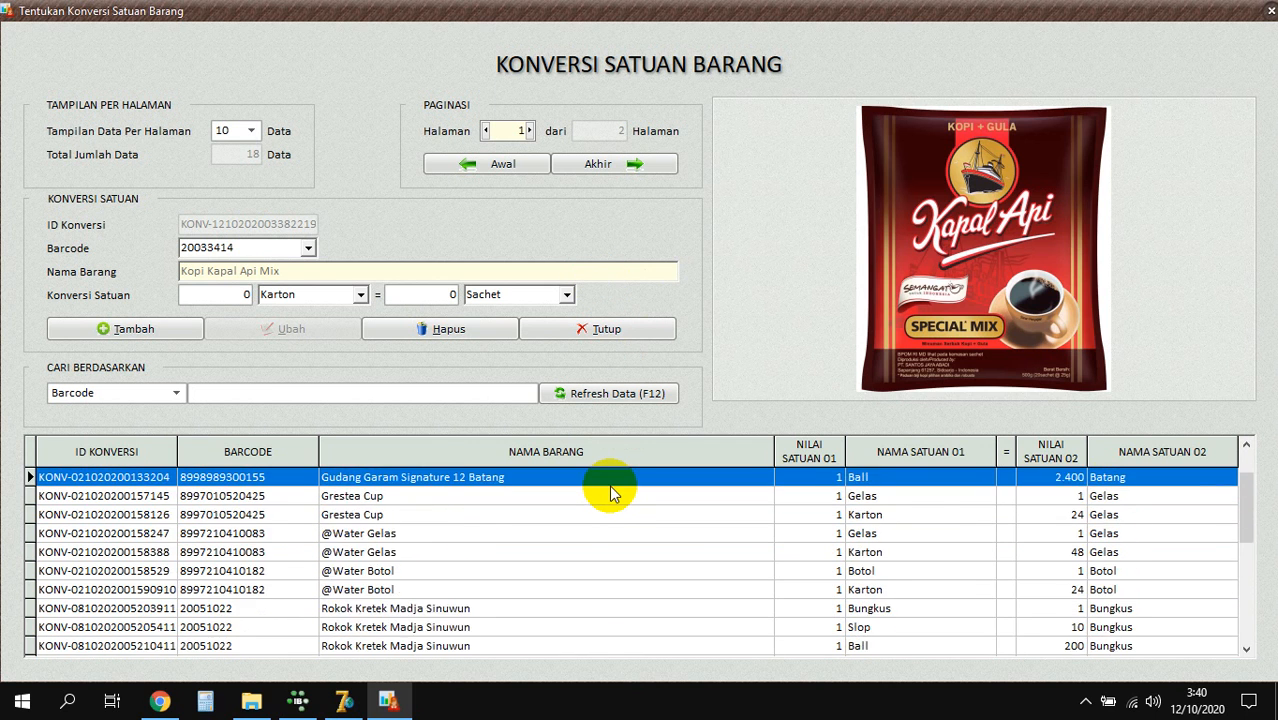
pyautogui.click(644, 332)
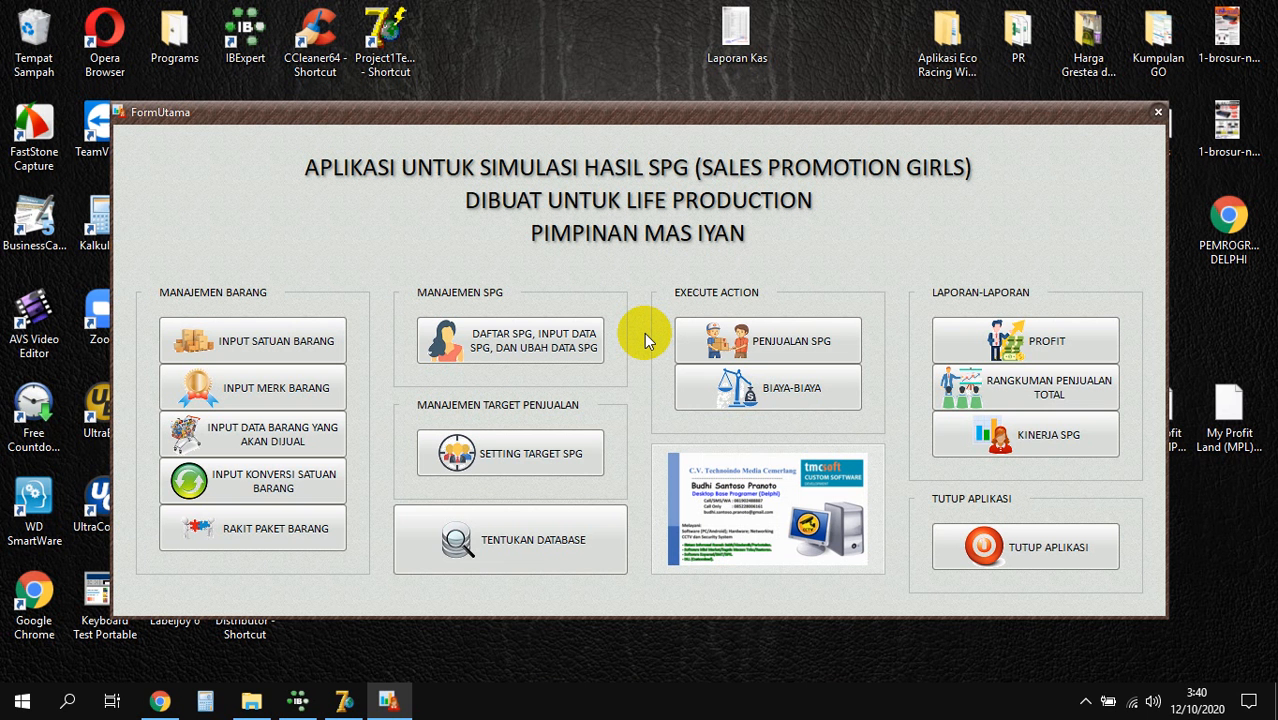
# Step: Open RAKIT PAKET BARANG and select barcode 20033414, Kopi Kapal Api Mix, in Barcode Barang
pyautogui.click(272, 540)
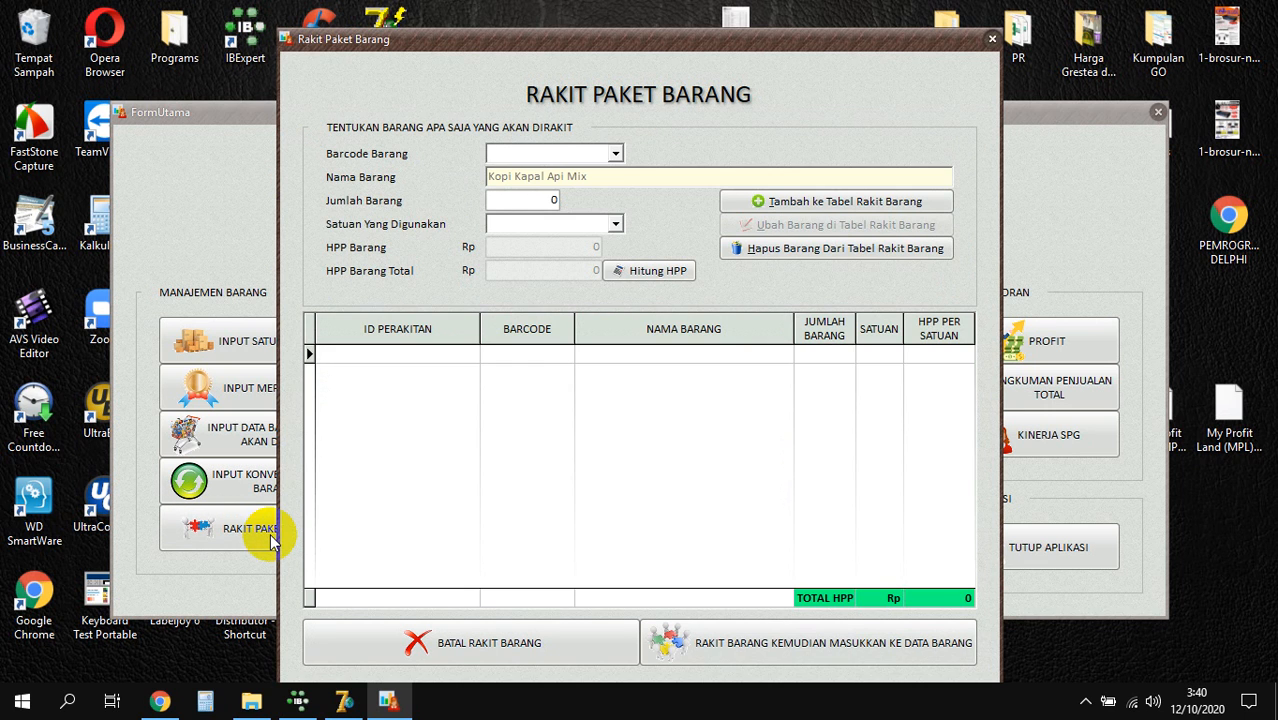
pyautogui.click(612, 156)
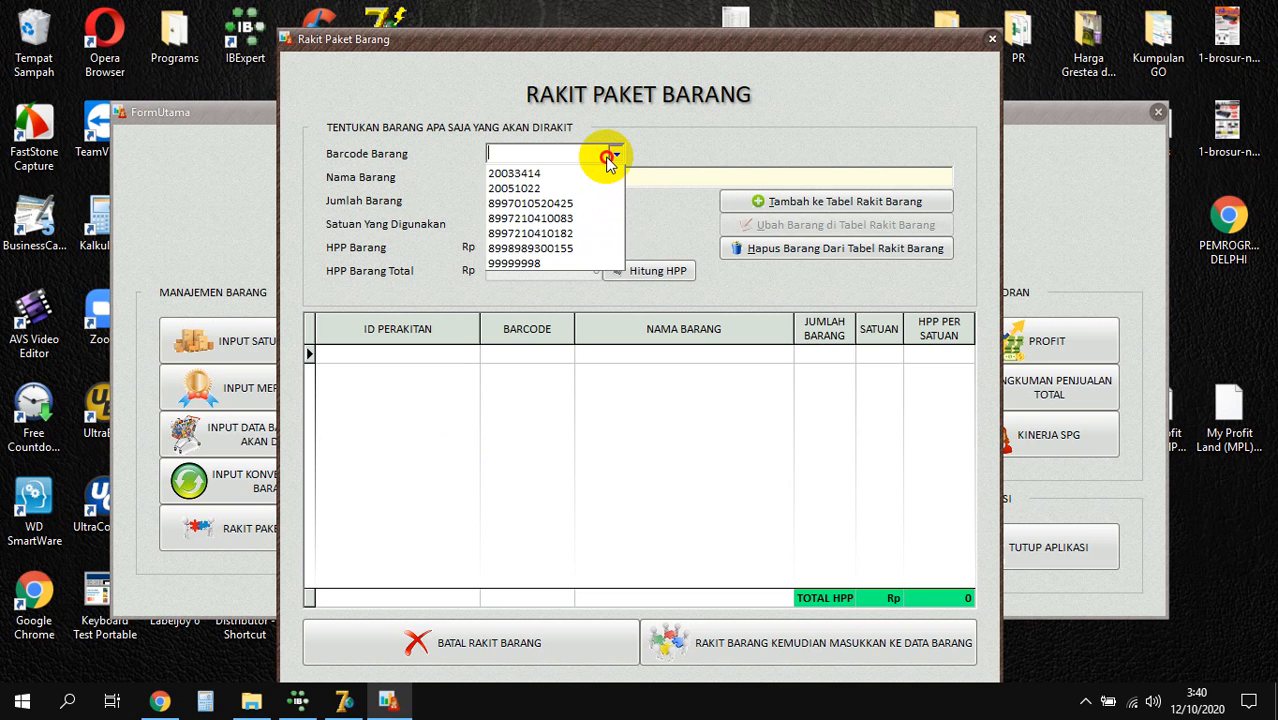
pyautogui.click(610, 160)
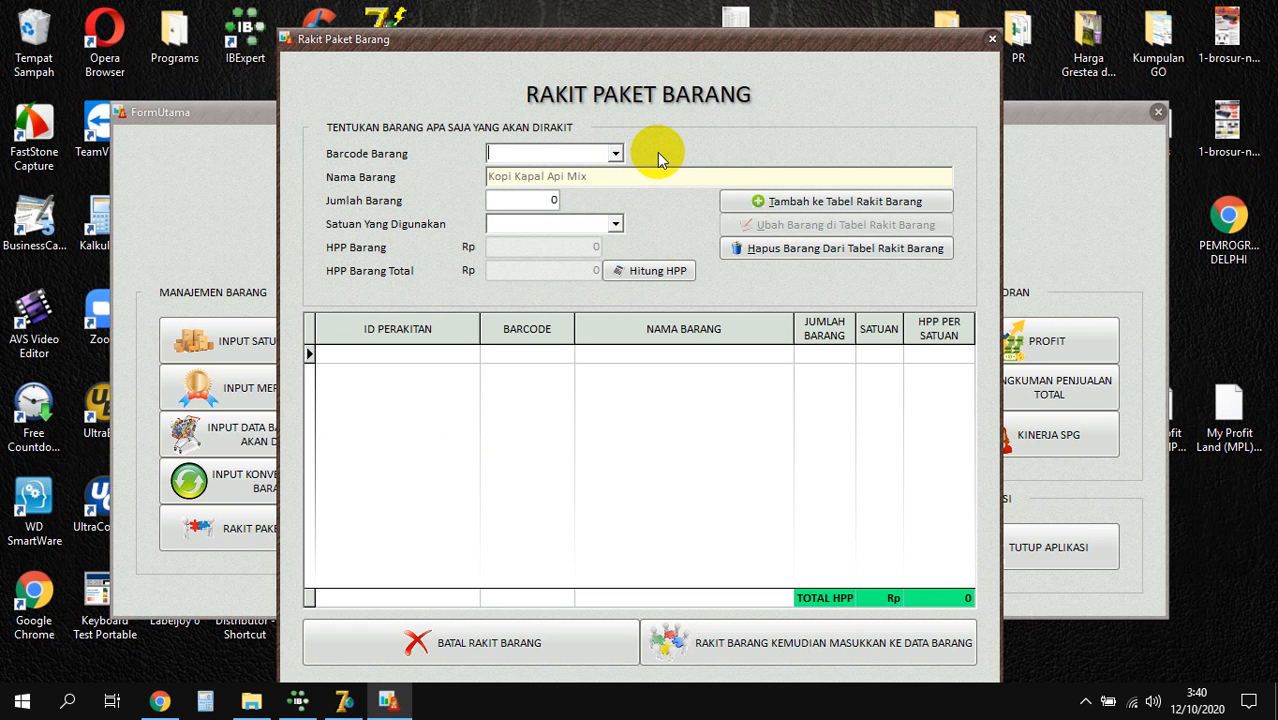
pyautogui.press('Down')
pyautogui.press('Down')
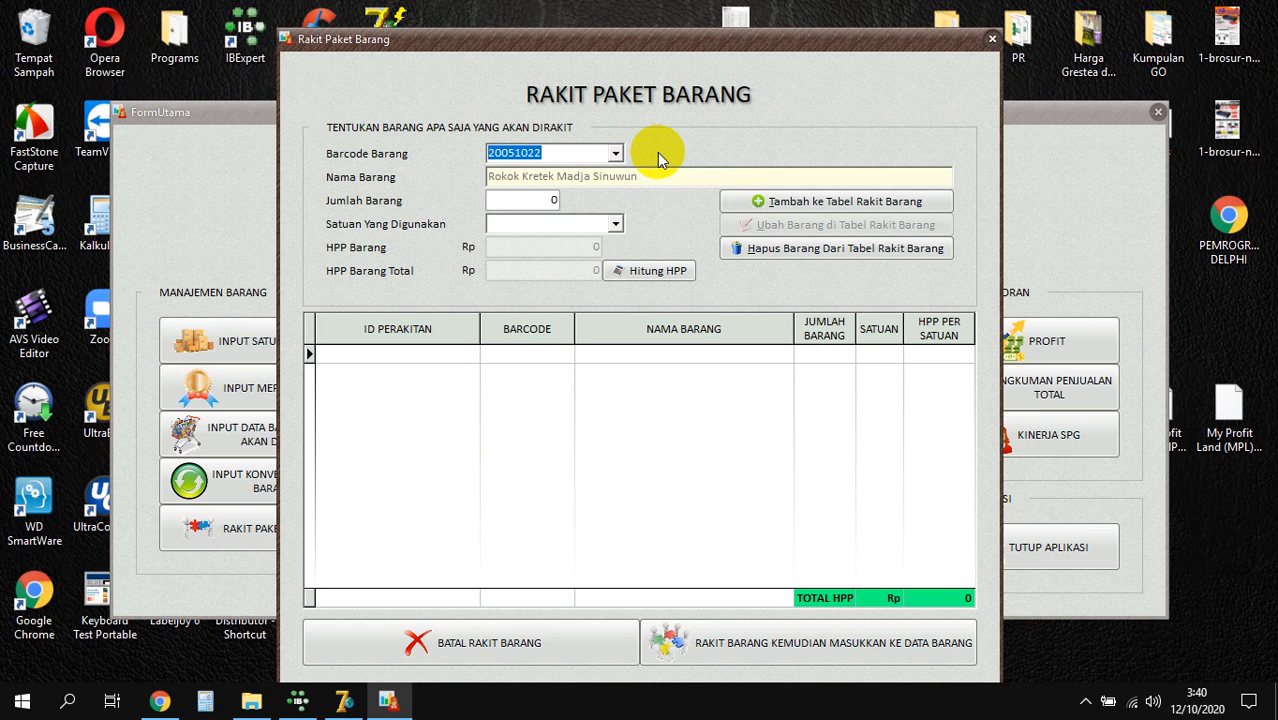
pyautogui.press('Down')
pyautogui.press('Down')
pyautogui.press('Down')
pyautogui.press('Down')
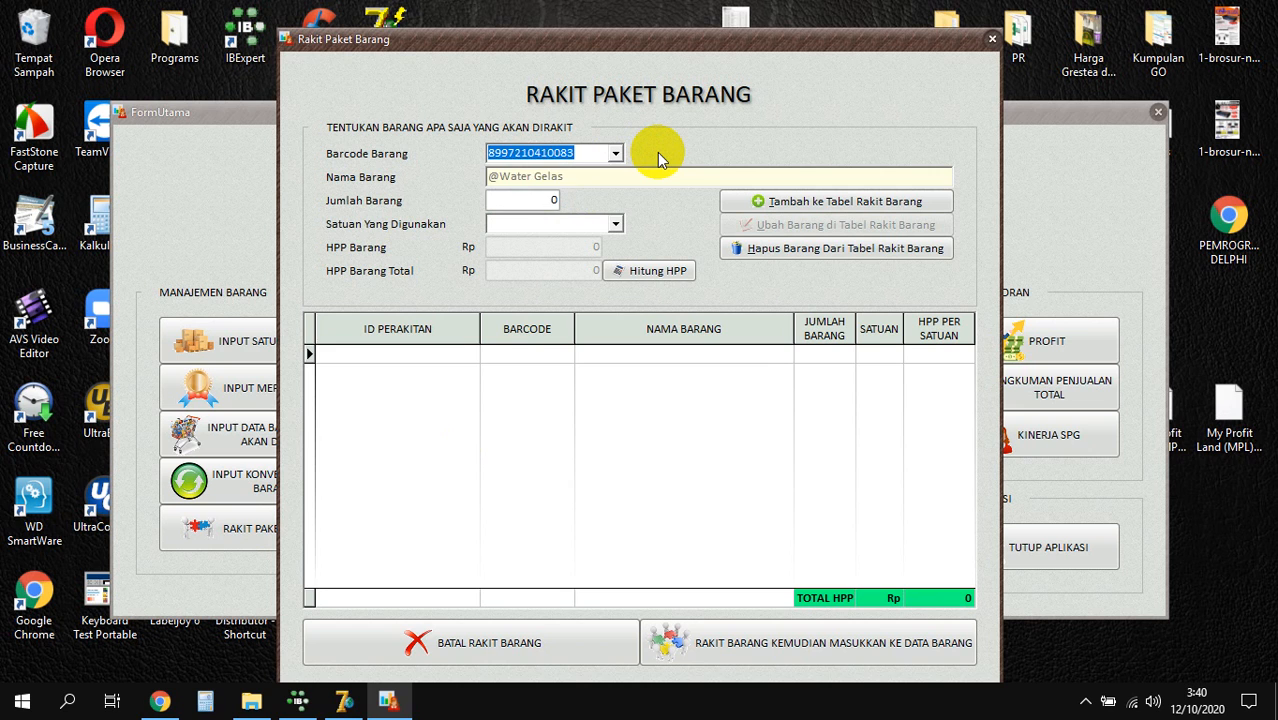
pyautogui.press('Up')
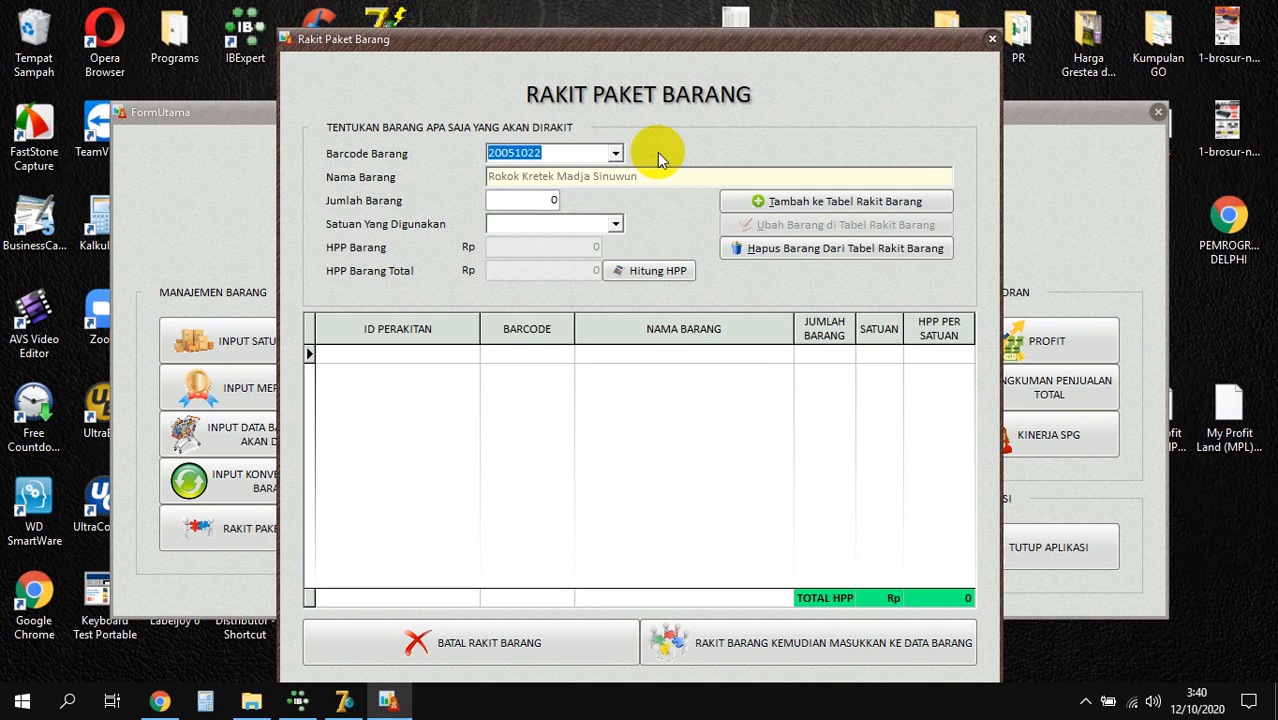
pyautogui.press('Up')
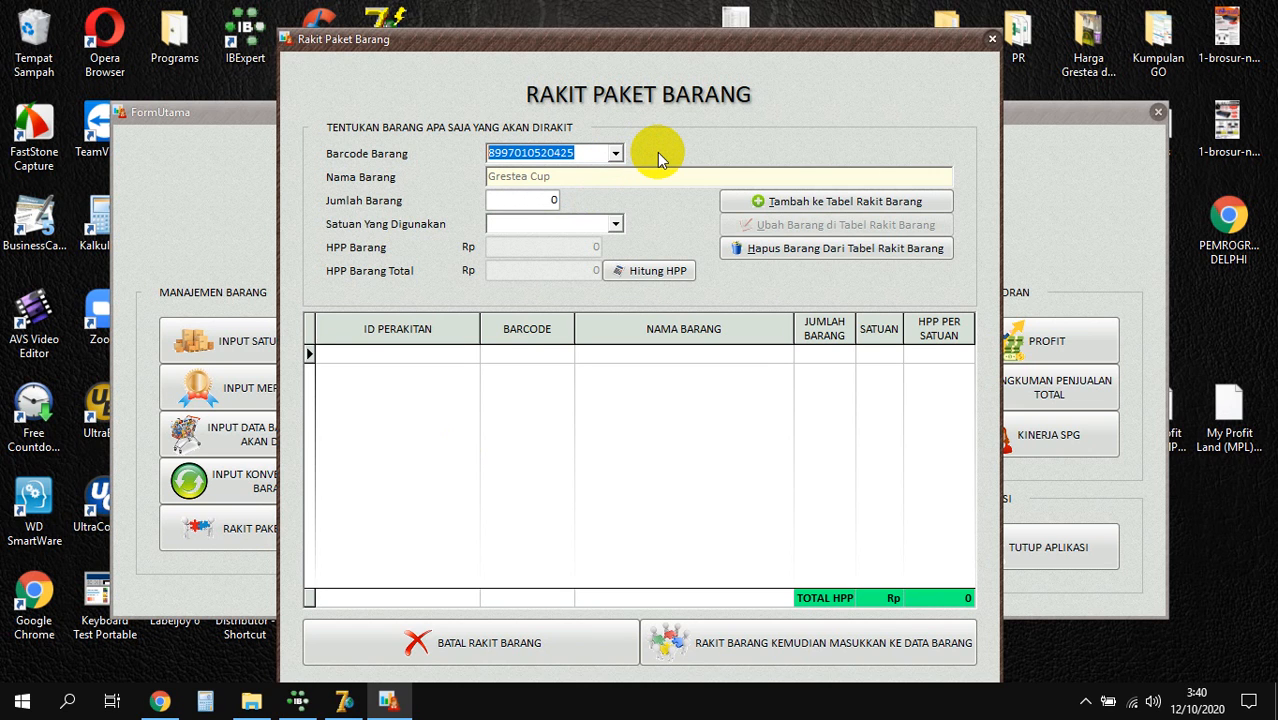
pyautogui.press('Up')
pyautogui.press('Up')
pyautogui.press('Up')
pyautogui.press('Up')
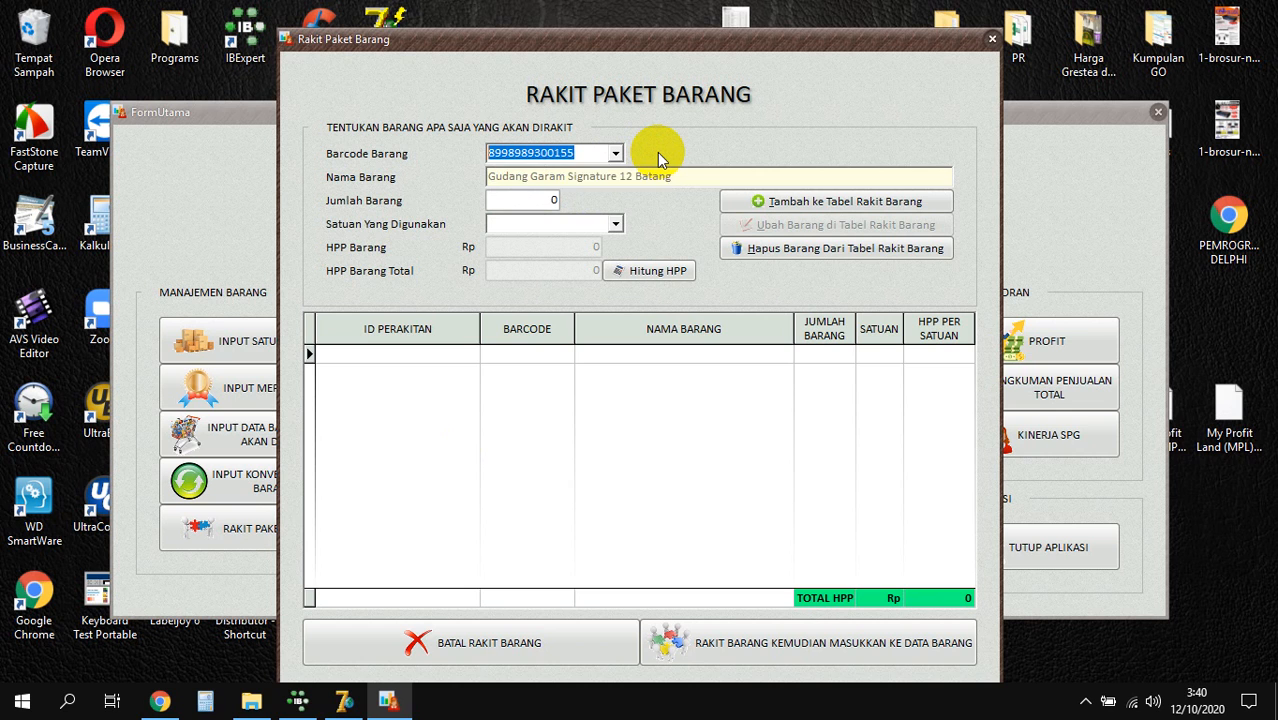
pyautogui.press('Down')
pyautogui.press('Down')
pyautogui.press('Down')
pyautogui.press('Down')
pyautogui.press('Down')
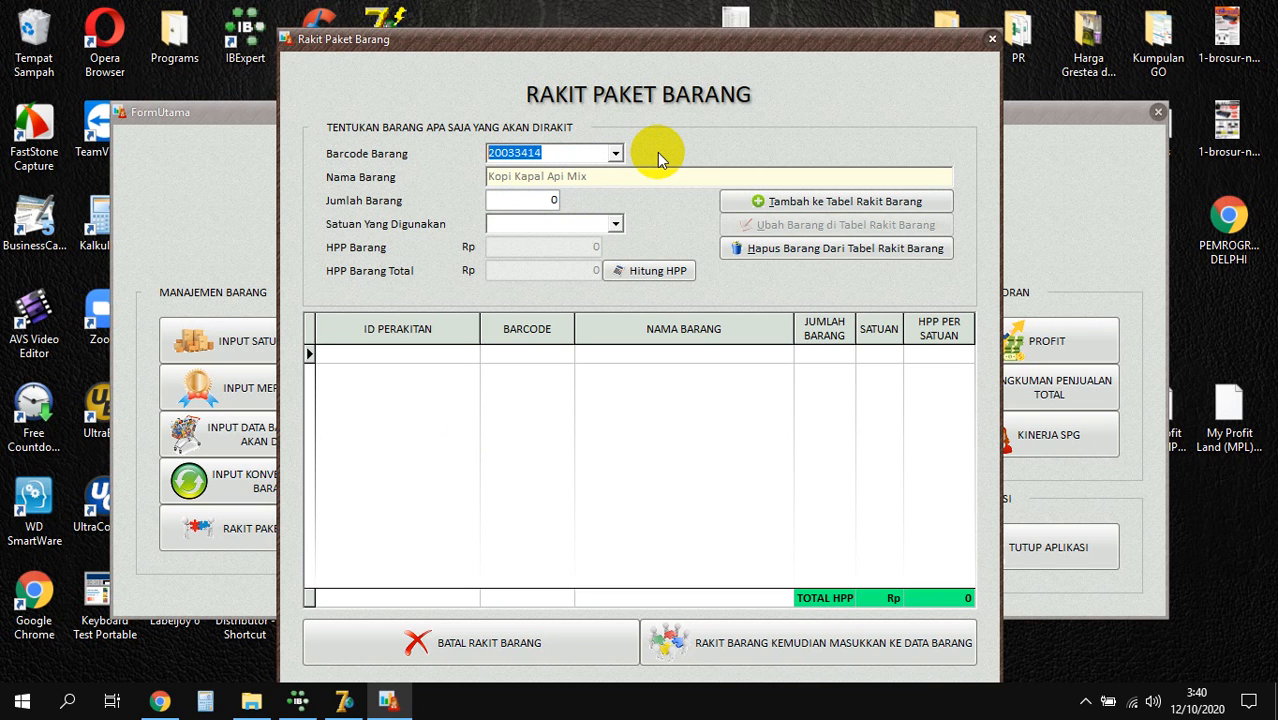
# Step: Enter 3 Sachet of Kopi Kapal Api Mix, compute HPP 3.450,00, and add it to the bundle table
pyautogui.press('Tab')
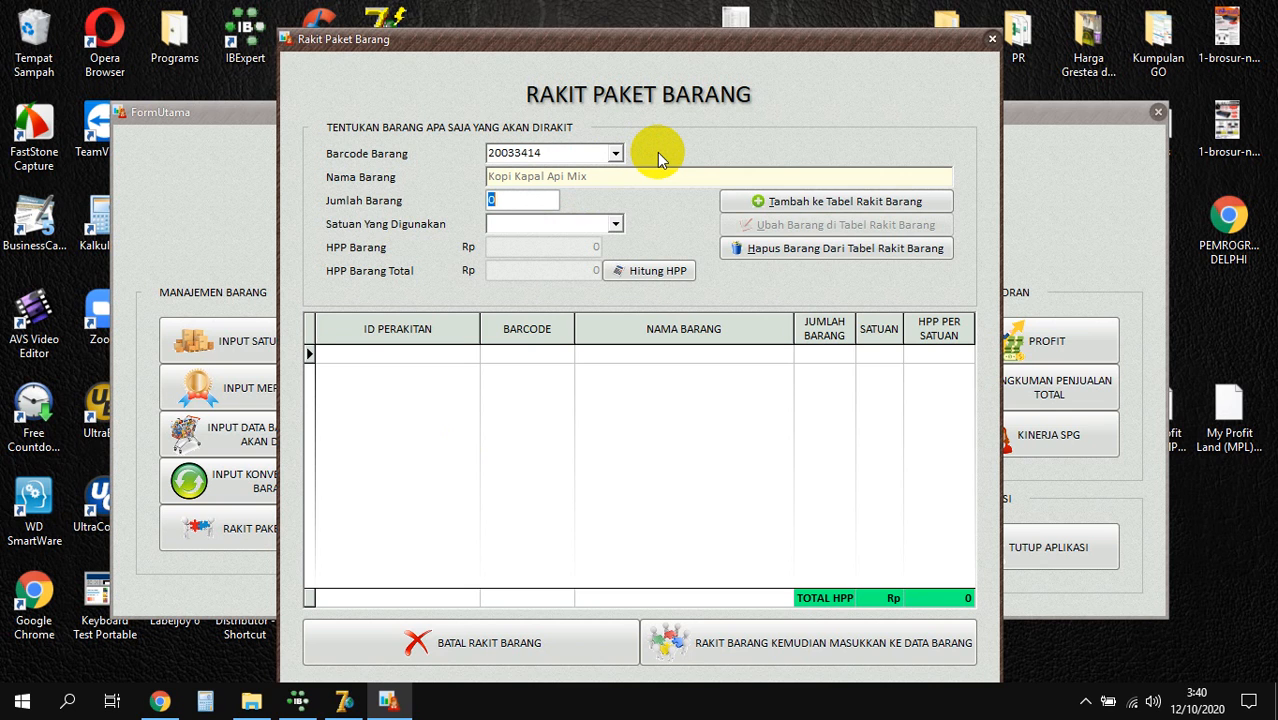
pyautogui.write('3')
pyautogui.press('Tab')
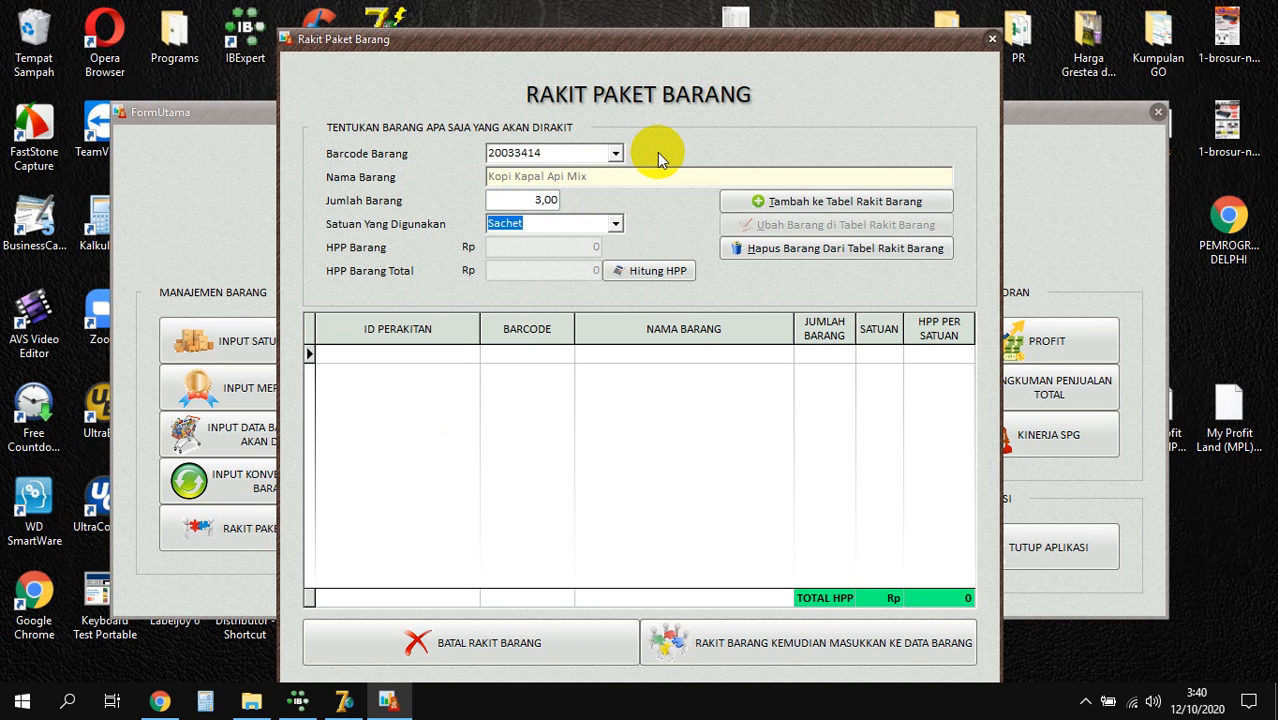
pyautogui.press('Down')
pyautogui.press('Down')
pyautogui.press('Up')
pyautogui.press('Tab')
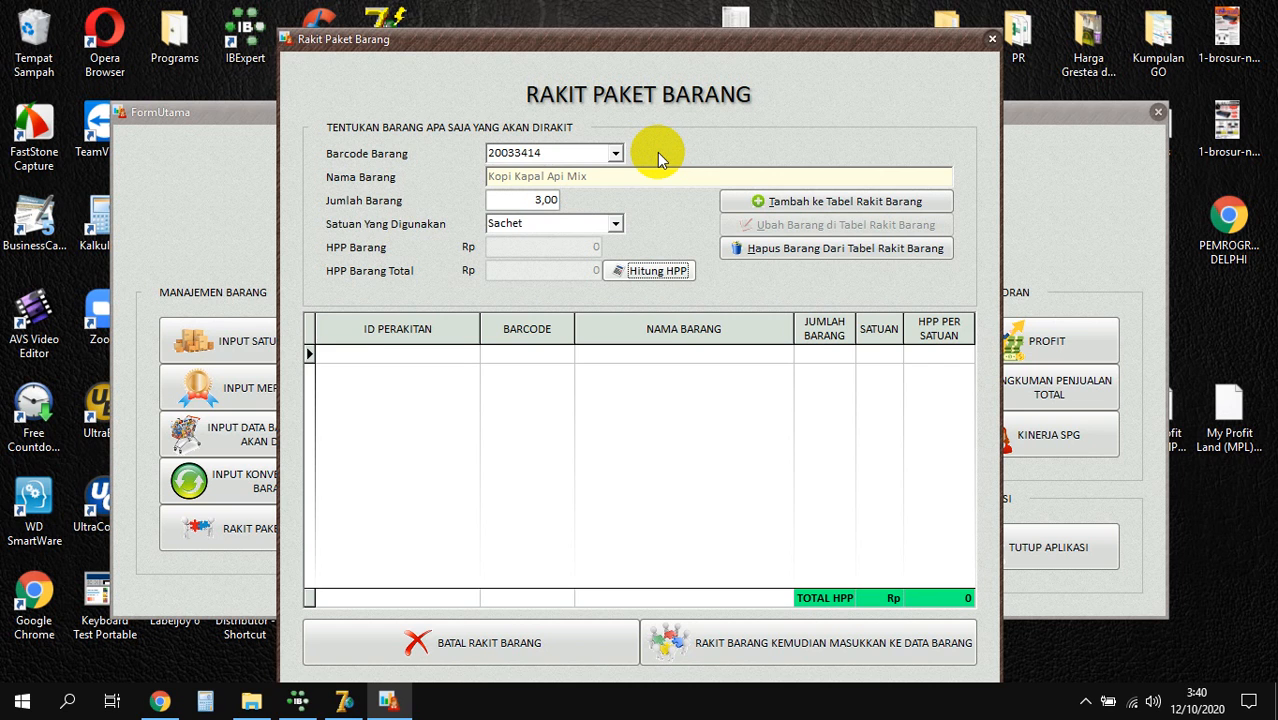
pyautogui.click(560, 153)
pyautogui.click(560, 153)
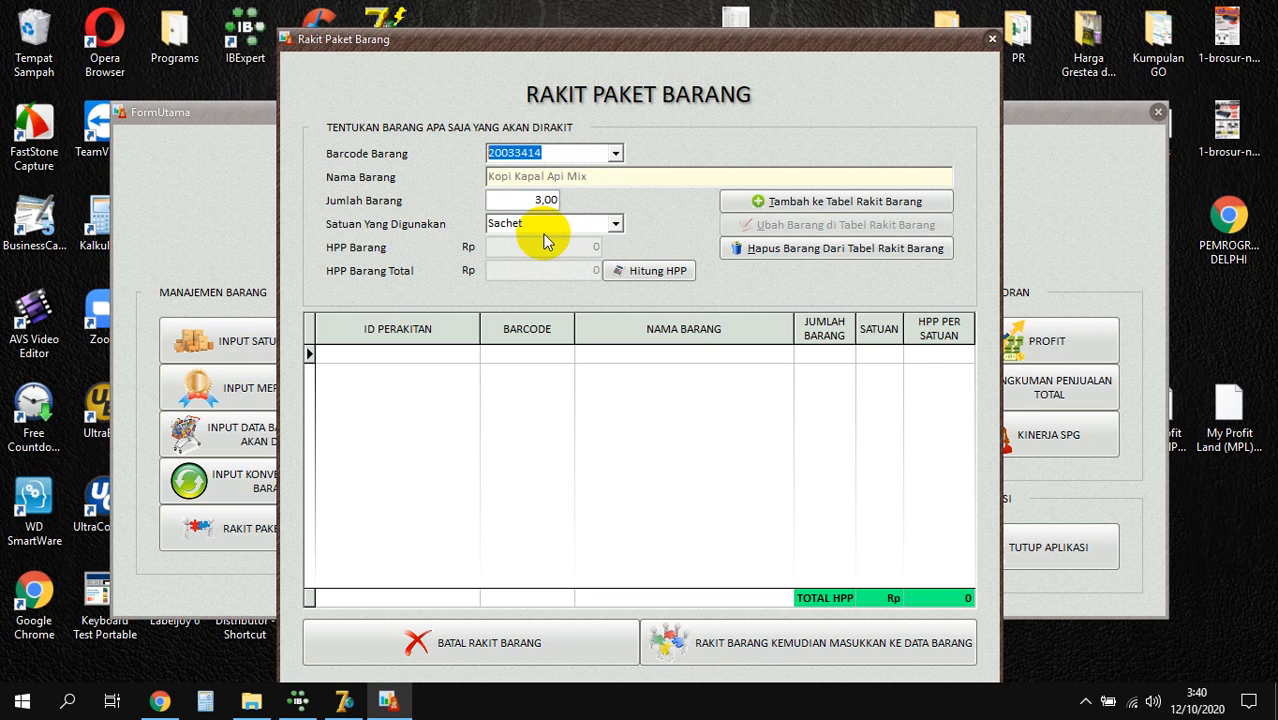
pyautogui.click(617, 277)
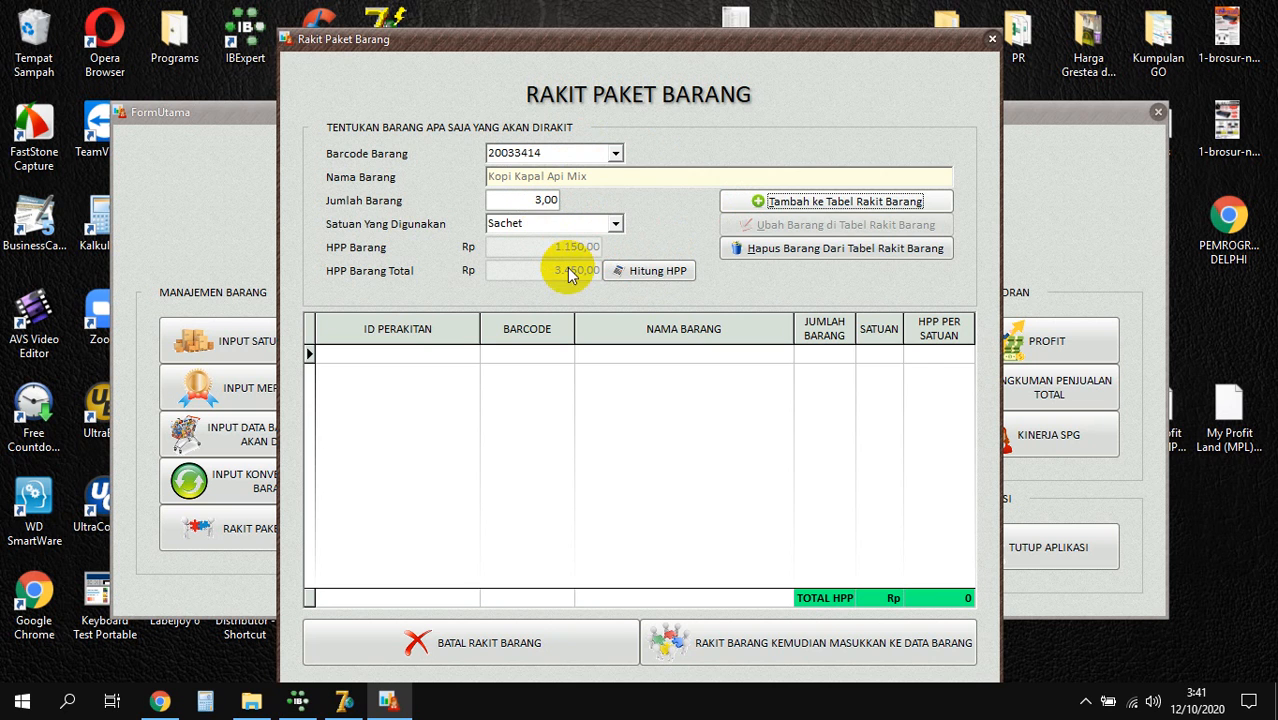
pyautogui.click(749, 204)
pyautogui.click(621, 398)
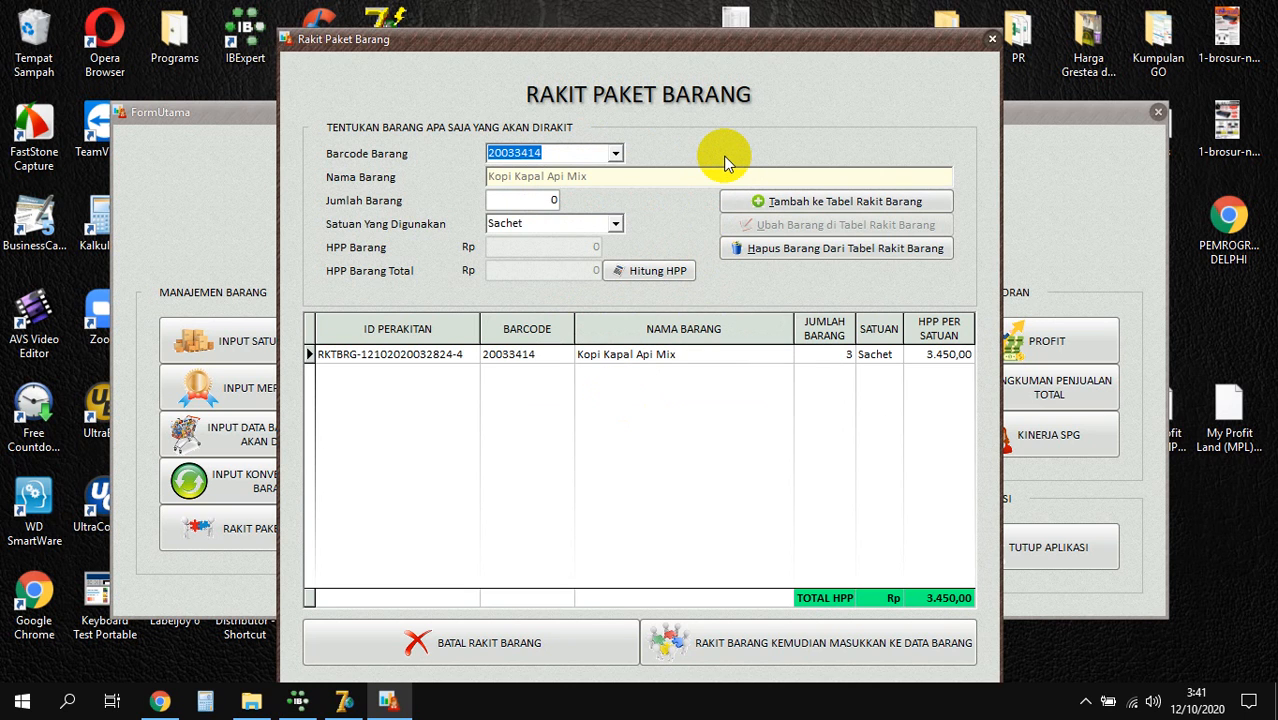
pyautogui.press('Down')
pyautogui.press('Down')
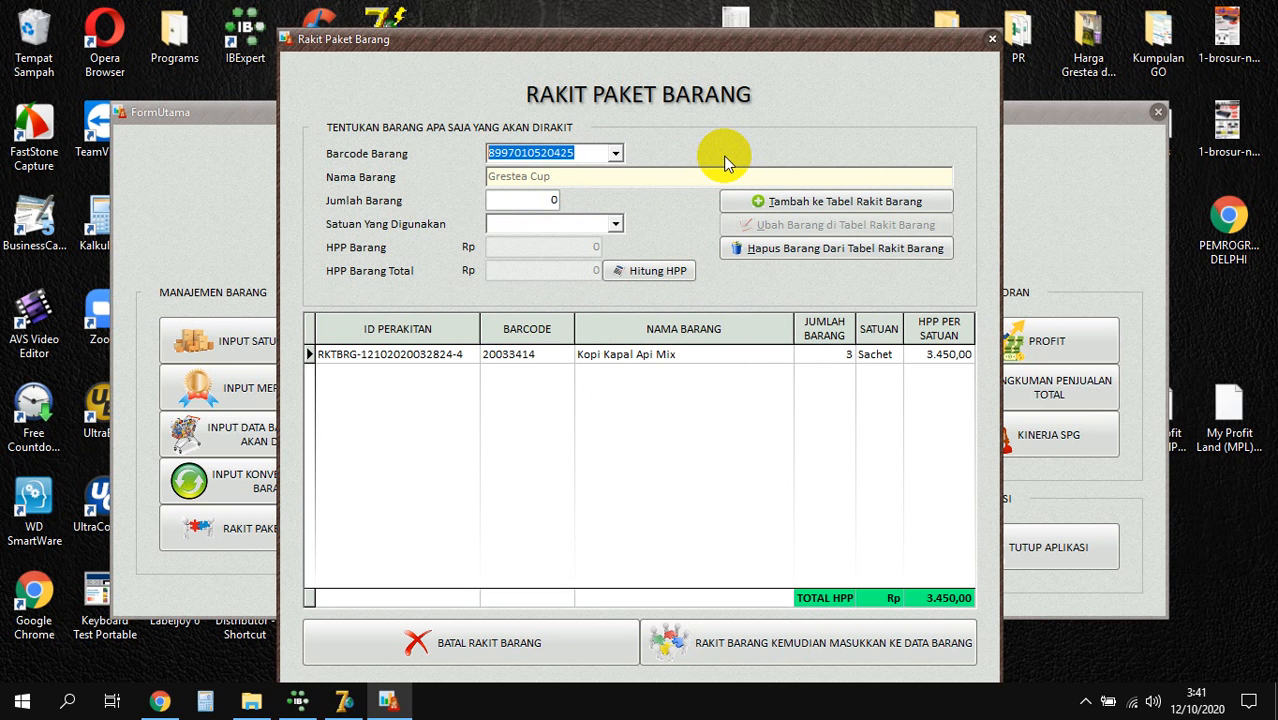
# Step: Add 2 Gelas of Grestea Cup to the bundle table with its HPP
pyautogui.press('Tab')
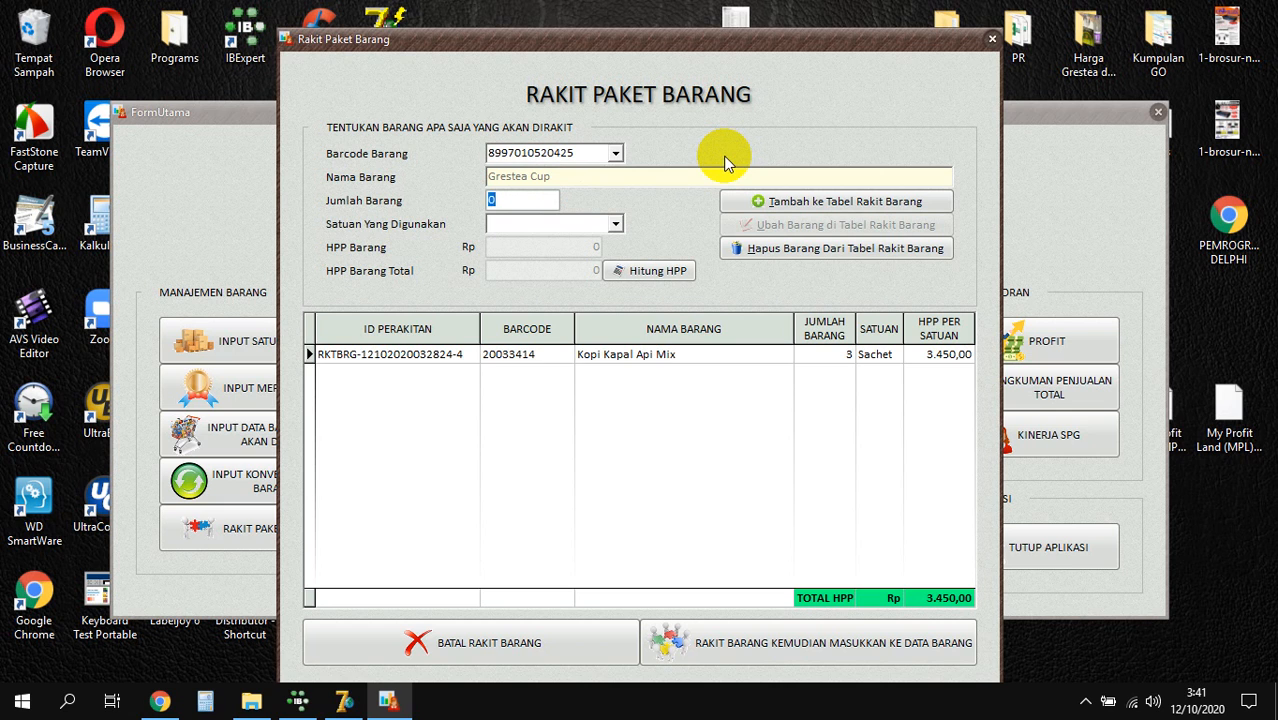
pyautogui.write('2')
pyautogui.press('Tab')
pyautogui.press('Down')
pyautogui.press('Down')
pyautogui.press('Up')
pyautogui.press('Tab')
pyautogui.press('Return')
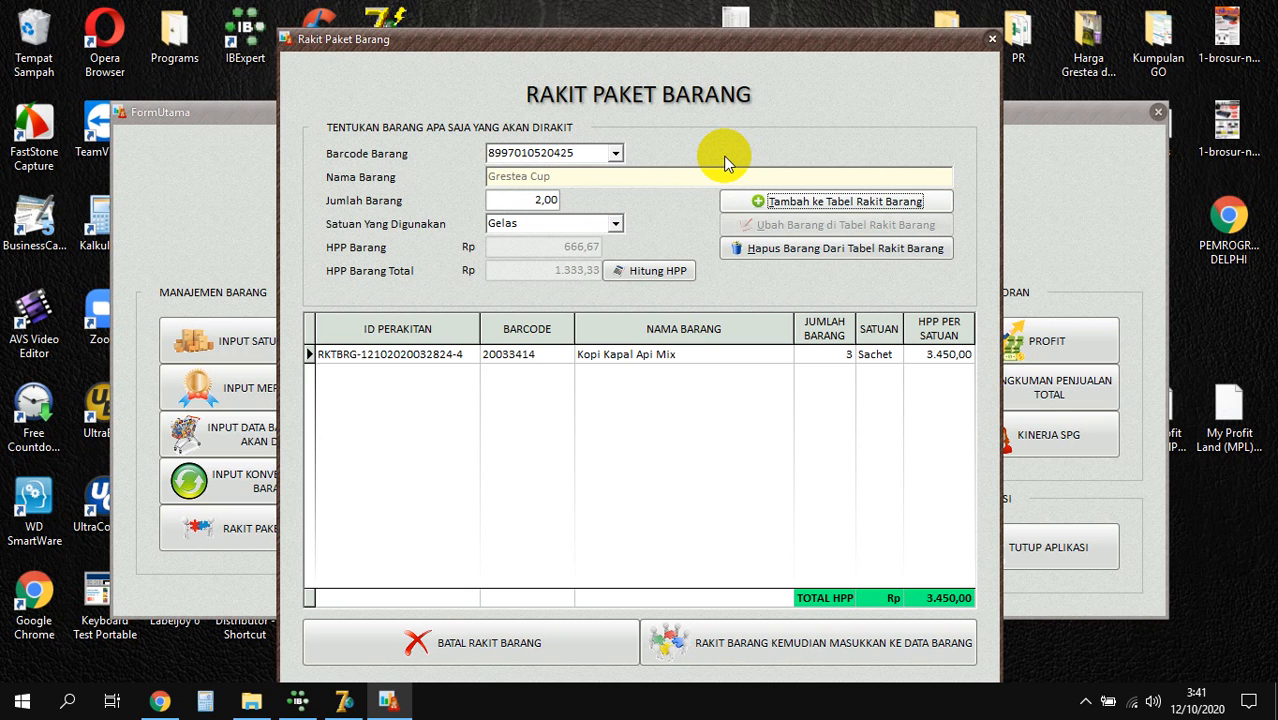
pyautogui.press('Return')
pyautogui.press('Return')
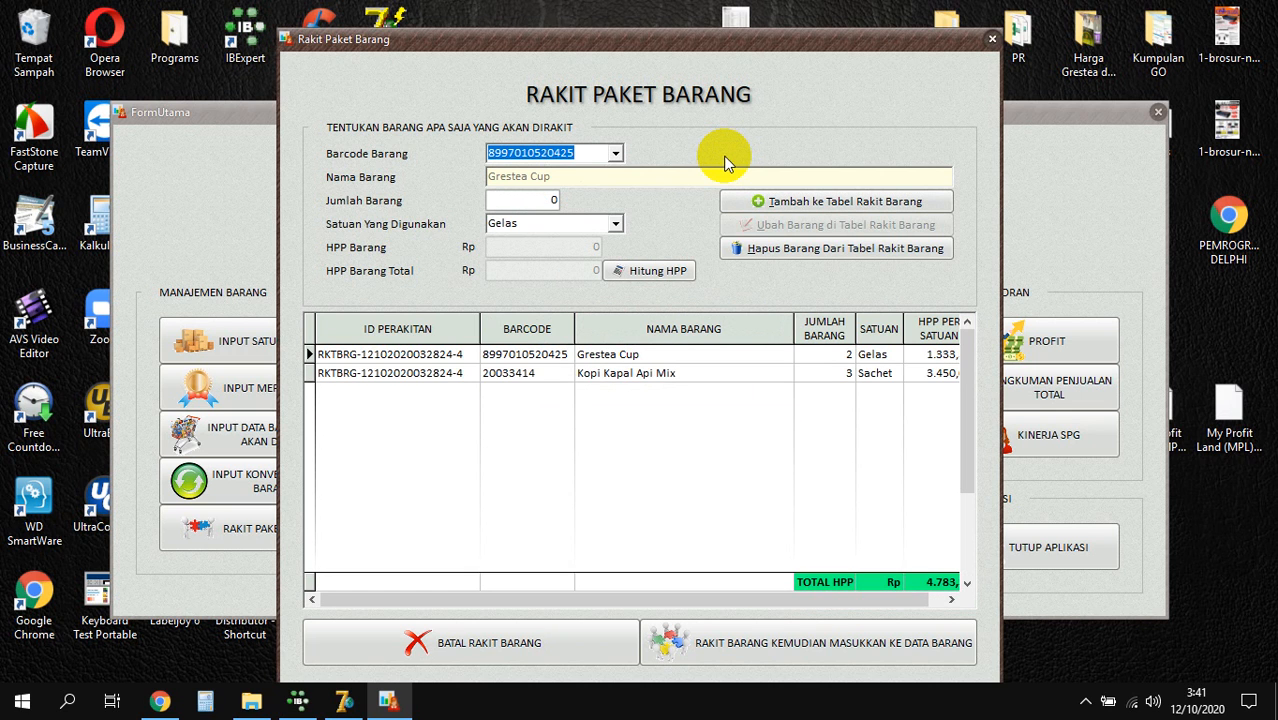
# Step: Add 1 Bungkus of Gudang Garam Signature 12 Batang to the bundle table
pyautogui.press('Down')
pyautogui.press('Down')
pyautogui.press('Down')
pyautogui.press('Down')
pyautogui.press('Down')
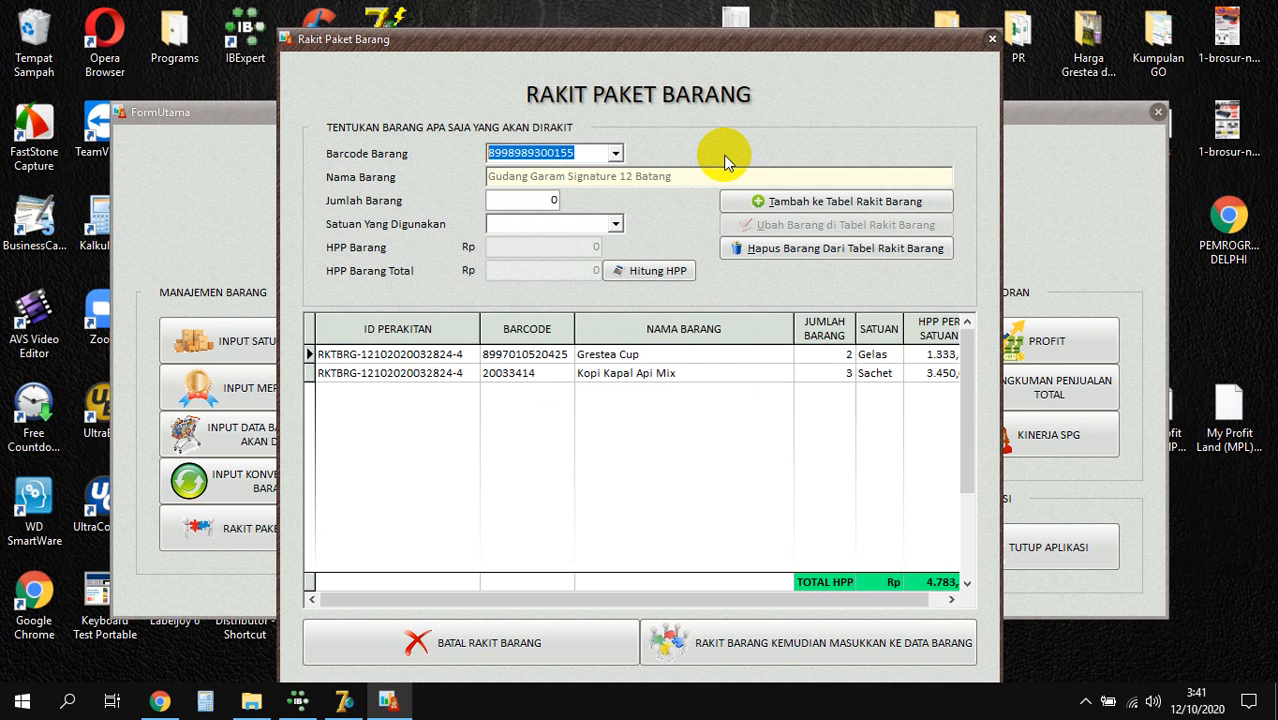
pyautogui.press('Tab')
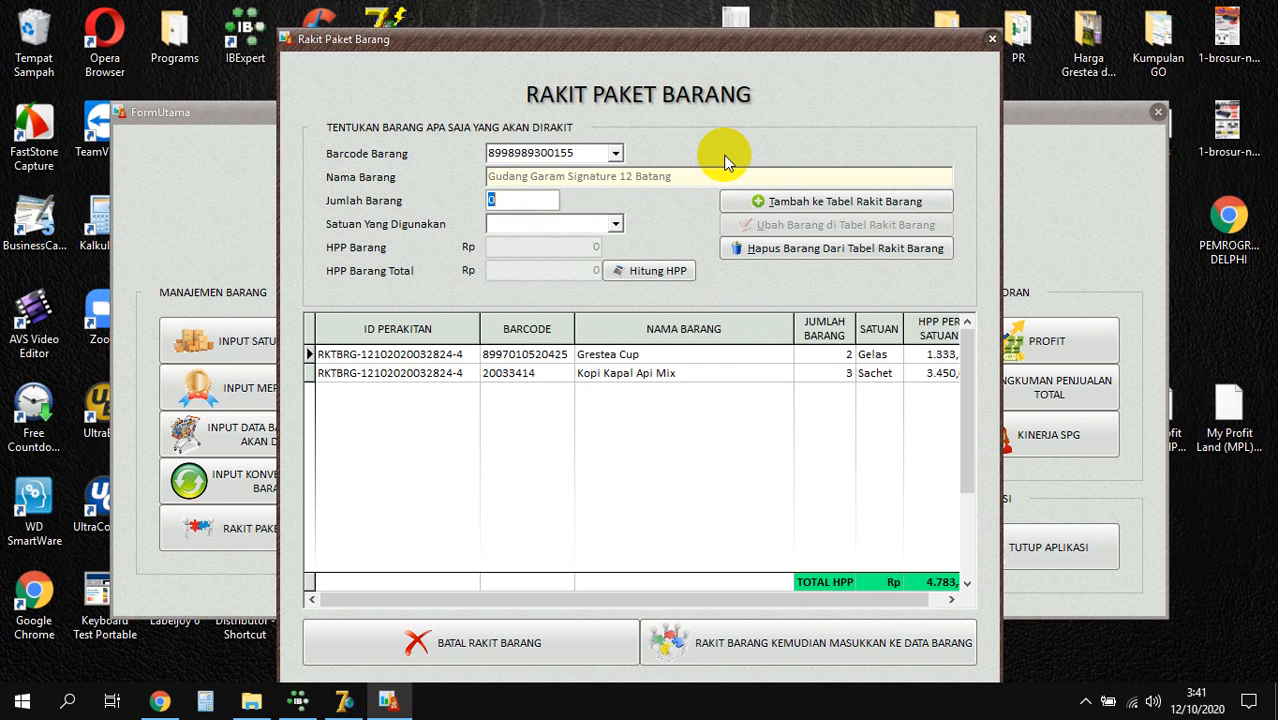
pyautogui.write('1')
pyautogui.press('Tab')
pyautogui.press('Down')
pyautogui.press('Tab')
pyautogui.press('Tab')
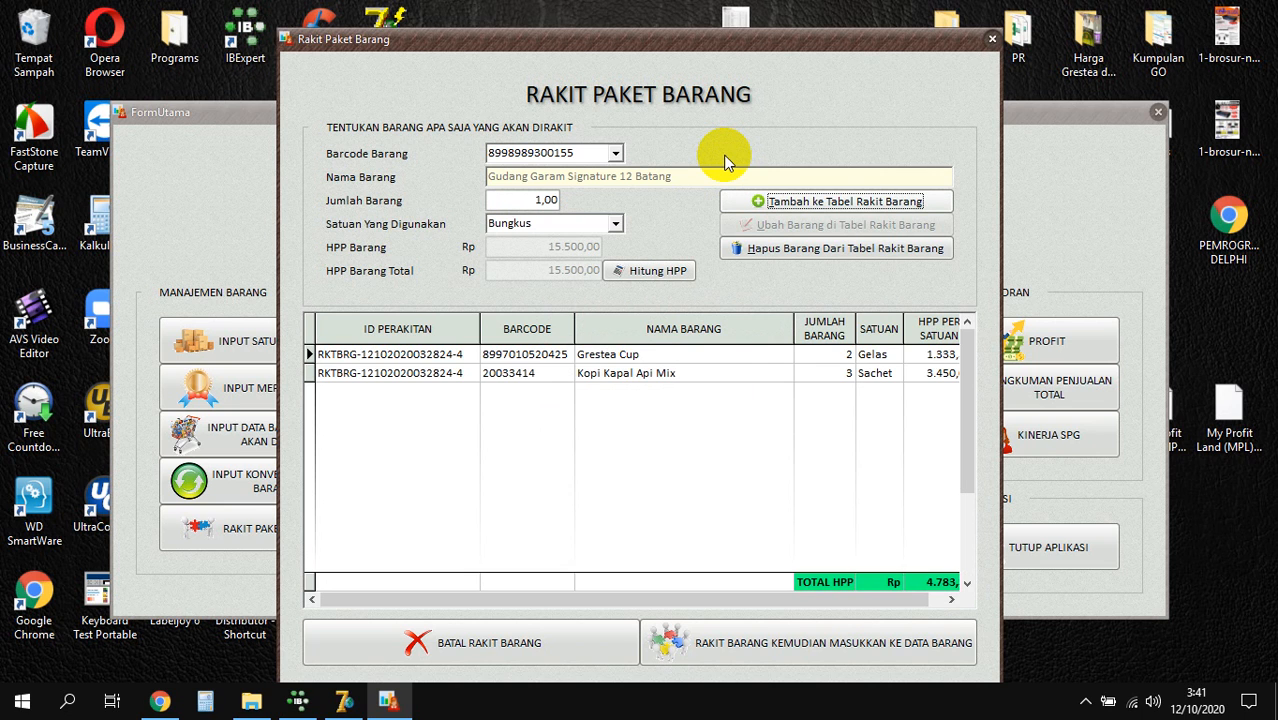
pyautogui.press('Return')
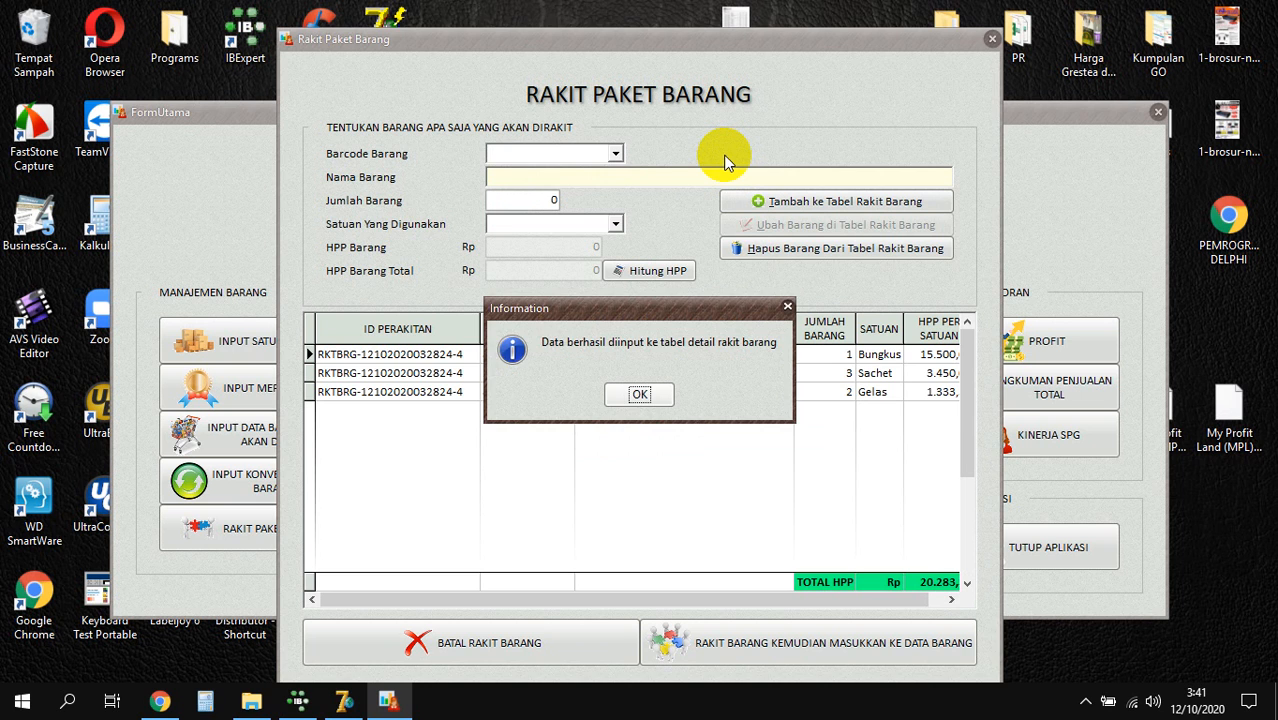
pyautogui.press('Return')
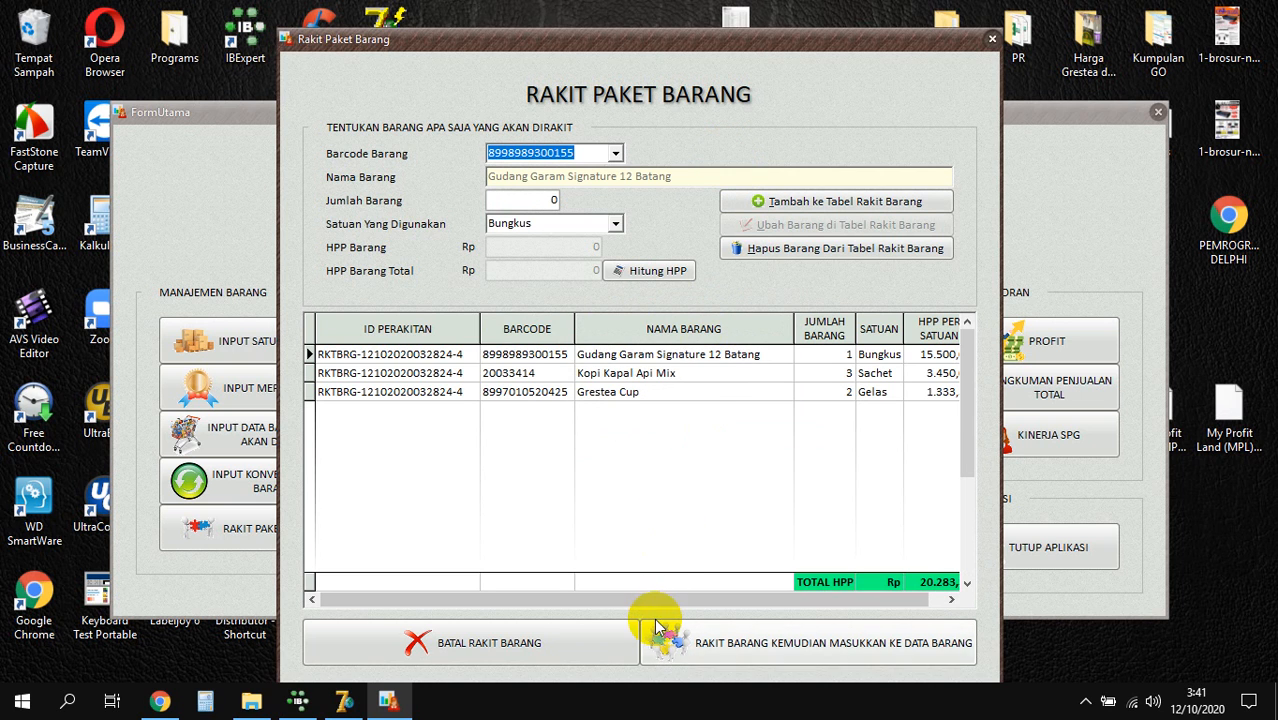
# Step: Review the three bundle rows, then assemble the bundle to open its naming form
pyautogui.click(615, 372)
pyautogui.click(618, 392)
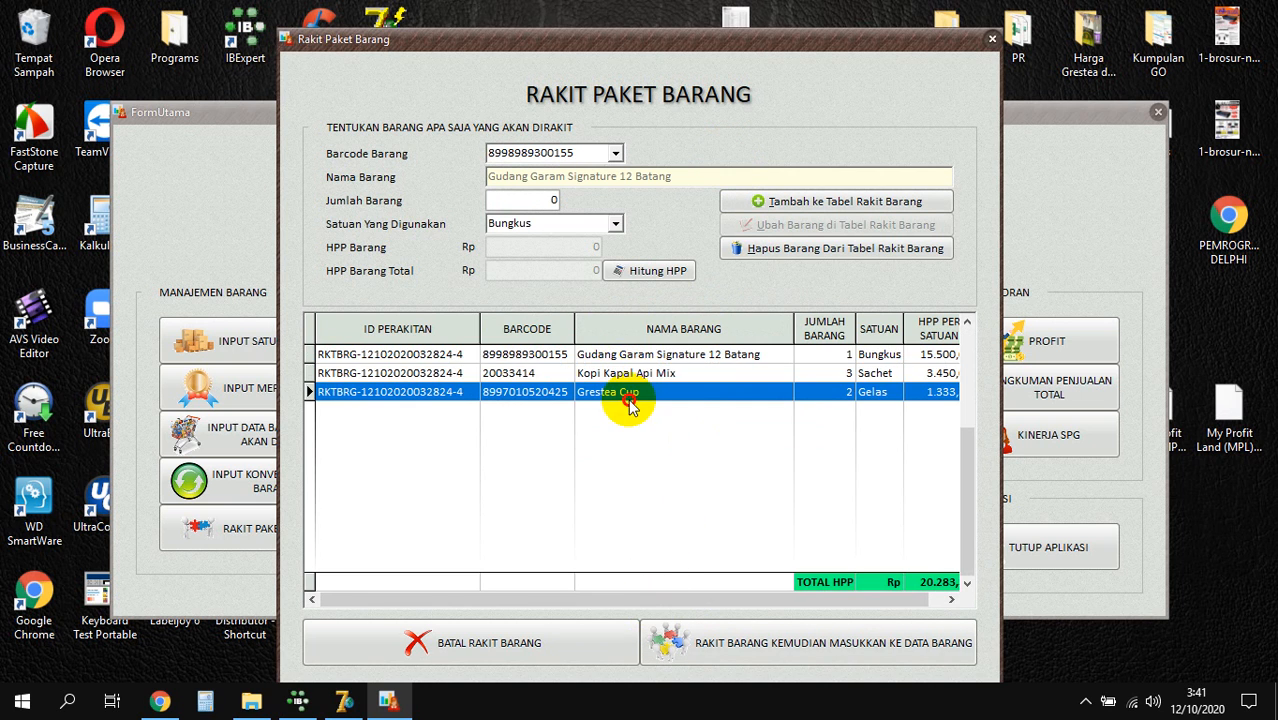
pyautogui.moveTo(714, 600); pyautogui.dragTo(730, 600)
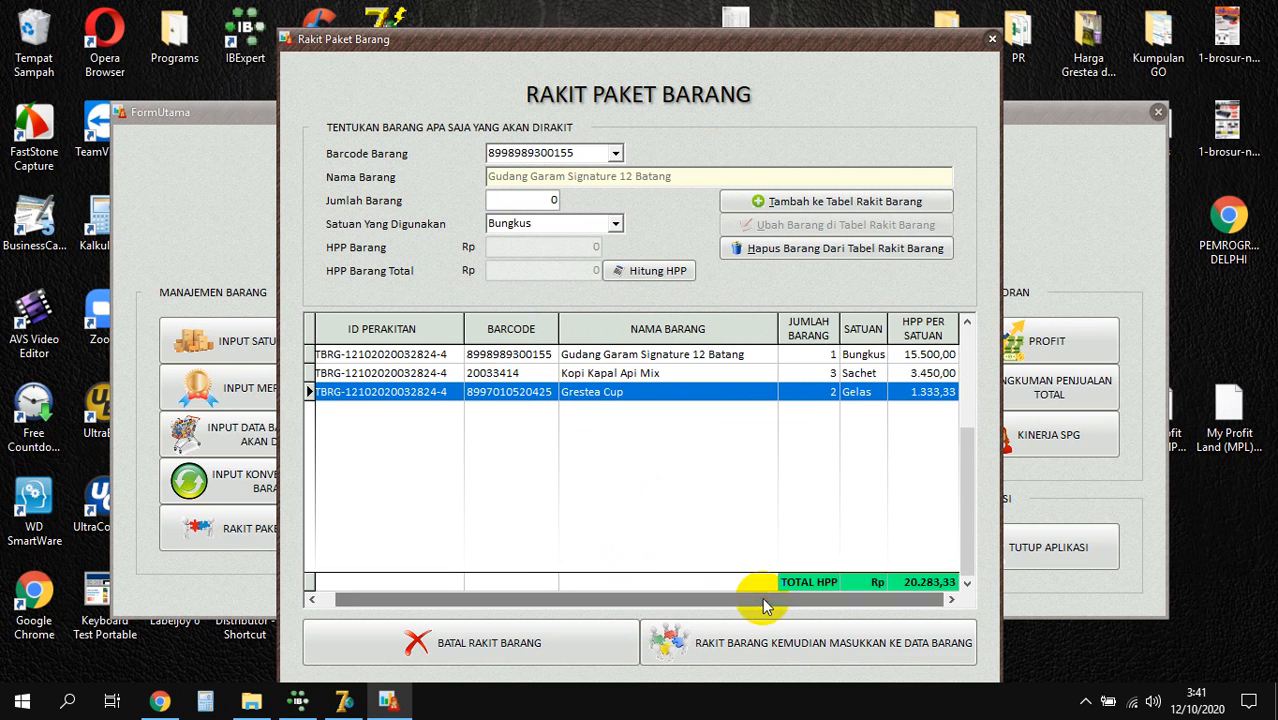
pyautogui.click(799, 354)
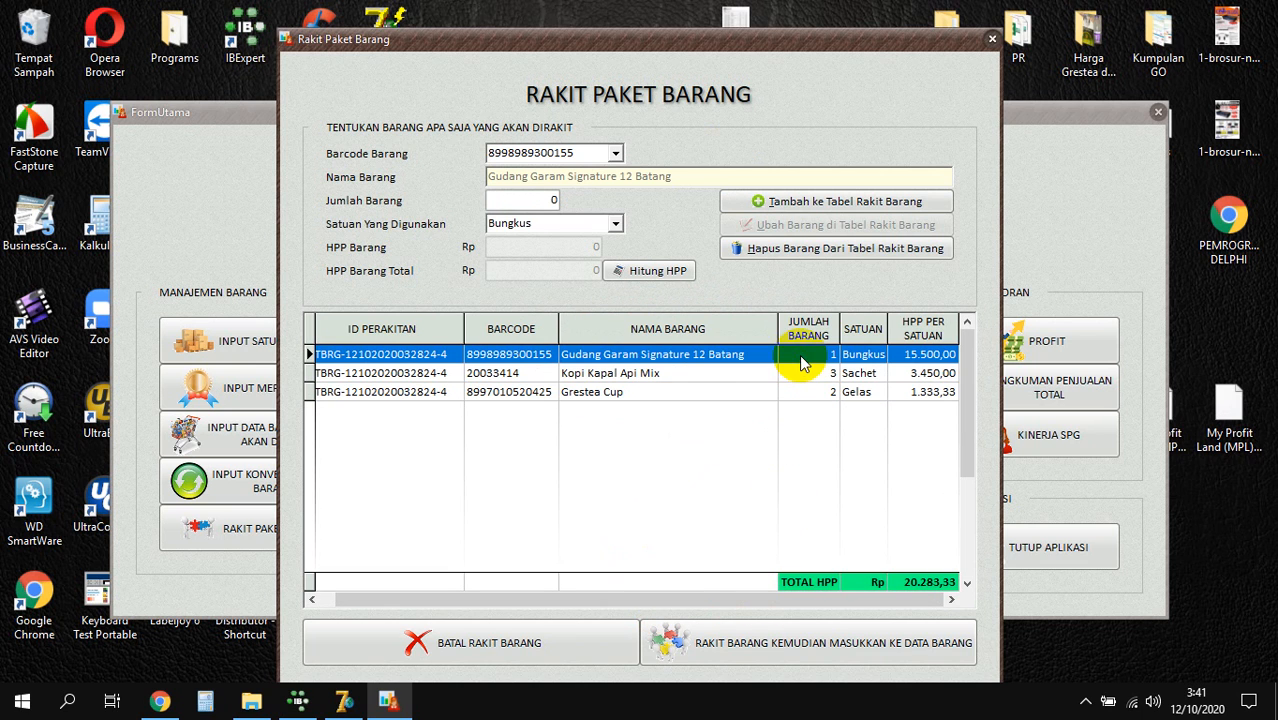
pyautogui.click(811, 376)
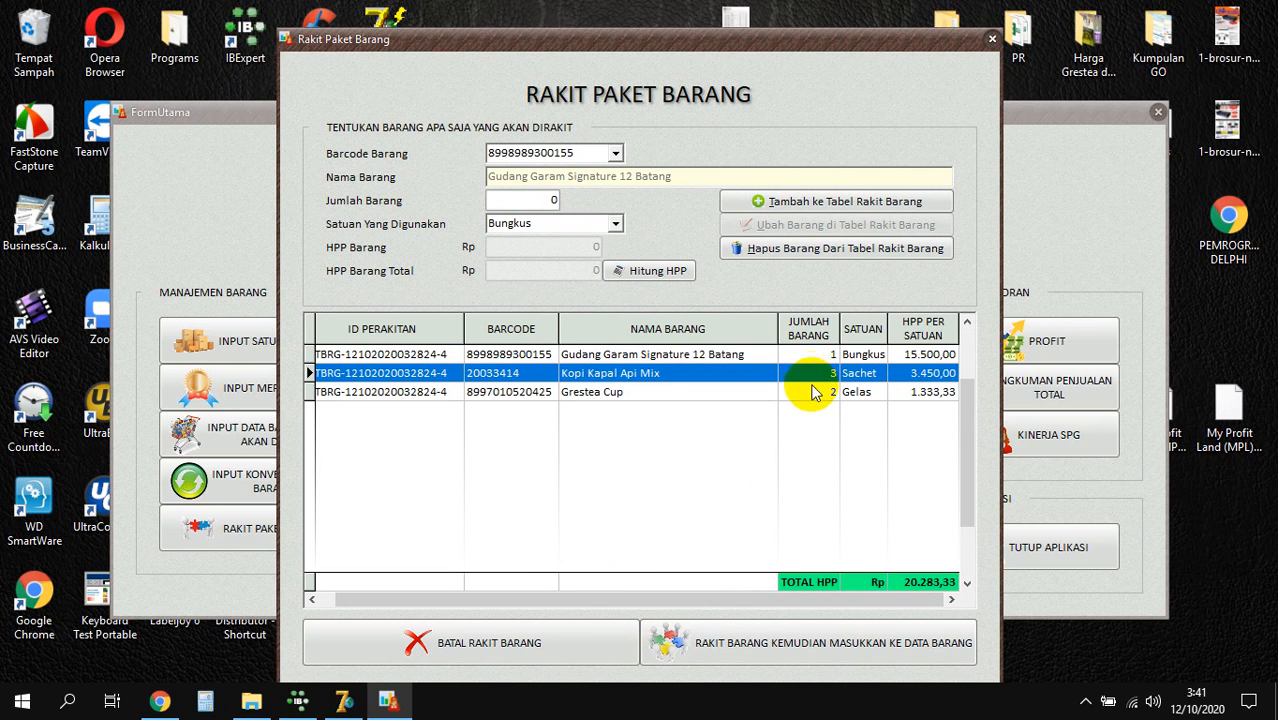
pyautogui.click(813, 395)
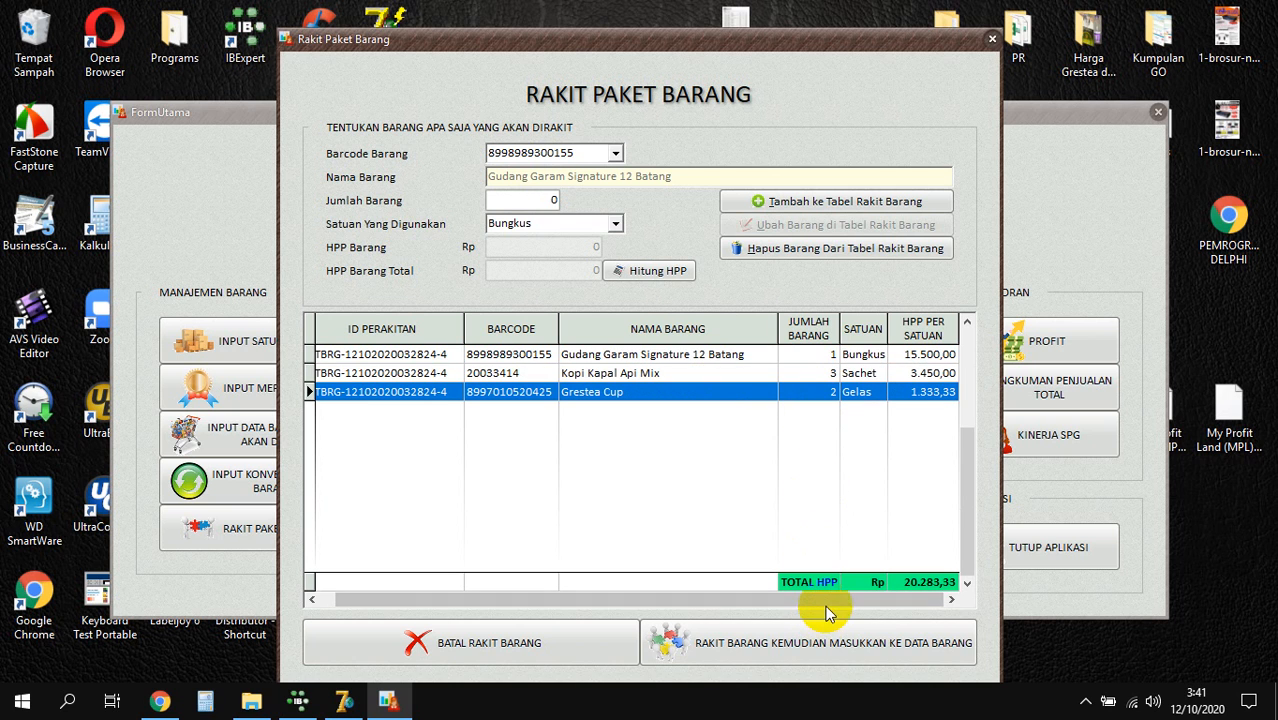
pyautogui.click(925, 356)
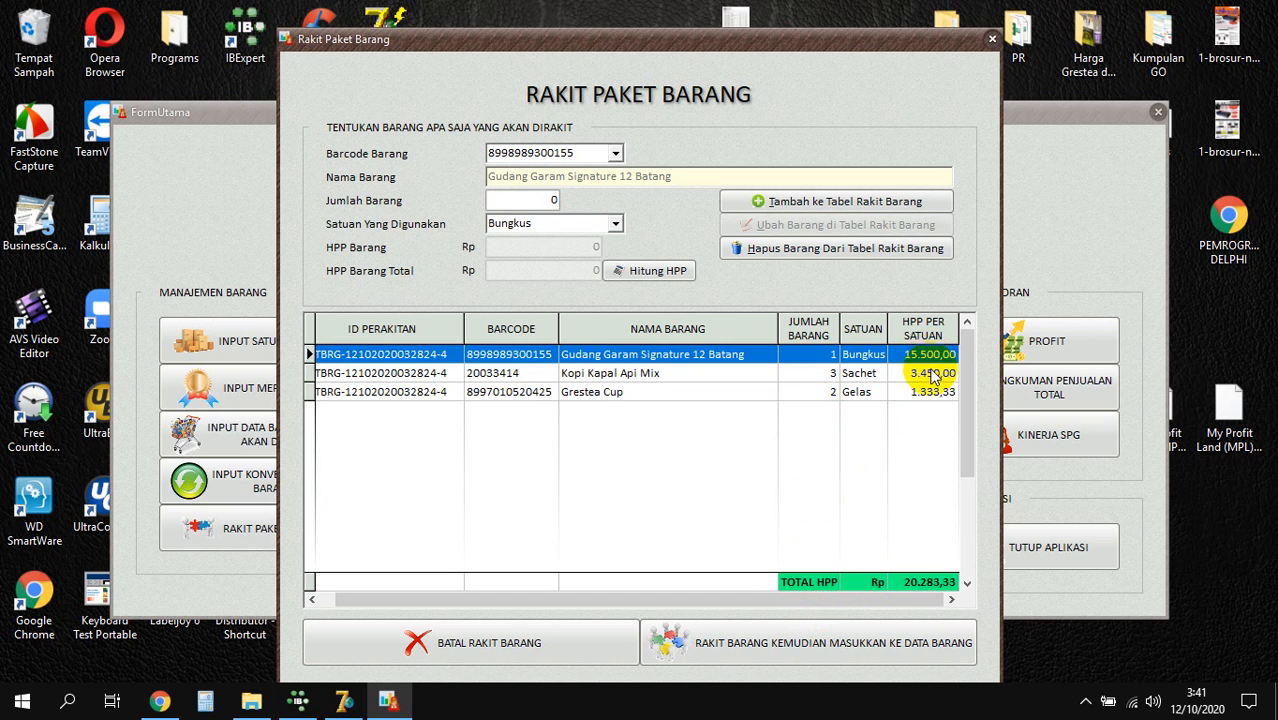
pyautogui.click(925, 374)
pyautogui.click(925, 393)
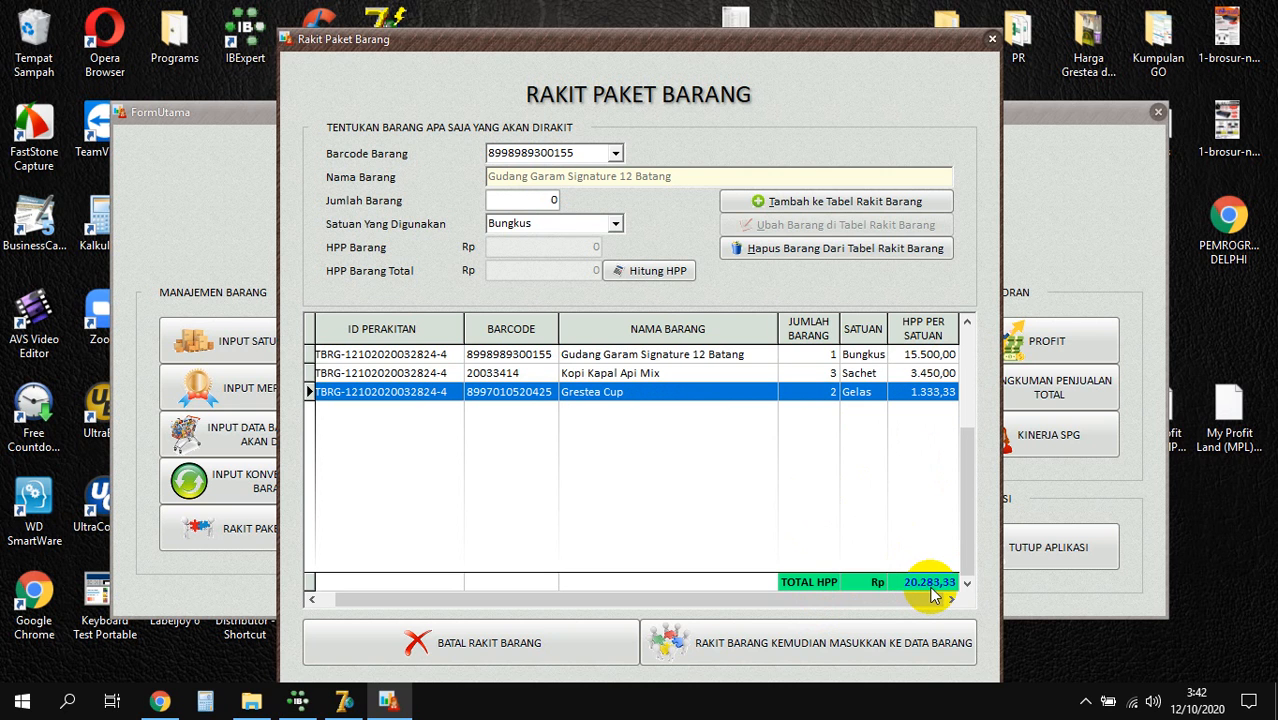
pyautogui.click(741, 654)
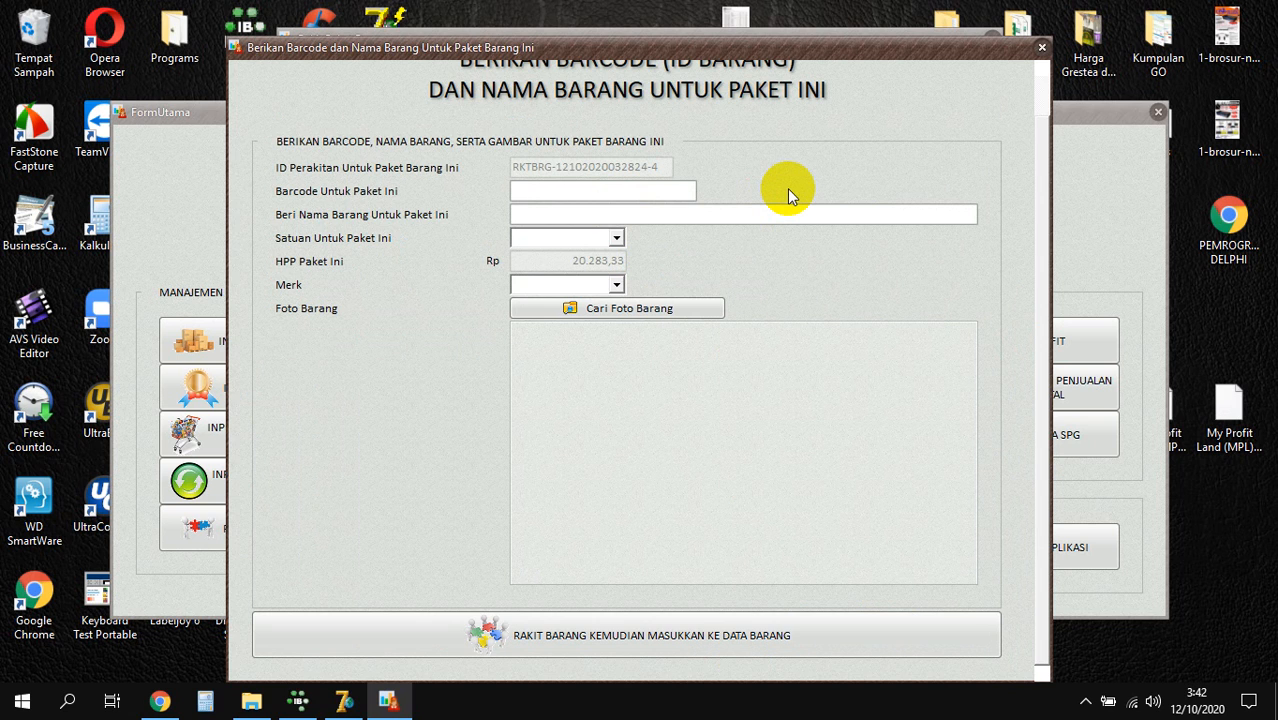
# Step: Fill the Berikan Barcode dialog with barcode 123456, name Paket Hemat 01, Satuan Paket and Merk Apa Bae
pyautogui.write('123456')
pyautogui.scroll(3, 801, 188)
pyautogui.scroll(-3, 801, 188)
pyautogui.write('Pa')
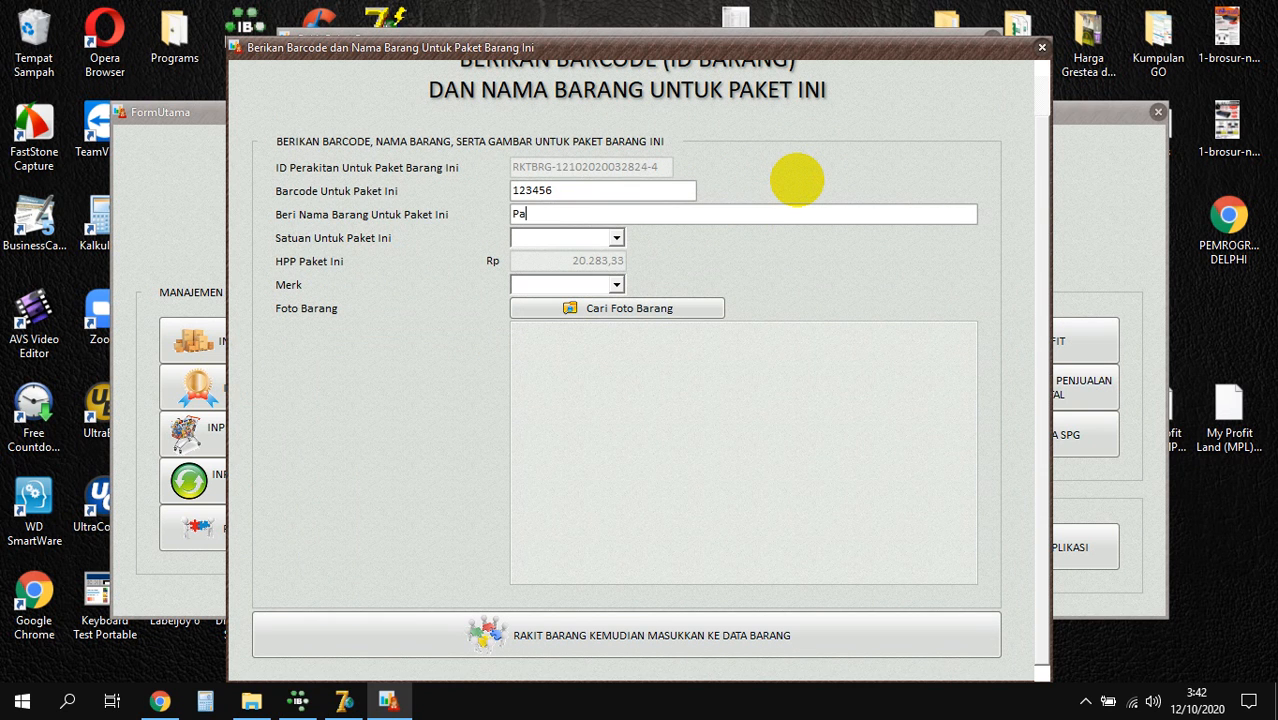
pyautogui.write('ket Hemat 01')
pyautogui.press('Tab')
pyautogui.write('Paket')
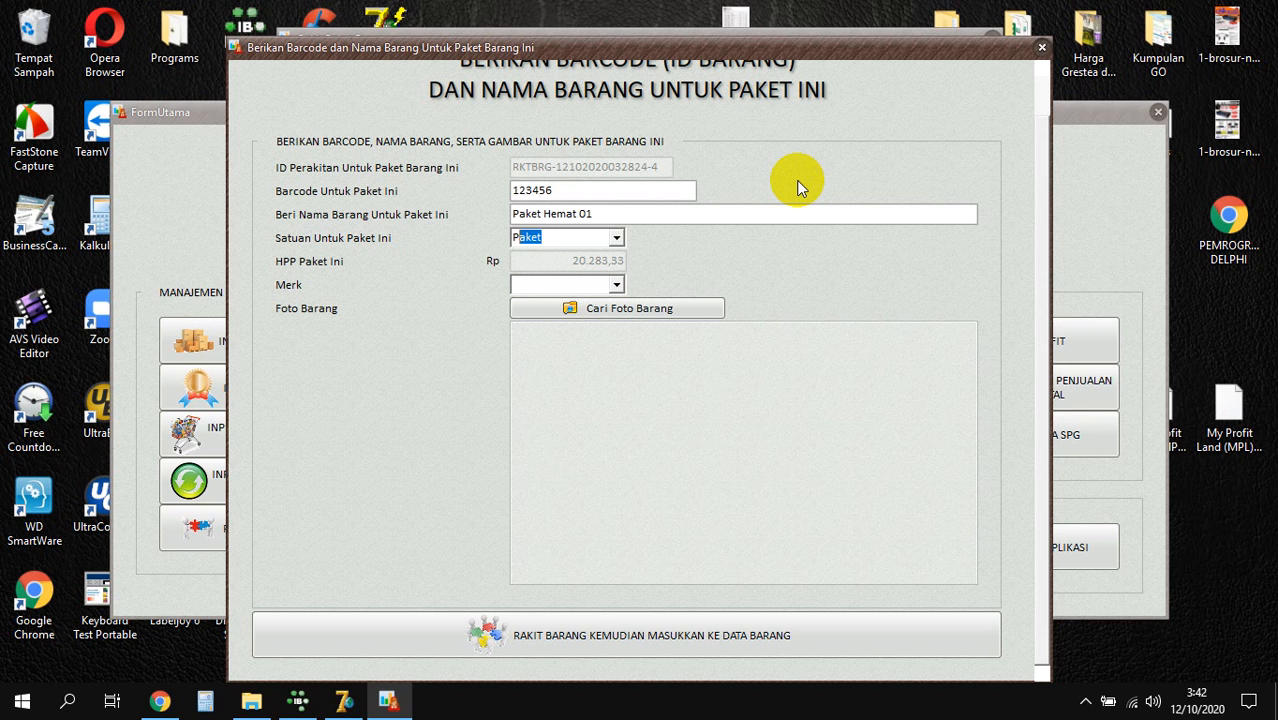
pyautogui.press('Tab')
pyautogui.click(612, 285)
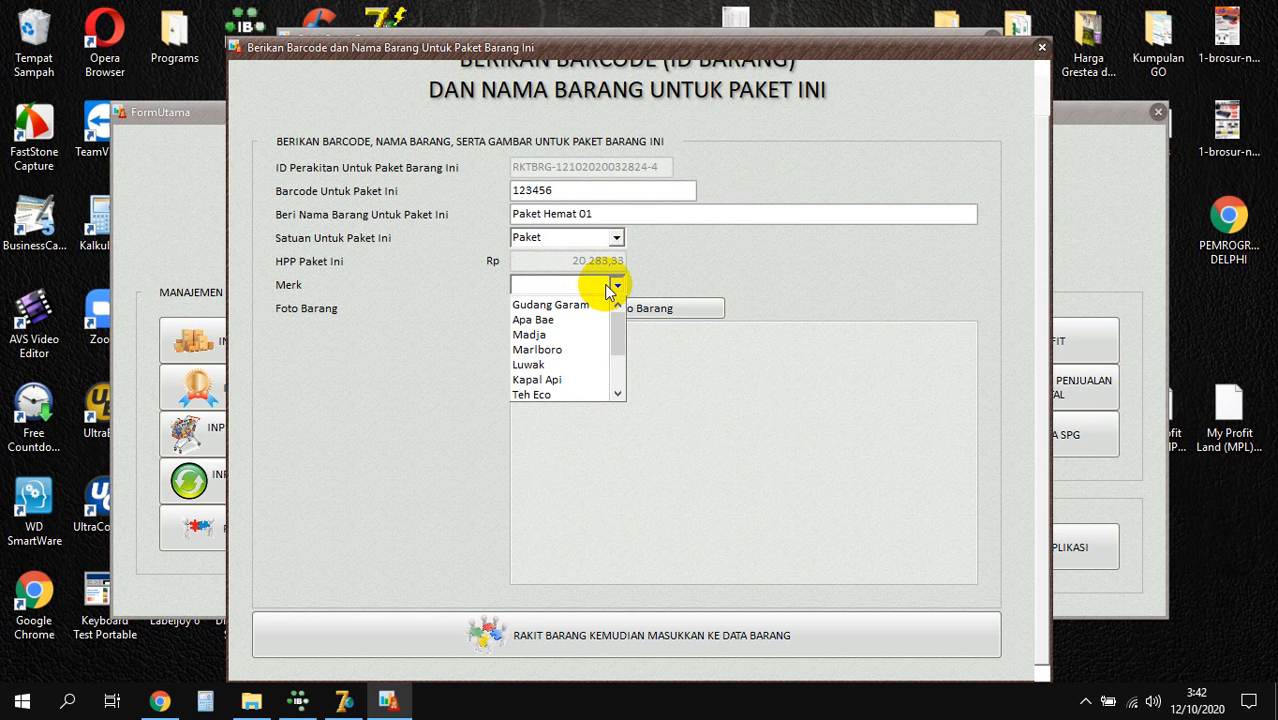
pyautogui.click(557, 320)
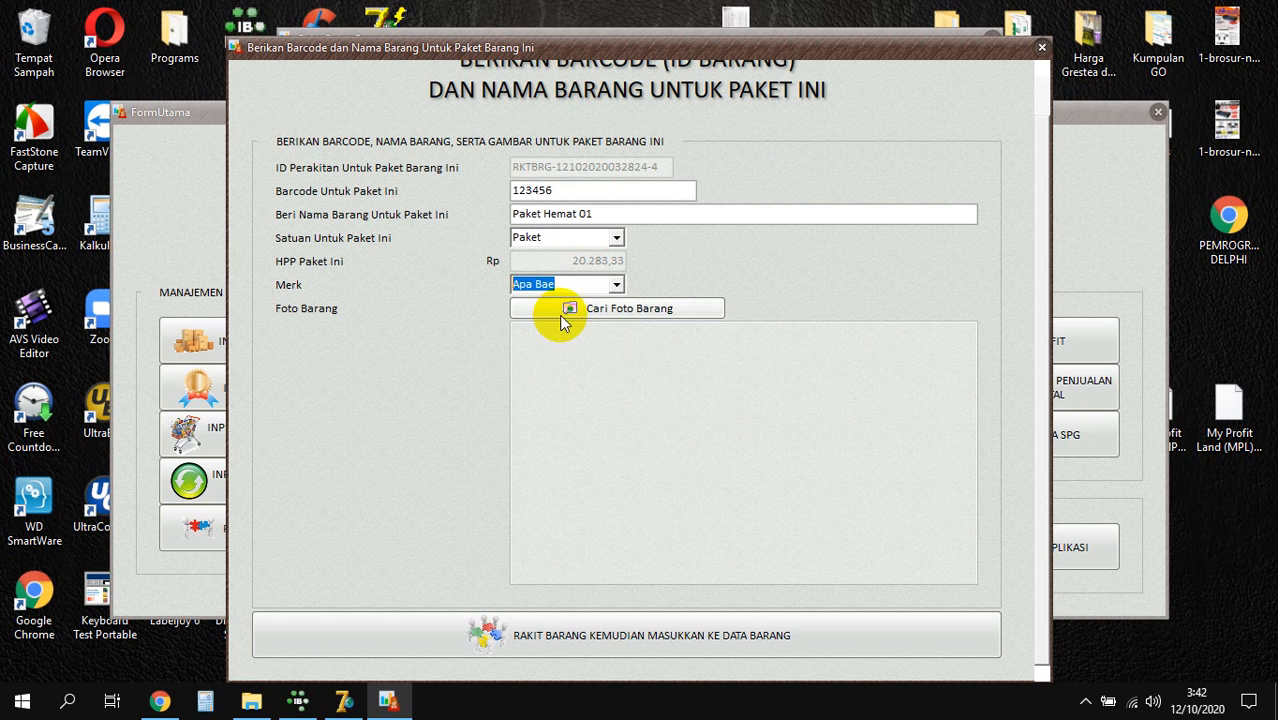
# Step: Attach photo _MG_0166 to Paket Hemat 01, then assemble and save it into Data Barang
pyautogui.click(567, 308)
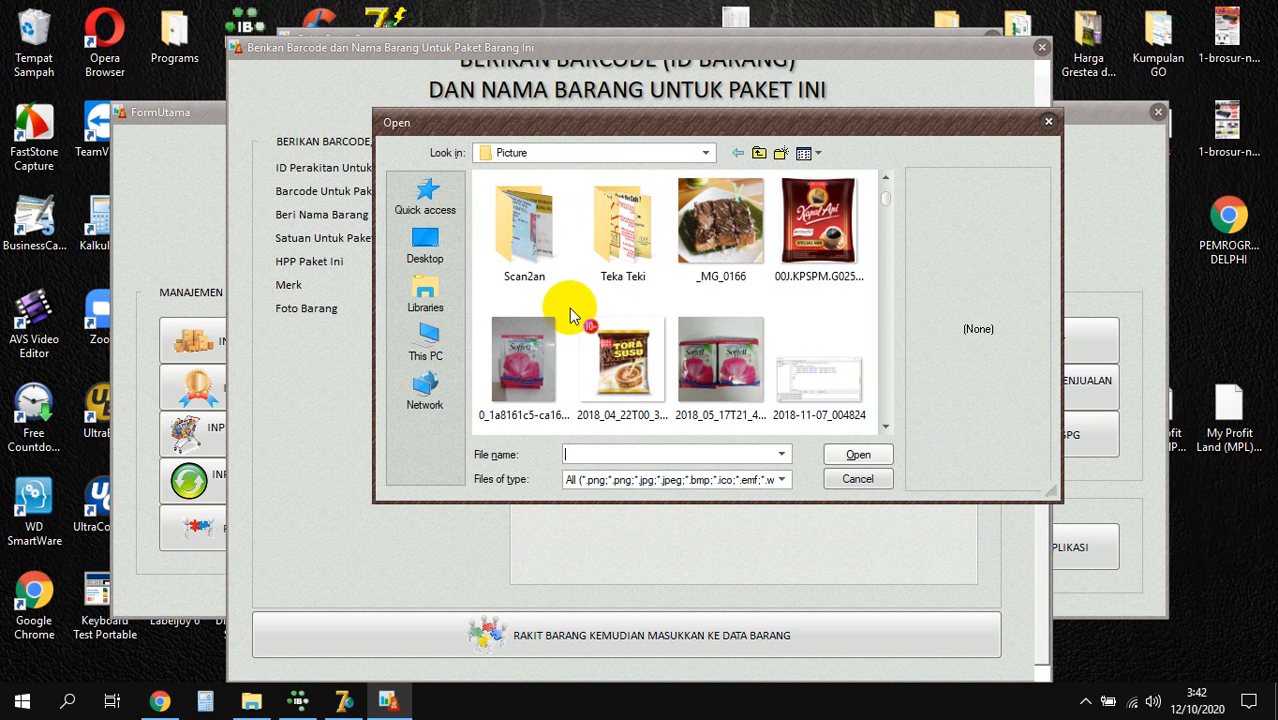
pyautogui.click(697, 228)
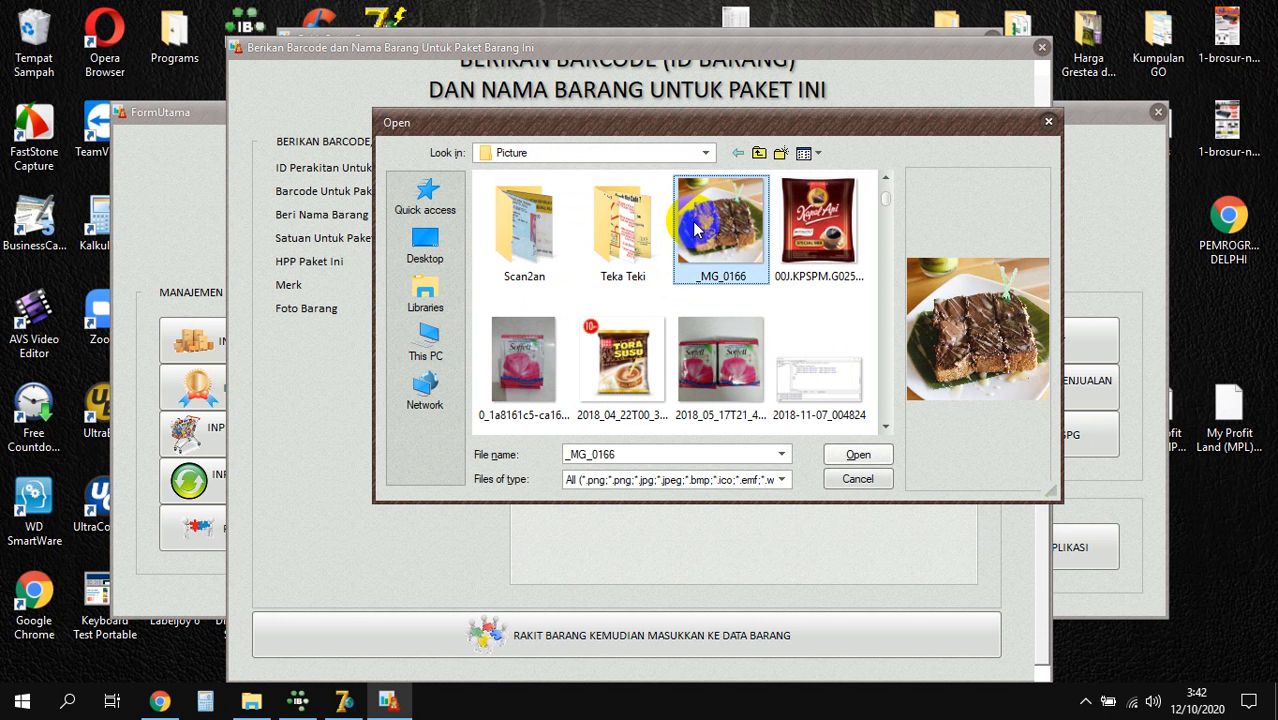
pyautogui.click(860, 452)
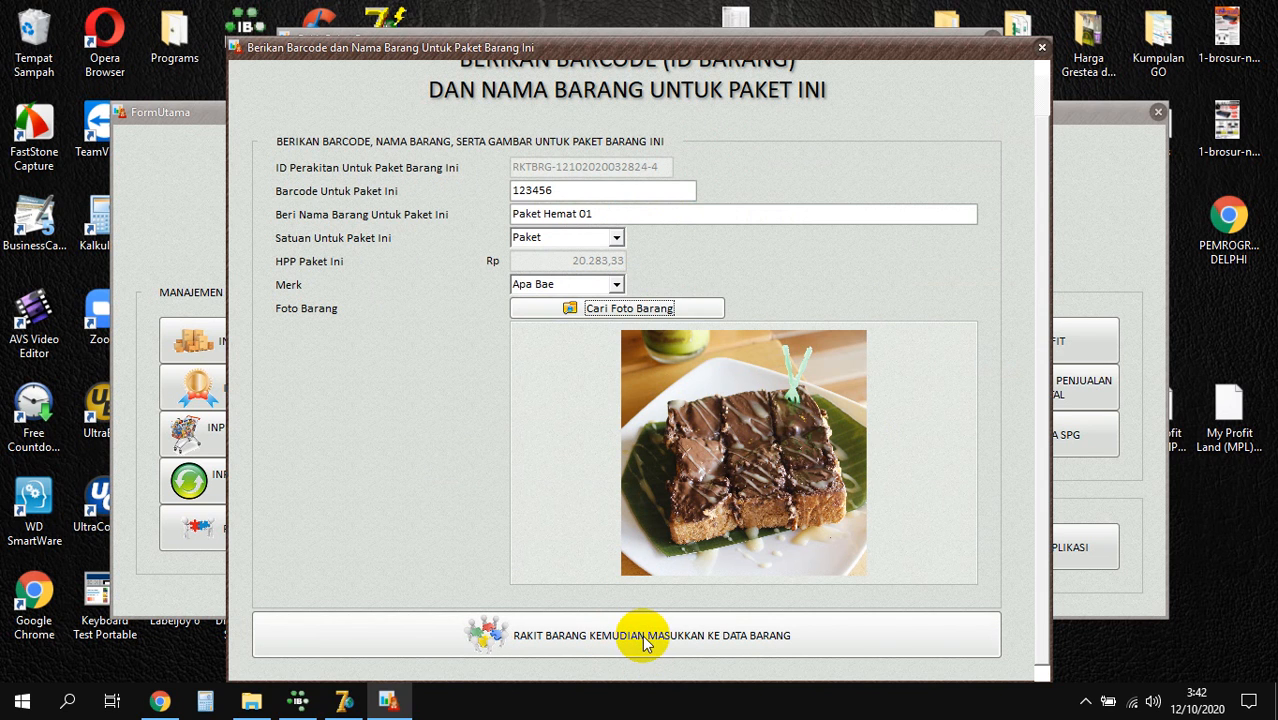
pyautogui.click(721, 642)
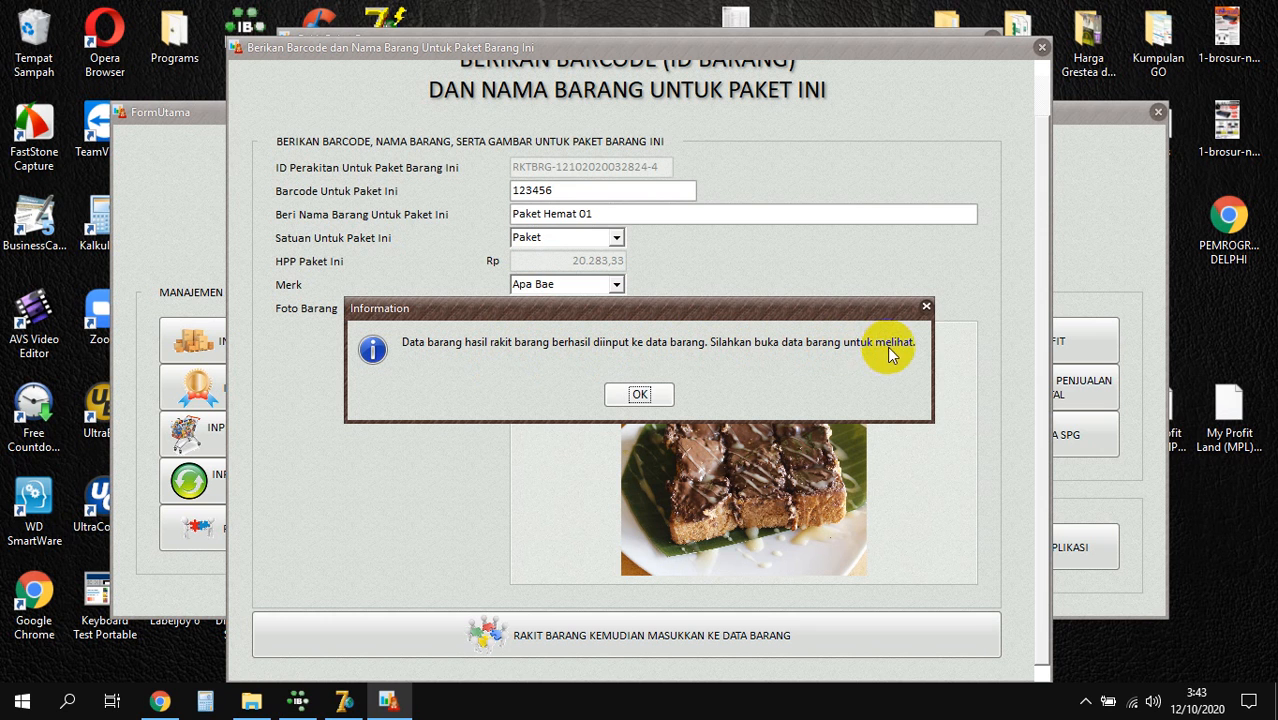
# Step: Dismiss the success and database error messages and close the Rakit Paket Barang window
pyautogui.click(652, 394)
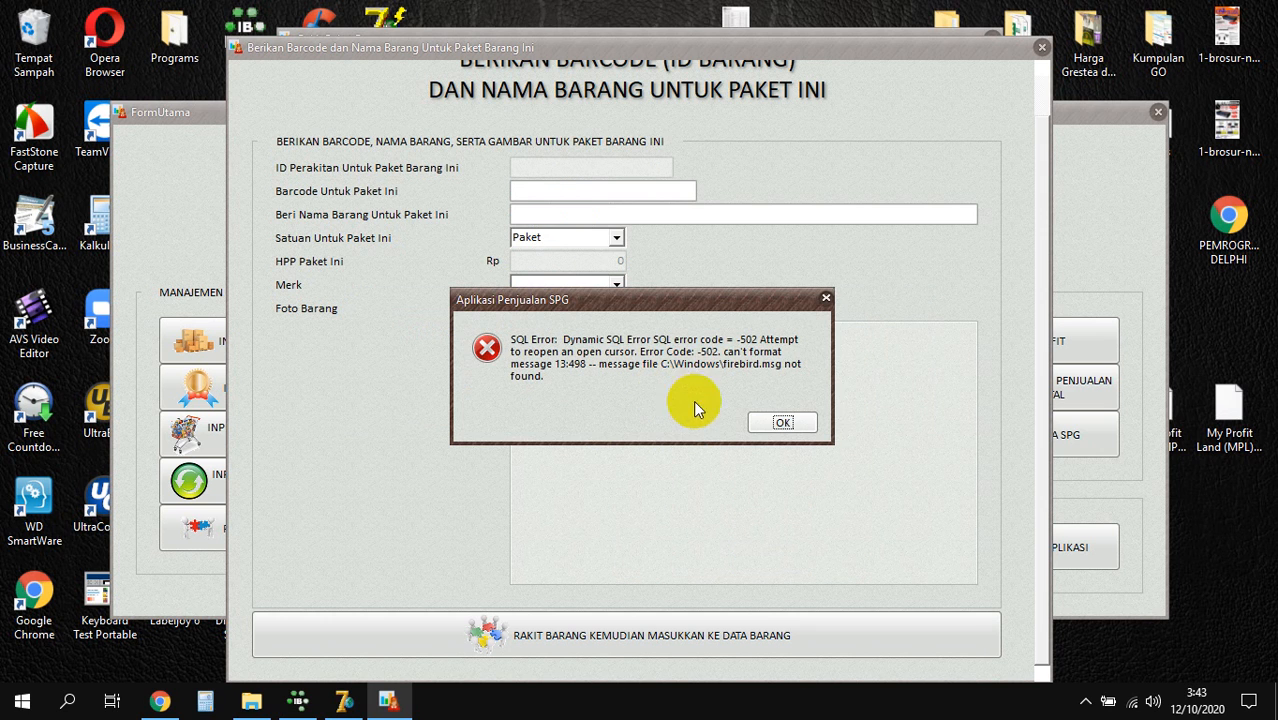
pyautogui.click(769, 427)
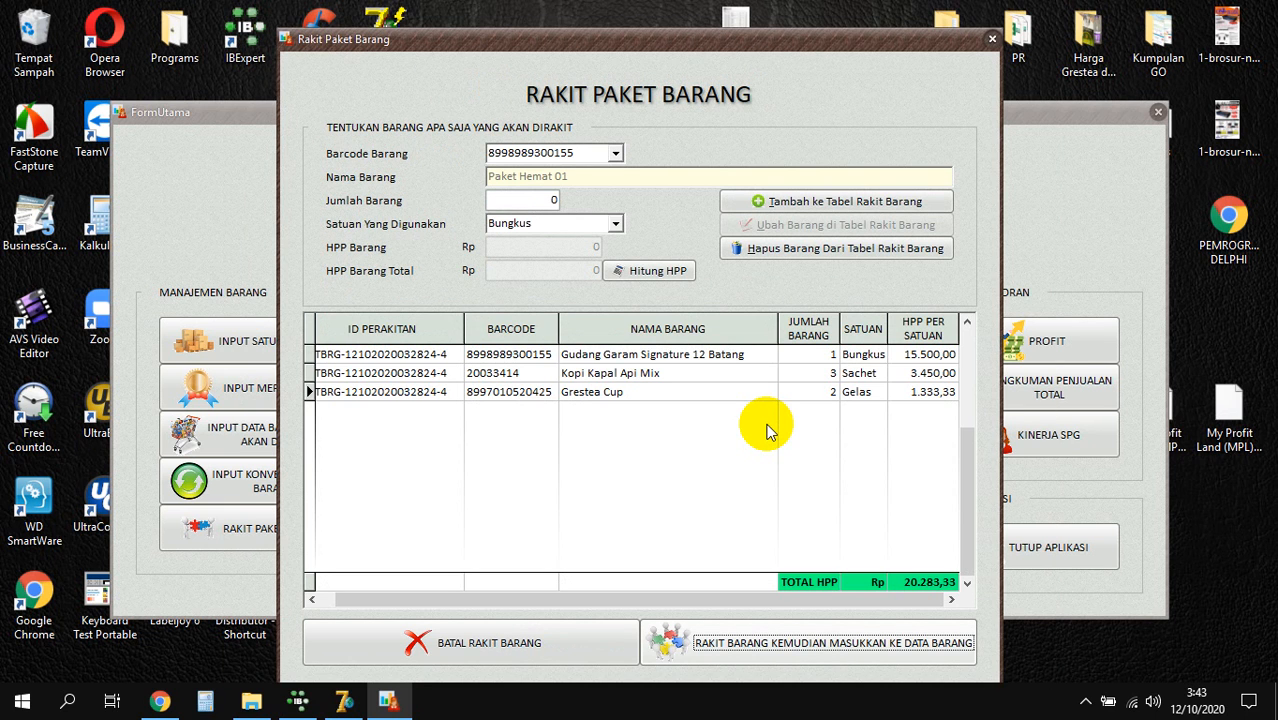
pyautogui.click(992, 39)
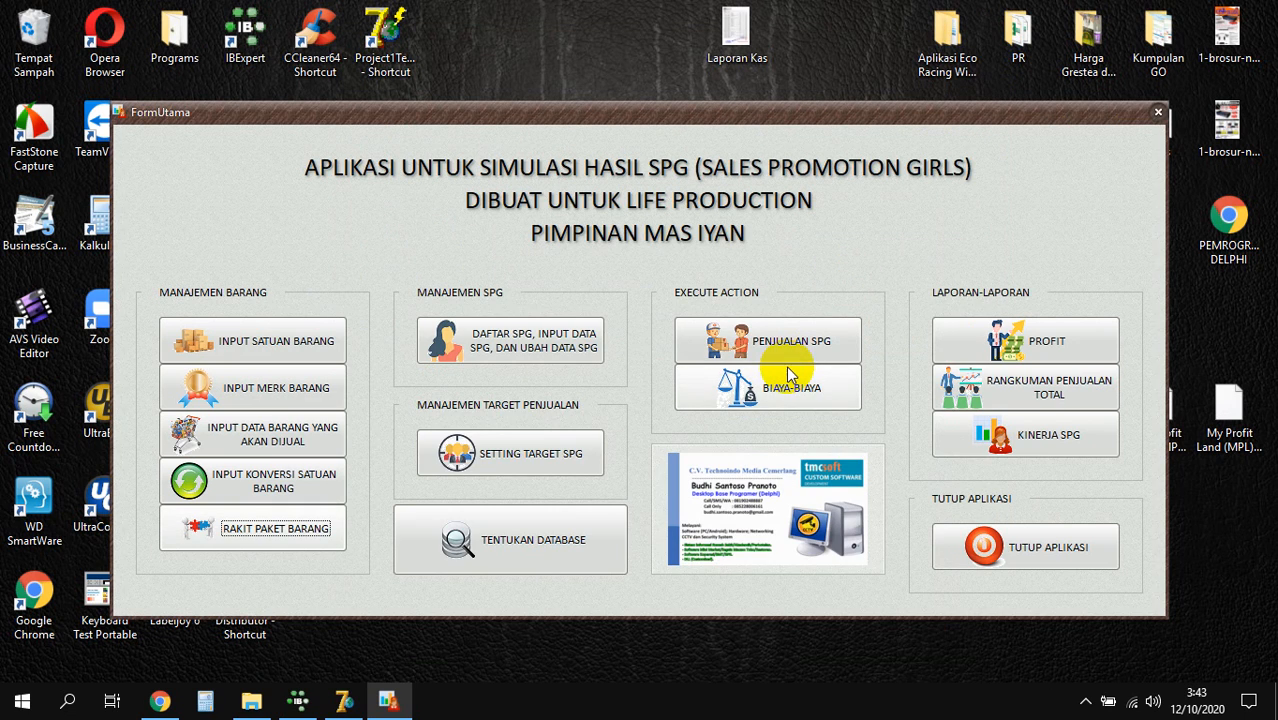
pyautogui.click(318, 438)
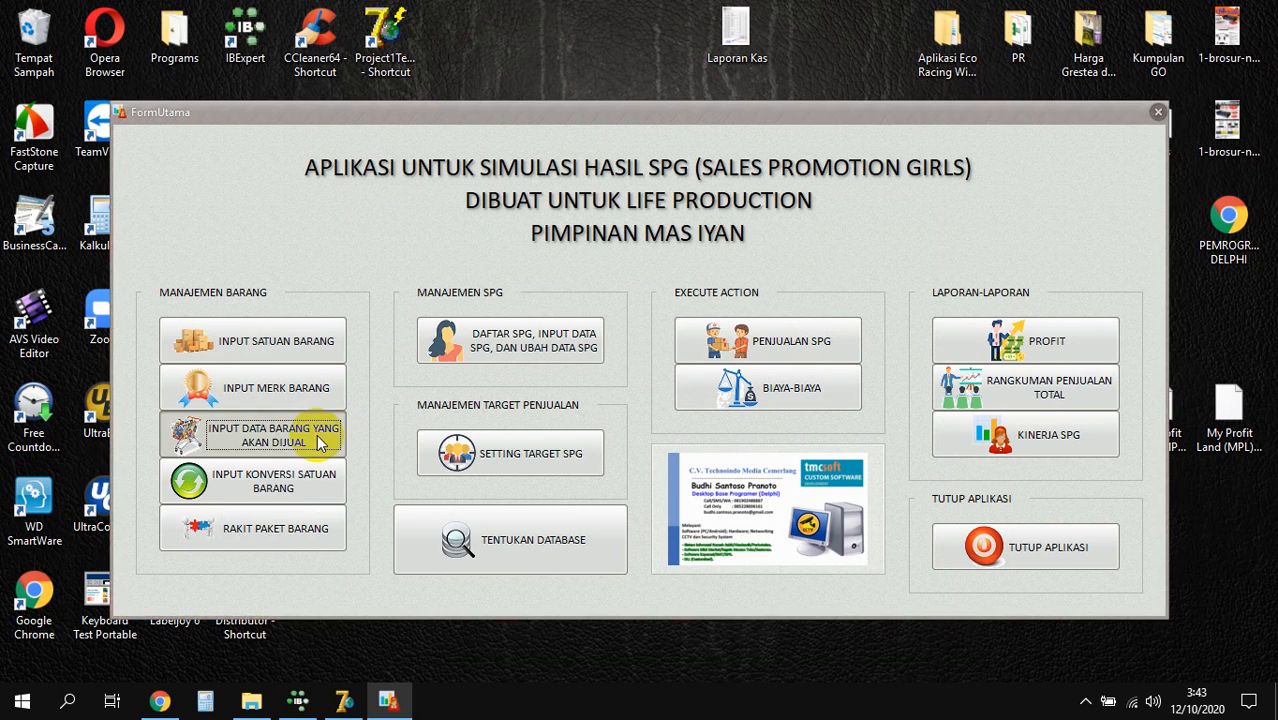
pyautogui.click(342, 512)
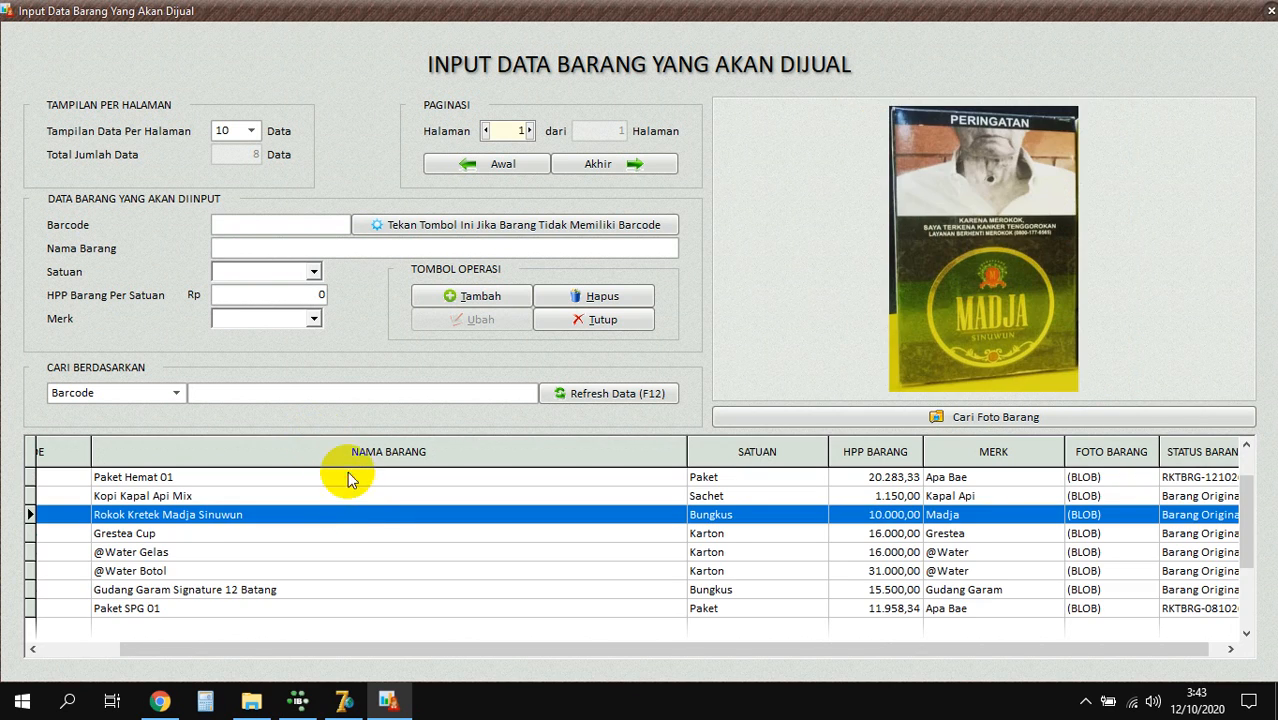
pyautogui.click(347, 476)
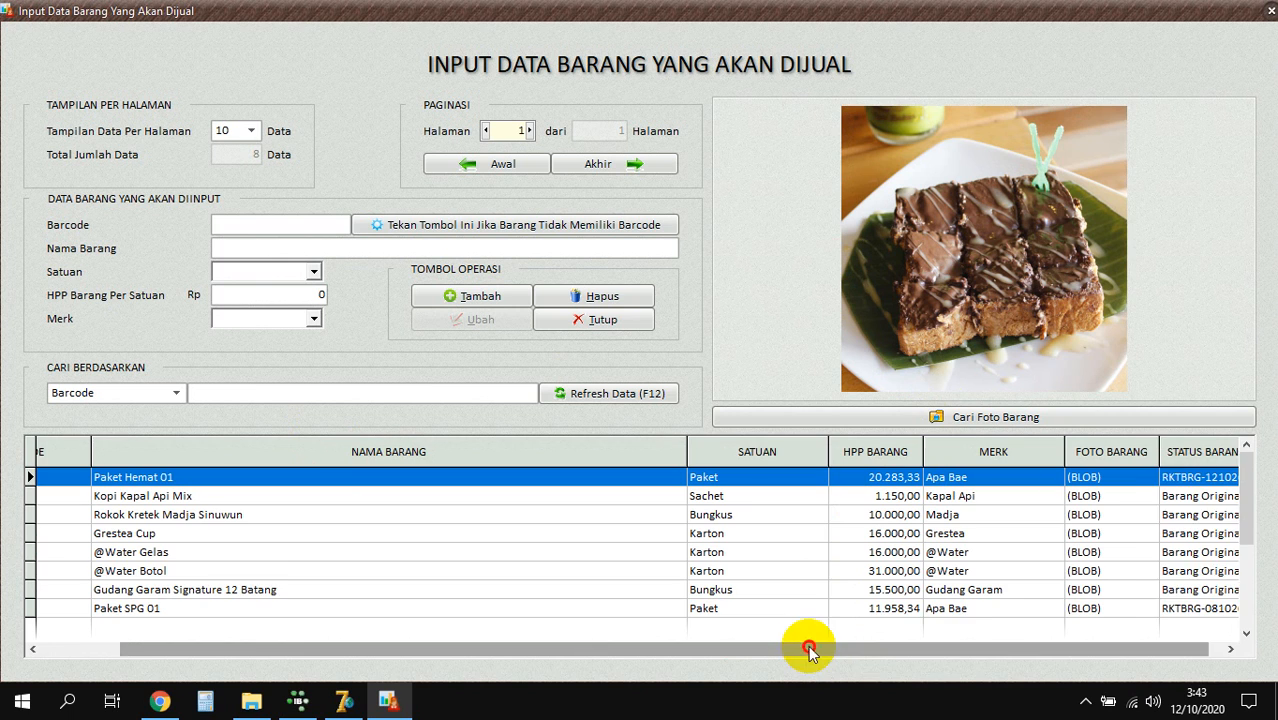
pyautogui.moveTo(808, 648); pyautogui.dragTo(988, 650)
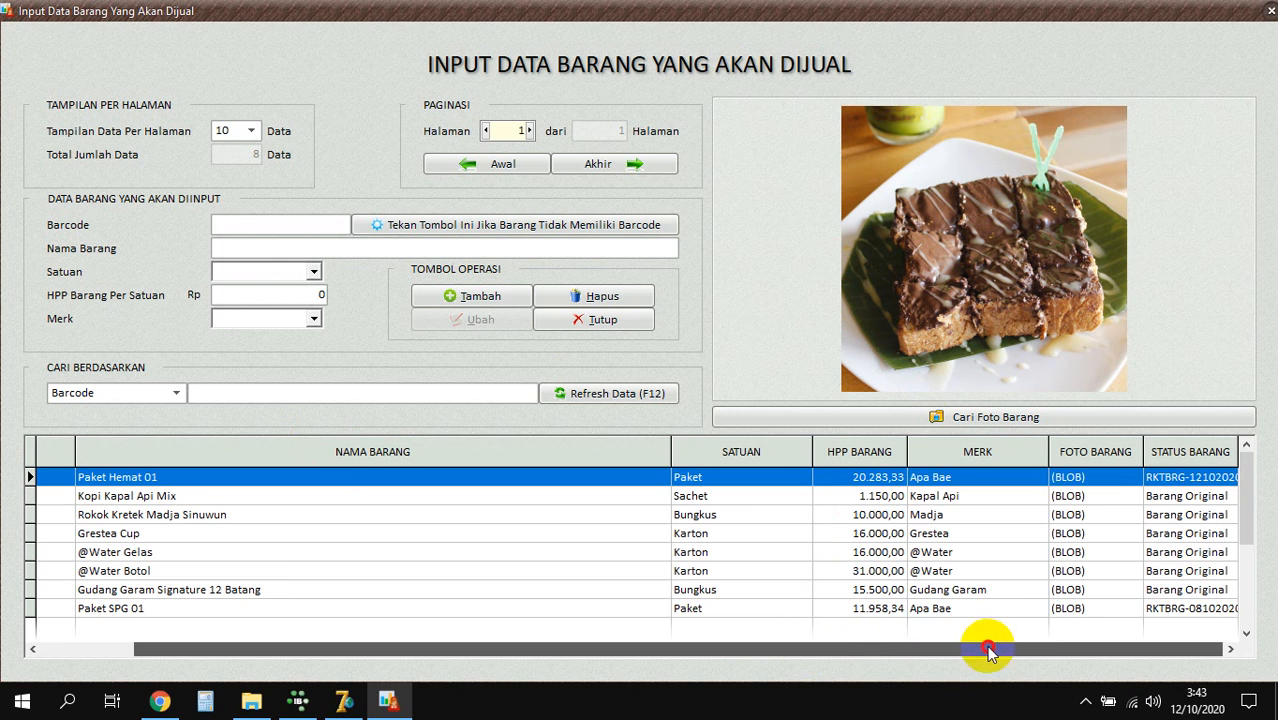
pyautogui.click(1190, 496)
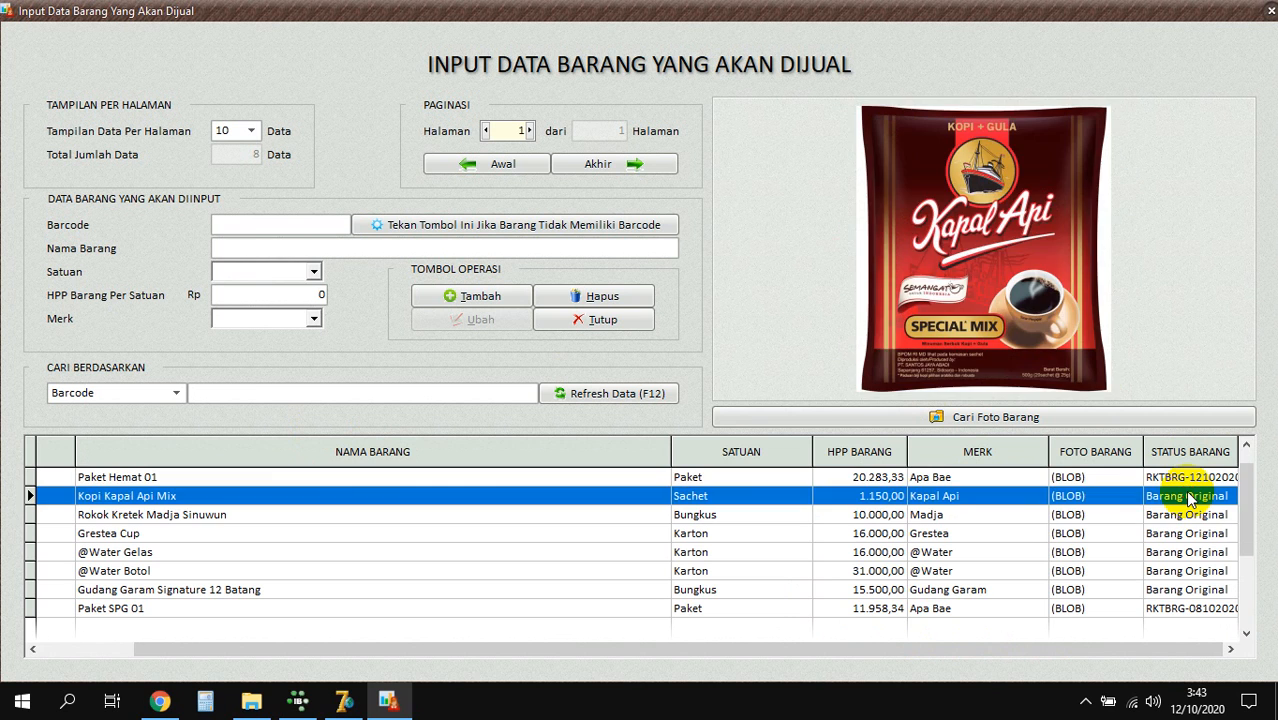
pyautogui.click(1180, 514)
pyautogui.click(1180, 533)
pyautogui.click(1180, 570)
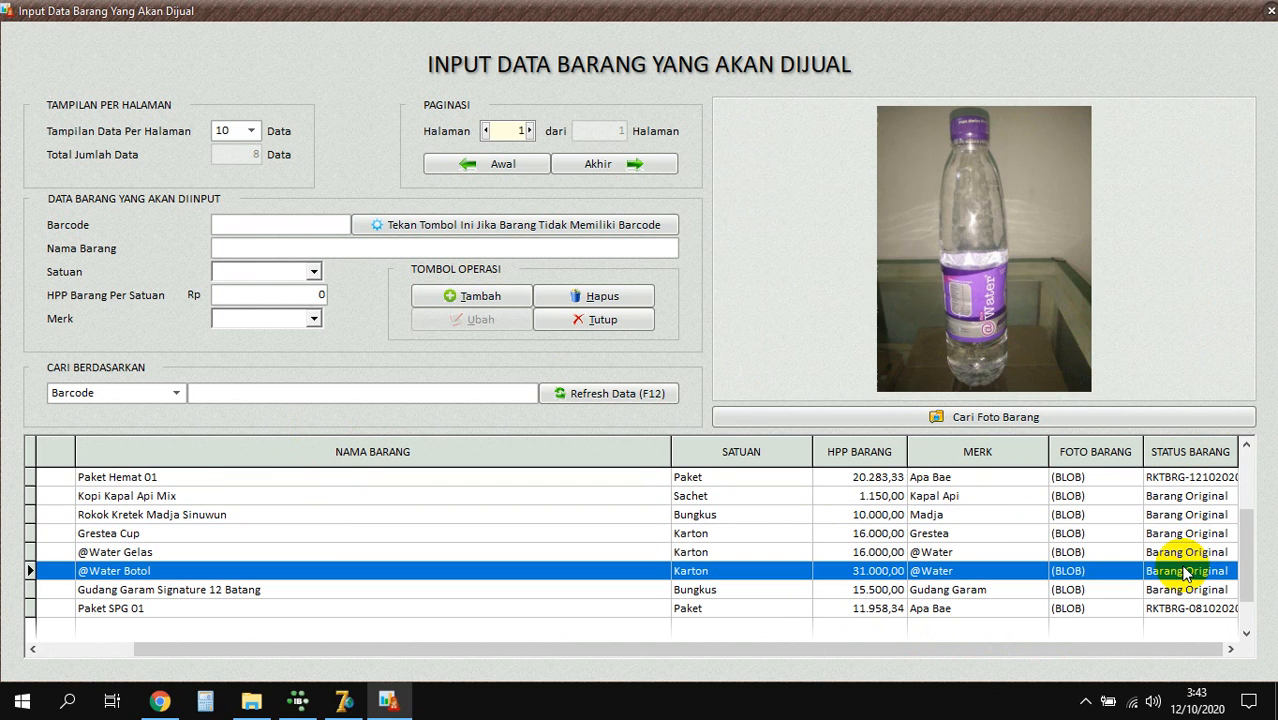
pyautogui.click(1184, 484)
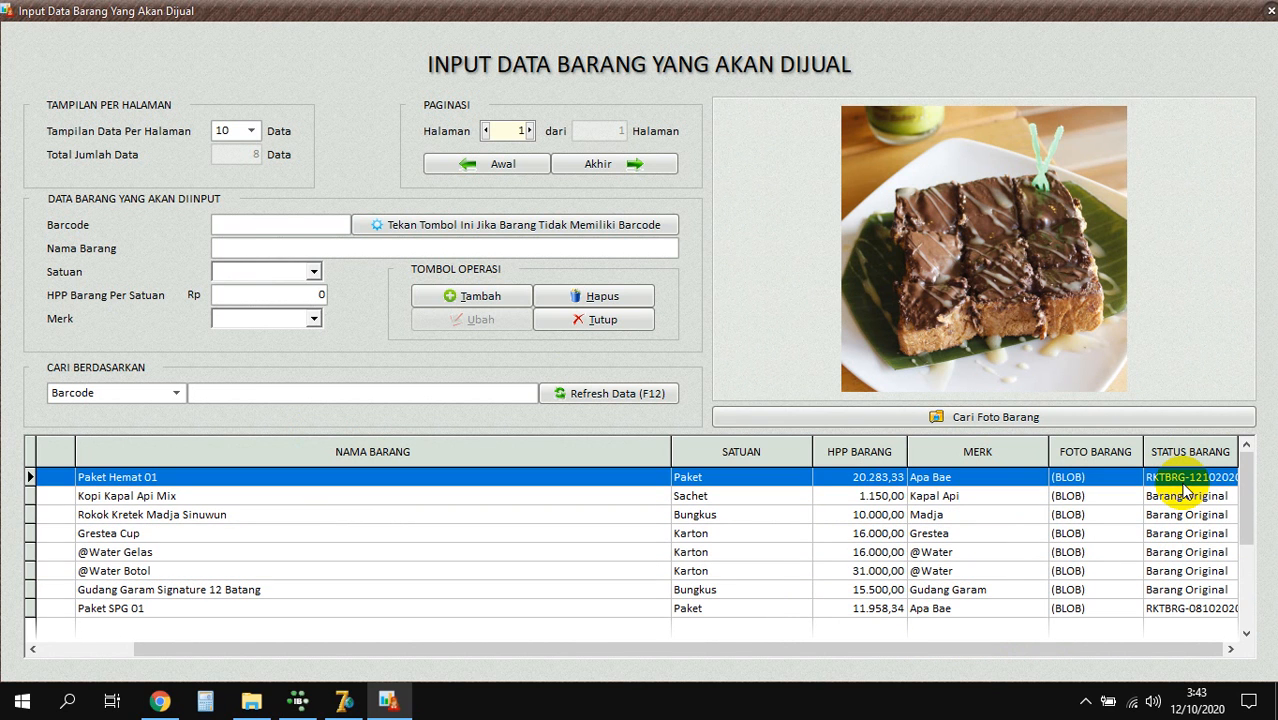
pyautogui.click(551, 319)
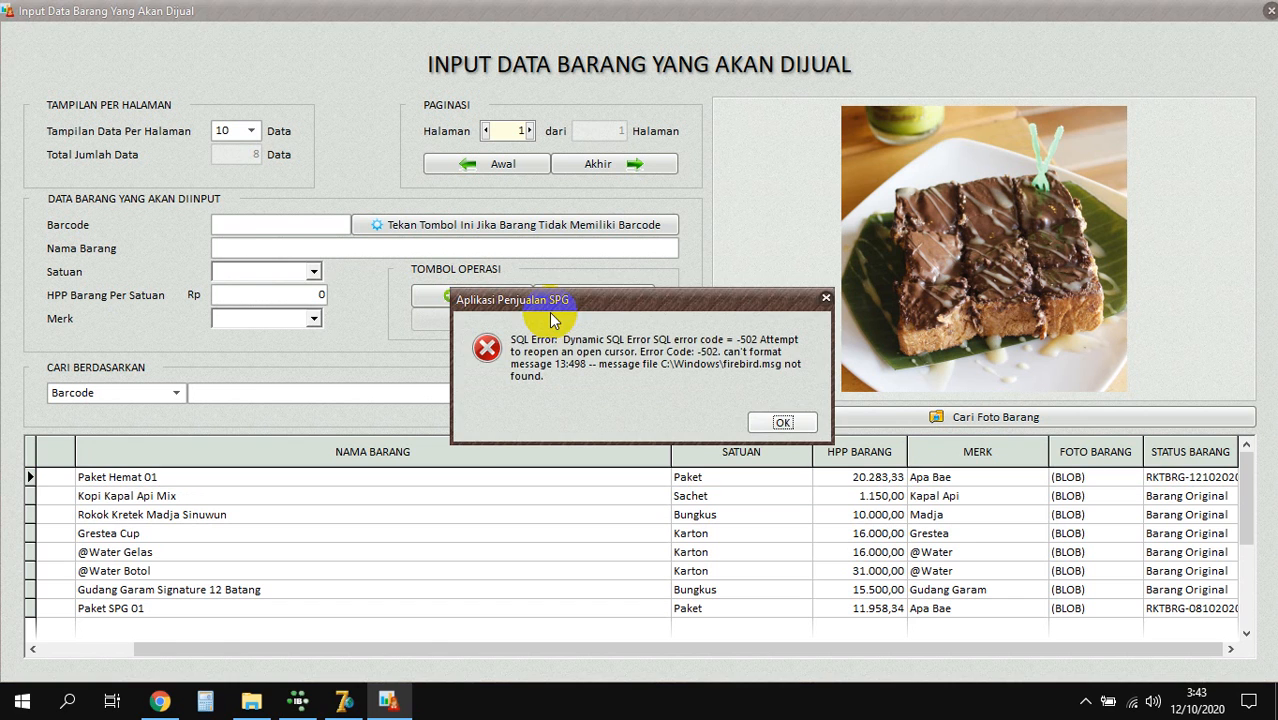
pyautogui.click(780, 424)
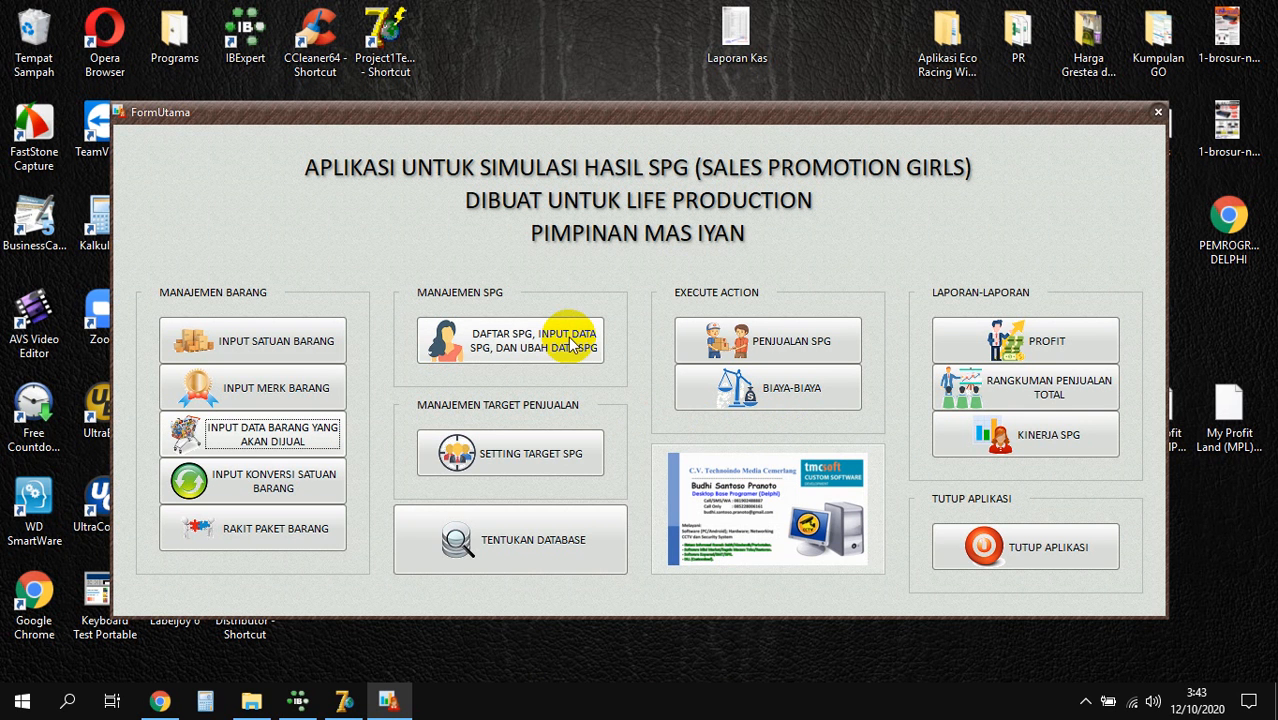
# Step: Quit the application, relaunch Aplikasi Penjualan SPG from the desktop, and move FormUtama lower
pyautogui.click(1008, 548)
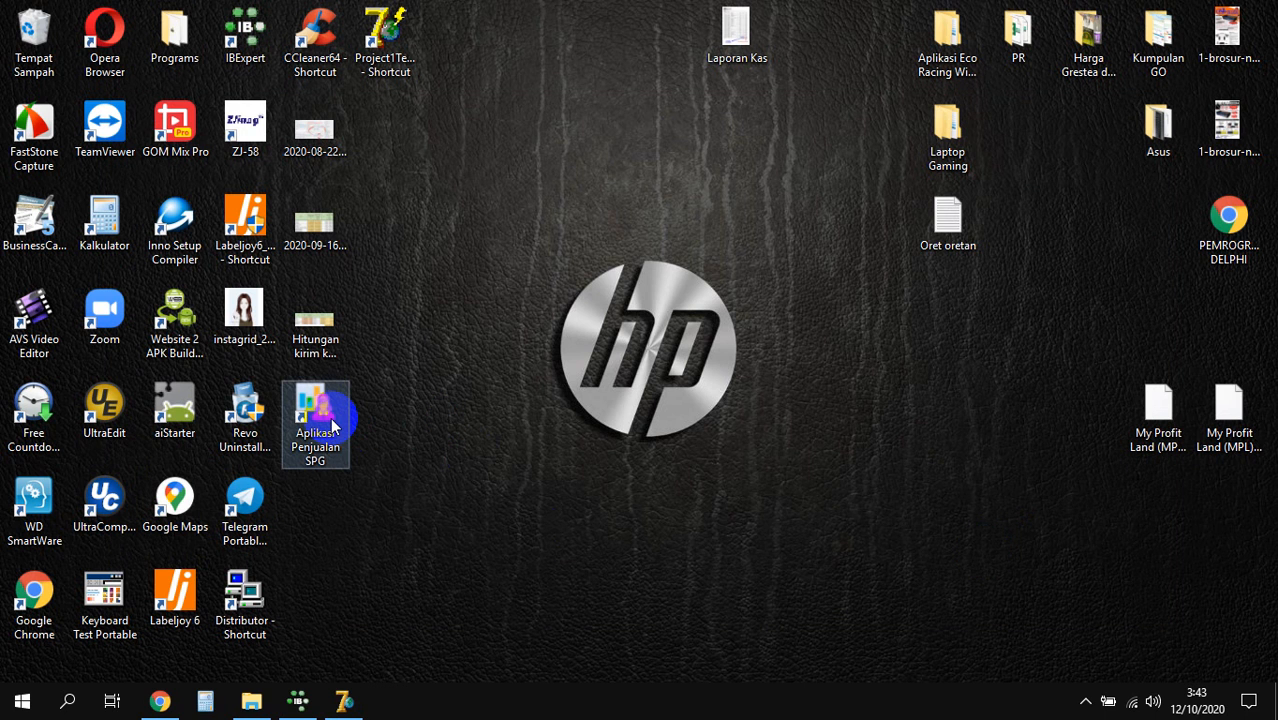
pyautogui.click(332, 425)
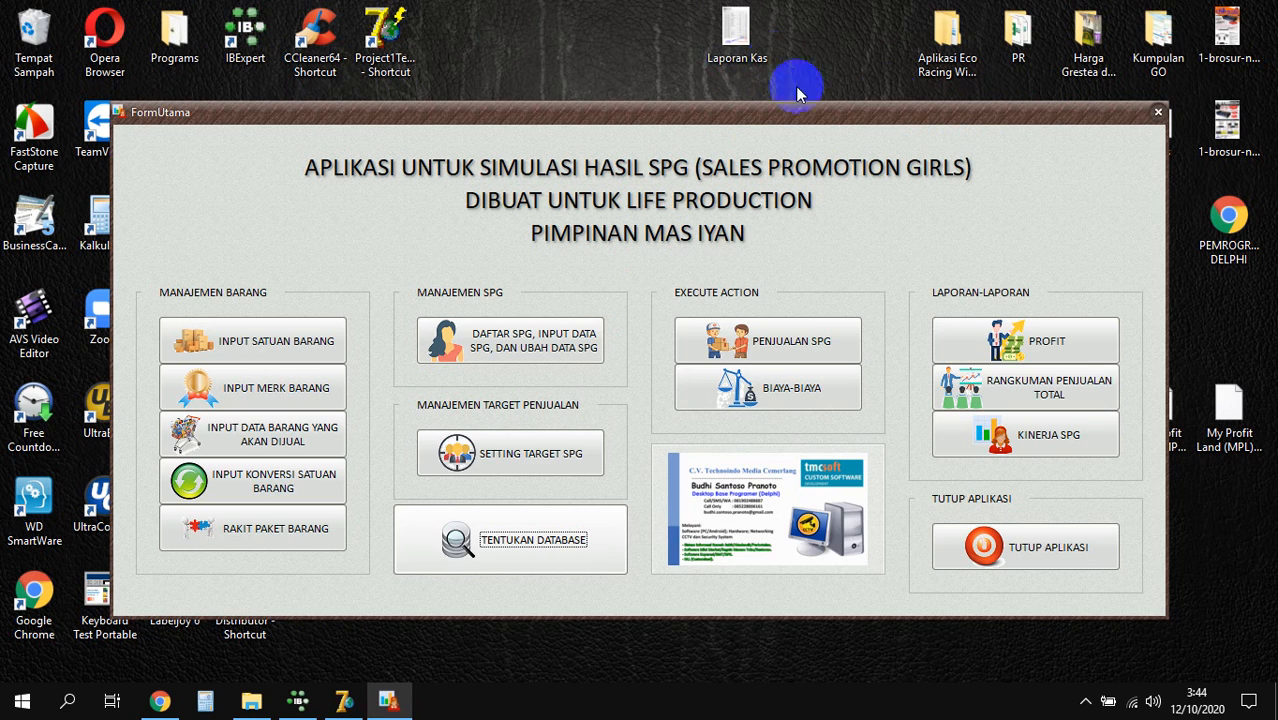
pyautogui.moveTo(1056, 111); pyautogui.dragTo(1076, 265)
# Step: Open the Oret oretan notes file and add blank lines after its existing text
pyautogui.click(948, 222)
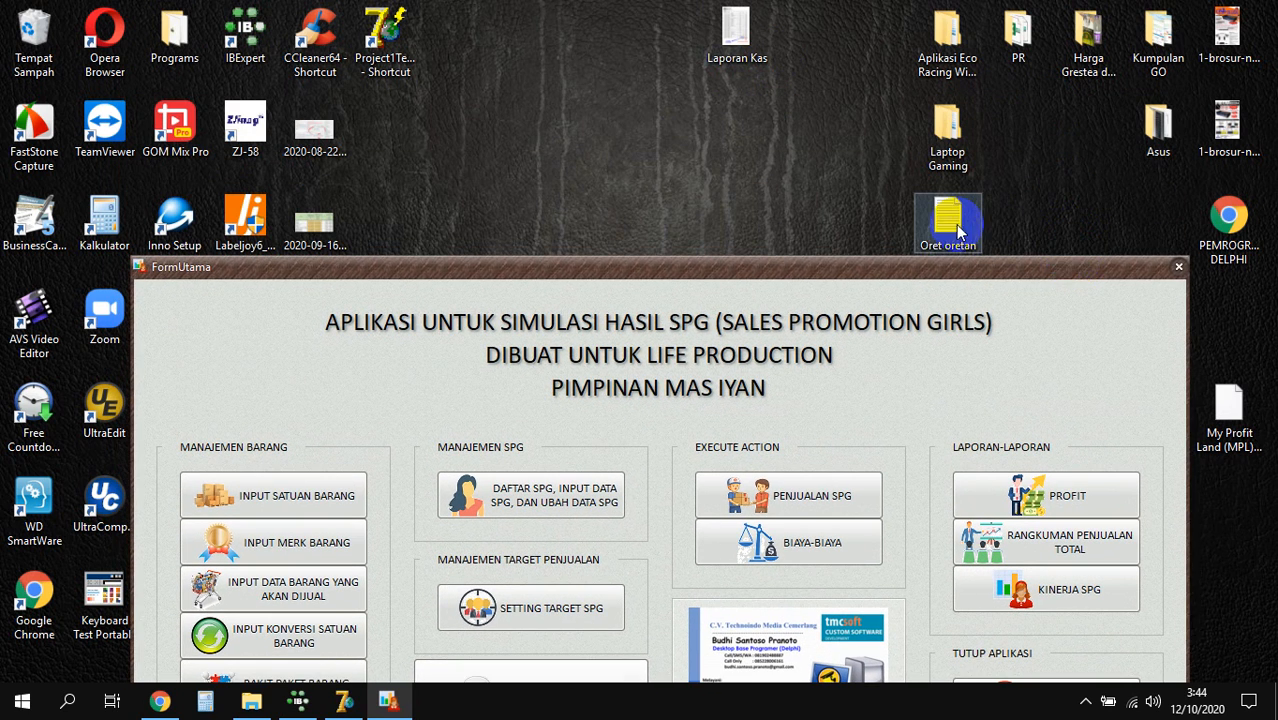
pyautogui.doubleClick(950, 224)
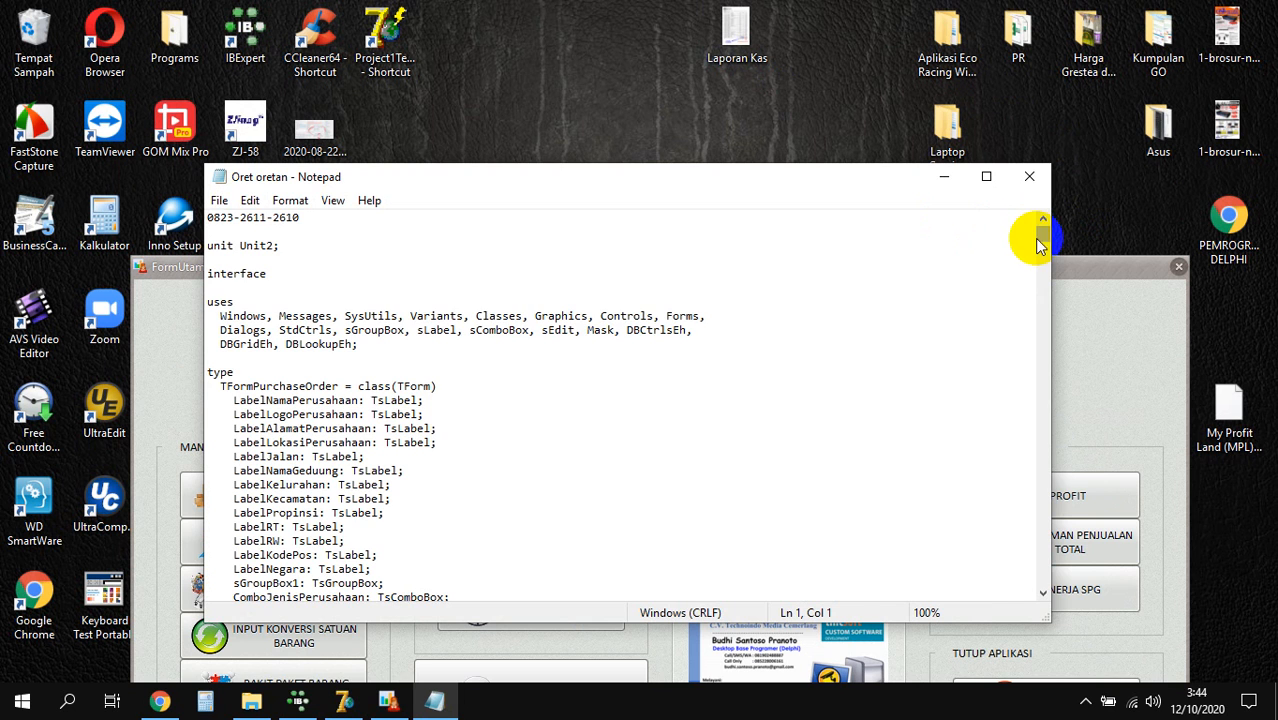
pyautogui.moveTo(1041, 234); pyautogui.dragTo(1063, 622)
pyautogui.click(957, 597)
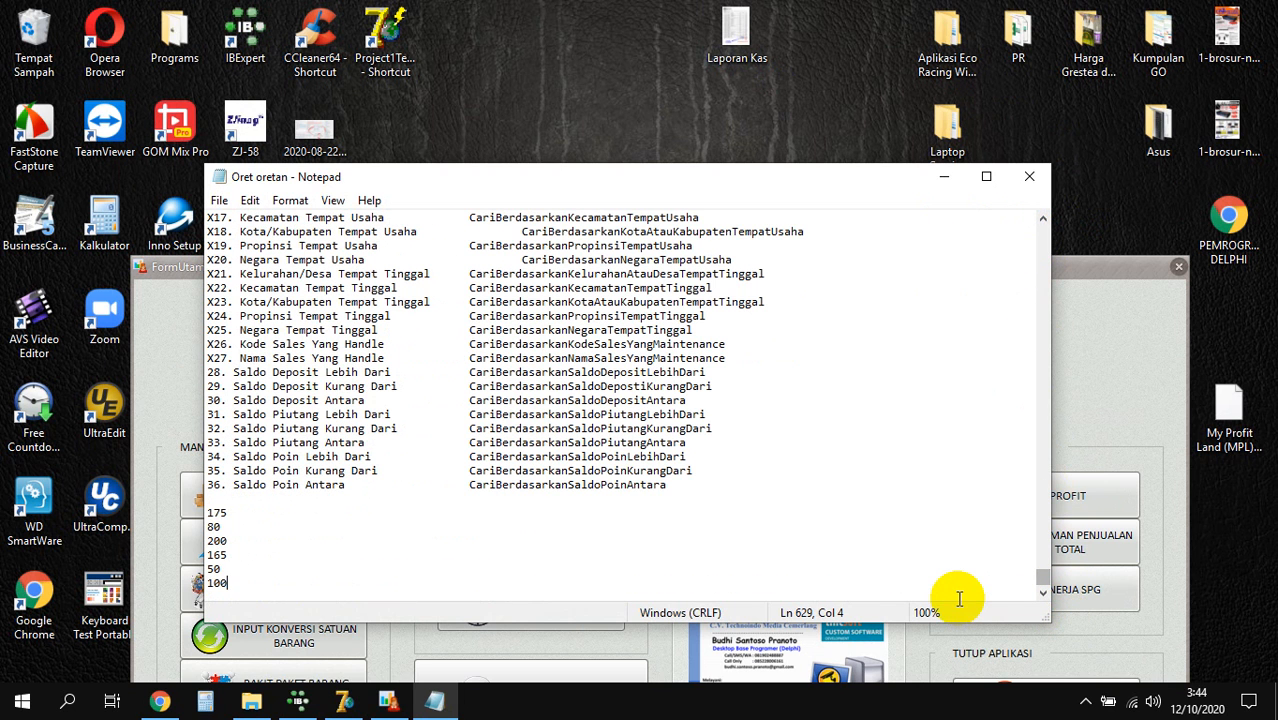
pyautogui.press('Return')
pyautogui.press('Return')
pyautogui.press('Return')
pyautogui.press('Return')
pyautogui.press('Return')
pyautogui.press('Return')
pyautogui.press('Return')
pyautogui.press('Return')
pyautogui.press('Return')
pyautogui.press('Return')
pyautogui.press('Return')
pyautogui.press('Return')
pyautogui.press('Return')
pyautogui.press('Return')
pyautogui.press('Return')
pyautogui.press('Return')
pyautogui.press('Return')
pyautogui.press('Return')
pyautogui.press('Return')
pyautogui.press('Return')
pyautogui.press('Return')
pyautogui.press('Return')
pyautogui.press('Return')
pyautogui.press('Return')
pyautogui.press('Return')
pyautogui.press('Return')
pyautogui.press('Return')
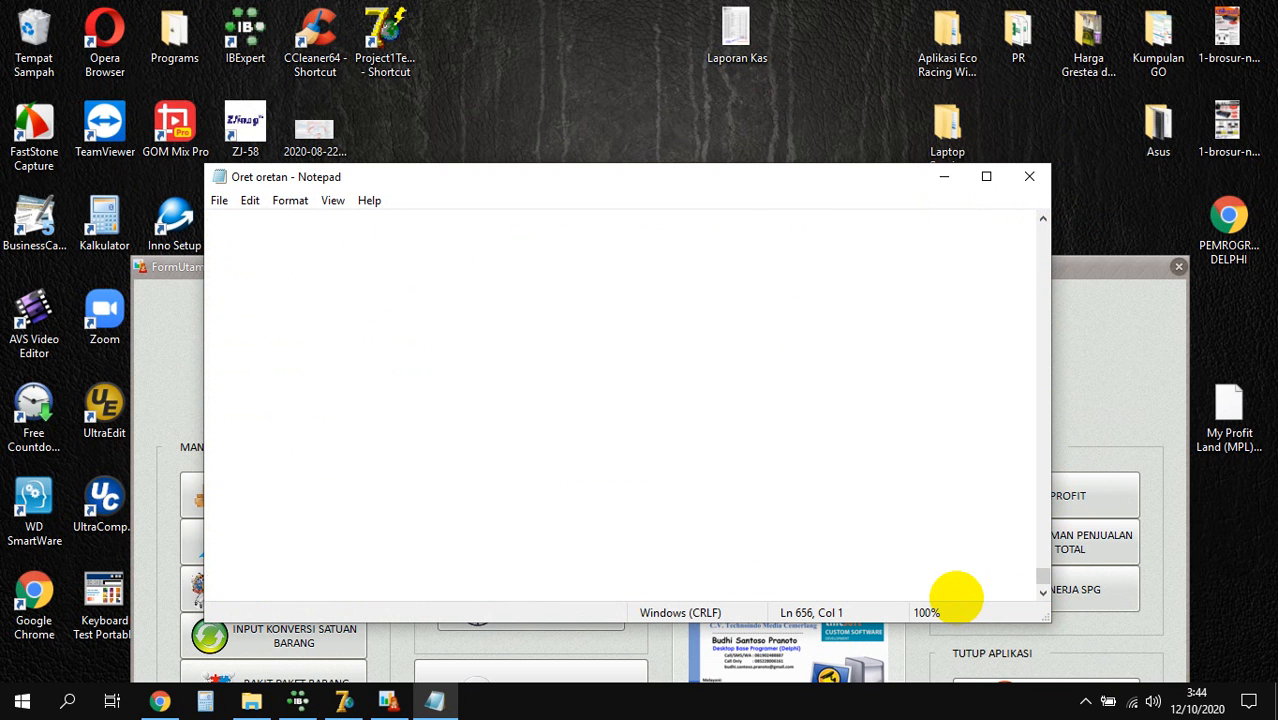
# Step: Write notes 'Error setelah menutup rakit barang...' and 'Tambahkan tombol generate barcode pada rakit barang...'
pyautogui.click(230, 228)
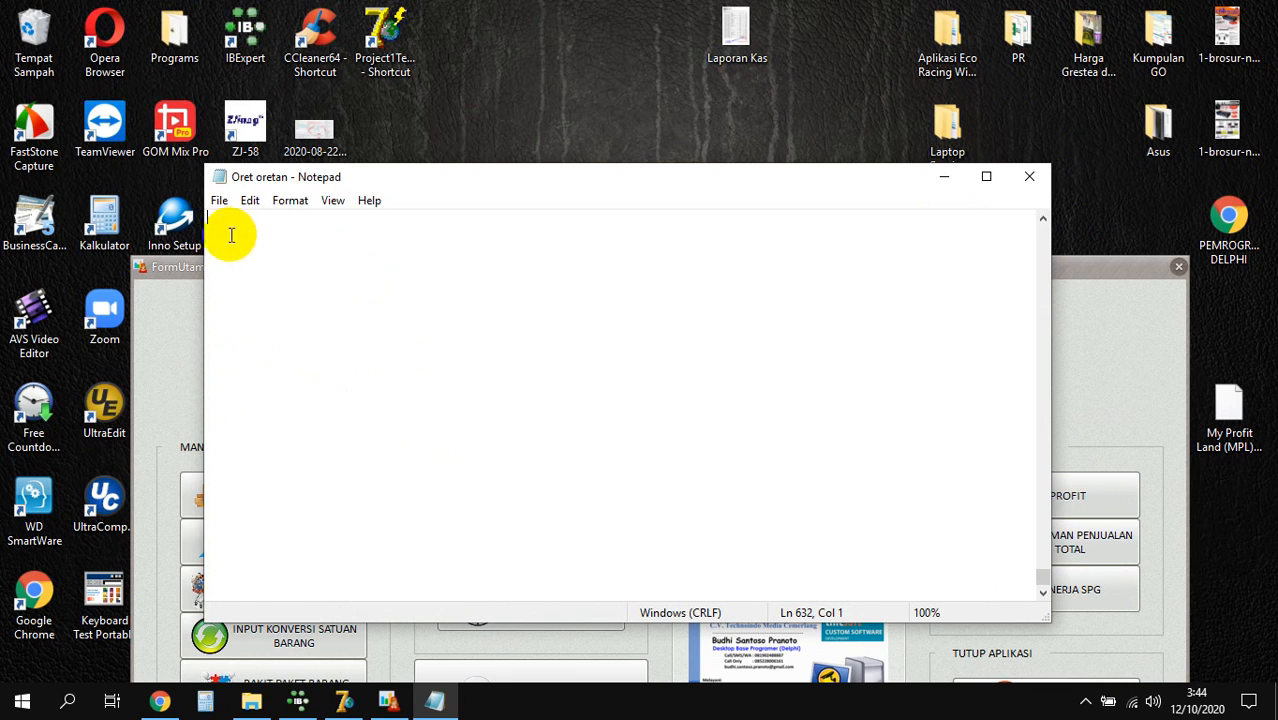
pyautogui.press('Return')
pyautogui.write('E')
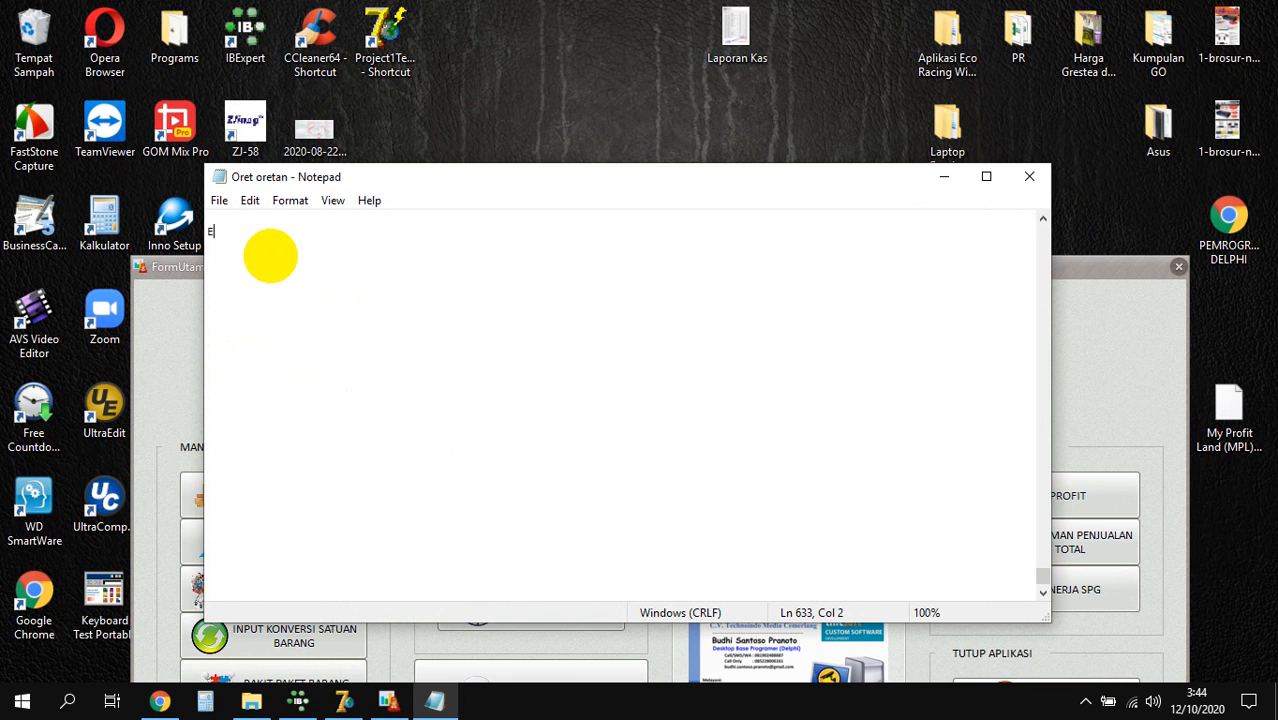
pyautogui.write('rror setelah men')
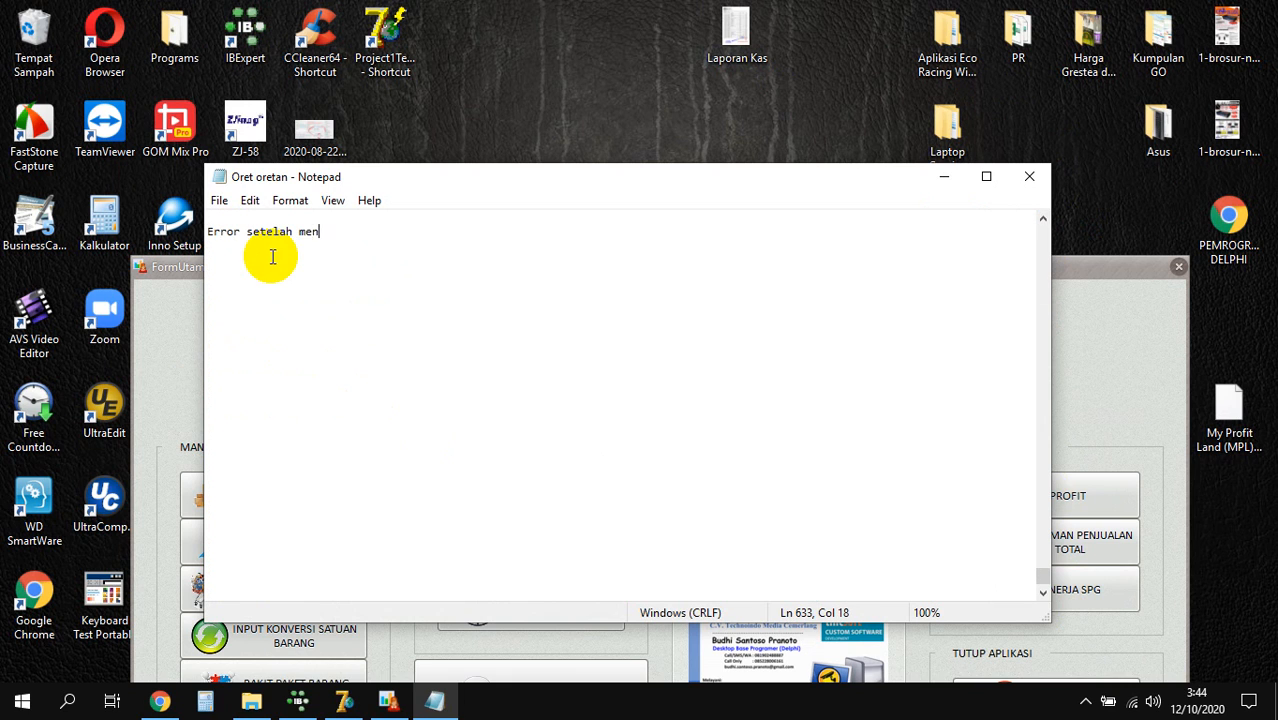
pyautogui.write('utup rakit bara')
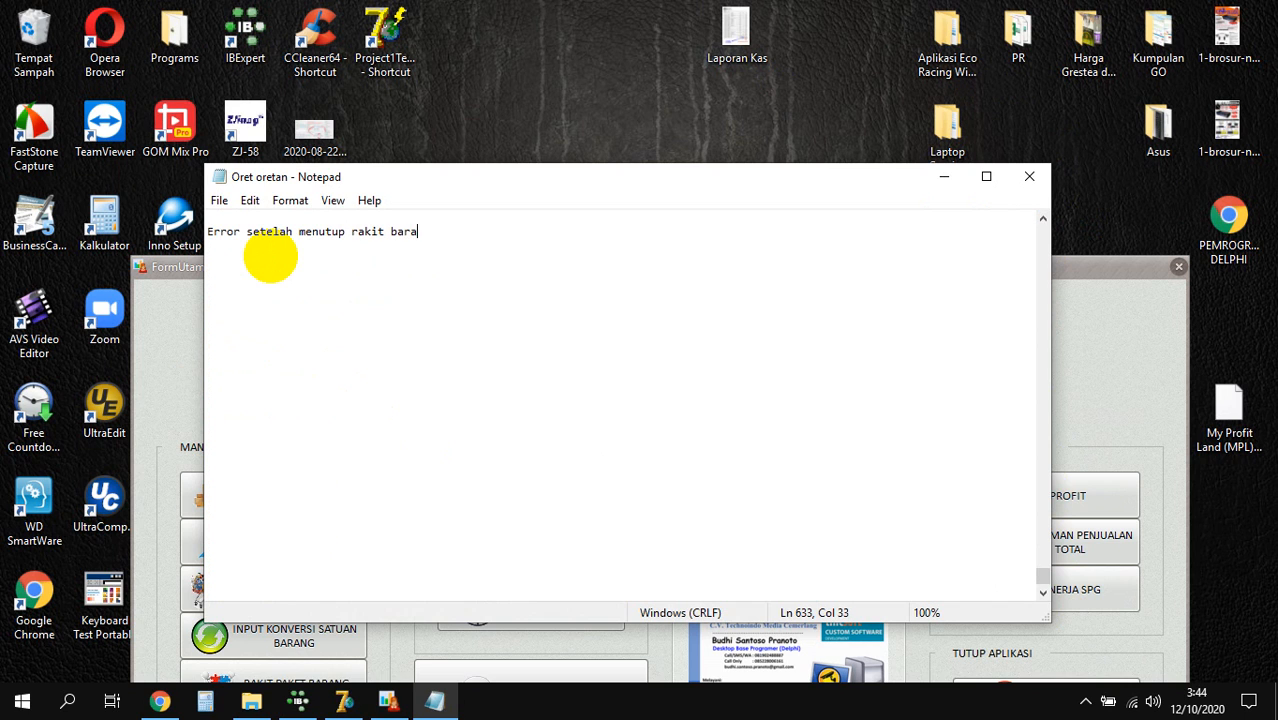
pyautogui.write('ng....')
pyautogui.press('Return')
pyautogui.write('Tambahkan generate')
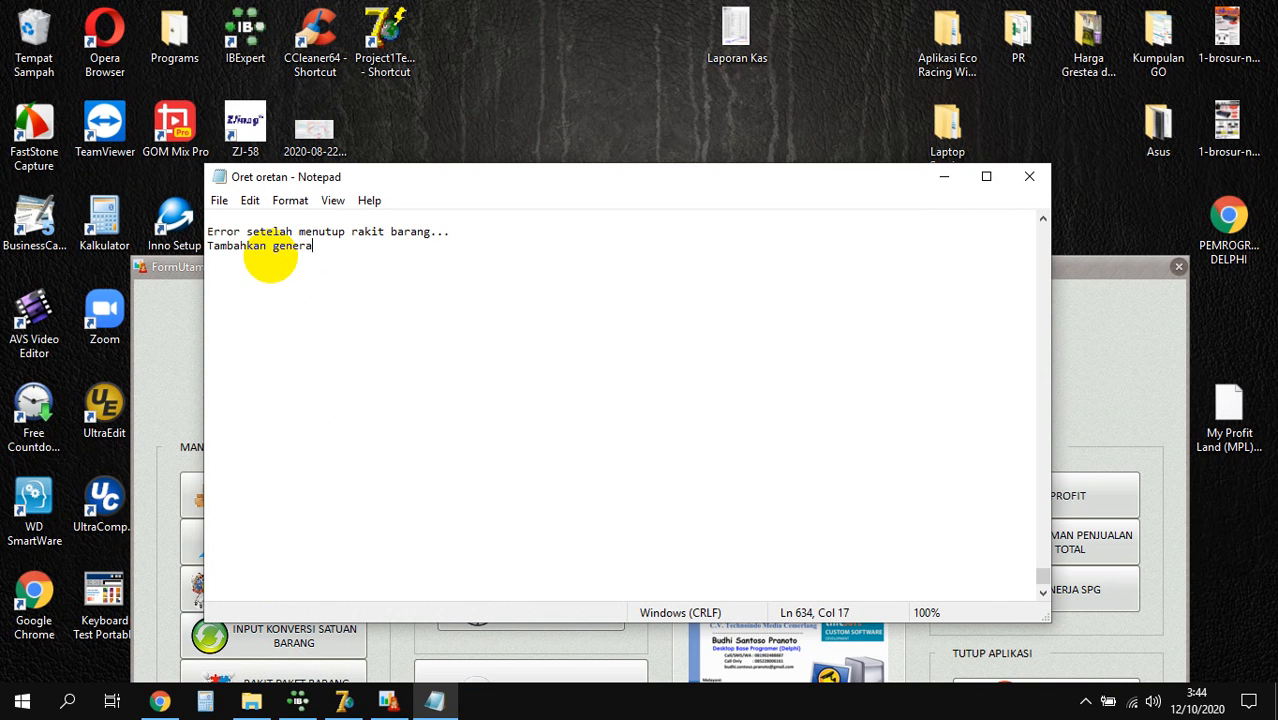
pyautogui.click(271, 257)
pyautogui.write('tombol')
pyautogui.press('End')
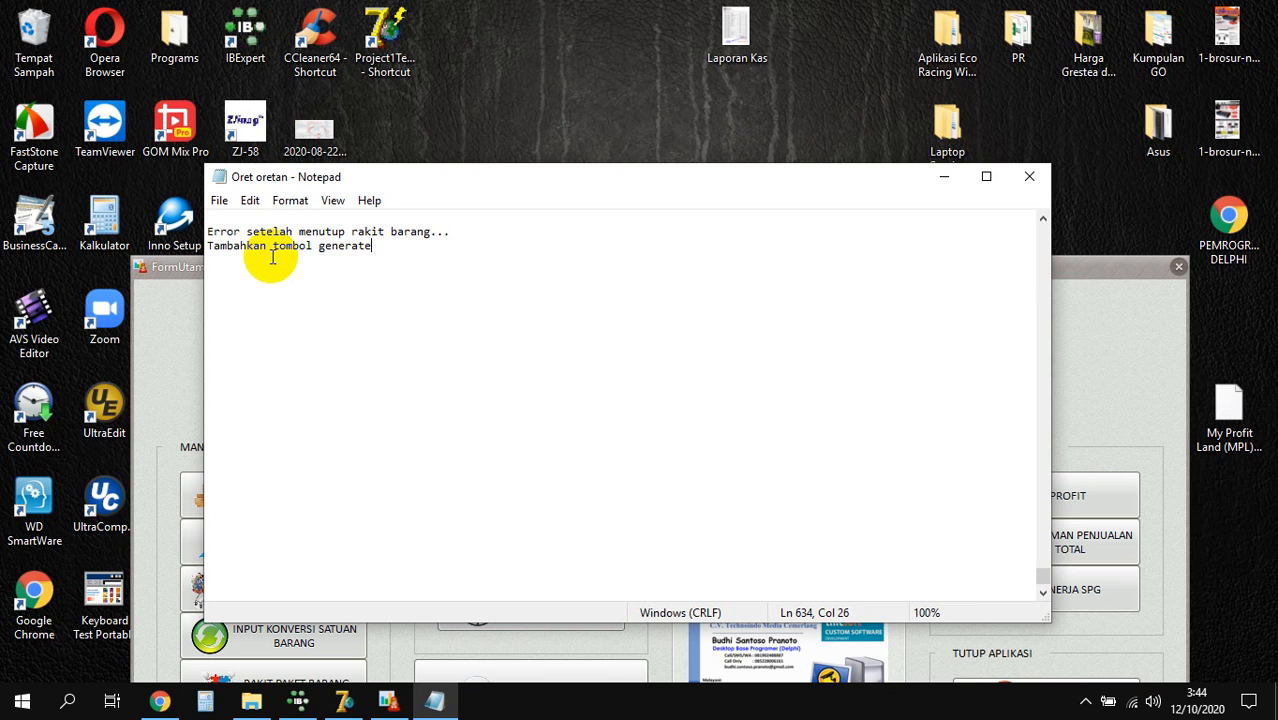
pyautogui.write('barcode pada rakit barang...')
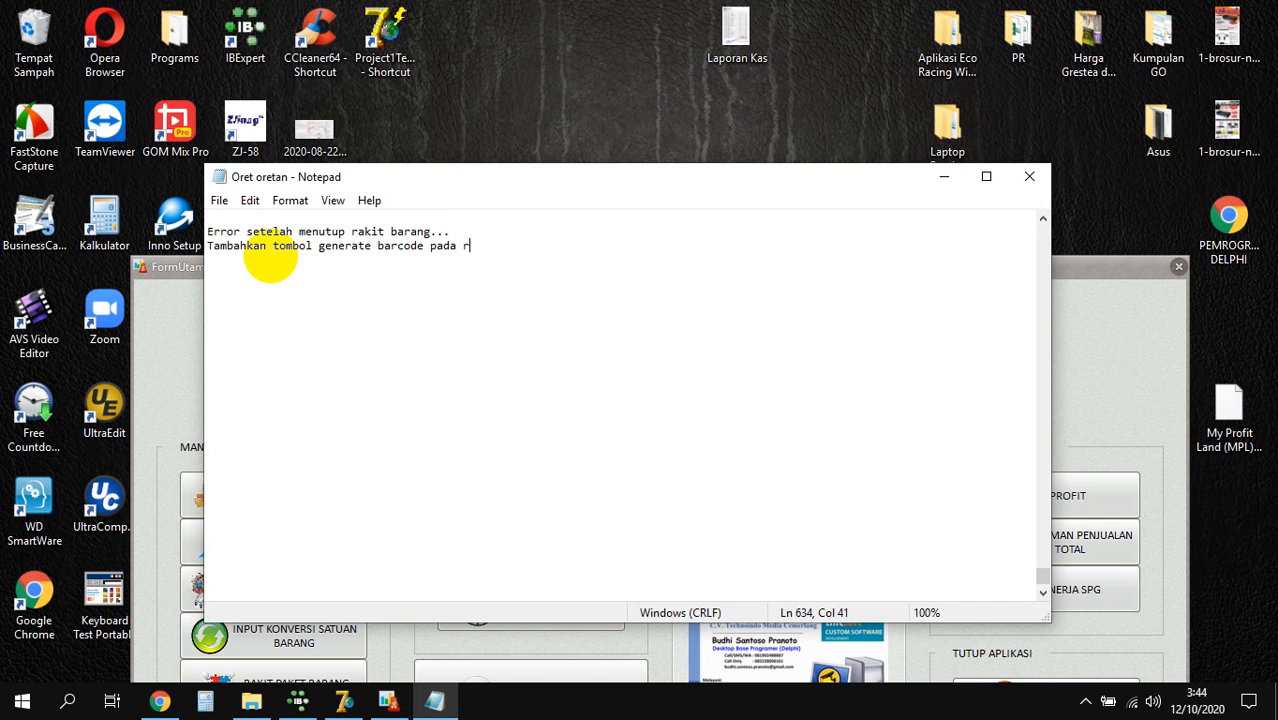
pyautogui.moveTo(418, 189); pyautogui.dragTo(507, 55)
# Step: Bring FormUtama forward, move it back up, and open the DAFTAR SPG list
pyautogui.click(299, 270)
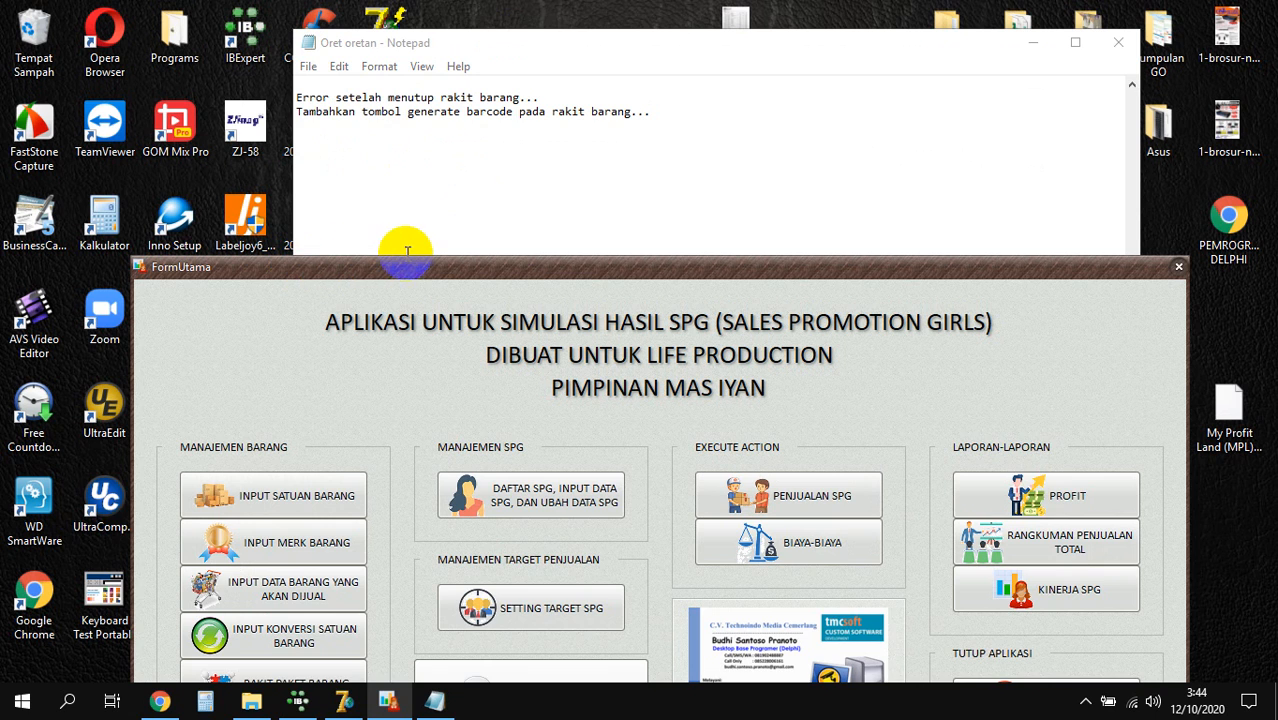
pyautogui.moveTo(414, 266); pyautogui.dragTo(384, 98)
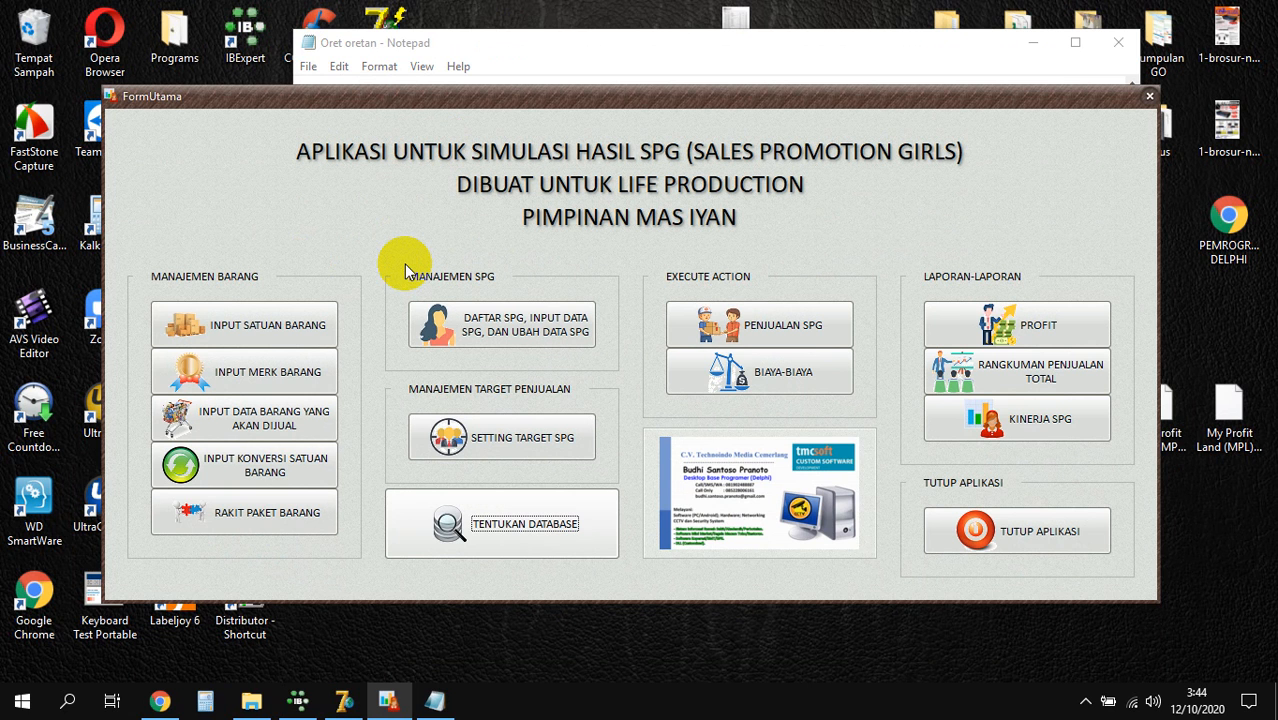
pyautogui.click(470, 323)
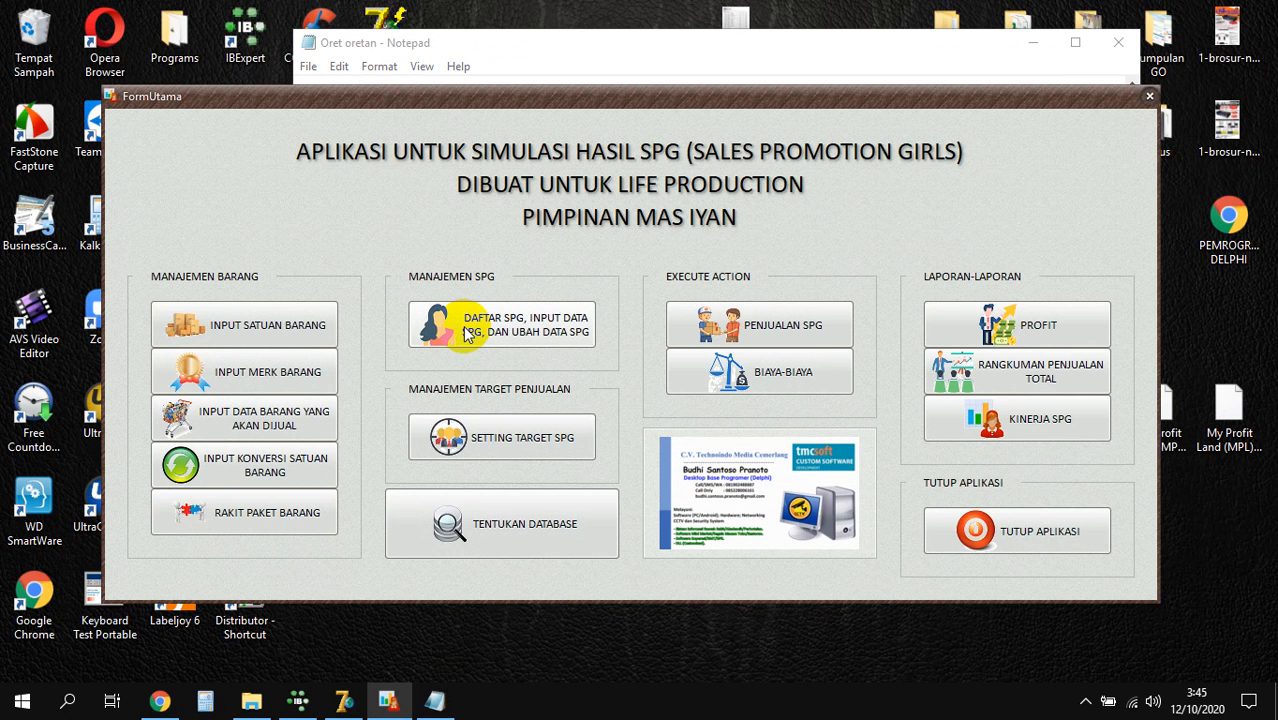
pyautogui.click(500, 323)
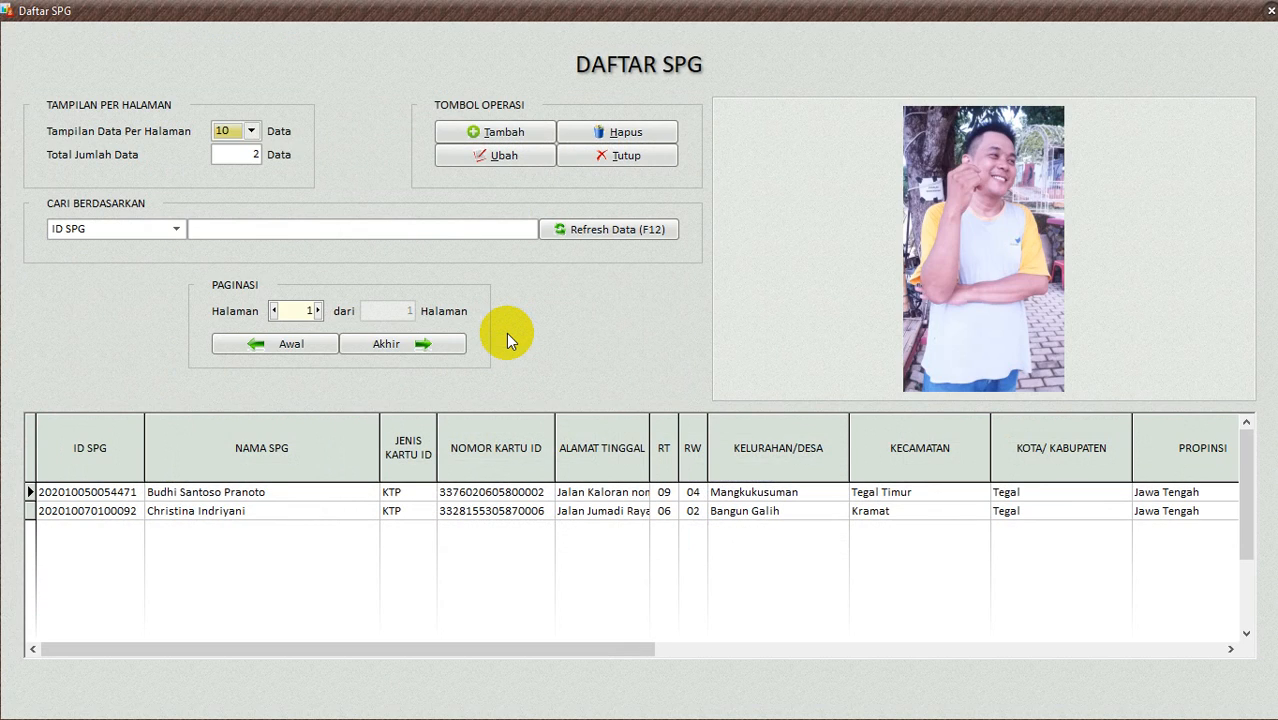
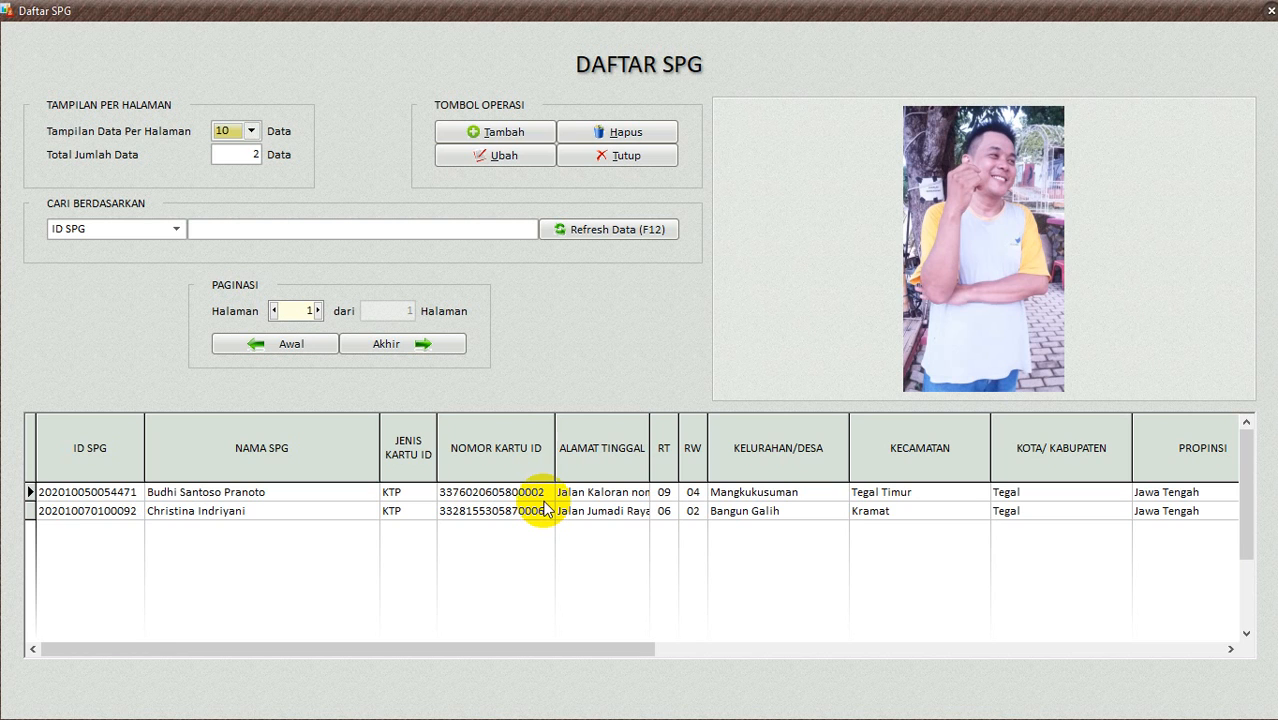
# Step: Preview the existing SPG records, then open the Tambah Data SPG form
pyautogui.click(538, 496)
pyautogui.click(540, 514)
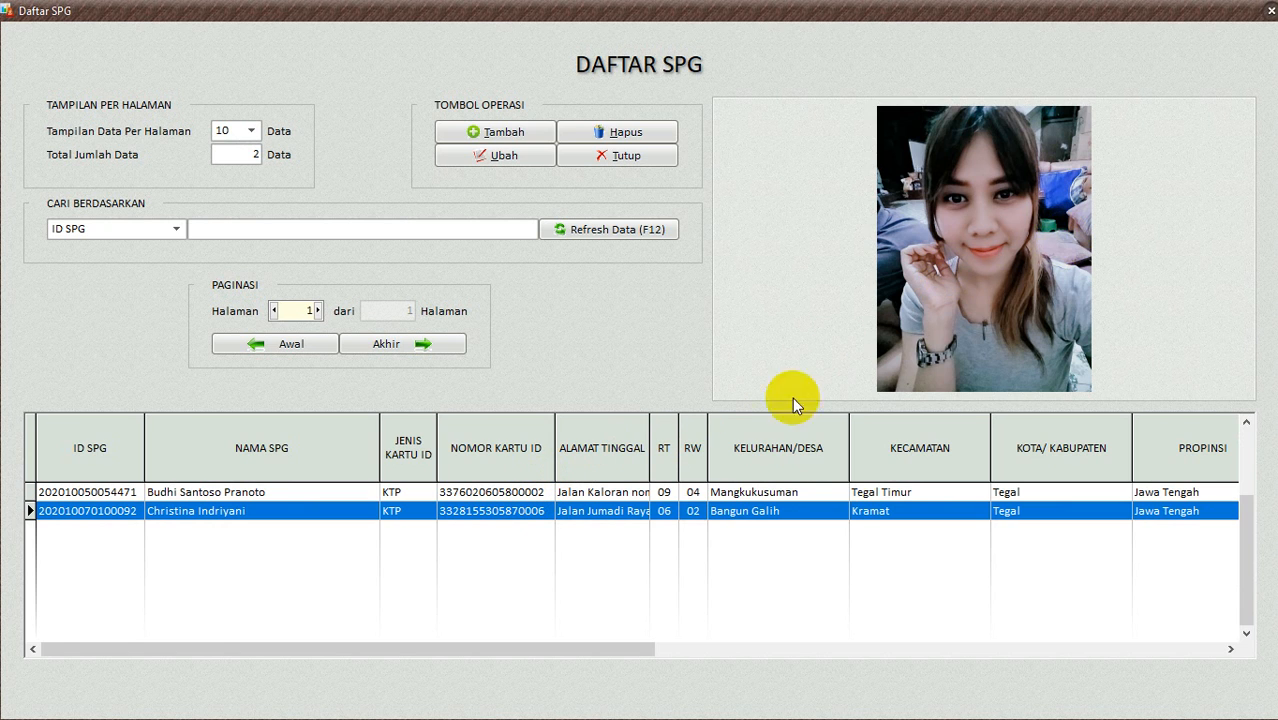
pyautogui.click(562, 492)
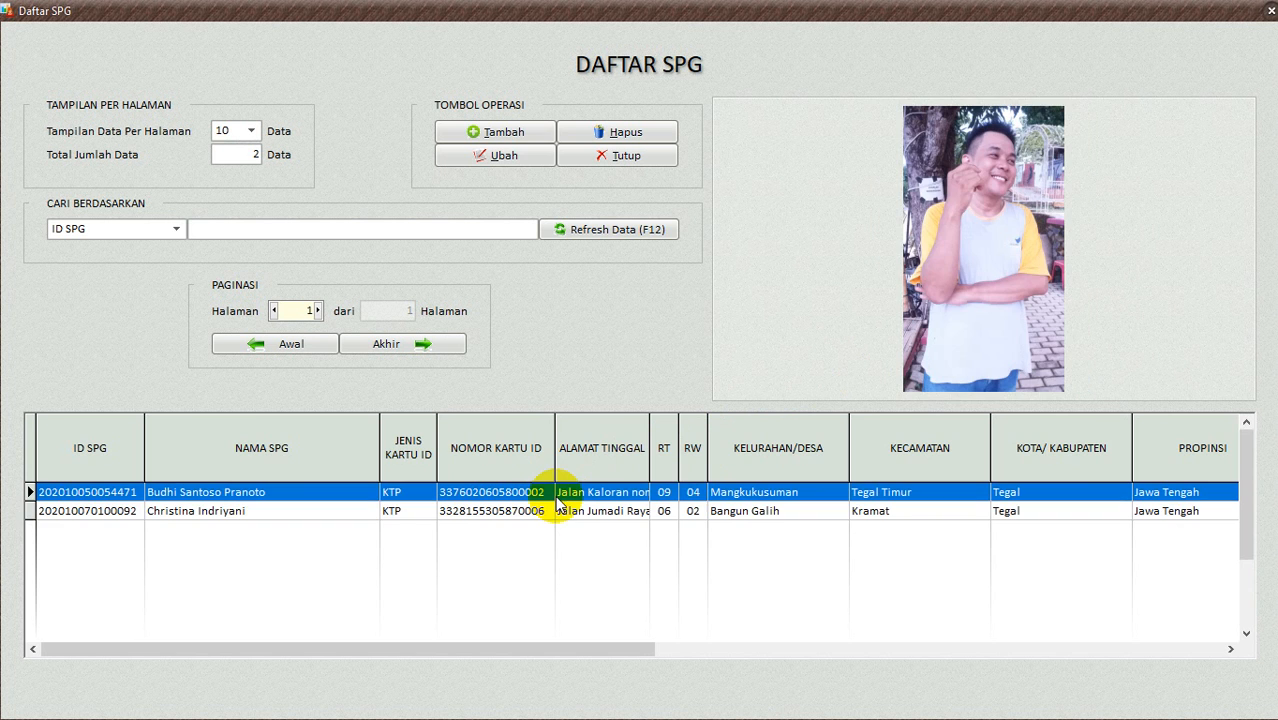
pyautogui.click(530, 138)
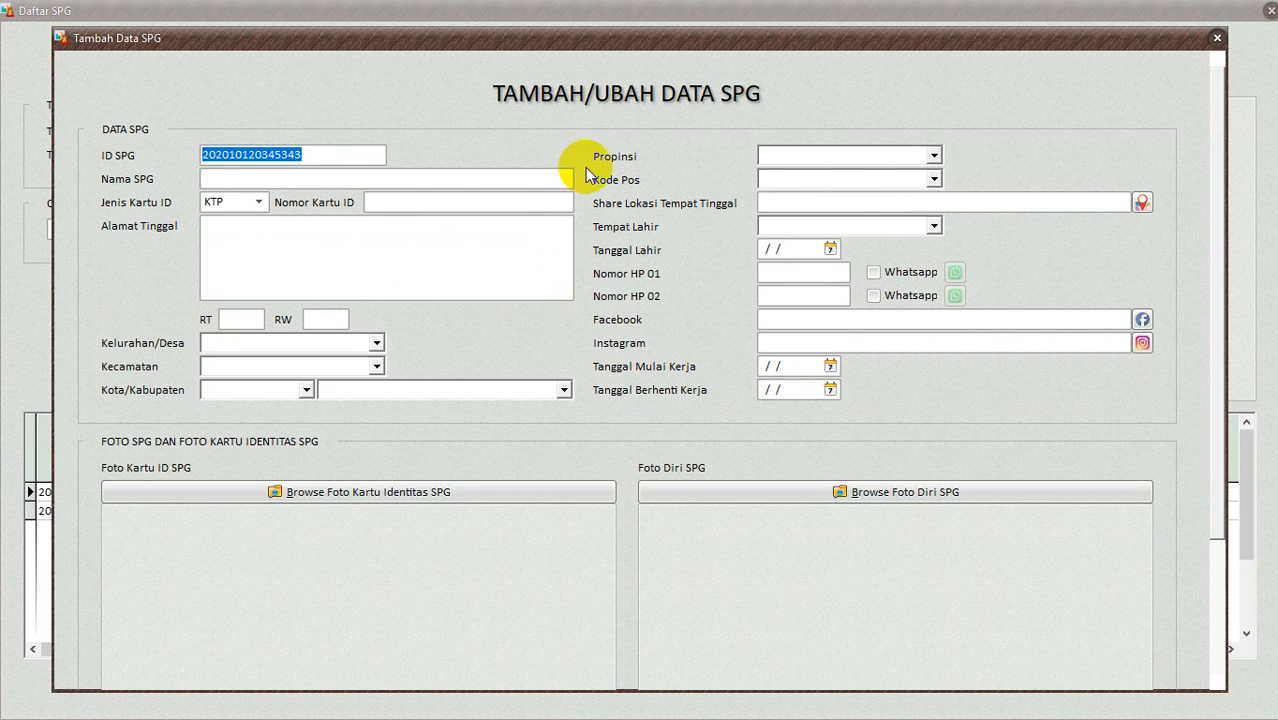
# Step: Enter the SPG's name, set the ID card type to KTP, and type the KTP number
pyautogui.click(366, 182)
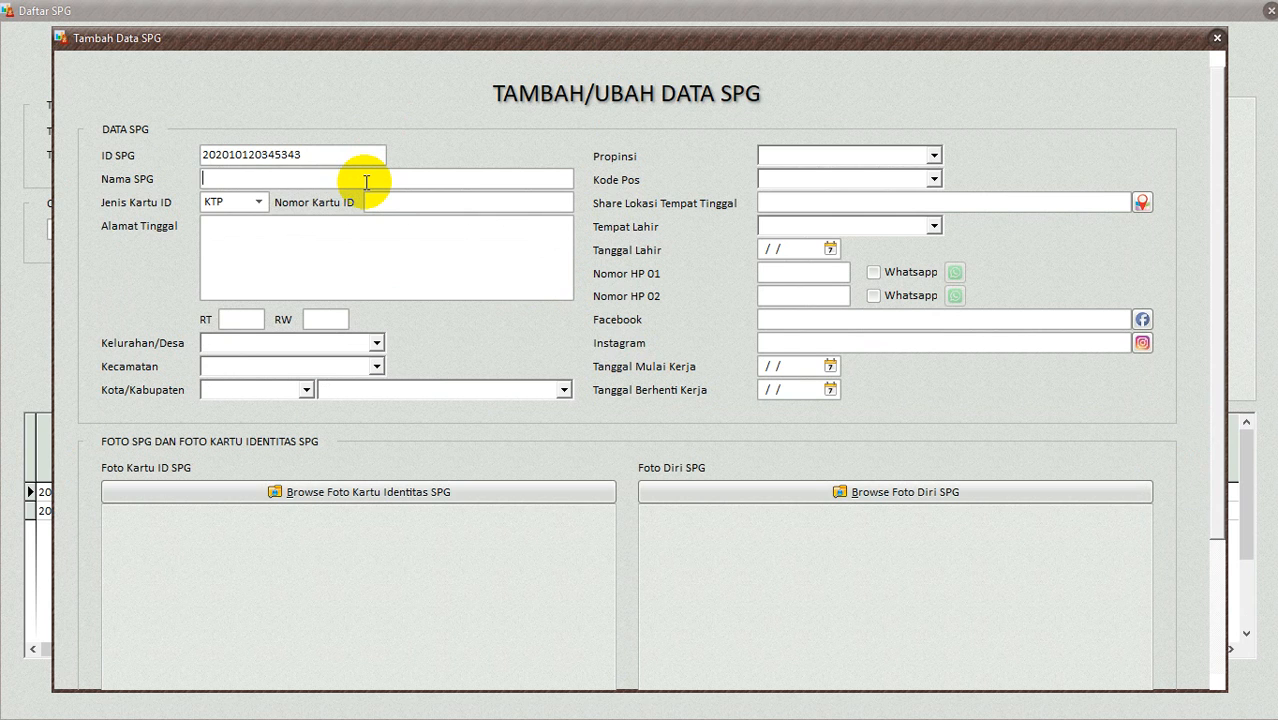
pyautogui.write('Inem')
pyautogui.press('Tab')
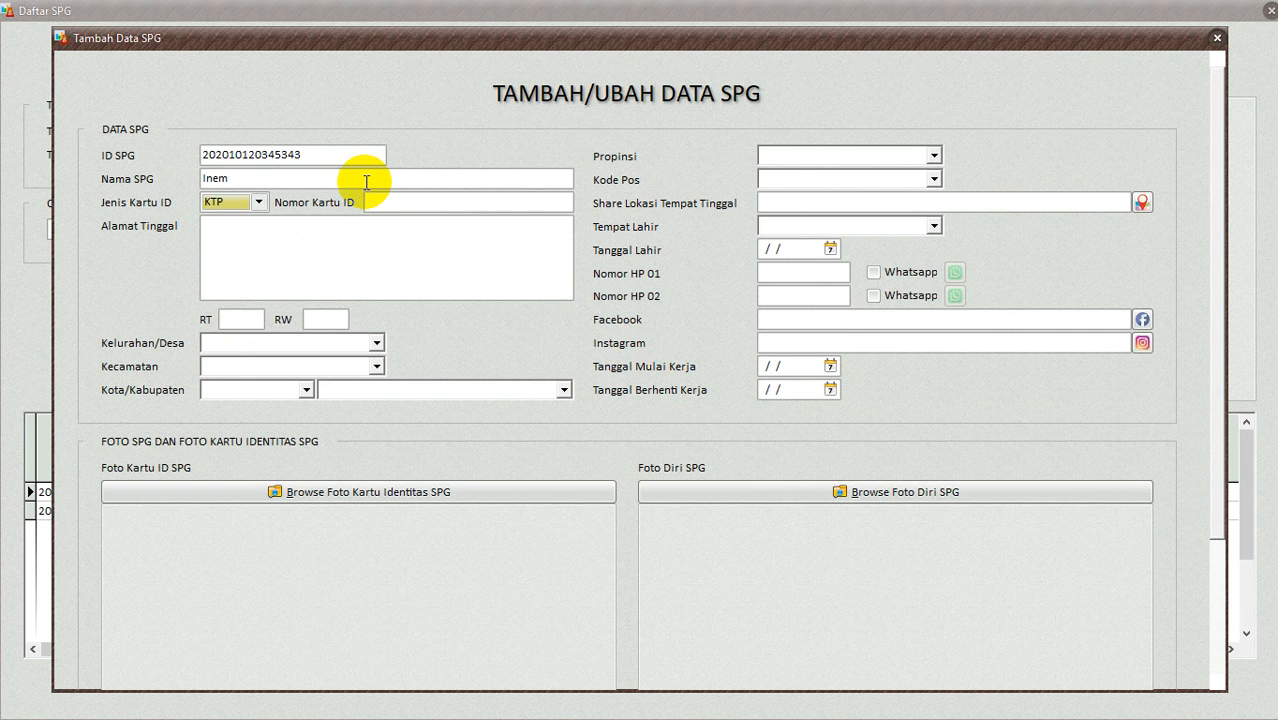
pyautogui.click(230, 206)
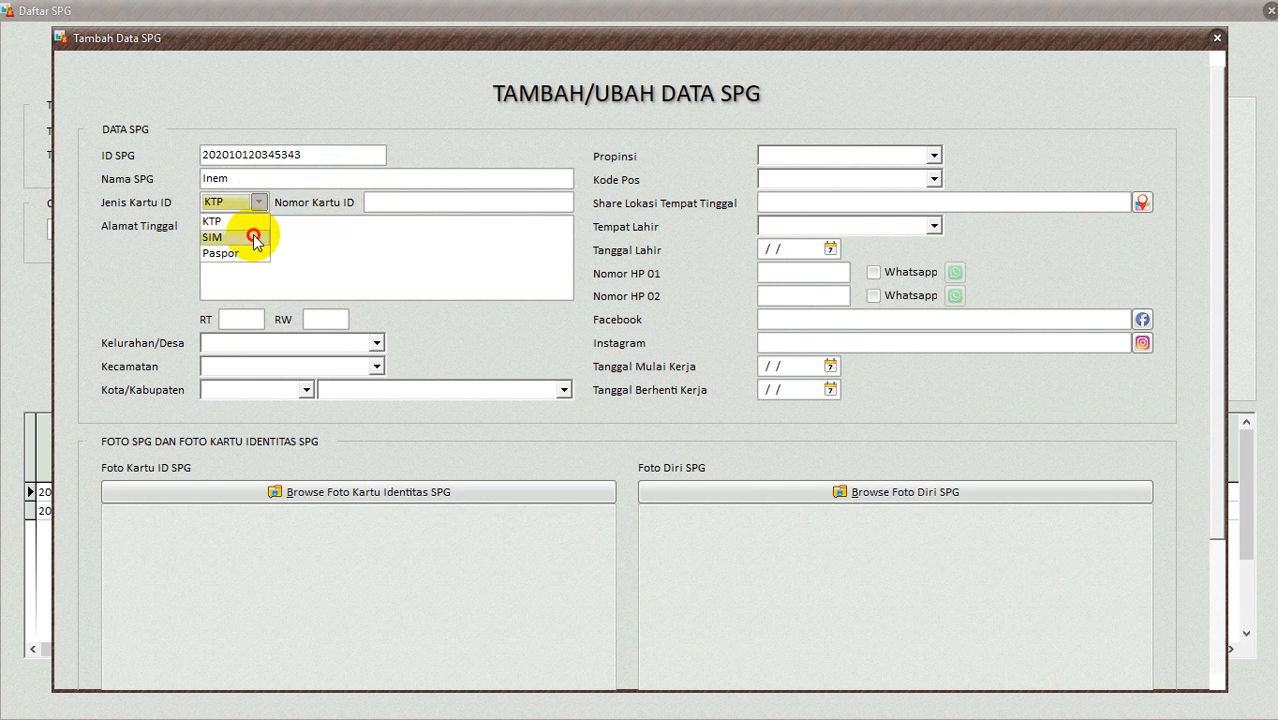
pyautogui.click(252, 237)
pyautogui.click(256, 202)
pyautogui.click(253, 255)
pyautogui.click(257, 204)
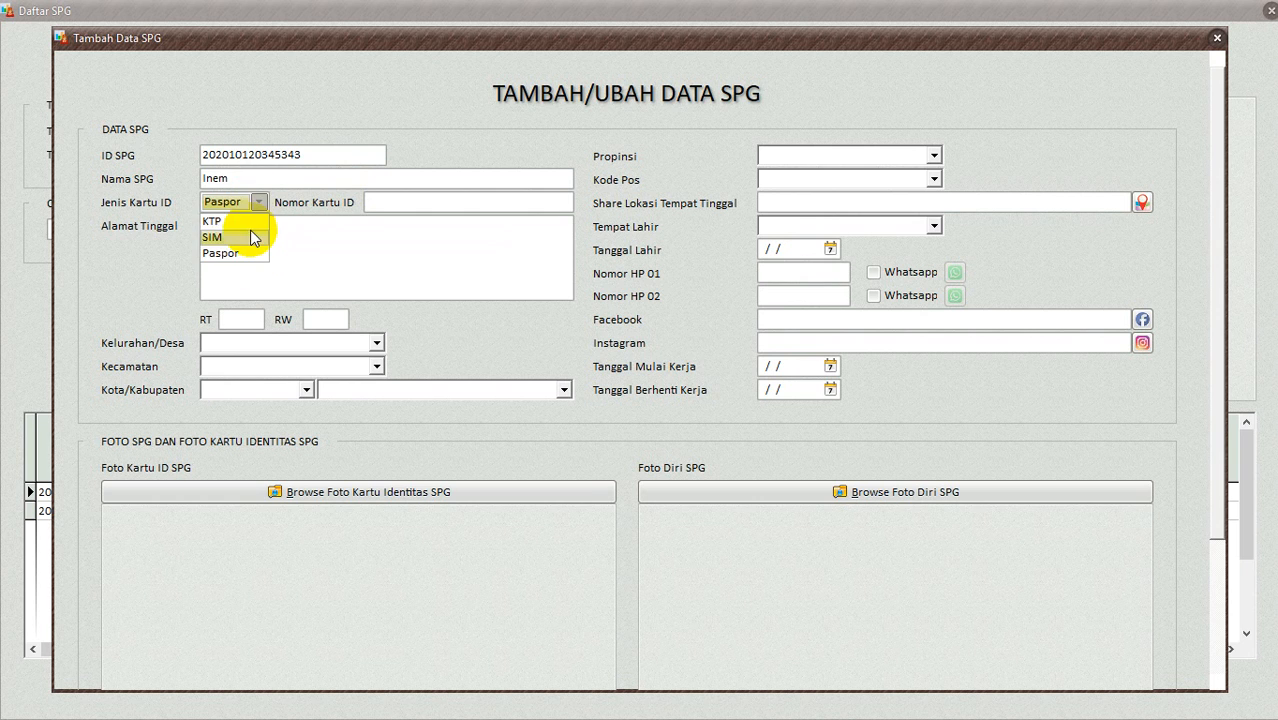
pyautogui.click(251, 221)
pyautogui.press('Tab')
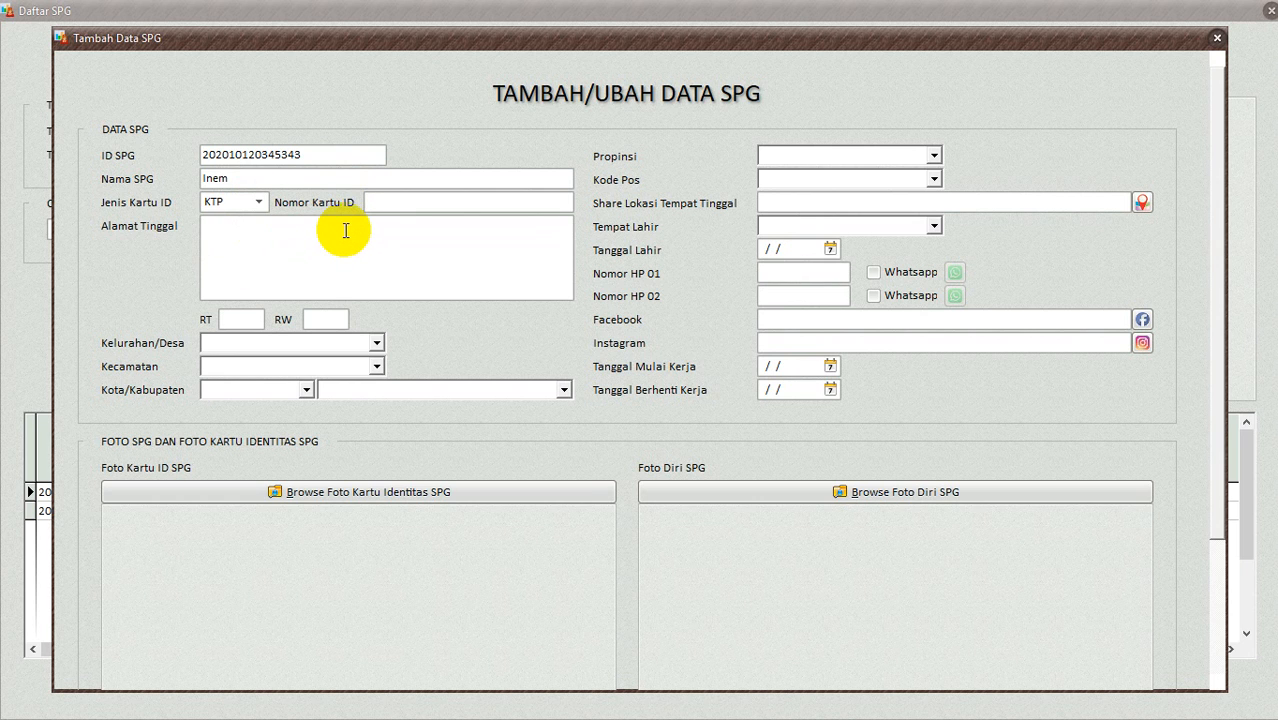
# Step: Fill in the street address, RT/RW, Slerok, Tegal Timur, Kota Tegal, and province Jawa Tengah
pyautogui.press('Tab')
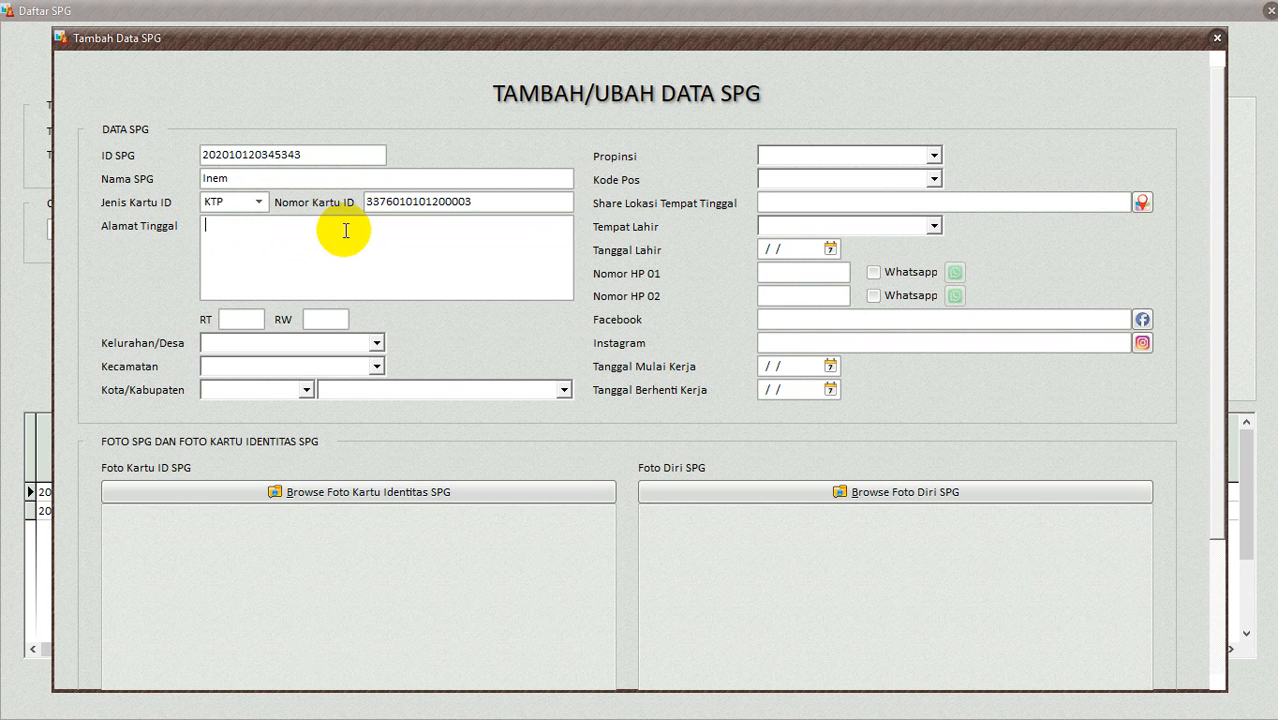
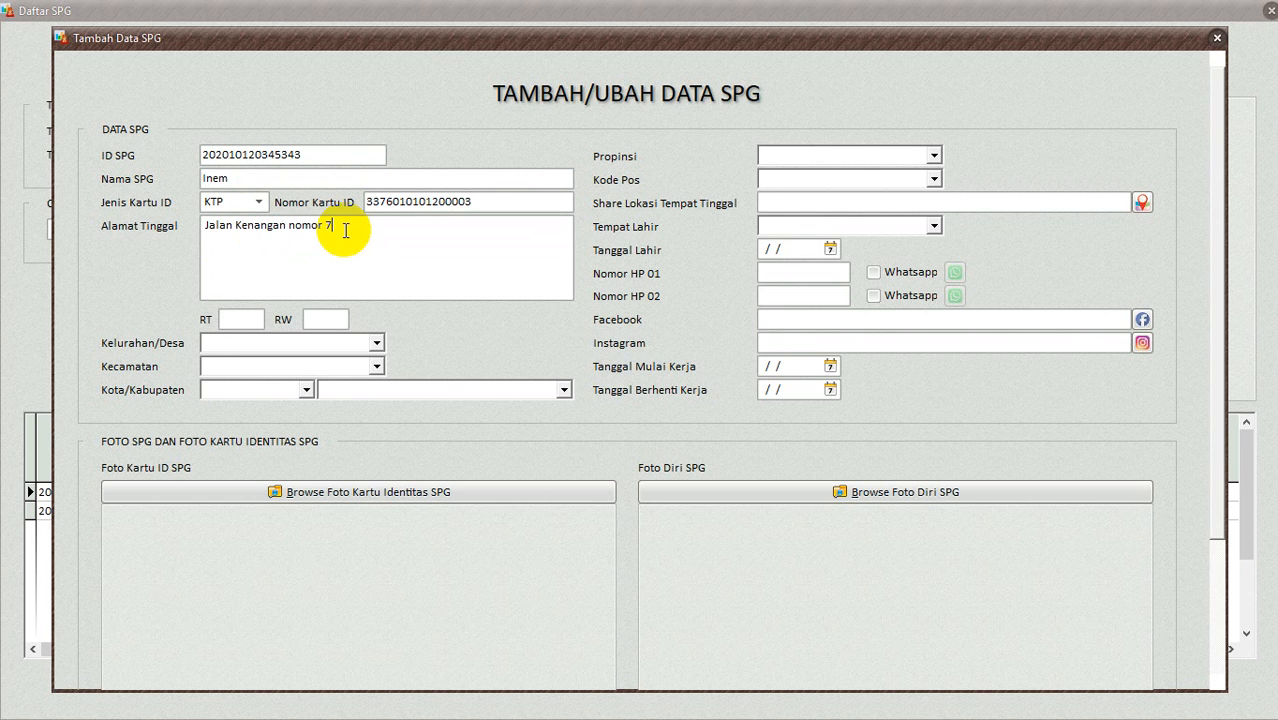
pyautogui.press('Tab')
pyautogui.write('01')
pyautogui.press('Tab')
pyautogui.write('10')
pyautogui.press('Tab')
pyautogui.write('Slerok')
pyautogui.press('Tab')
pyautogui.write('Tegal')
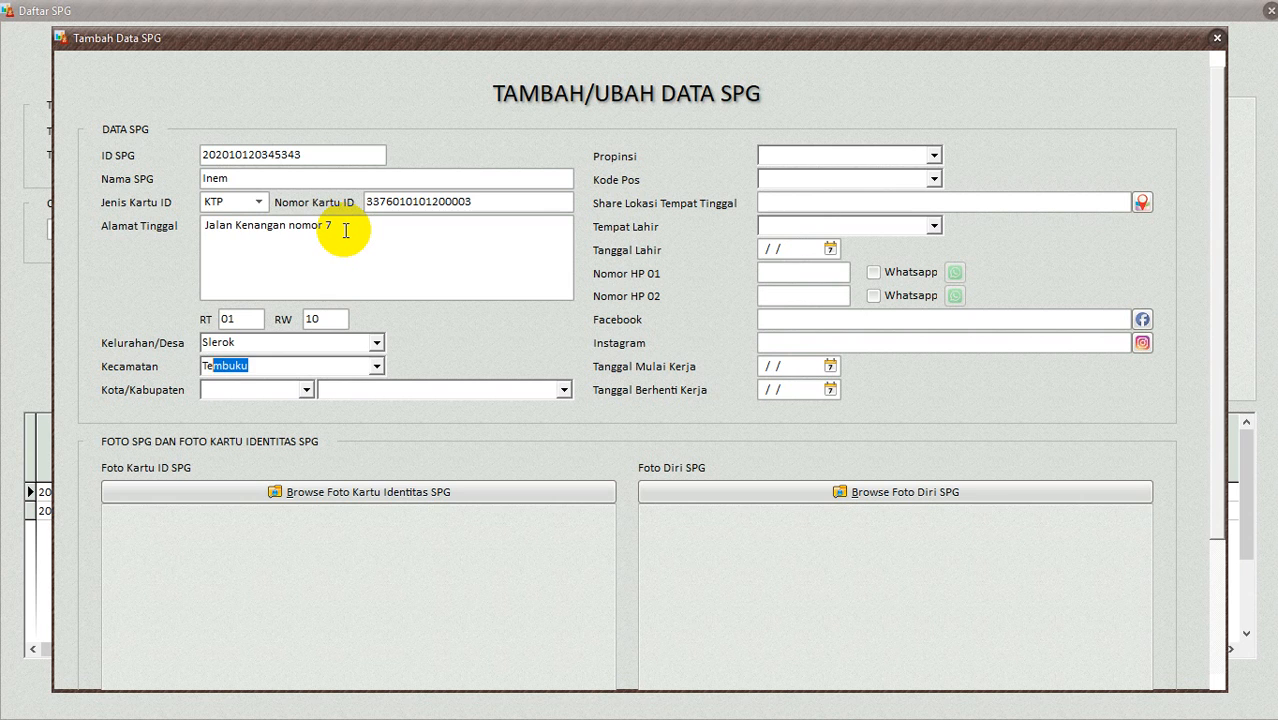
pyautogui.write(' Timur')
pyautogui.press('Tab')
pyautogui.write('Ko')
pyautogui.press('Tab')
pyautogui.write('Tegal')
pyautogui.press('Tab')
pyautogui.write('Jawa ')
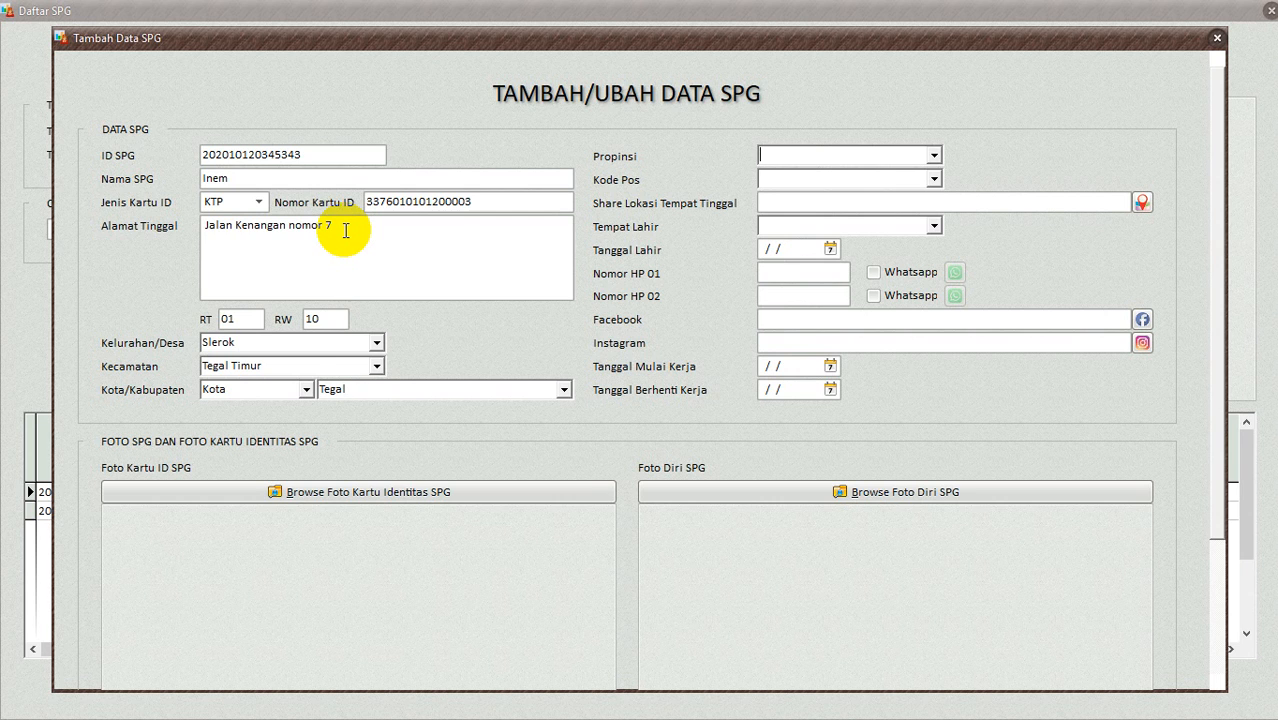
pyautogui.write('Tengah')
# Step: Enter postcode 52124, attempt to save the SPG, and dismiss the database error
pyautogui.press('Tab')
pyautogui.write('521')
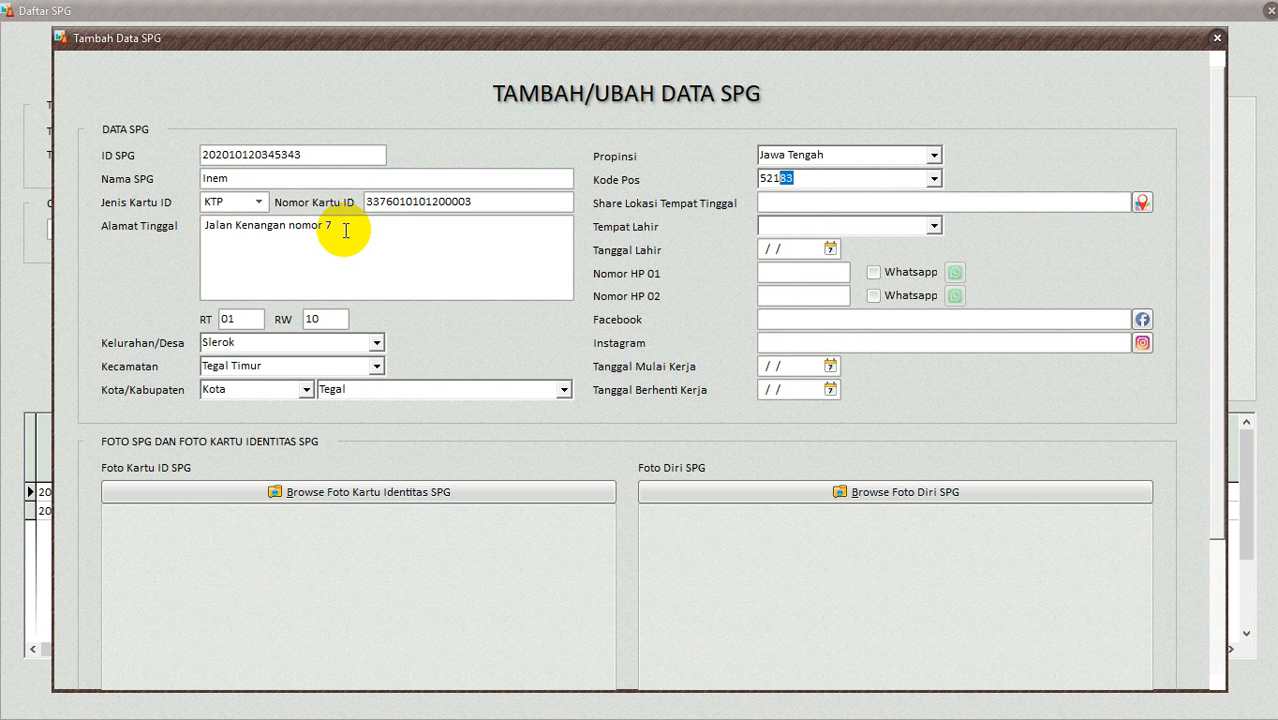
pyautogui.write('24')
pyautogui.press('Tab')
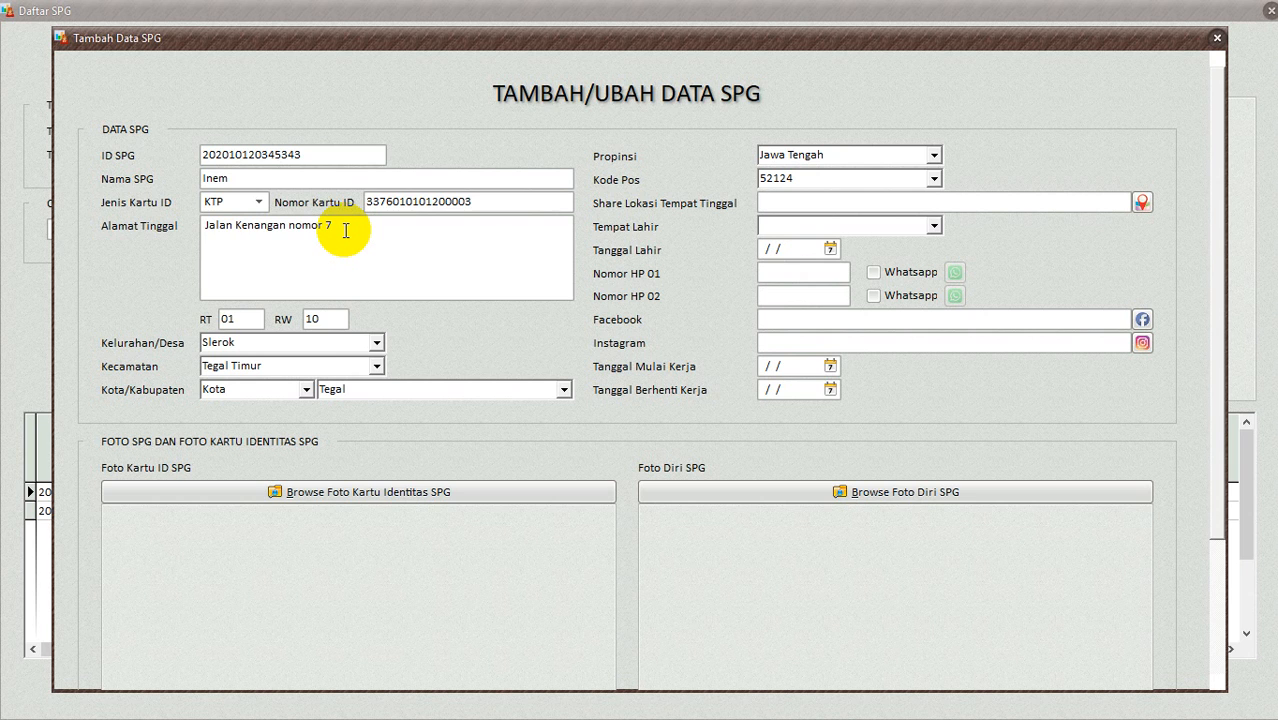
pyautogui.click(782, 201)
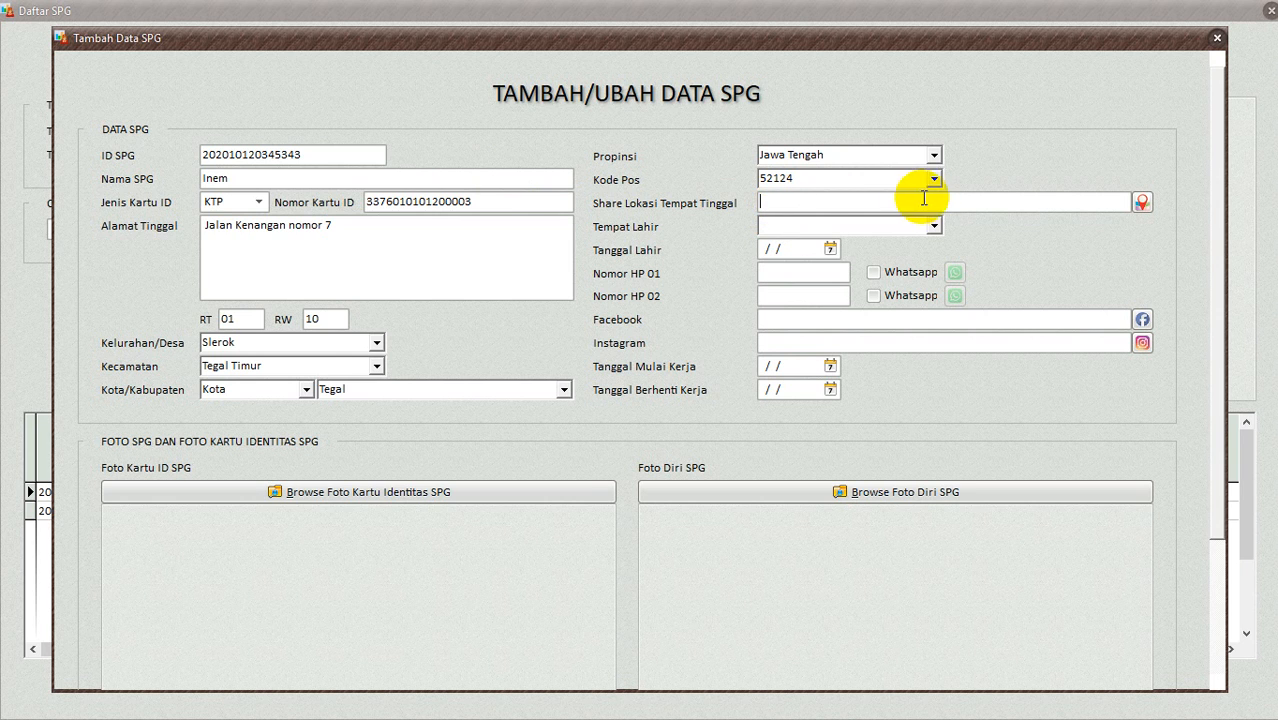
pyautogui.click(1070, 203)
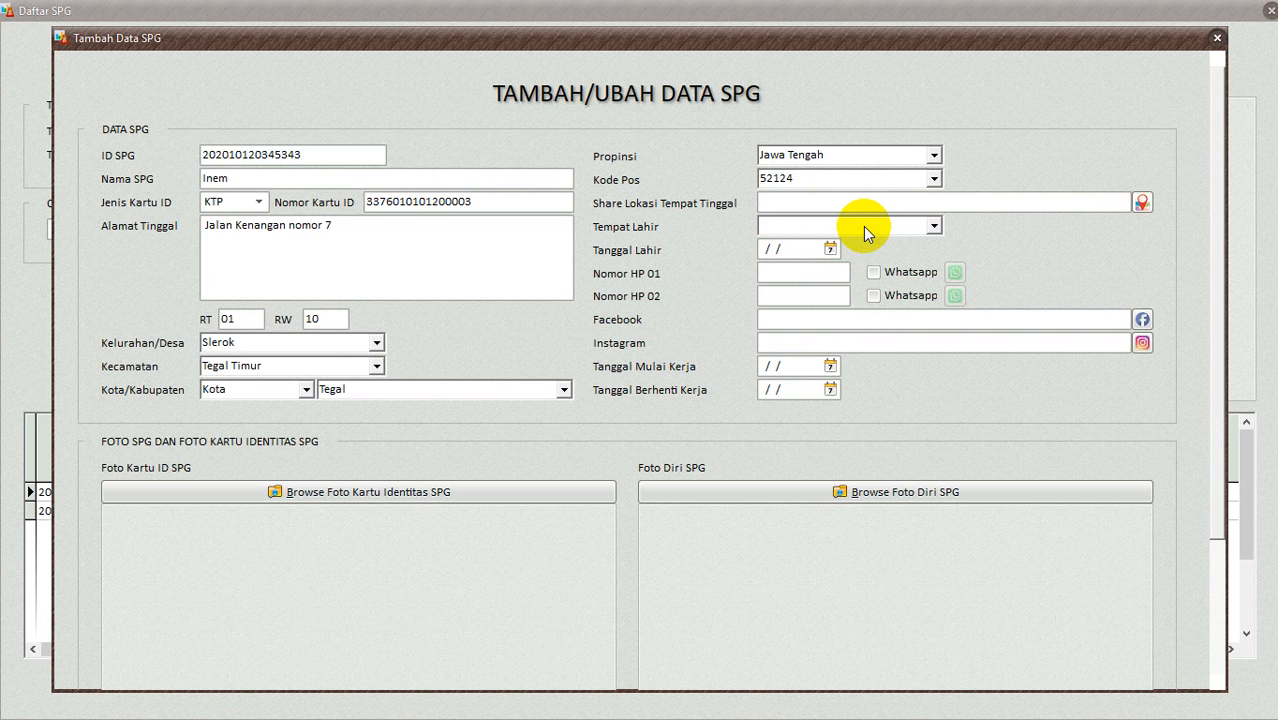
pyautogui.press('Escape')
pyautogui.press('Return')
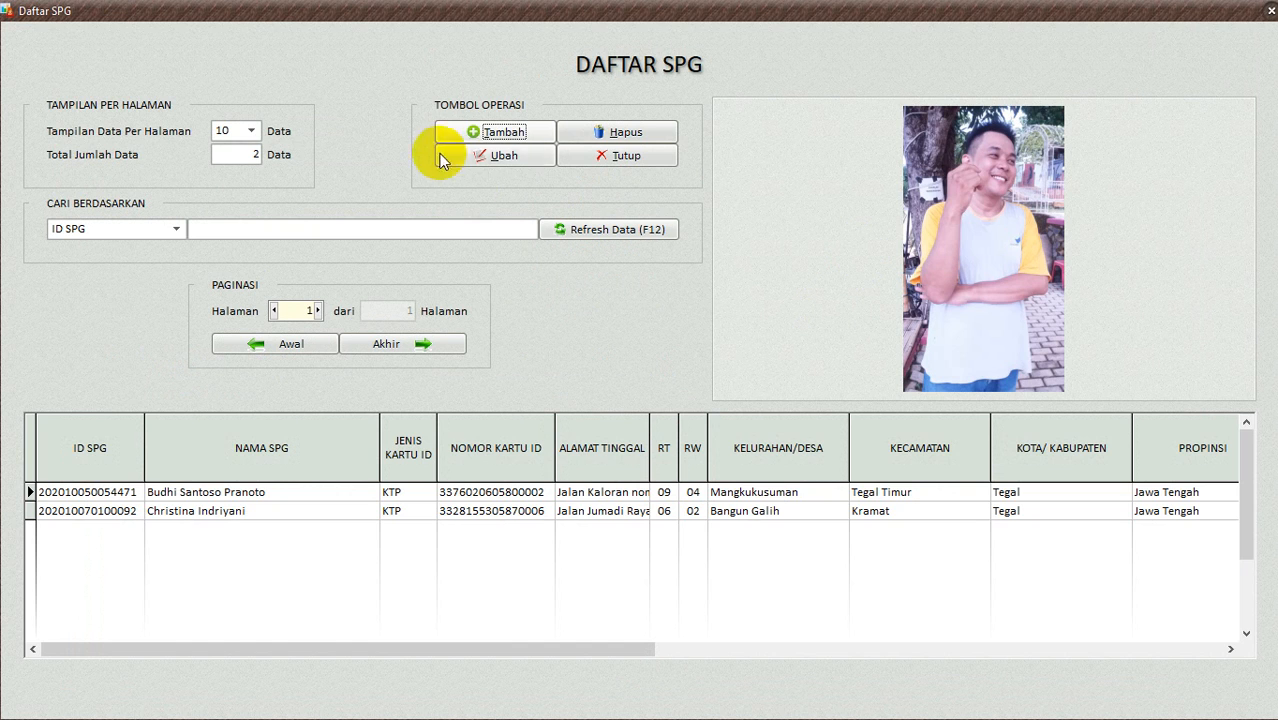
# Step: Open a fresh new-SPG form and enter the name, KTP number and street address
pyautogui.click(487, 133)
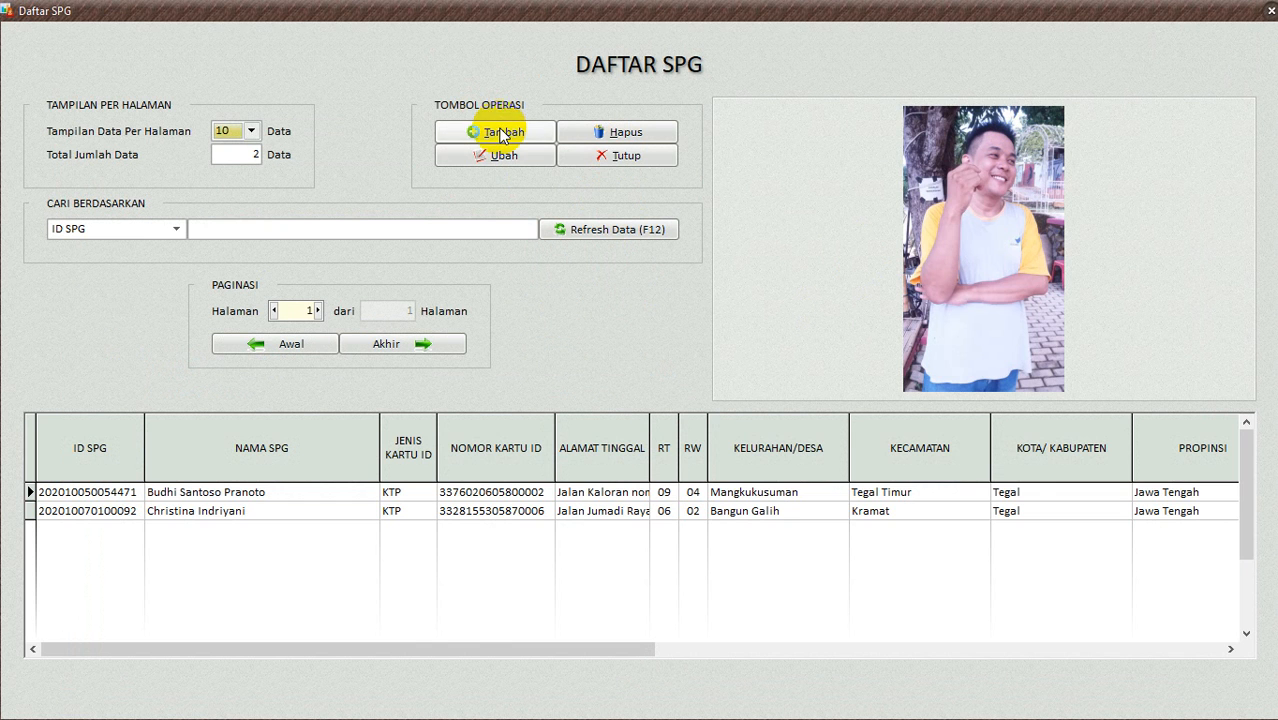
pyautogui.click(503, 134)
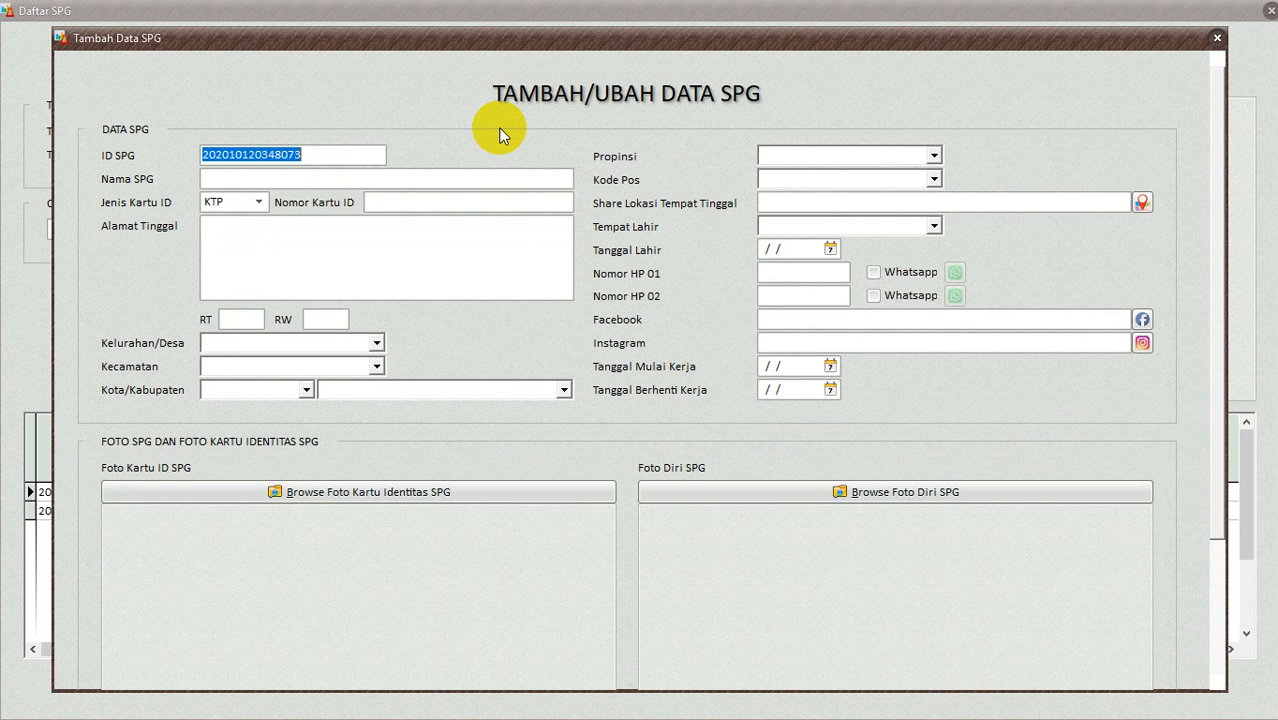
pyautogui.press('Tab')
pyautogui.write('Inem')
pyautogui.press('Tab')
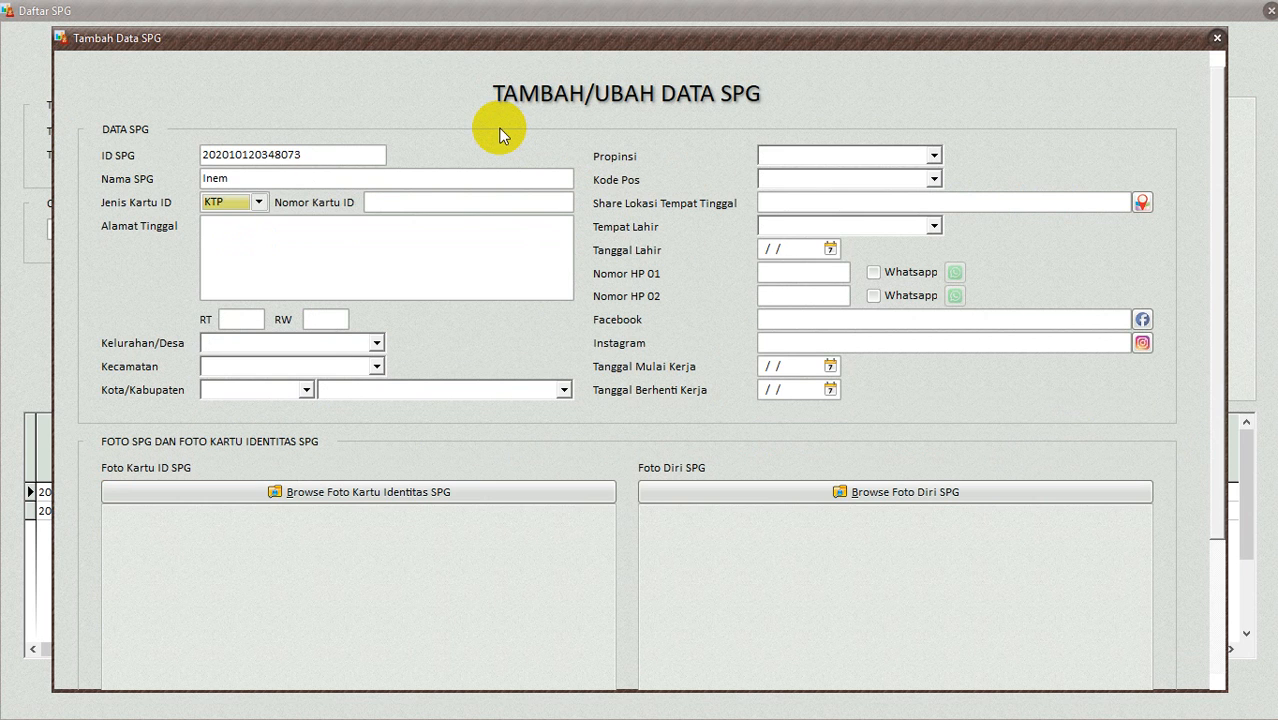
pyautogui.press('Tab')
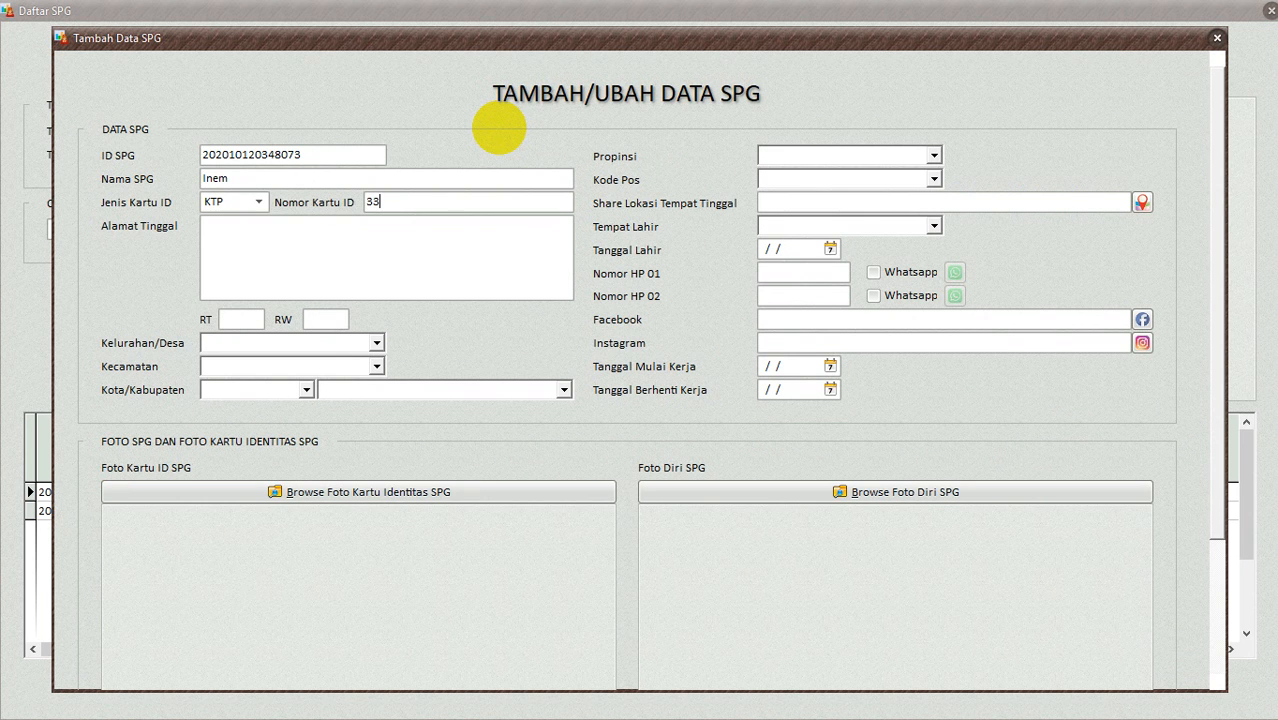
pyautogui.press('Tab')
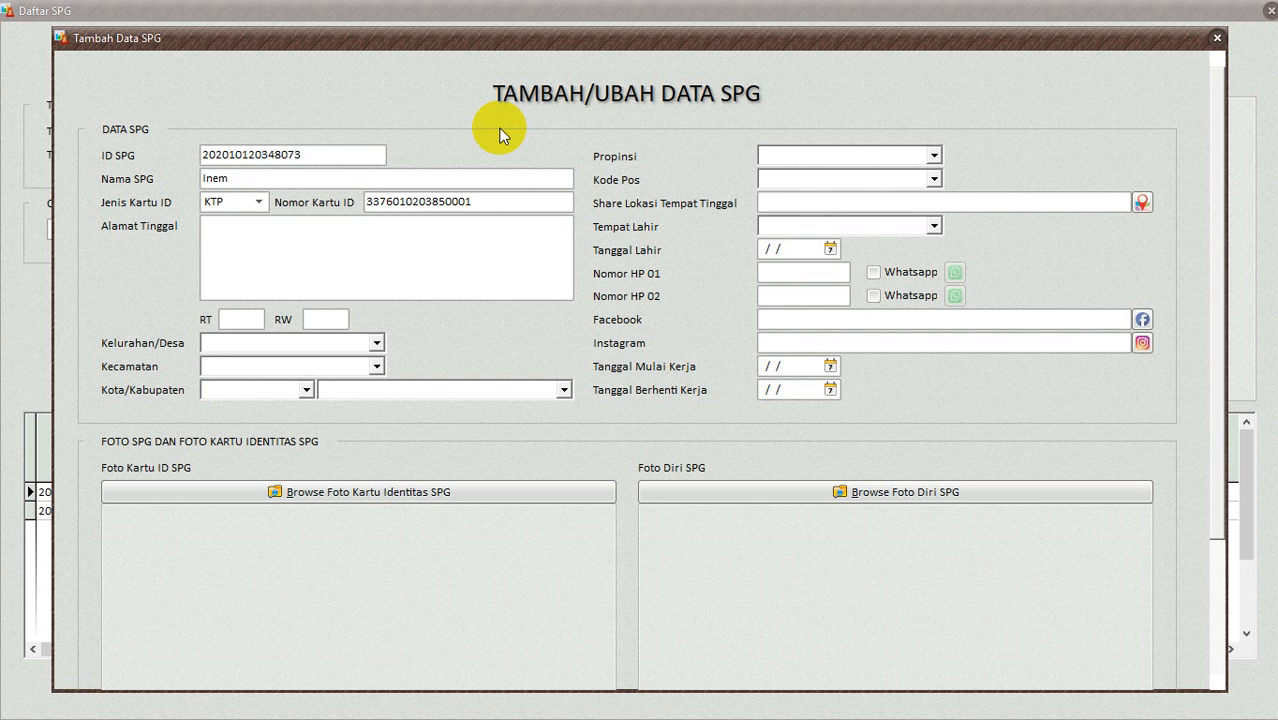
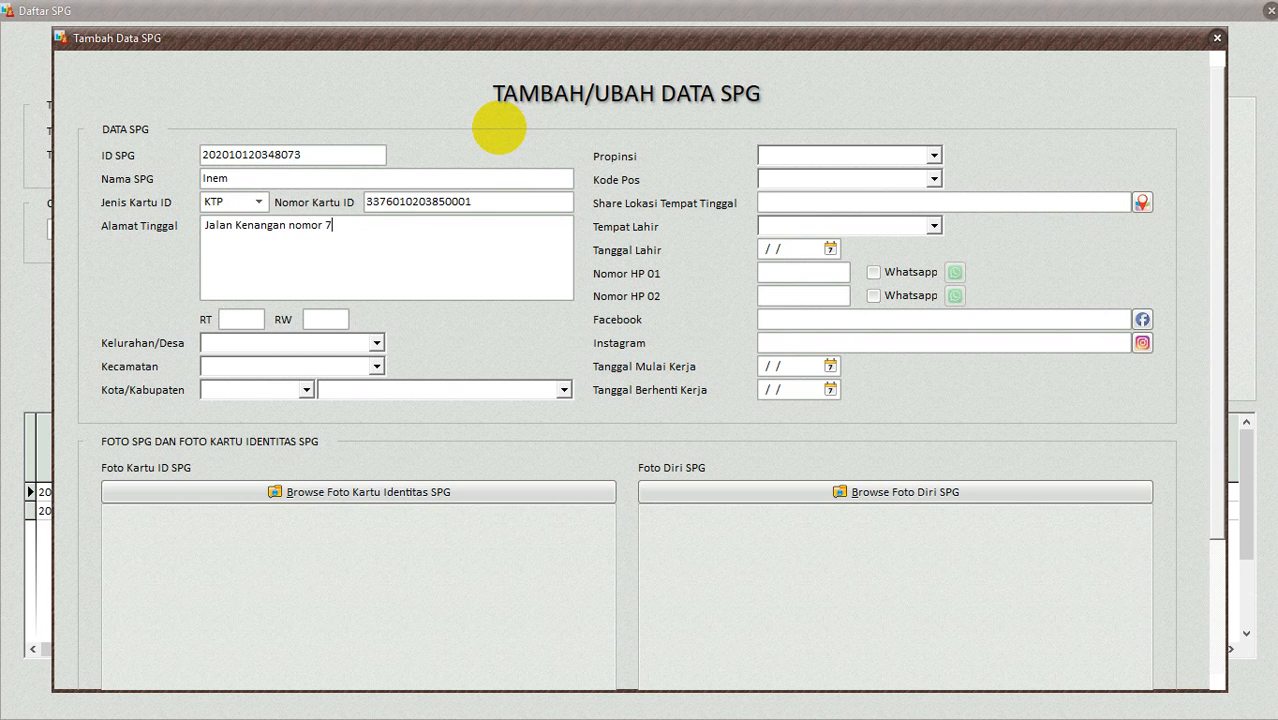
pyautogui.press('Return')
# Step: Set RT 10, RW 03, kelurahan Mangkukusuman, kecamatan Tegal Timur and city type Kota
pyautogui.press('Tab')
pyautogui.write('10')
pyautogui.press('Tab')
pyautogui.write('03')
pyautogui.press('Tab')
pyautogui.write('Mangkukus')
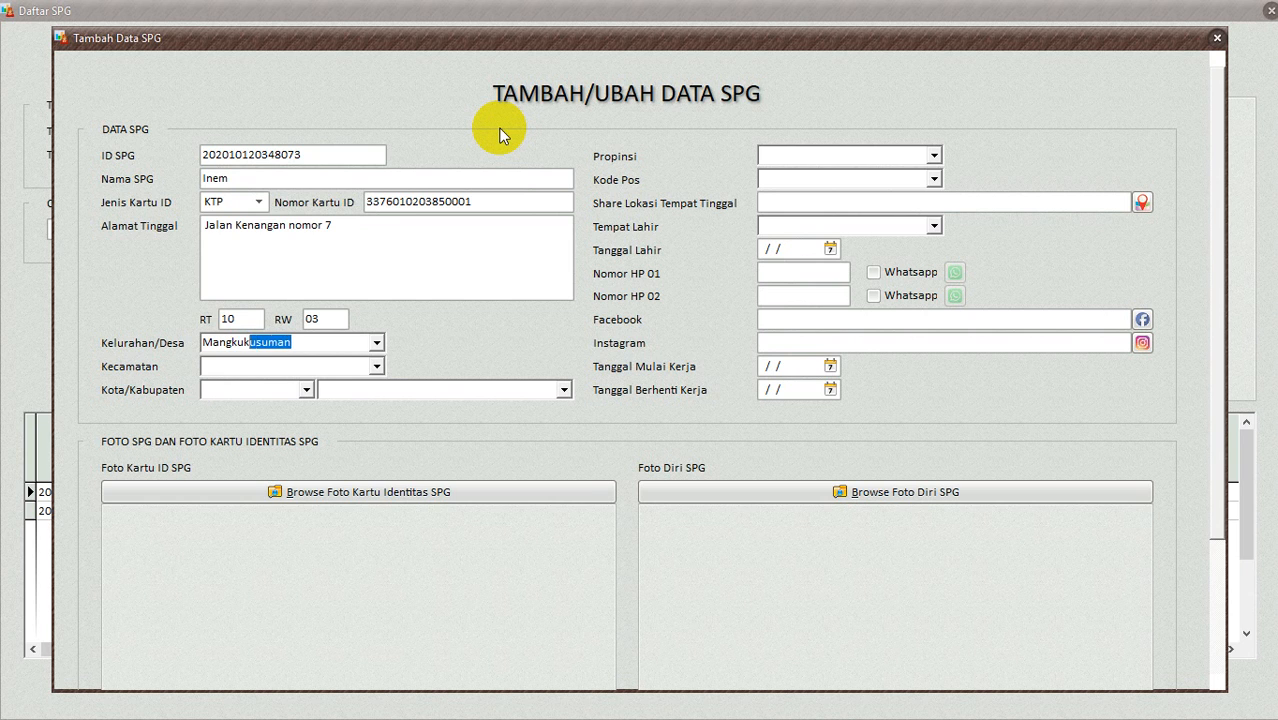
pyautogui.press('Tab')
pyautogui.write('Tegal Ti')
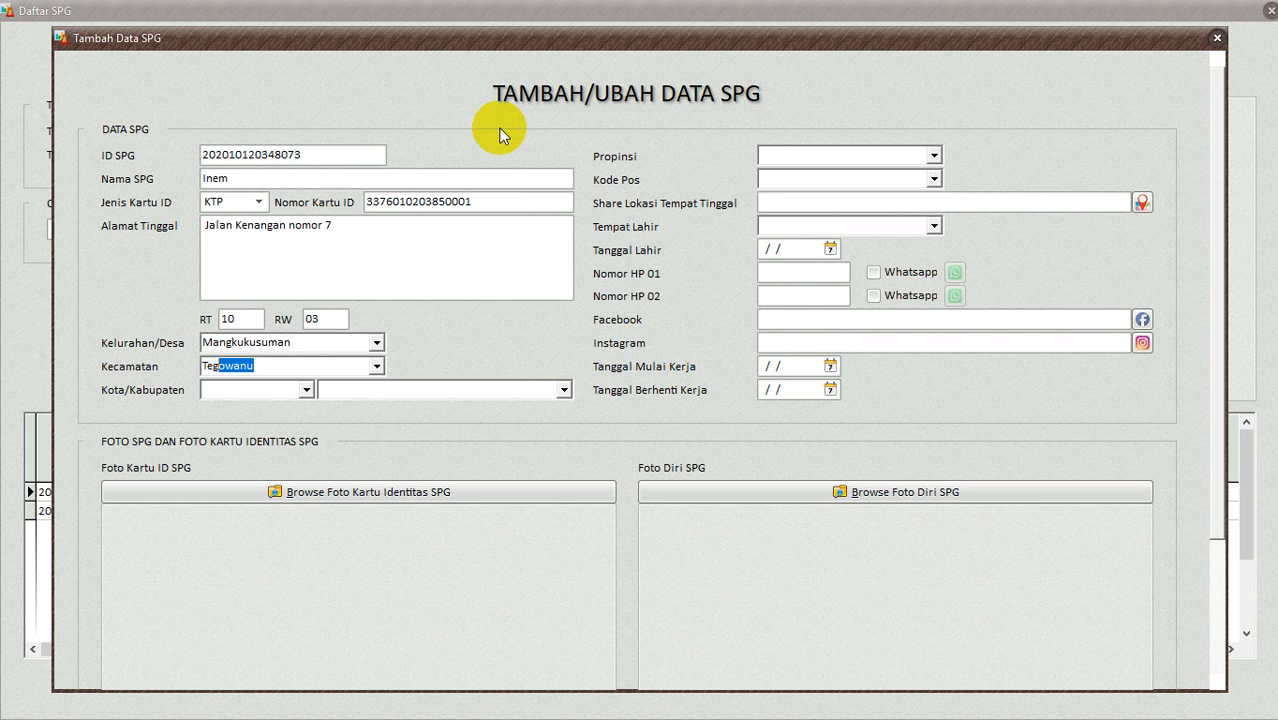
pyautogui.press('Tab')
pyautogui.write('Kota')
pyautogui.press('Tab')
pyautogui.press('Tab')
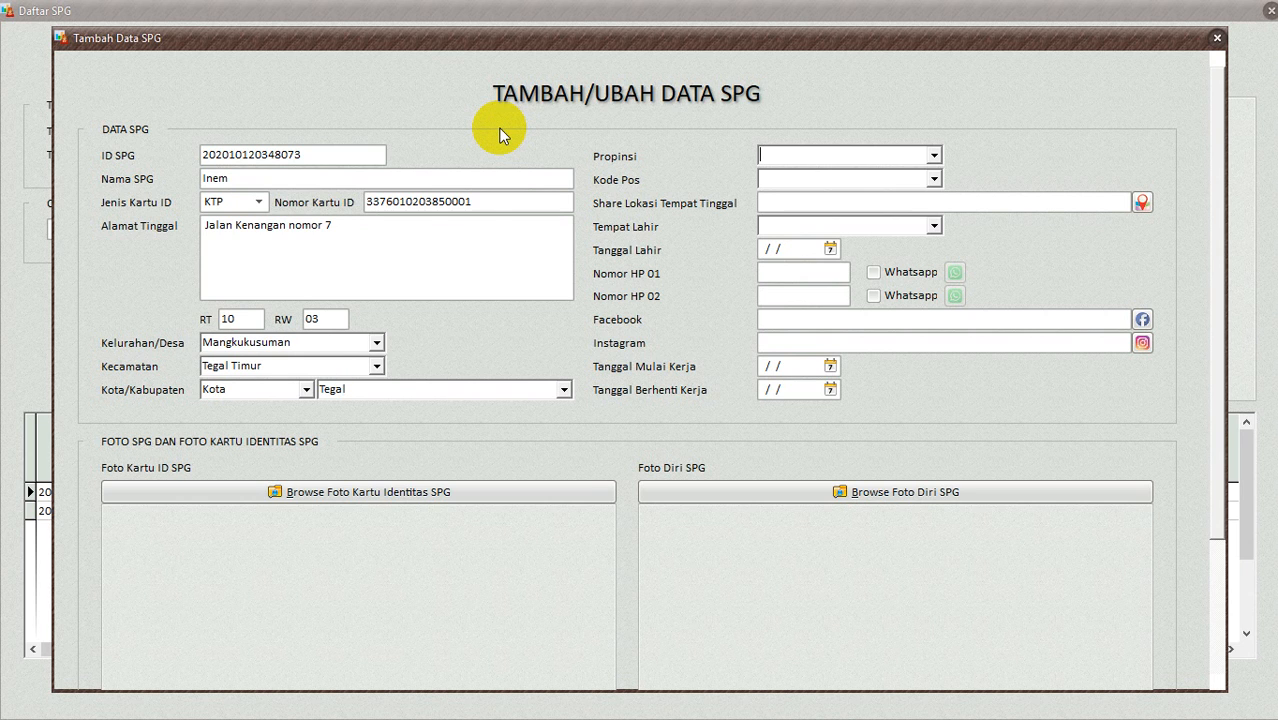
# Step: Enter Jawa Tengah, postcode 52123, birthplace Tegal, the birth date, and a WhatsApp phone number
pyautogui.press('Tab')
pyautogui.press('Tab')
pyautogui.press('Tab')
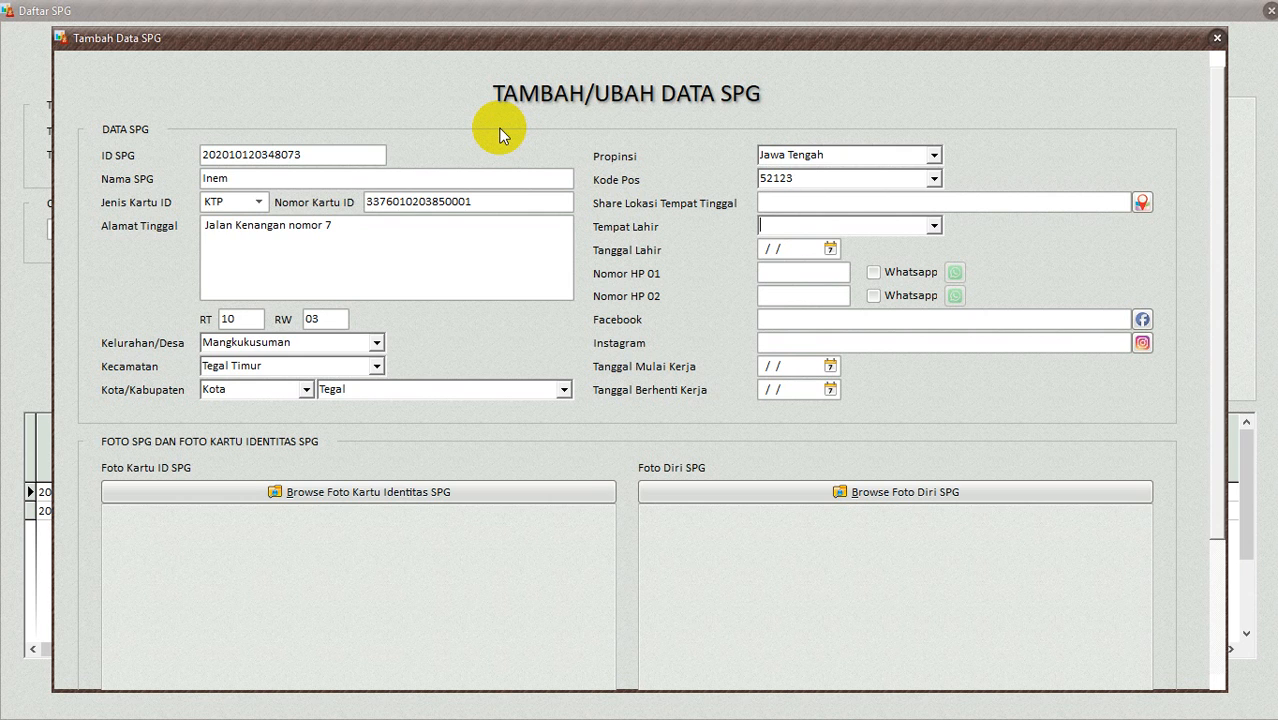
pyautogui.press('Tab')
pyautogui.press('Tab')
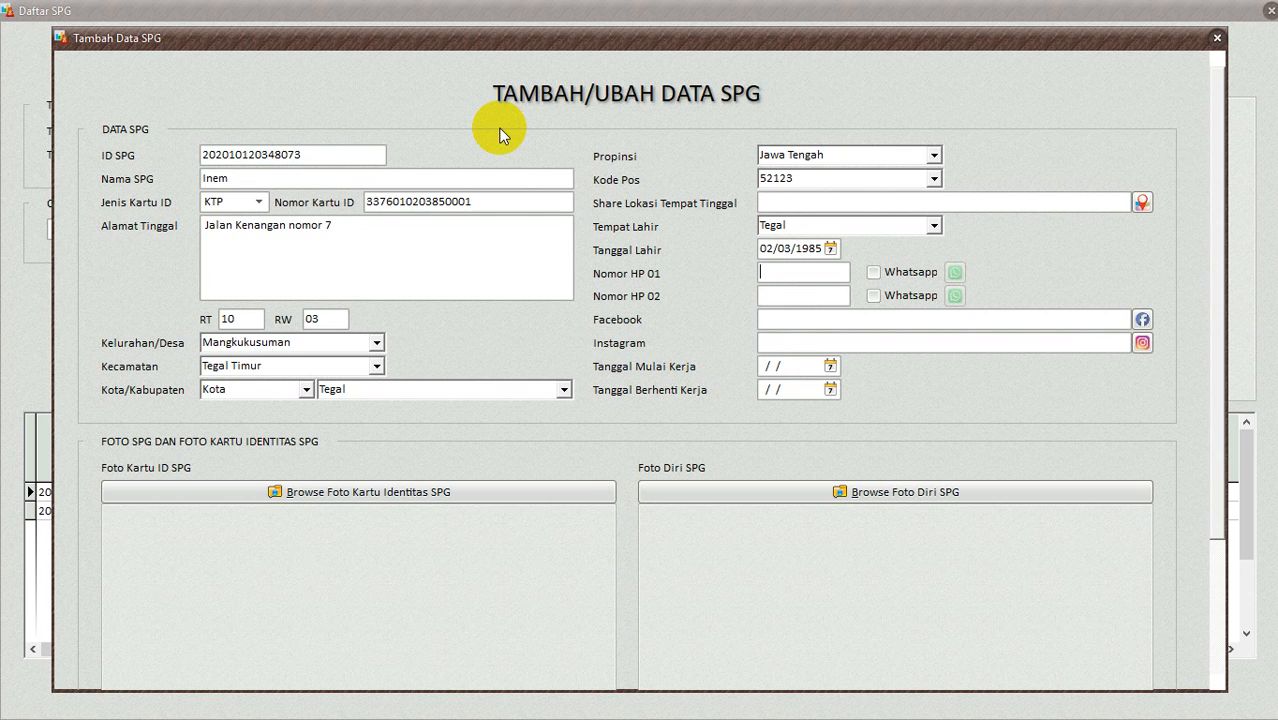
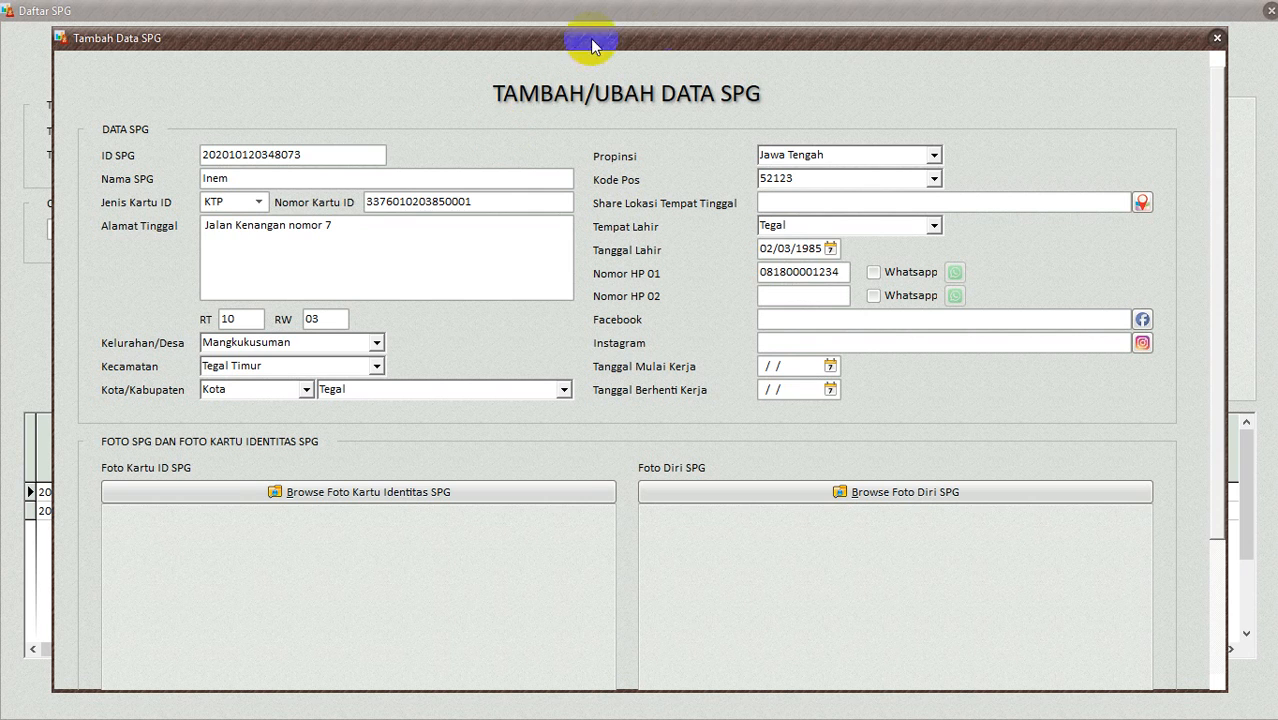
pyautogui.click(873, 272)
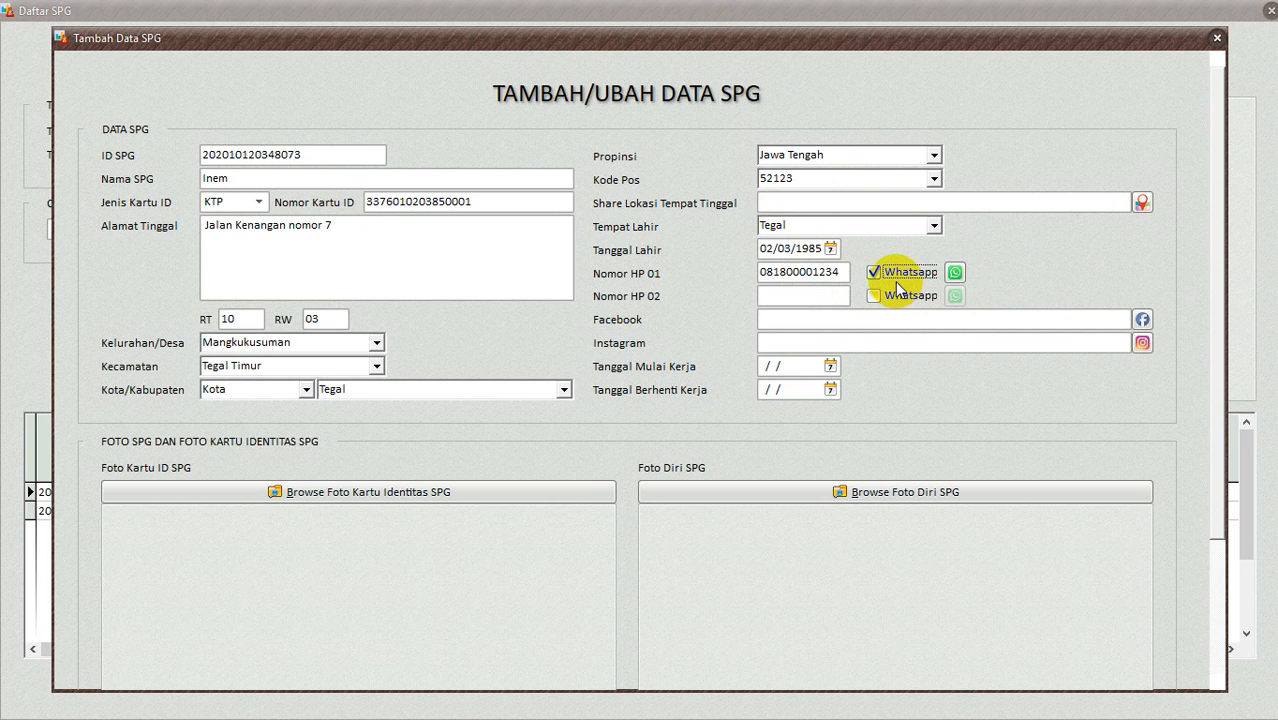
pyautogui.click(953, 281)
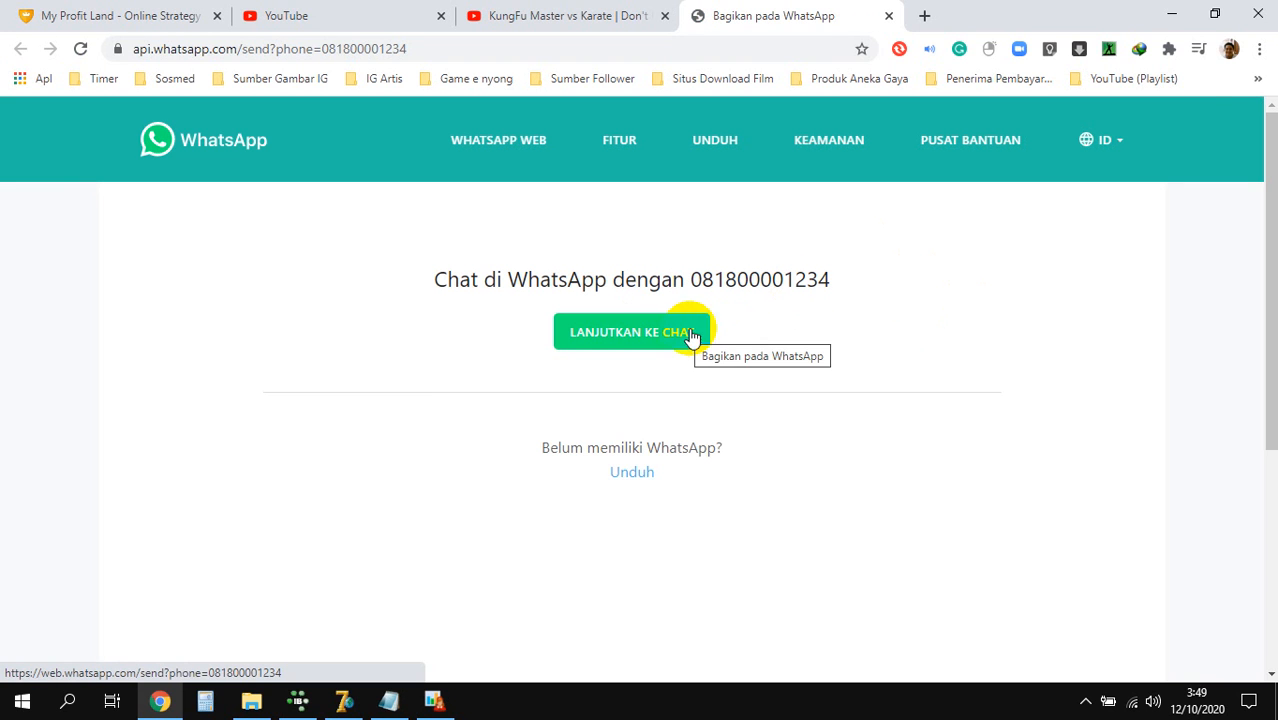
pyautogui.middleClick(788, 4)
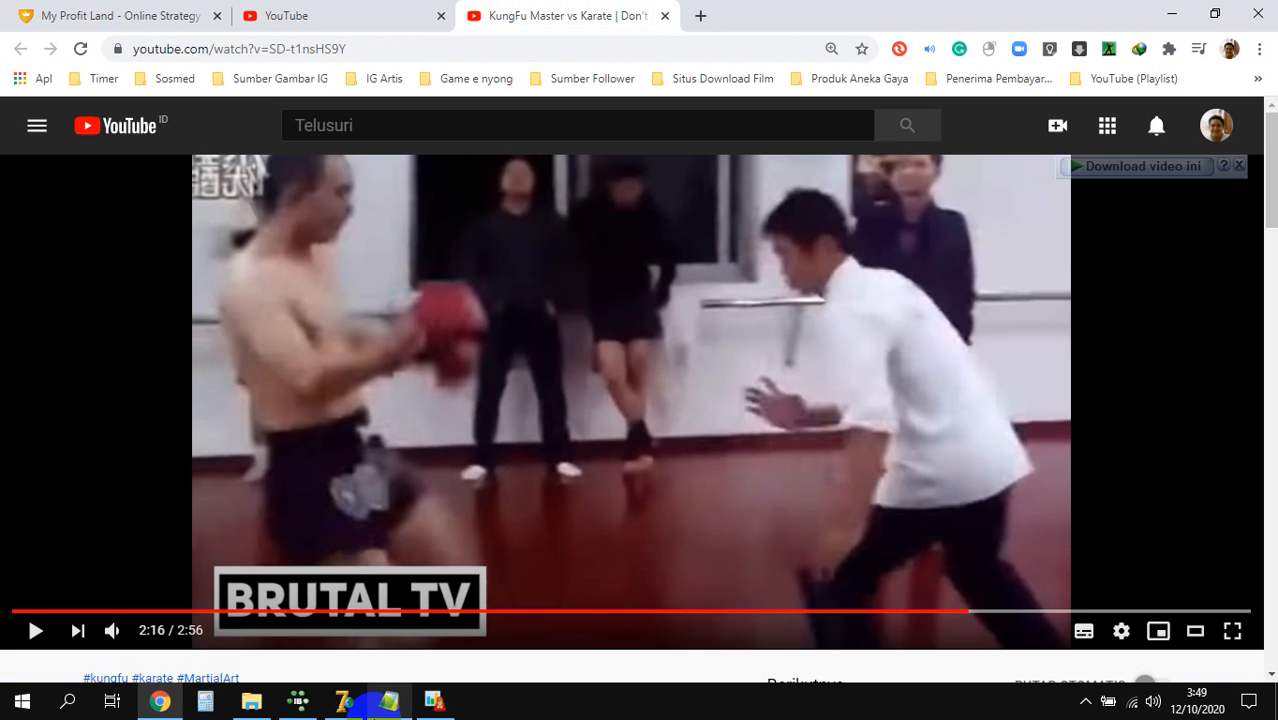
pyautogui.click(432, 701)
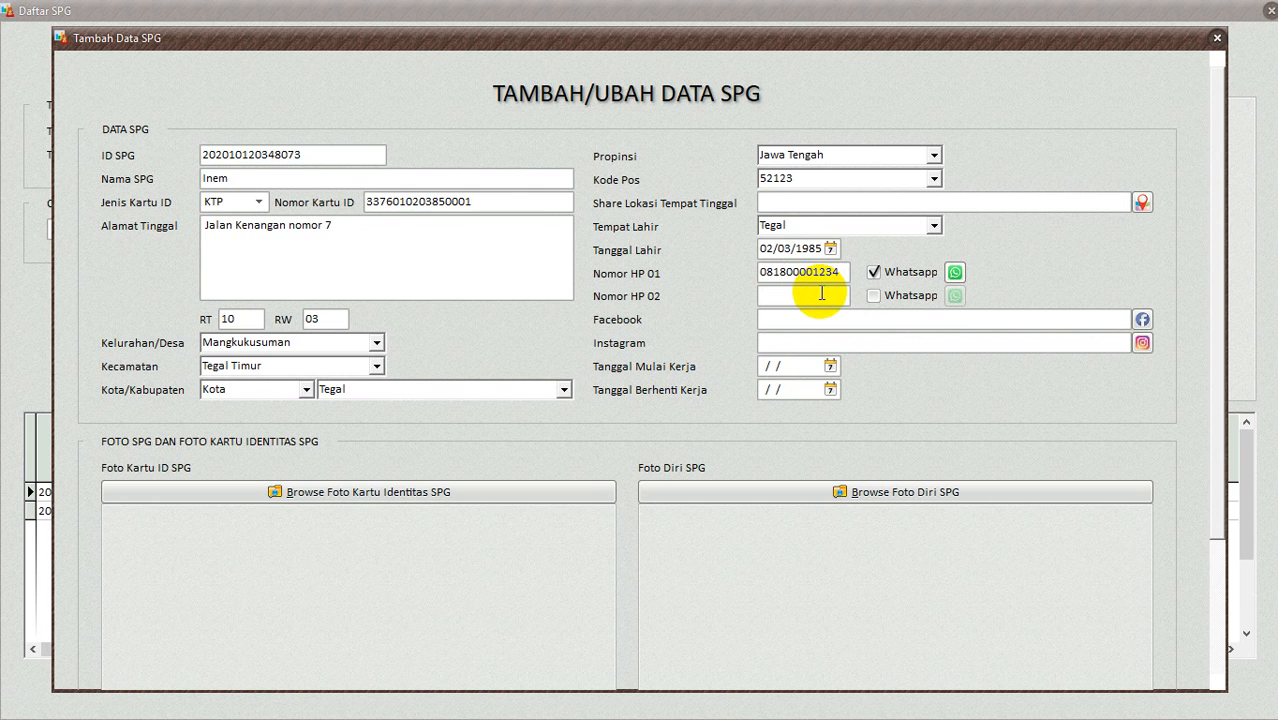
# Step: Keep HP 01 marked WhatsApp, skip HP 02 and social fields, set work start 10/10/2020
pyautogui.click(871, 274)
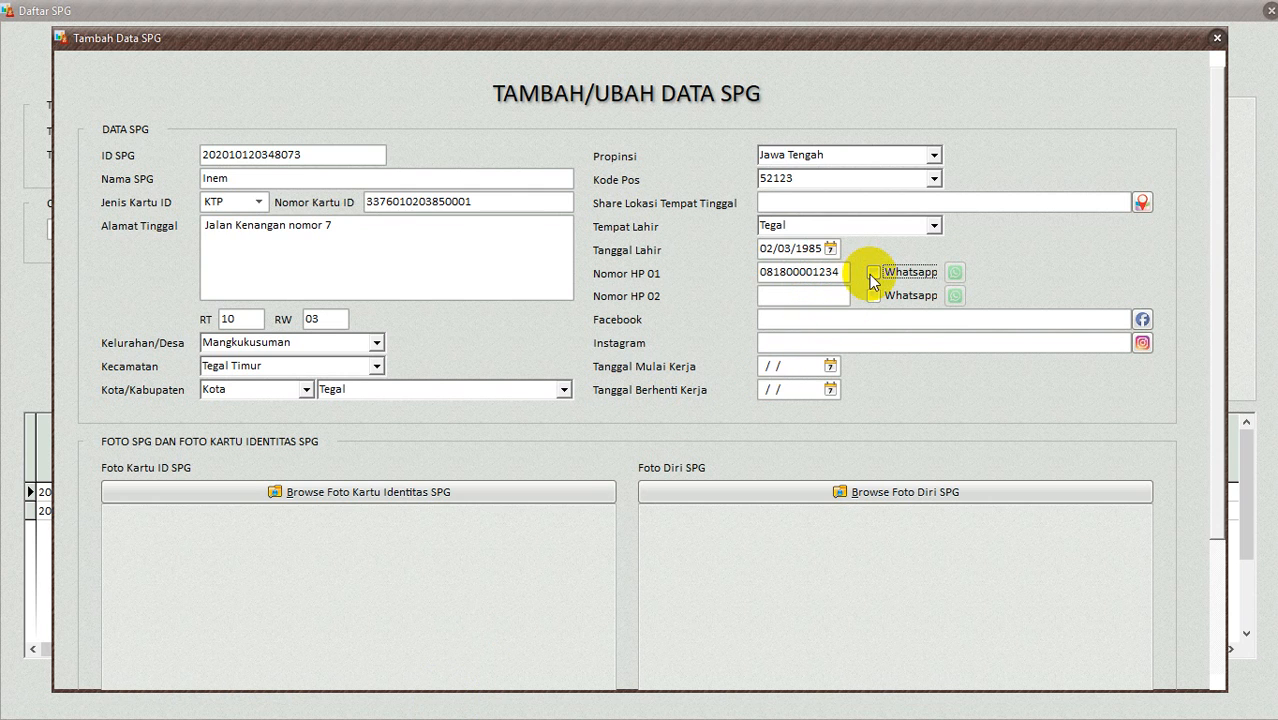
pyautogui.click(871, 273)
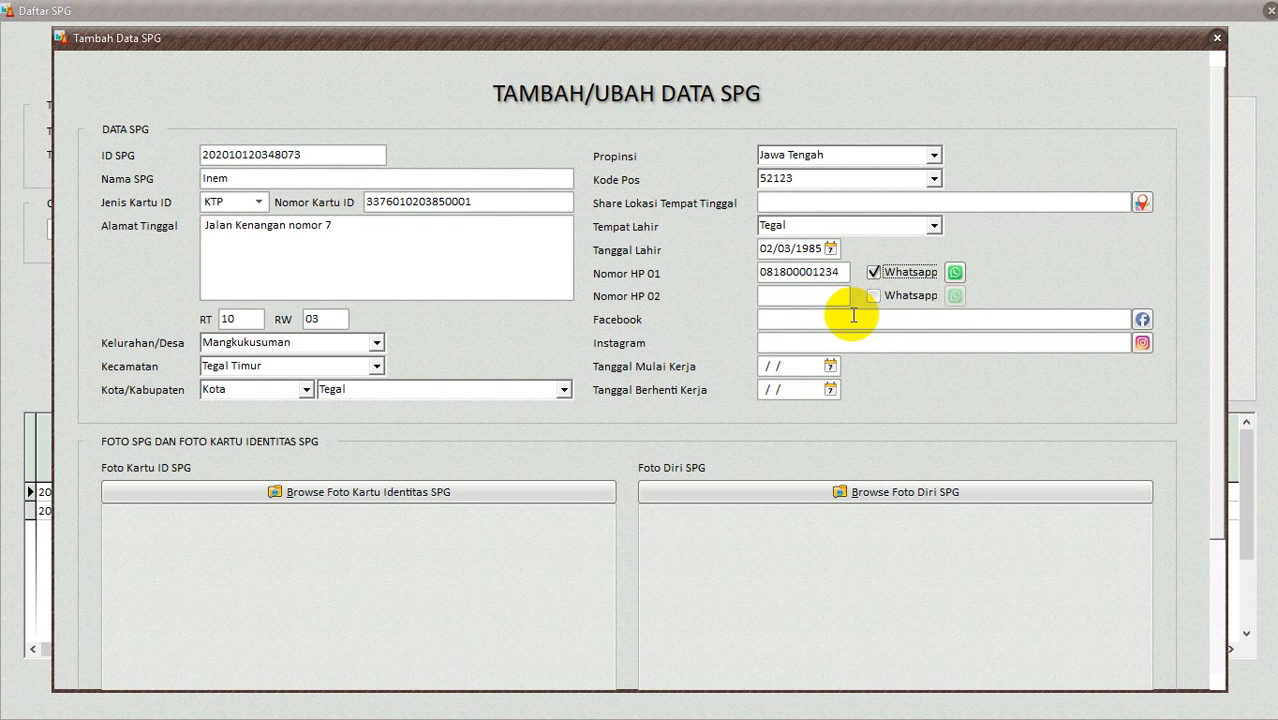
pyautogui.click(787, 296)
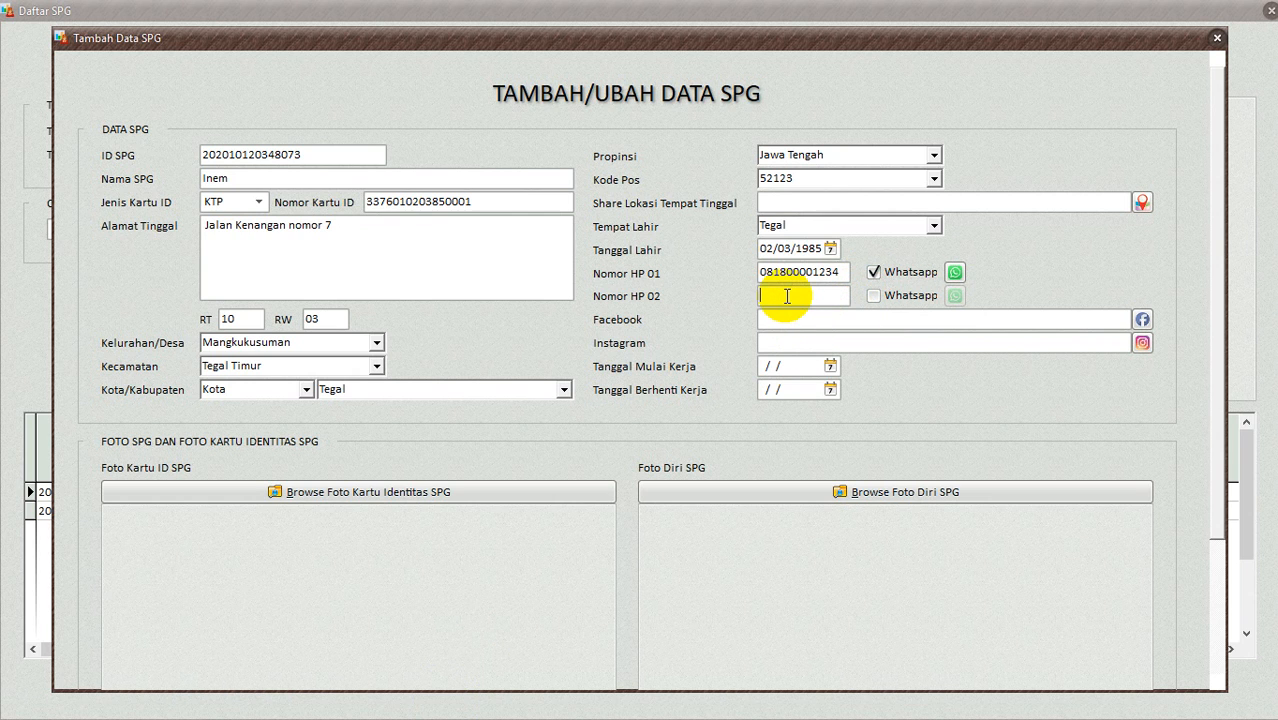
pyautogui.press('Tab')
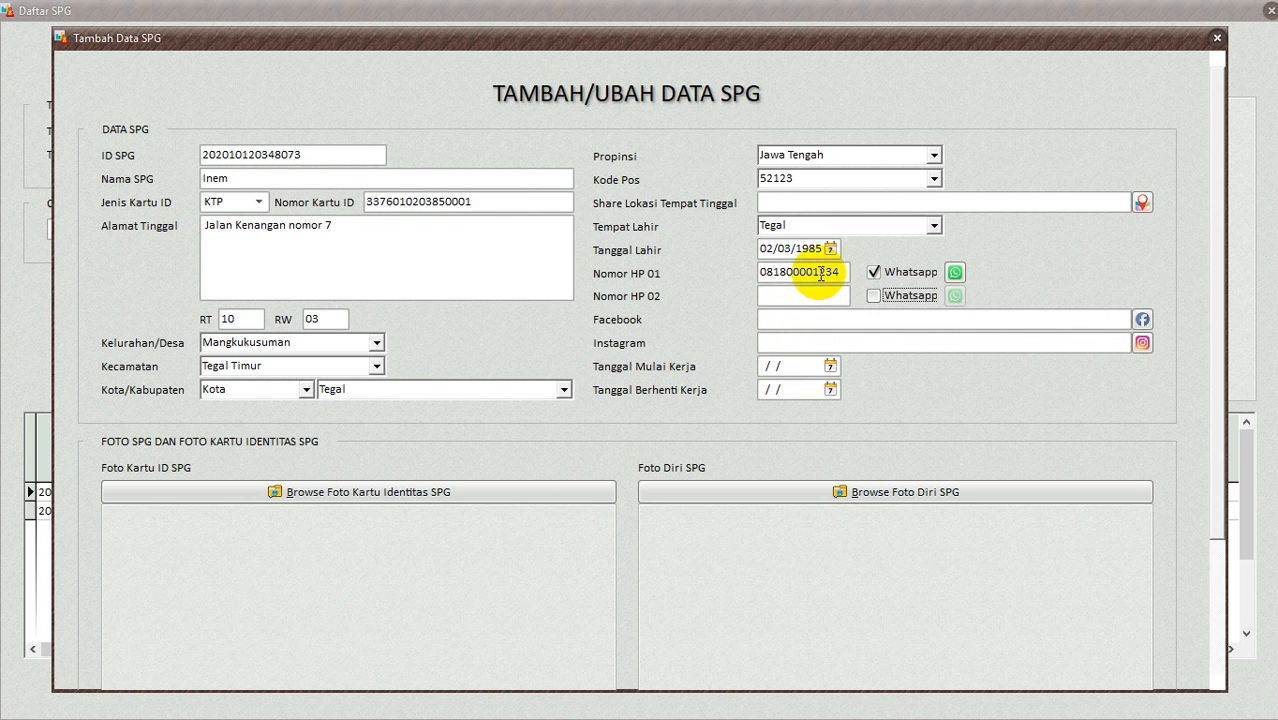
pyautogui.press('Tab')
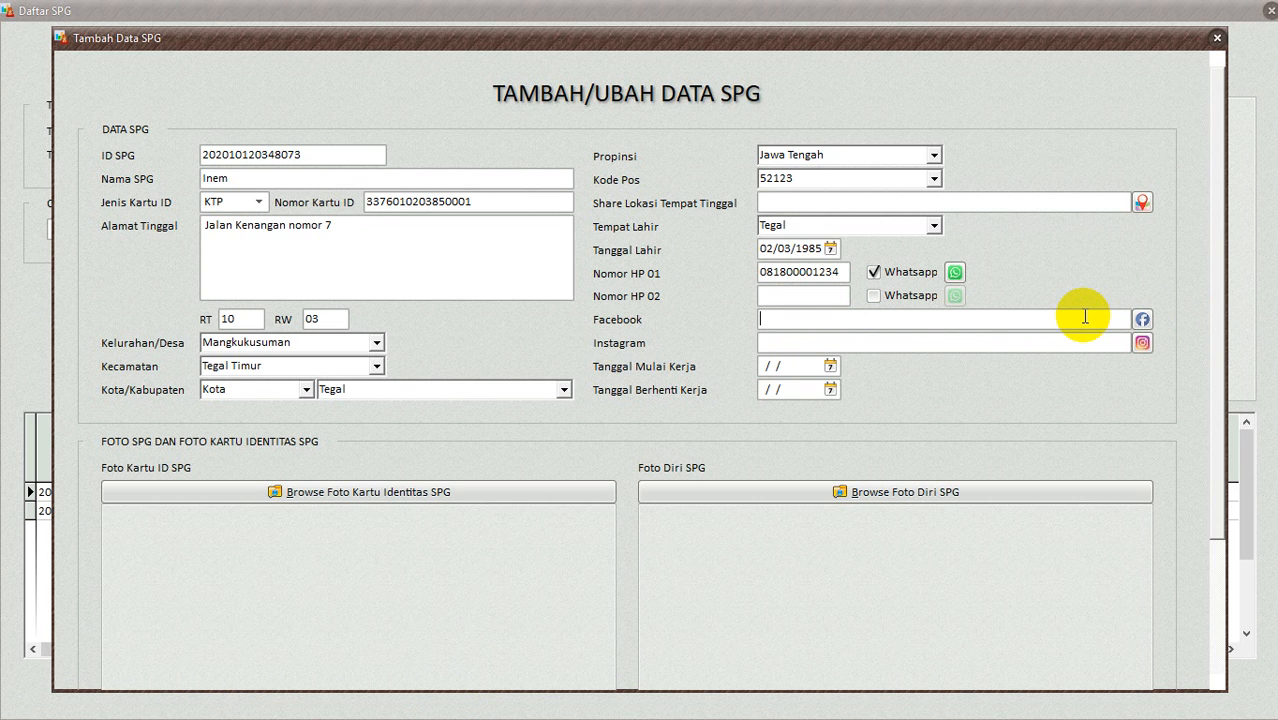
pyautogui.press('Tab')
pyautogui.press('Tab')
pyautogui.write('10/10/2020')
pyautogui.press('Tab')
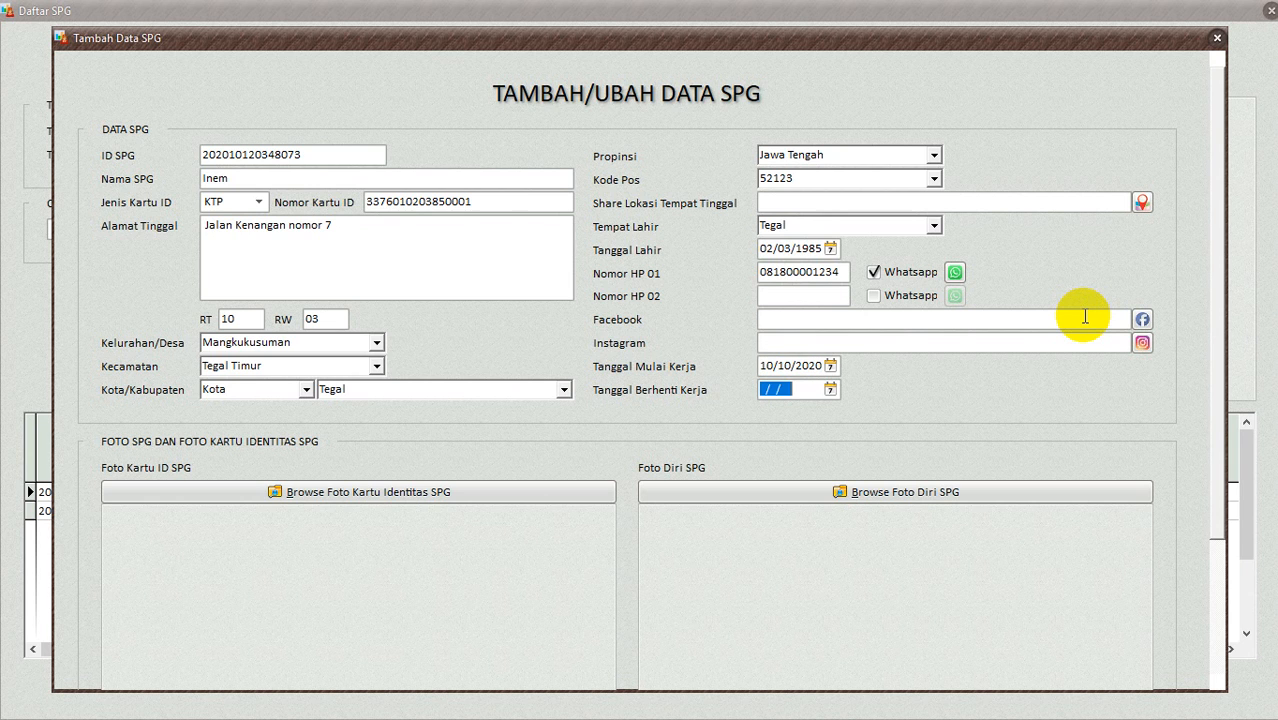
pyautogui.press('Tab')
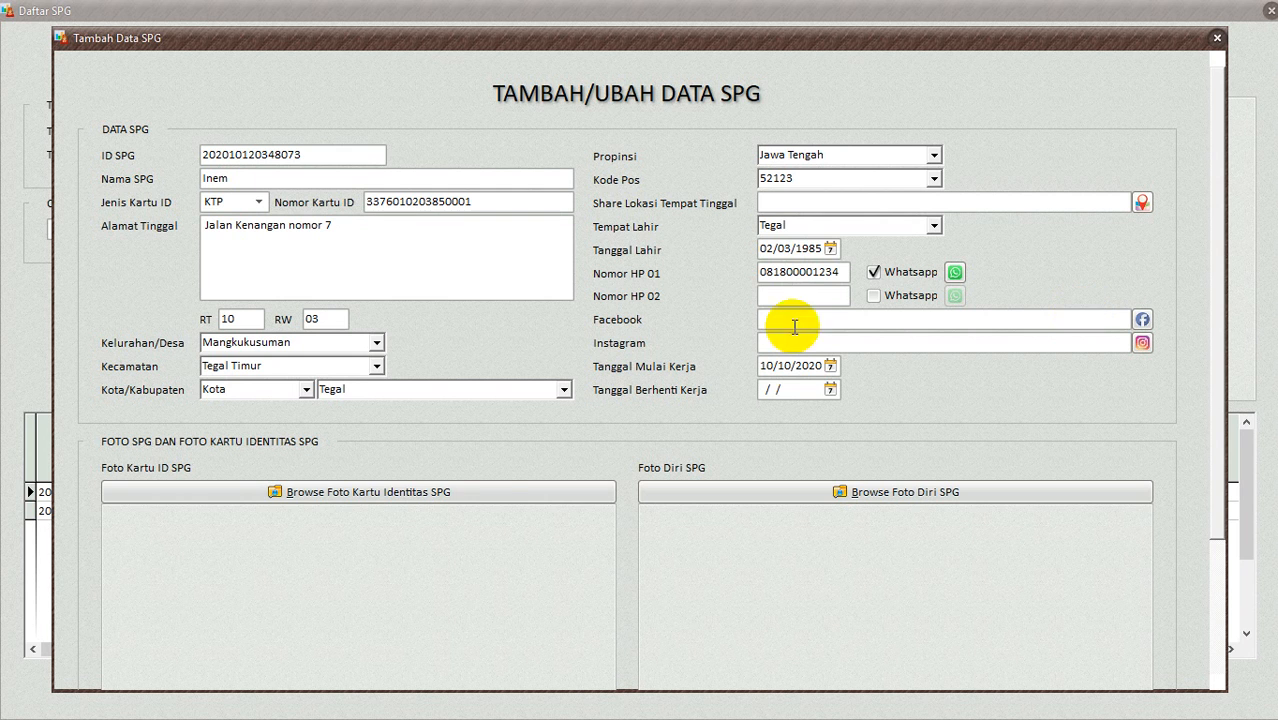
# Step: Load the KTP scan as the SPG's identity-card photo
pyautogui.click(492, 496)
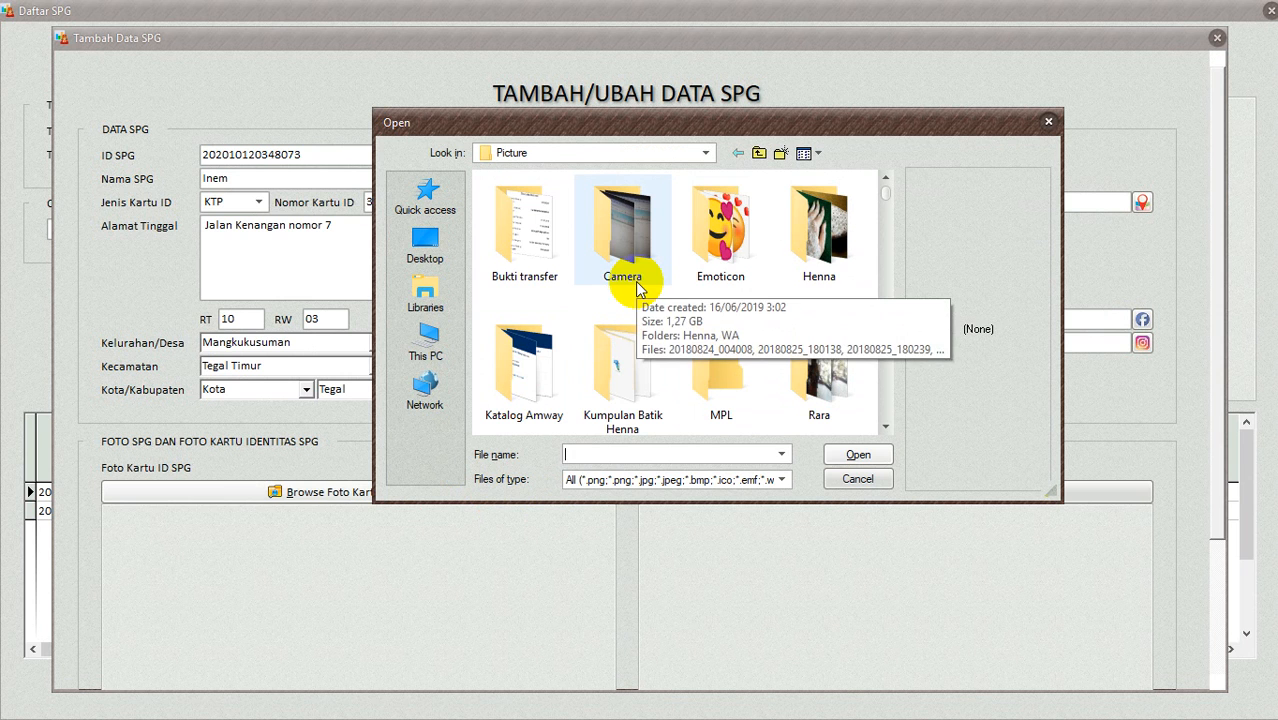
pyautogui.click(759, 153)
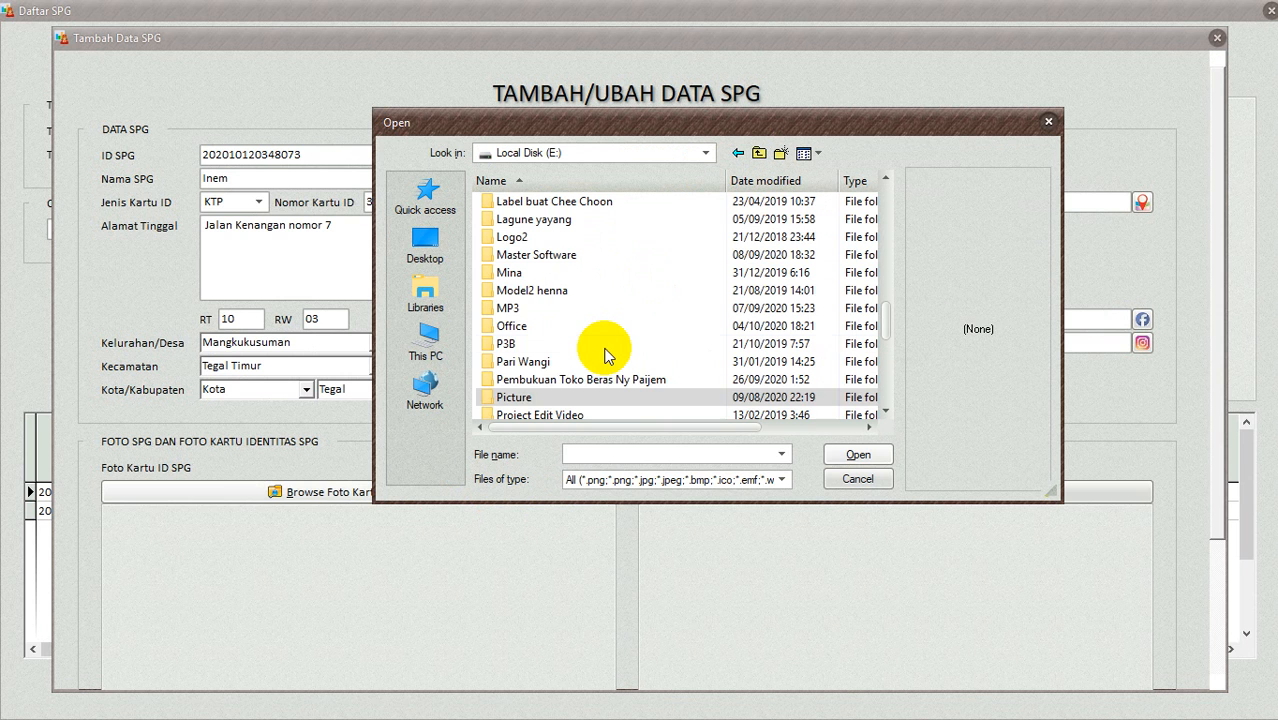
pyautogui.doubleClick(608, 272)
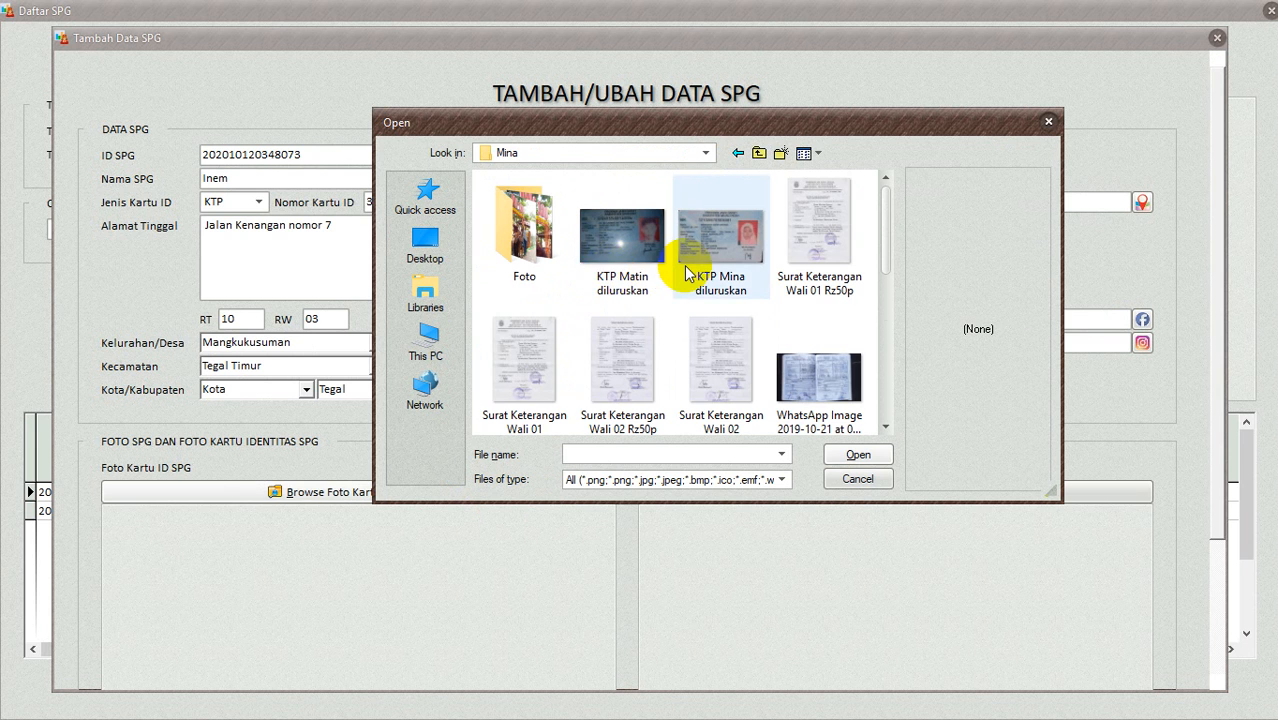
pyautogui.scroll(-5, 680, 268)
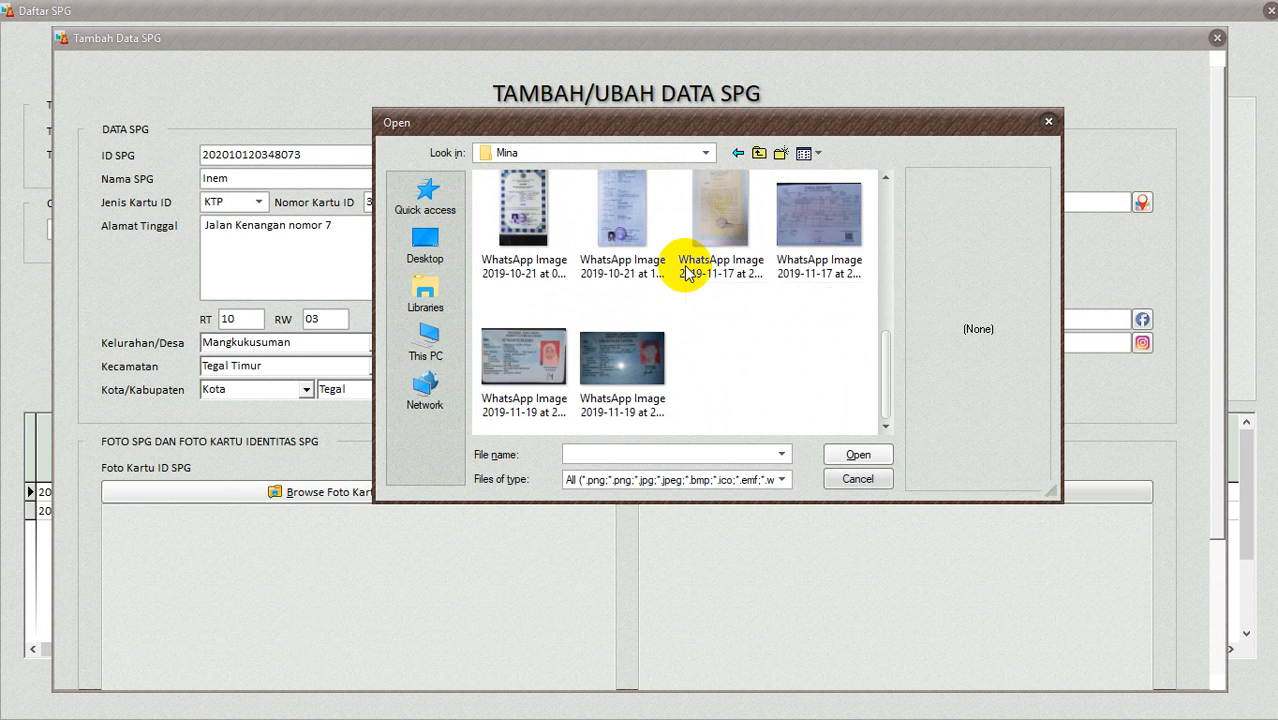
pyautogui.scroll(5, 686, 272)
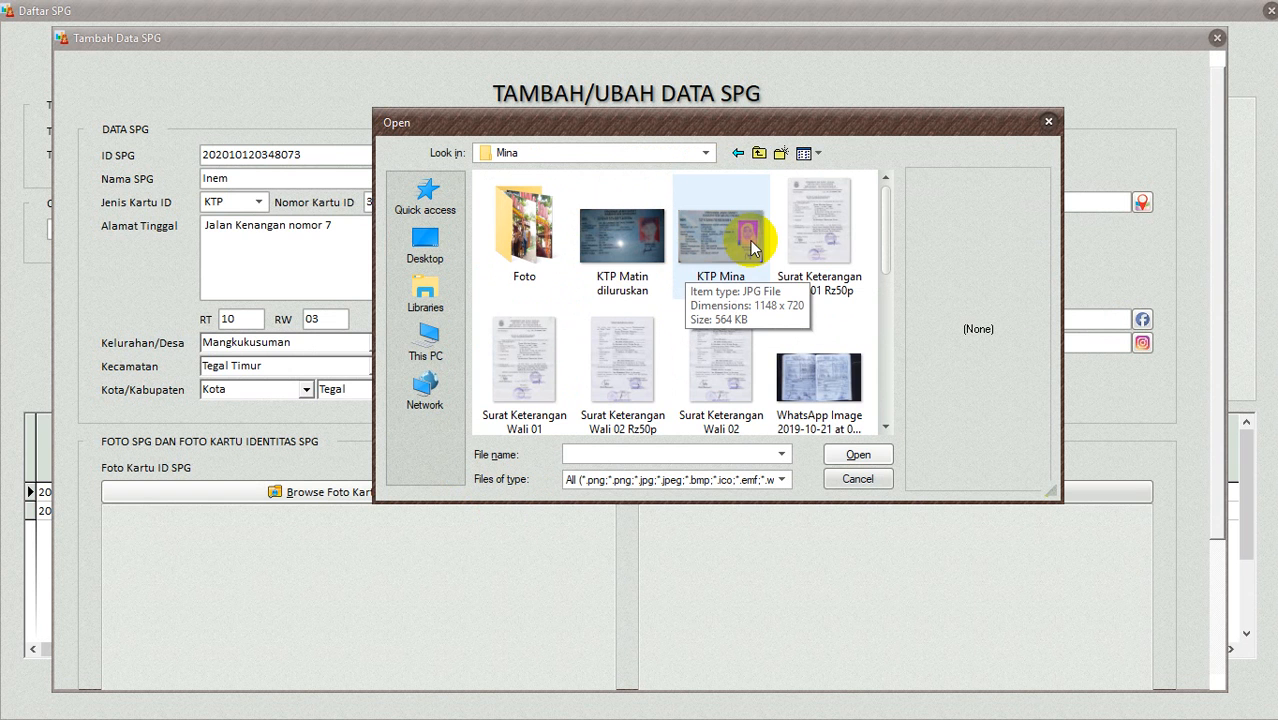
pyautogui.doubleClick(752, 262)
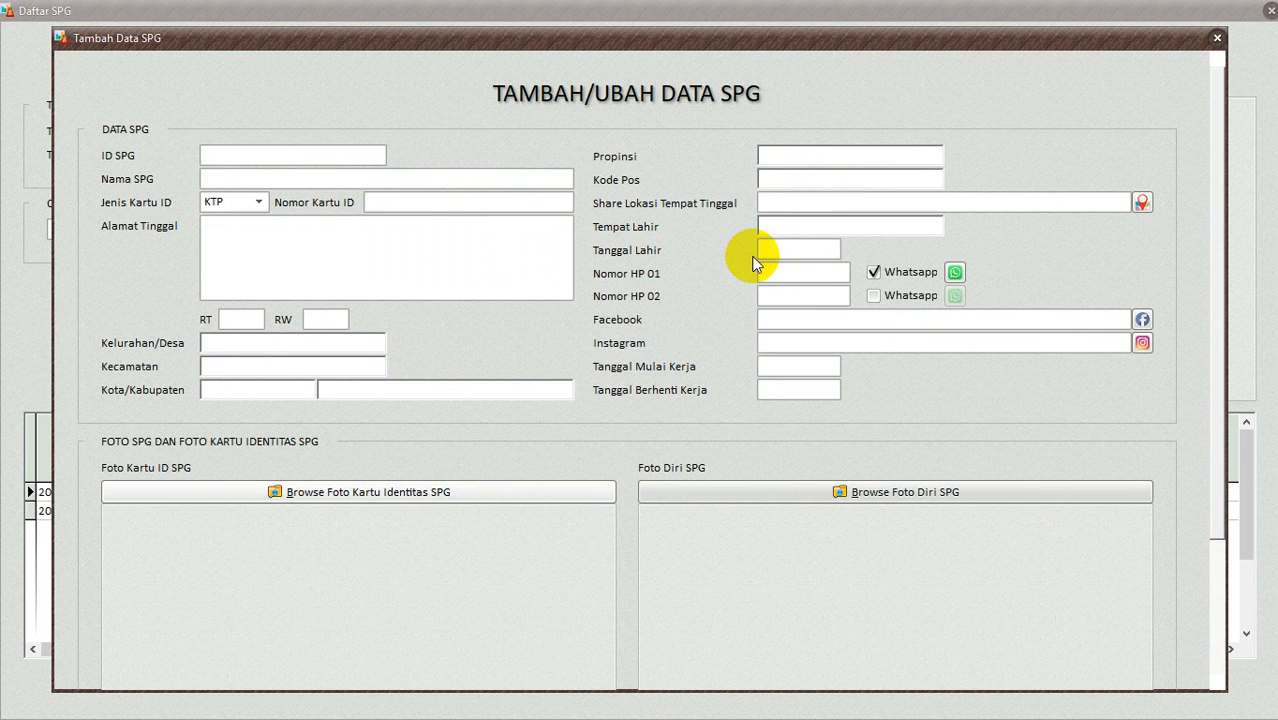
# Step: Load a picture from the Foto folder as the SPG's personal photo
pyautogui.click(736, 495)
pyautogui.scroll(-3, 589, 345)
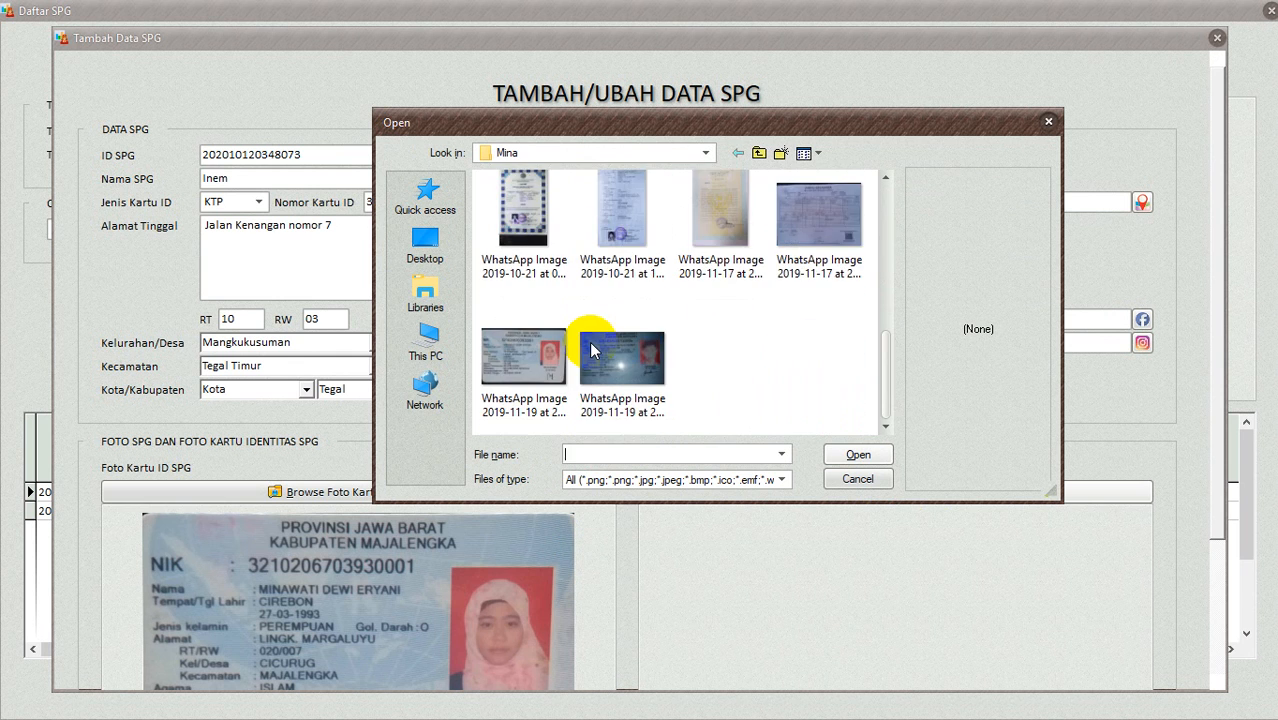
pyautogui.scroll(5, 589, 345)
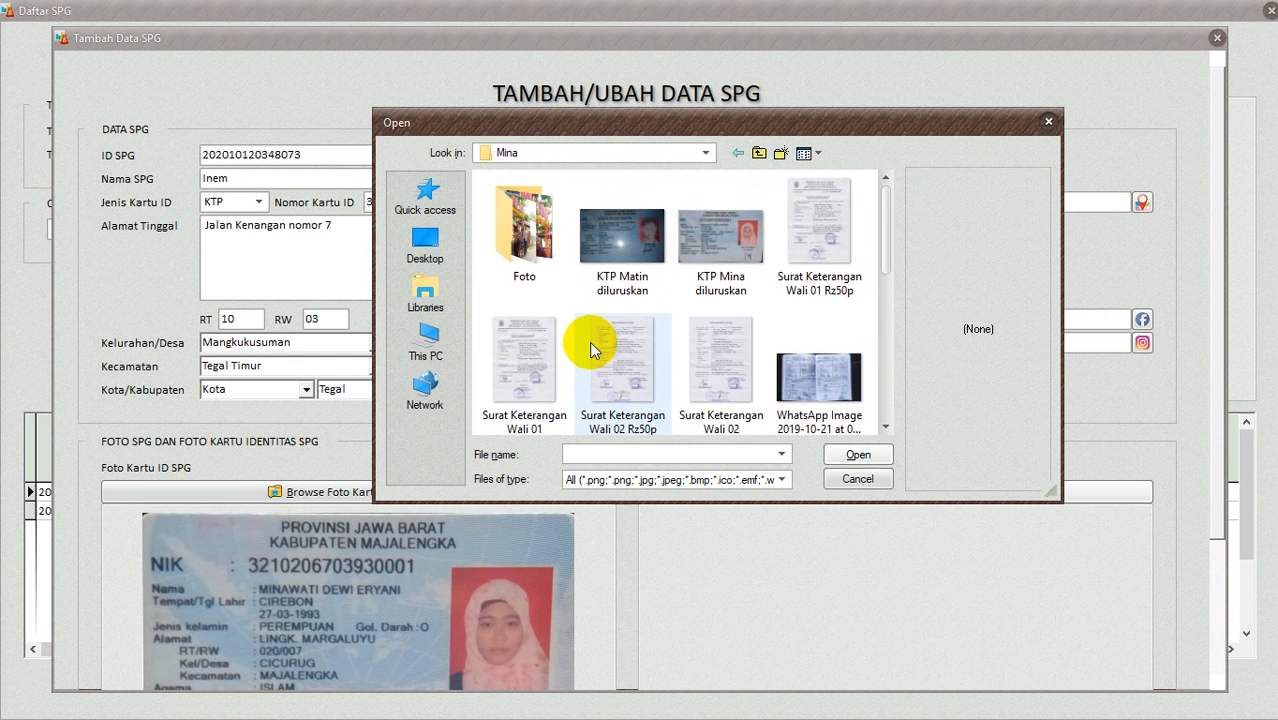
pyautogui.doubleClick(543, 230)
pyautogui.scroll(-6, 552, 245)
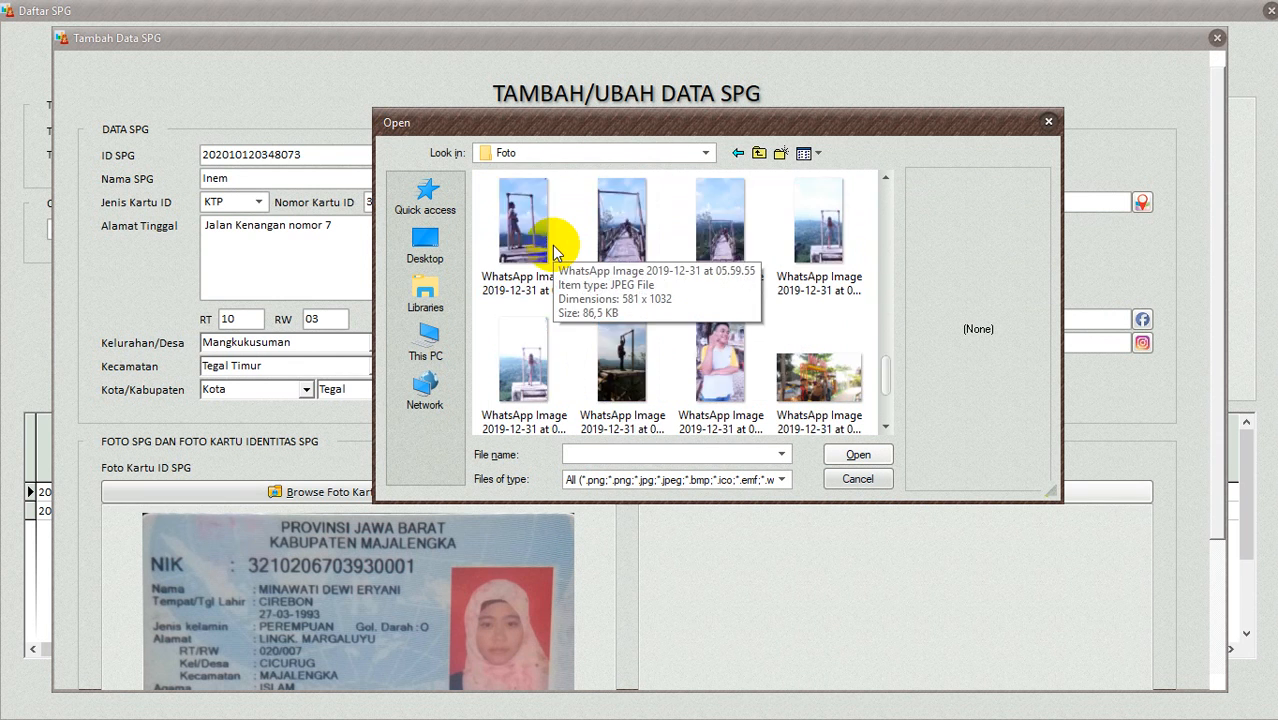
pyautogui.scroll(-3, 552, 245)
pyautogui.scroll(1, 552, 245)
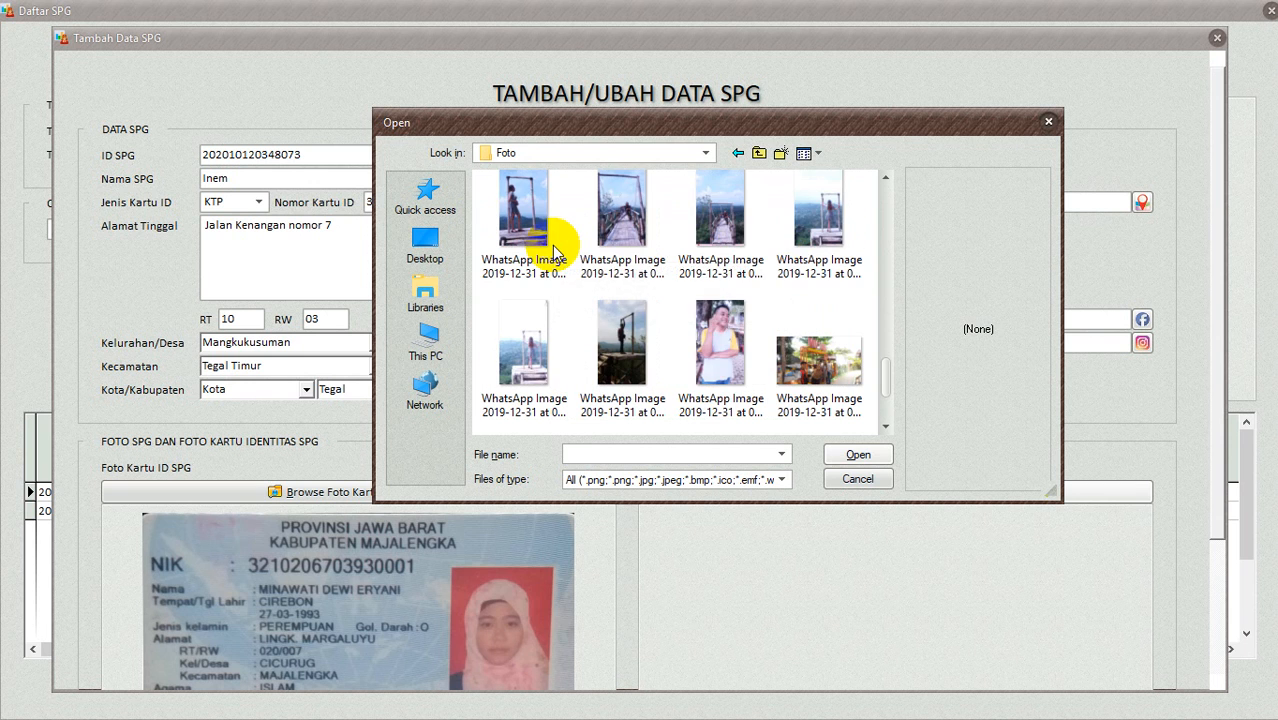
pyautogui.scroll(2, 552, 245)
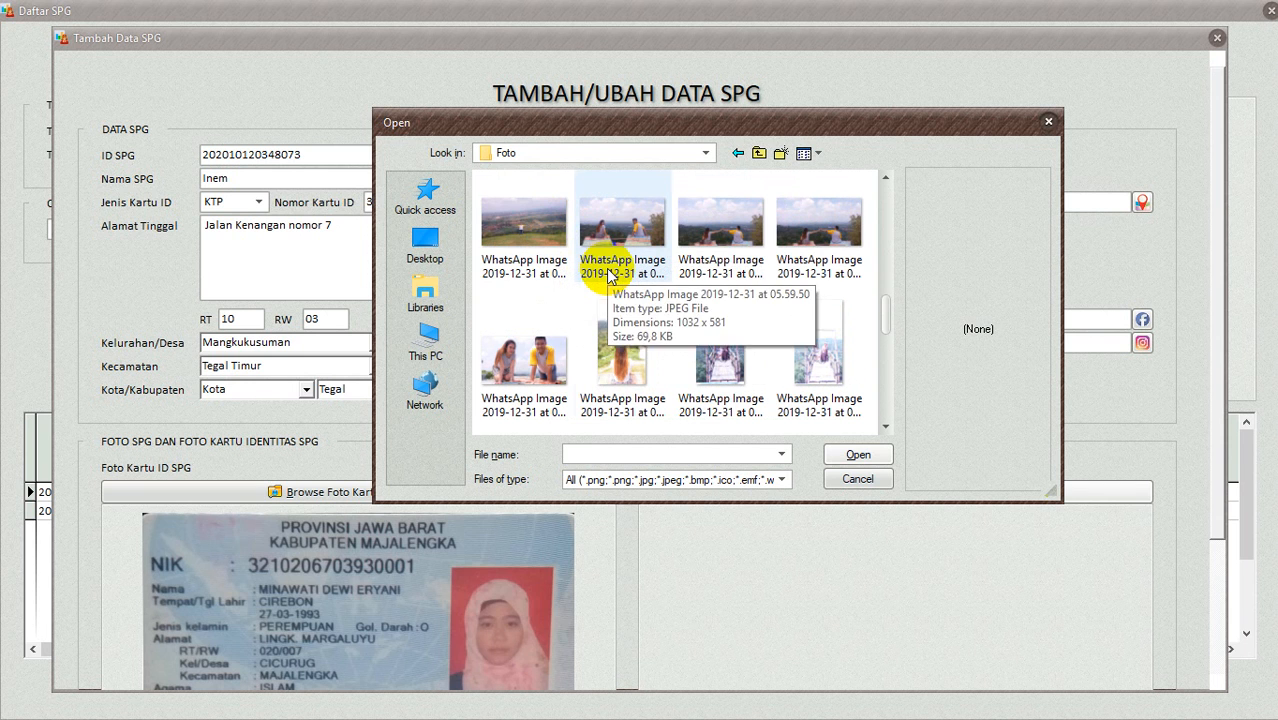
pyautogui.scroll(1, 595, 277)
pyautogui.scroll(2, 607, 277)
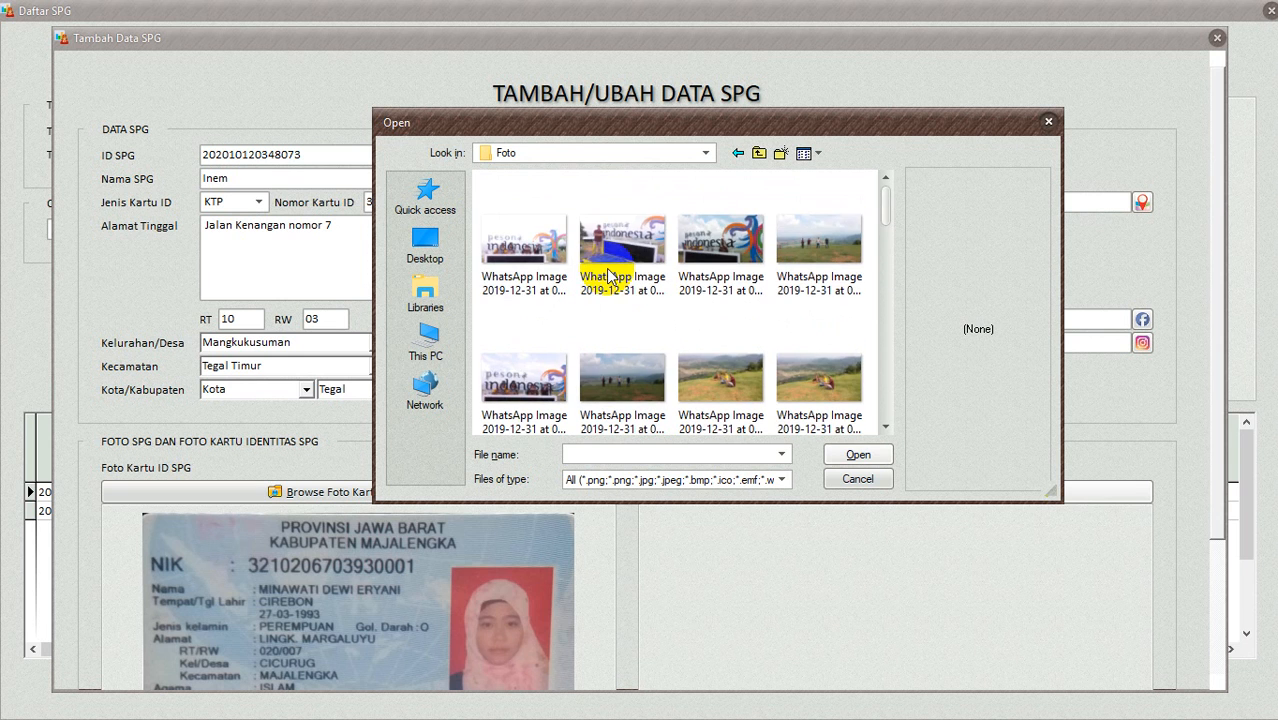
pyautogui.scroll(-10, 607, 277)
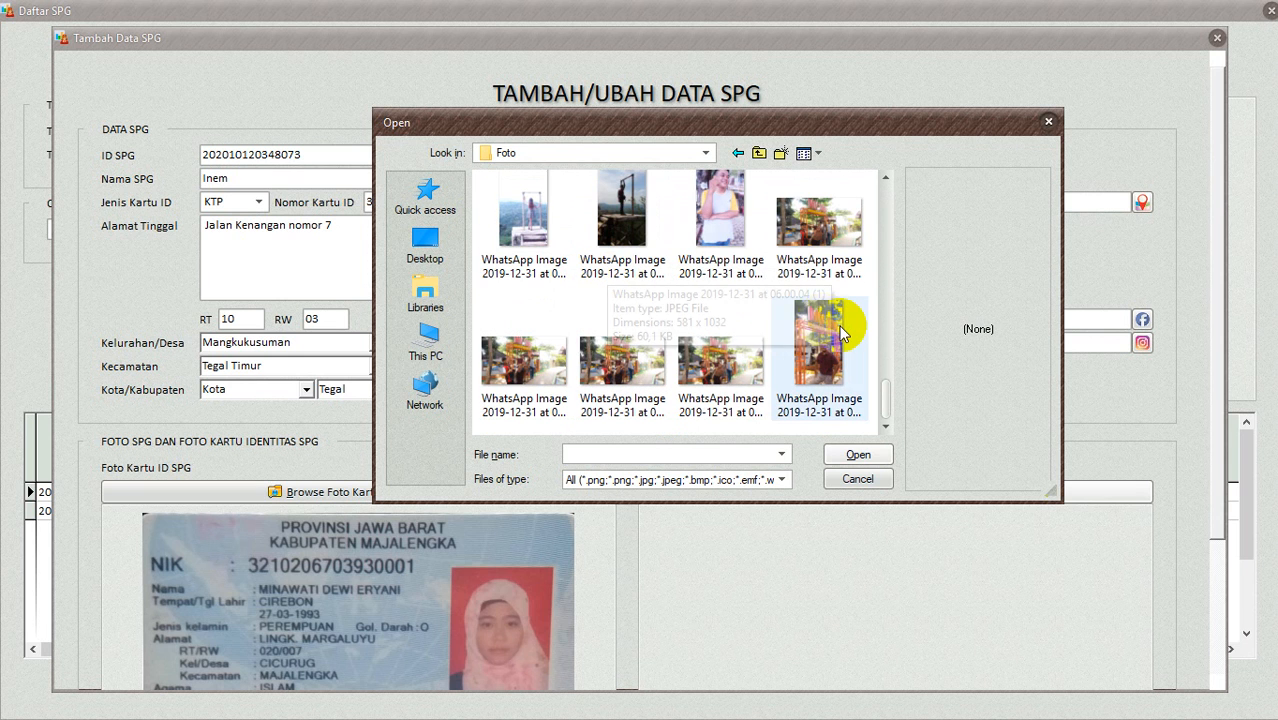
pyautogui.scroll(1, 843, 333)
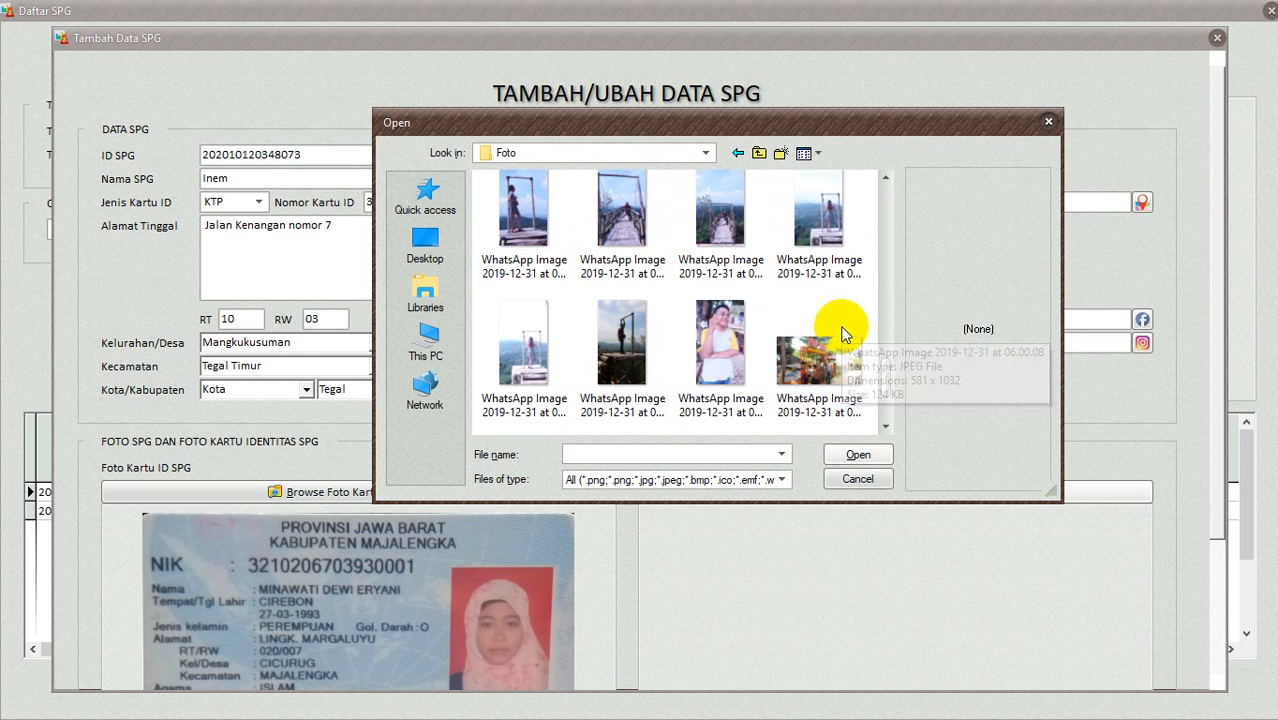
pyautogui.doubleClick(644, 236)
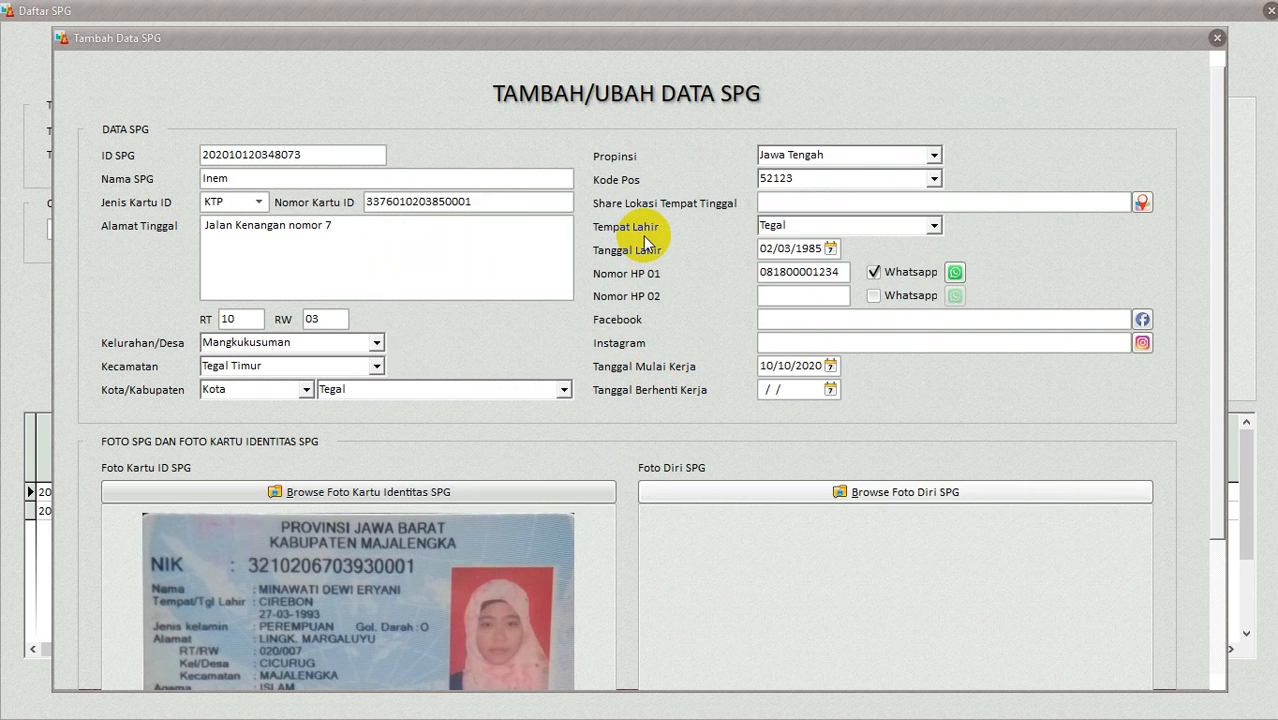
# Step: Save the new SPG record, dismiss the confirmation and error messages, and close the form
pyautogui.scroll(-3, 655, 330)
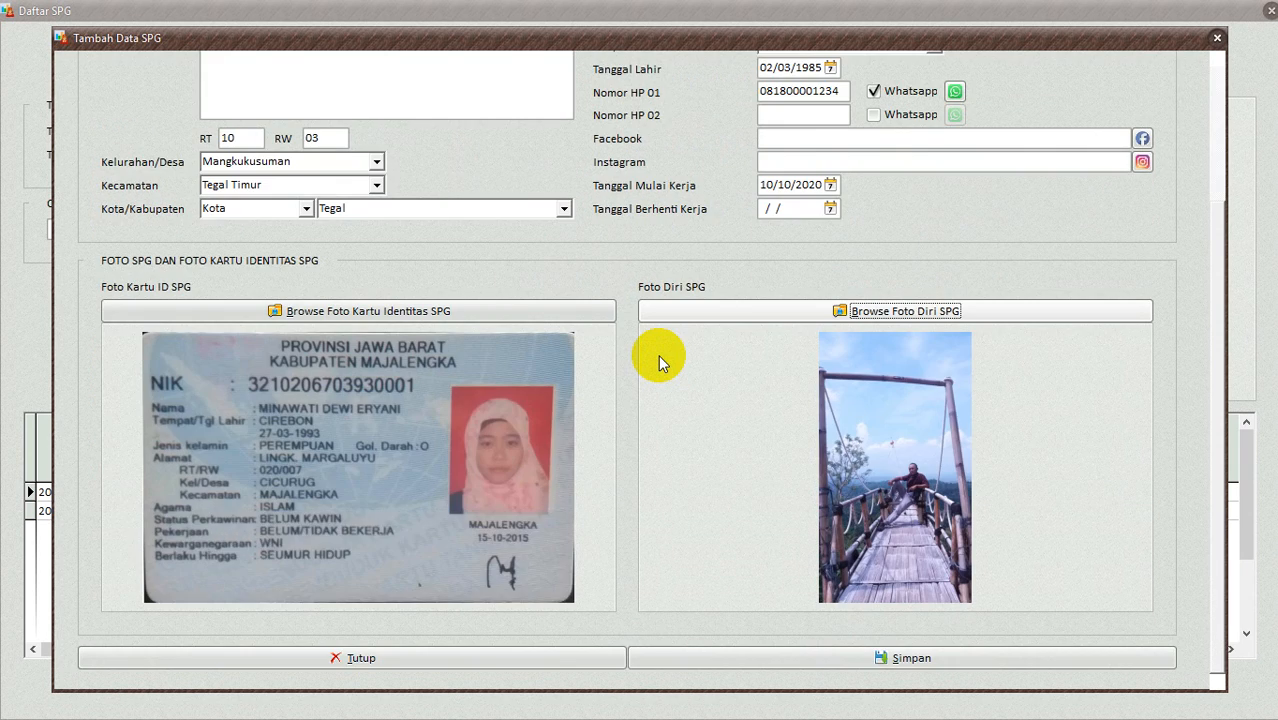
pyautogui.scroll(4, 658, 354)
pyautogui.scroll(-4, 658, 354)
pyautogui.click(748, 660)
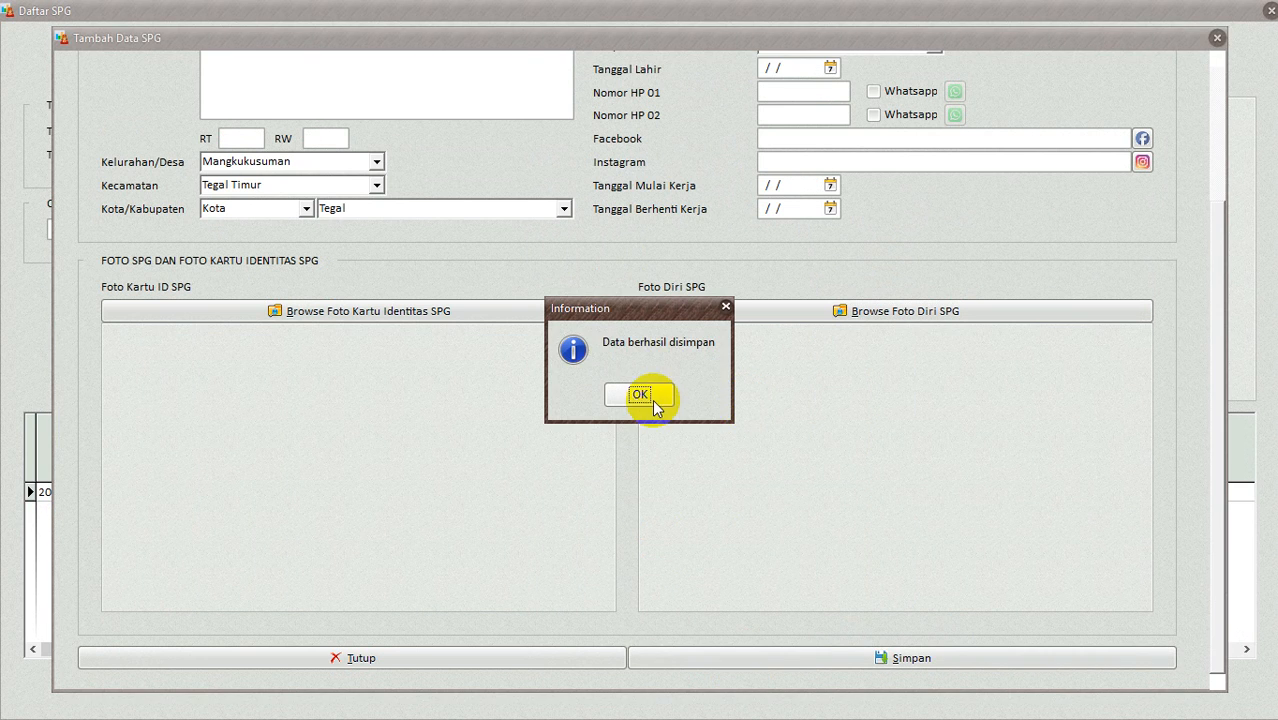
pyautogui.click(652, 399)
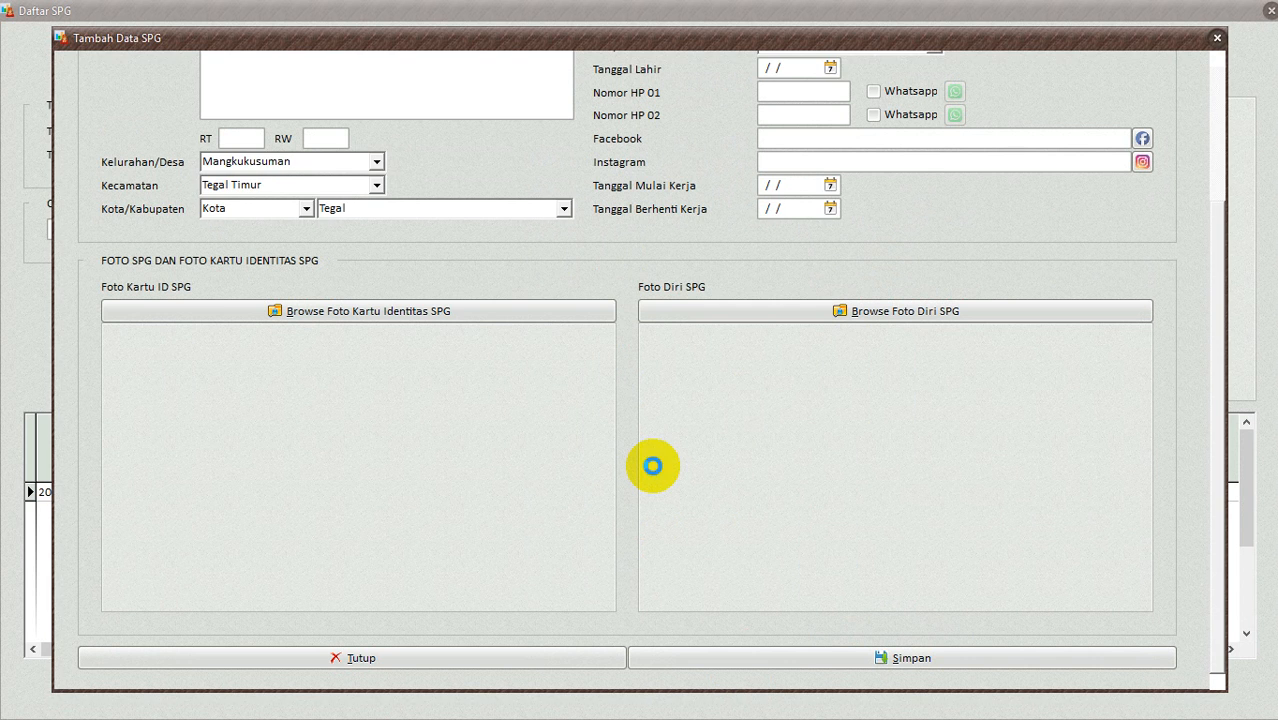
pyautogui.click(780, 418)
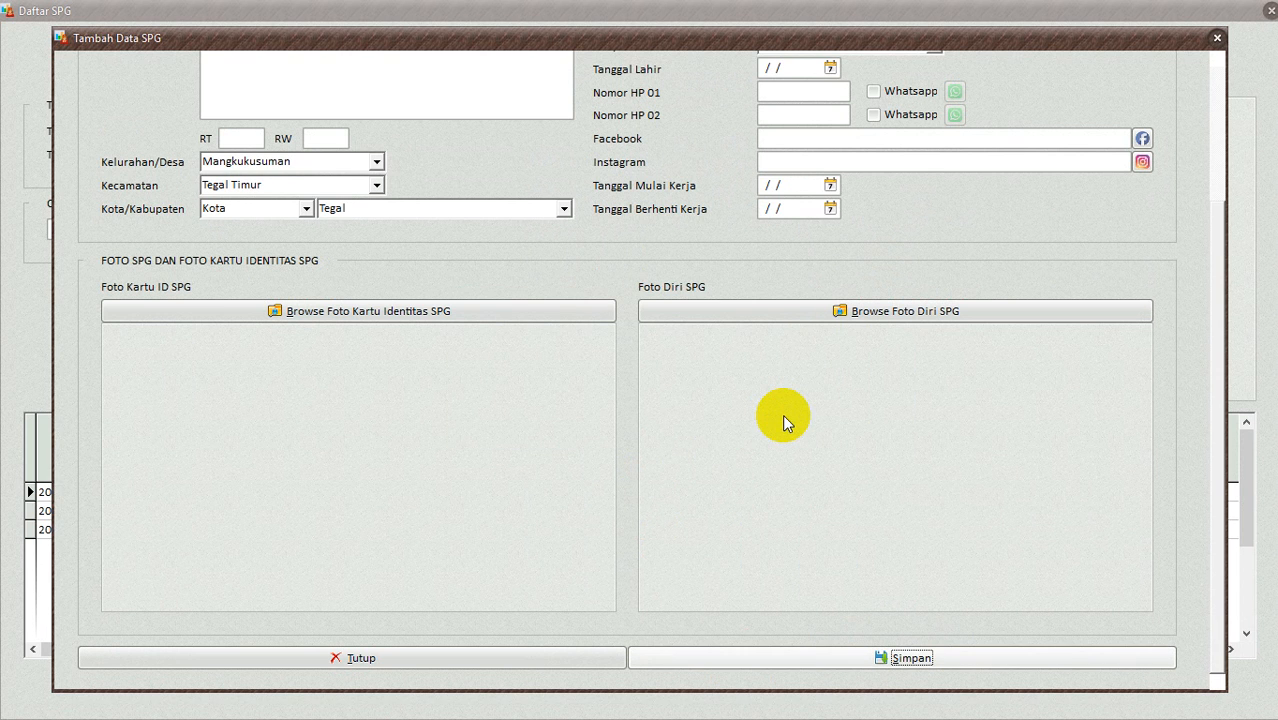
pyautogui.click(487, 655)
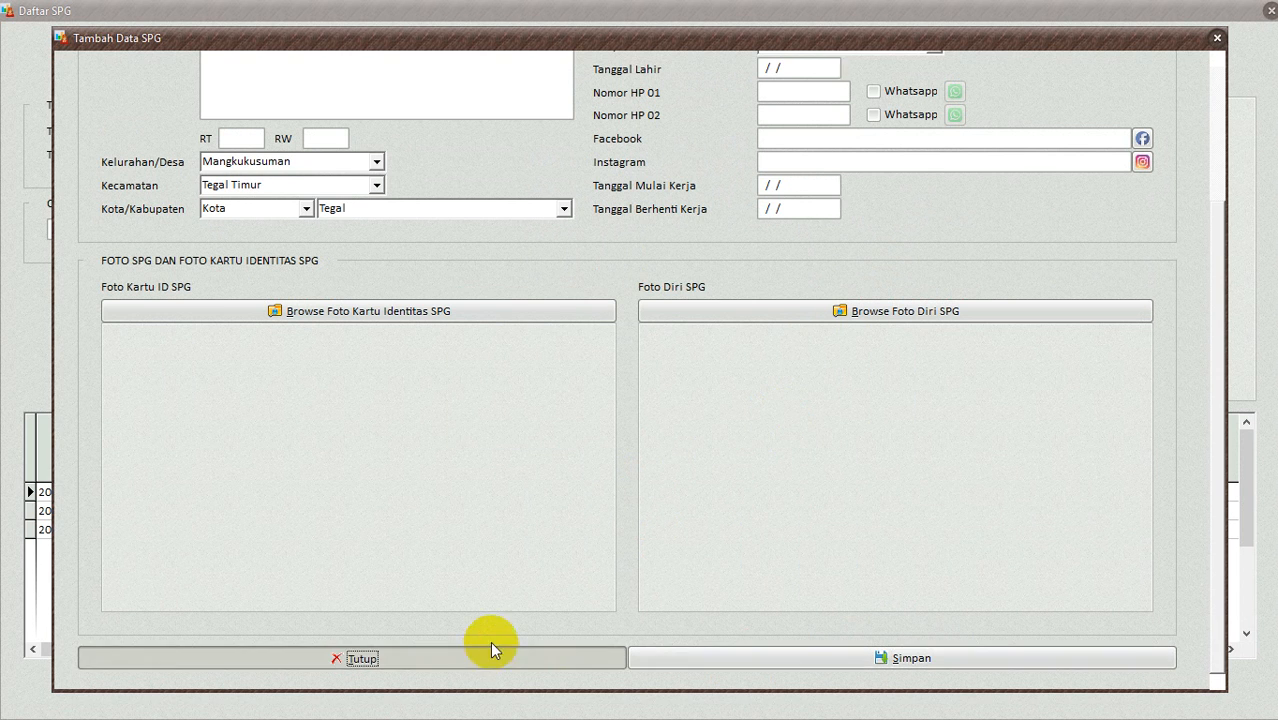
pyautogui.click(592, 486)
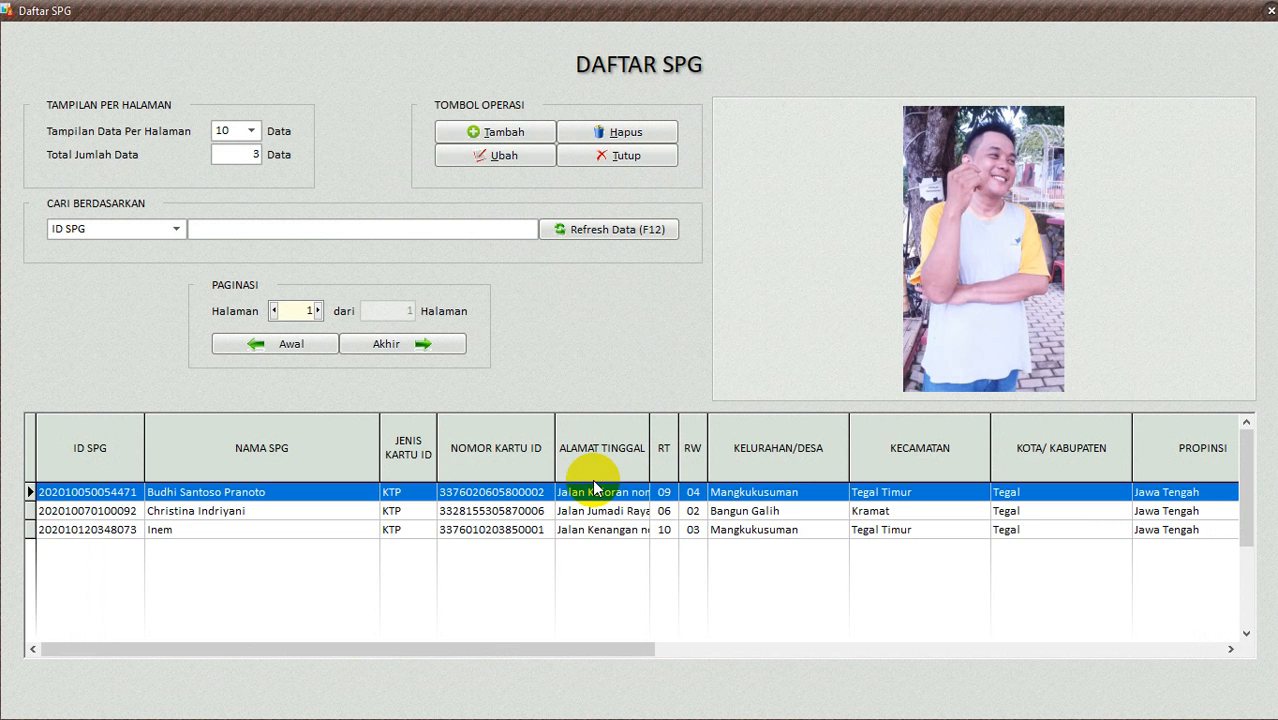
# Step: View the third SPG's photo, then close the Daftar SPG list
pyautogui.click(592, 538)
pyautogui.moveTo(601, 656); pyautogui.dragTo(505, 645)
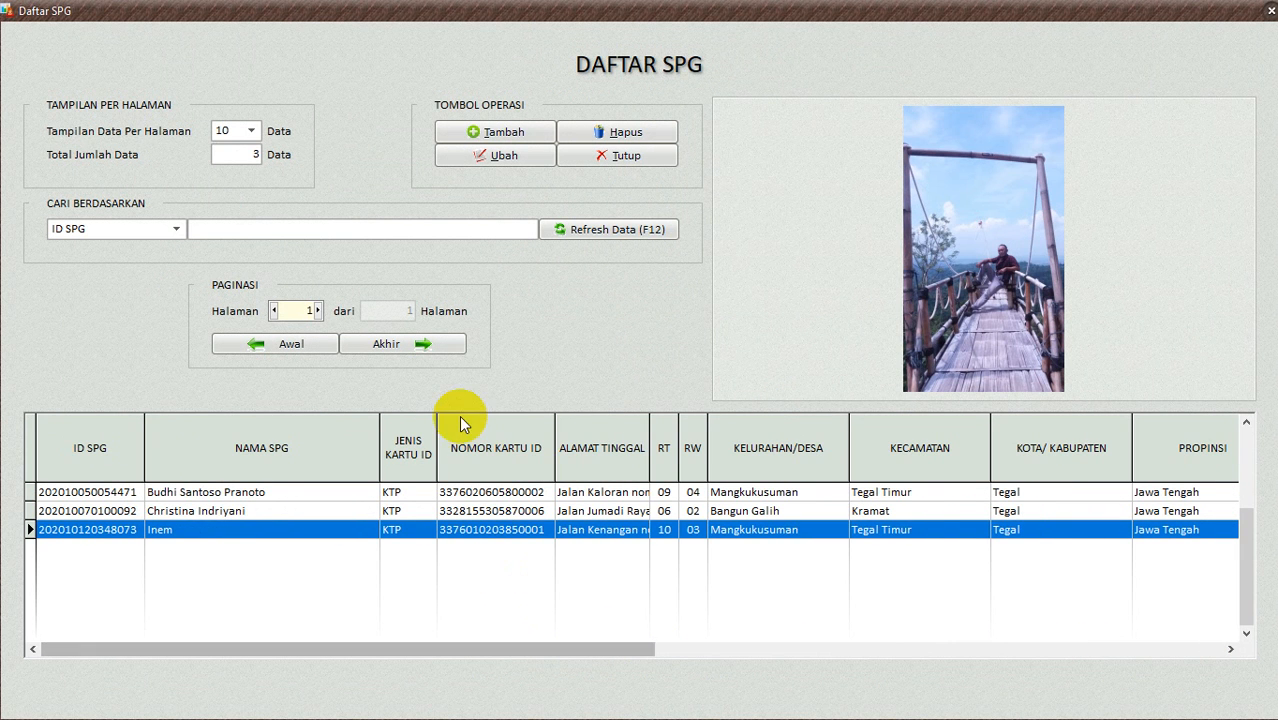
pyautogui.click(605, 156)
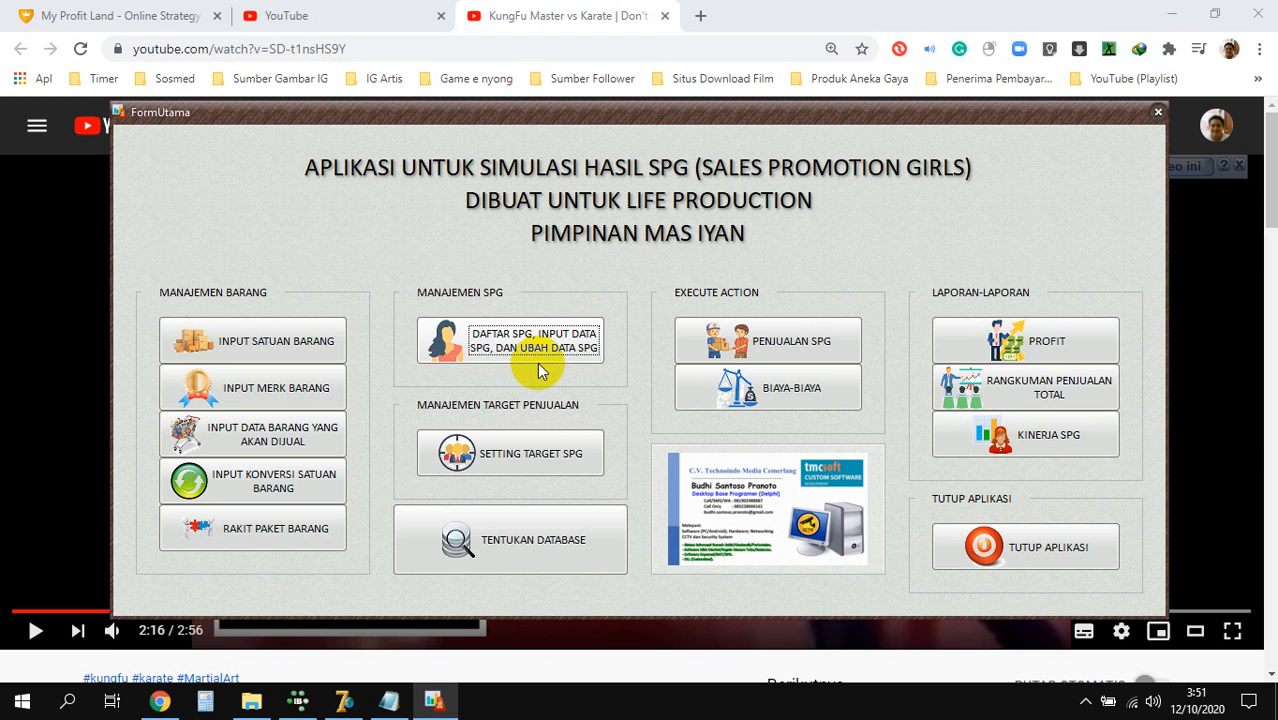
# Step: Open Setting Target SPG and start a new target named 'Operasi Kuda Laut 01'
pyautogui.click(528, 472)
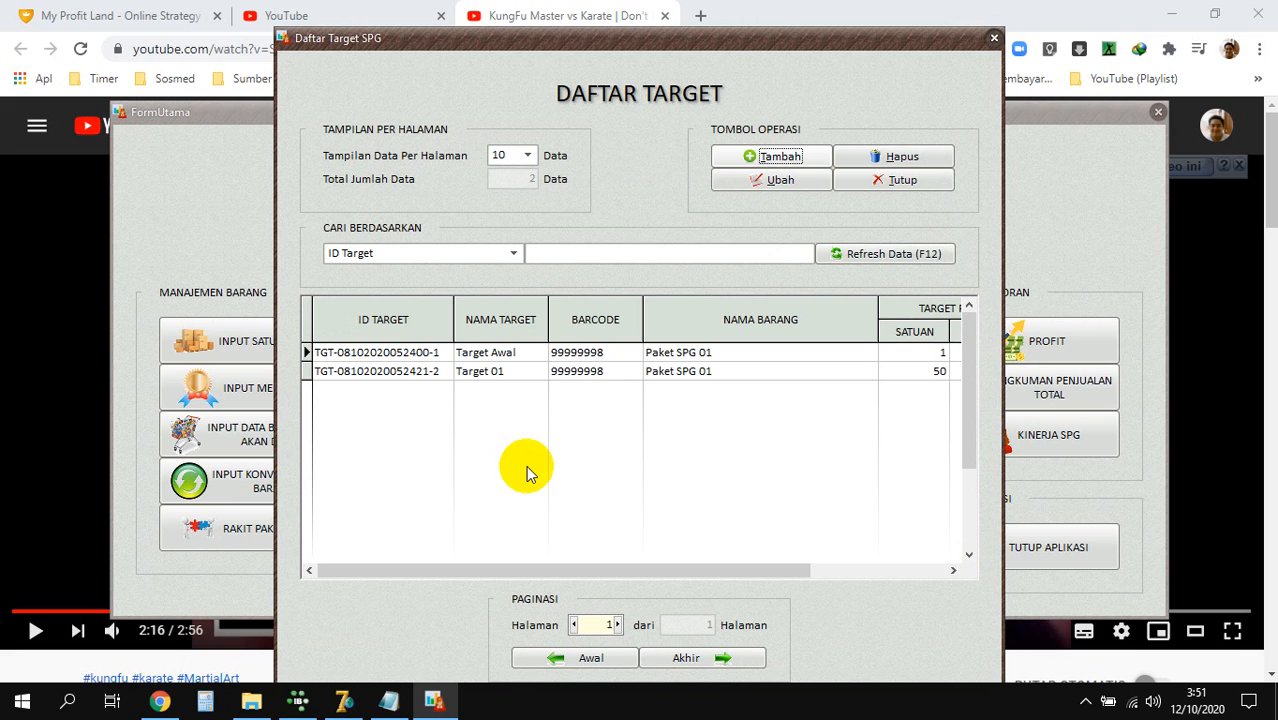
pyautogui.moveTo(545, 571); pyautogui.dragTo(481, 578)
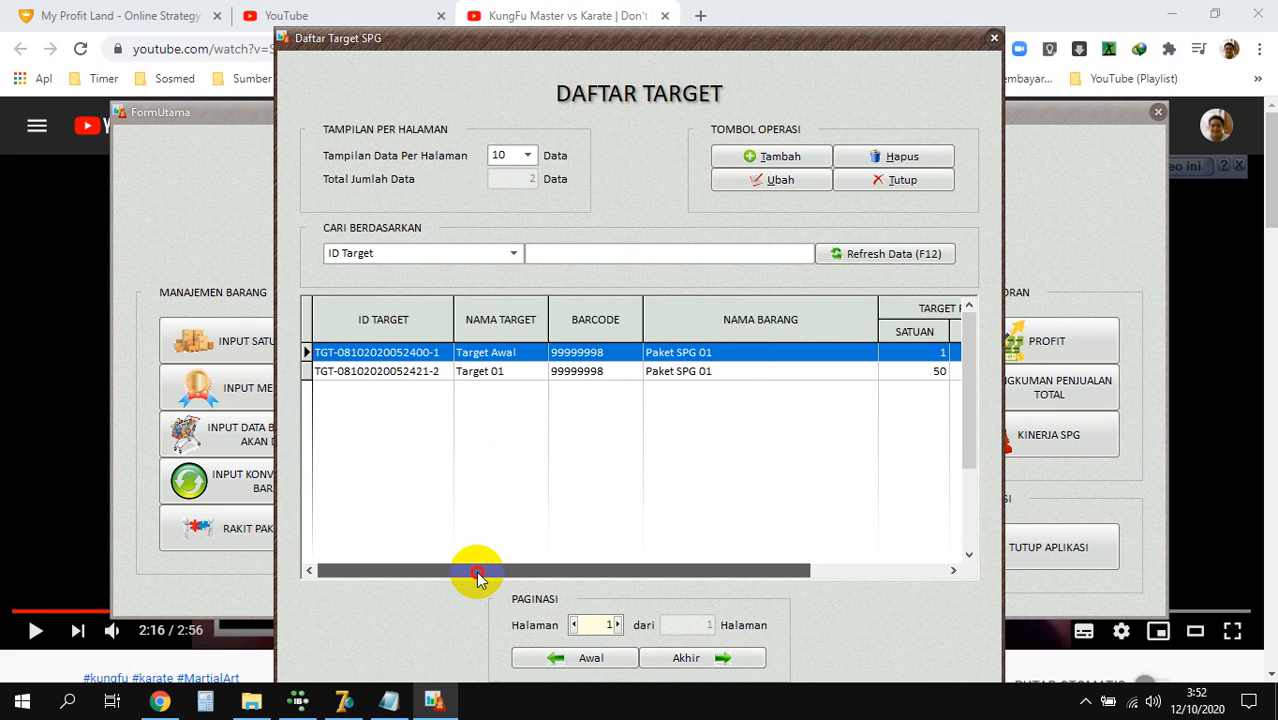
pyautogui.click(737, 160)
pyautogui.click(740, 163)
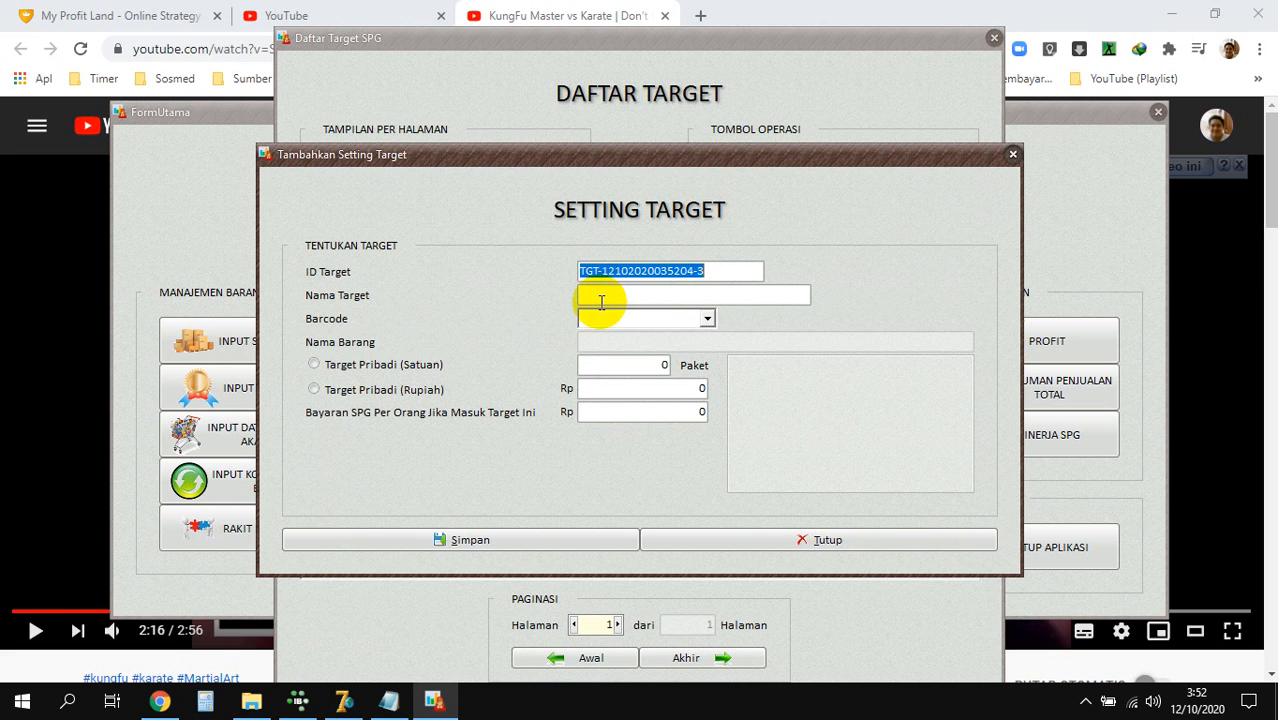
pyautogui.click(604, 296)
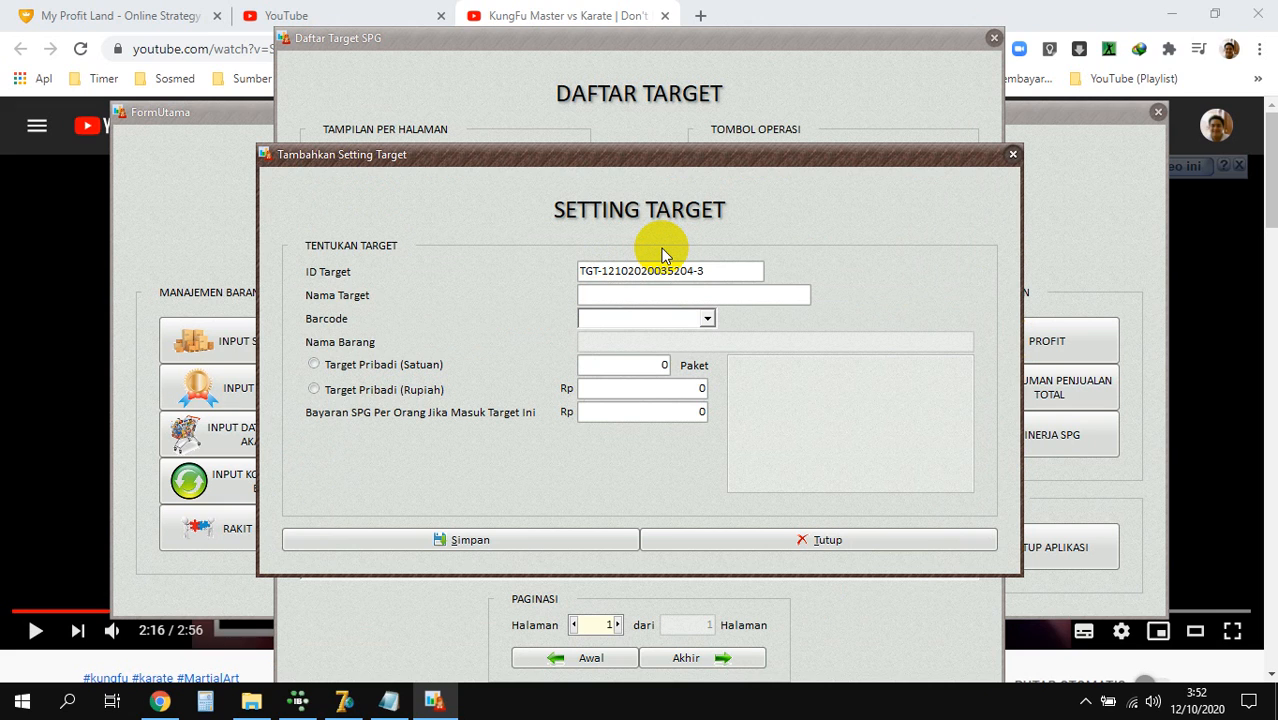
pyautogui.write('Operasi Kuda Laut 01')
# Step: Set the Paket Hemat 01 target to 1 package with Rp 2.000 SPG payment and save
pyautogui.press('Tab')
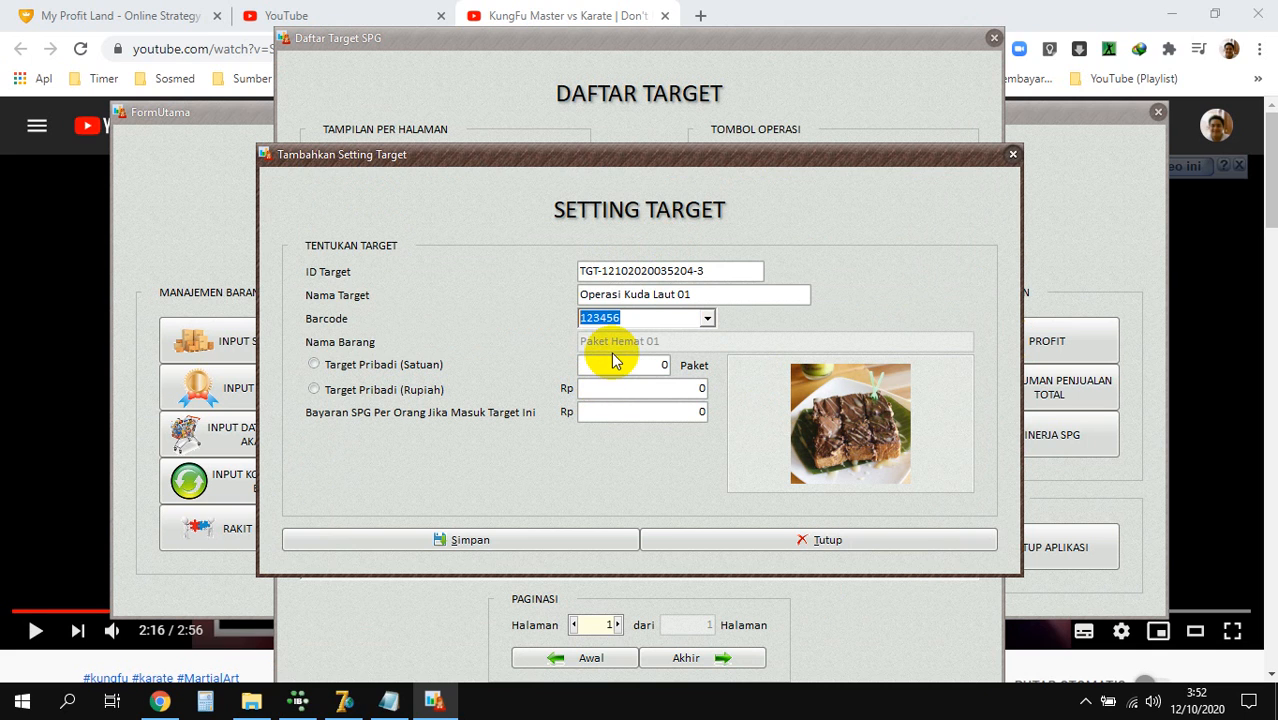
pyautogui.click(395, 366)
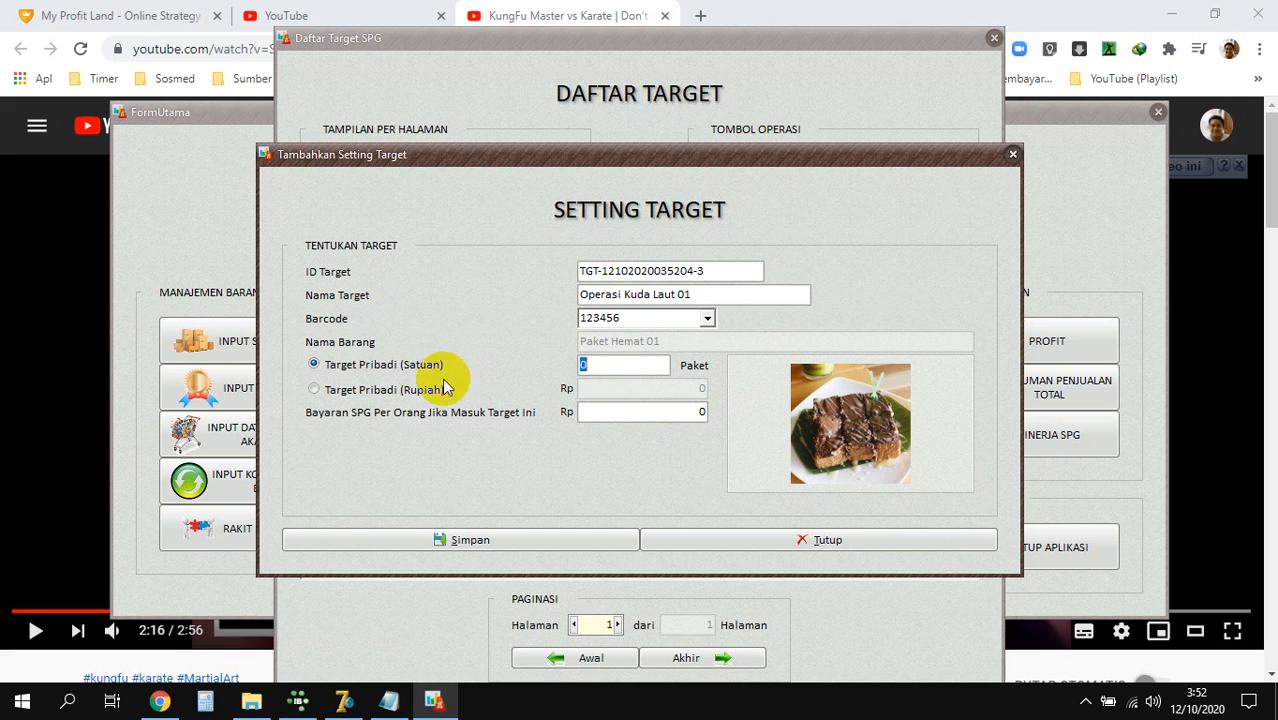
pyautogui.write('50')
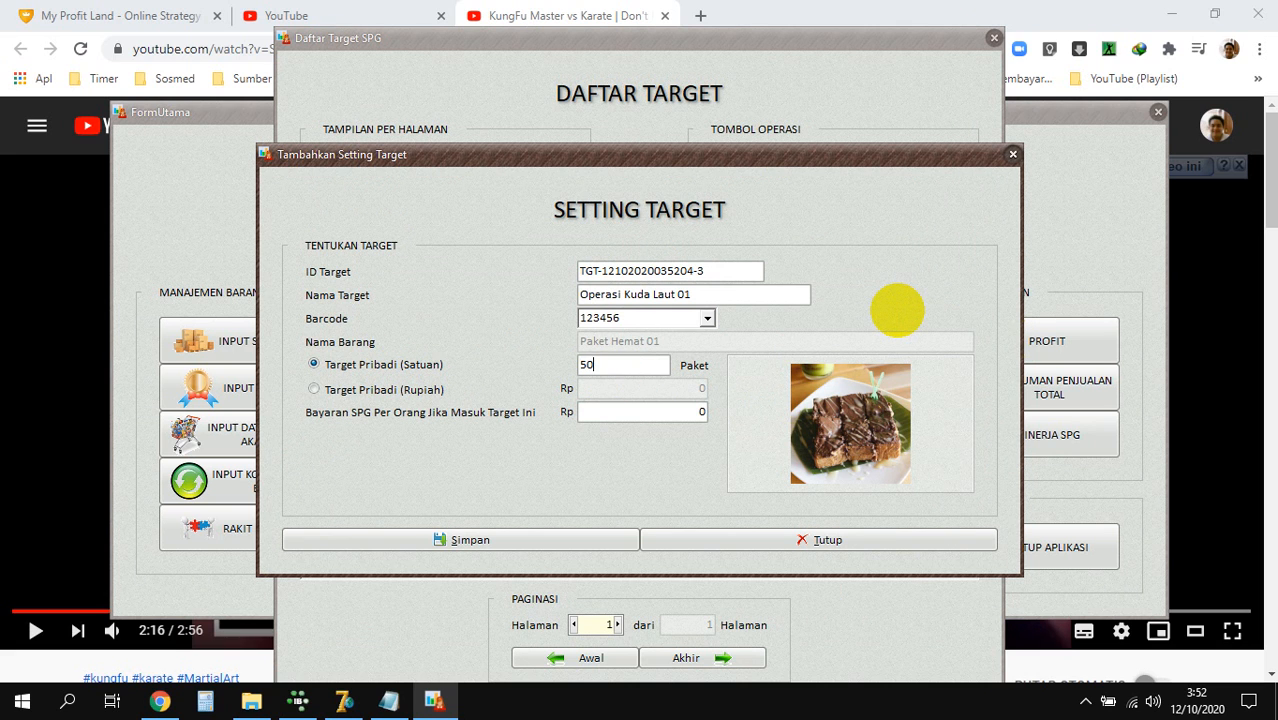
pyautogui.press('Tab')
pyautogui.click(669, 364)
pyautogui.write('1')
pyautogui.press('Tab')
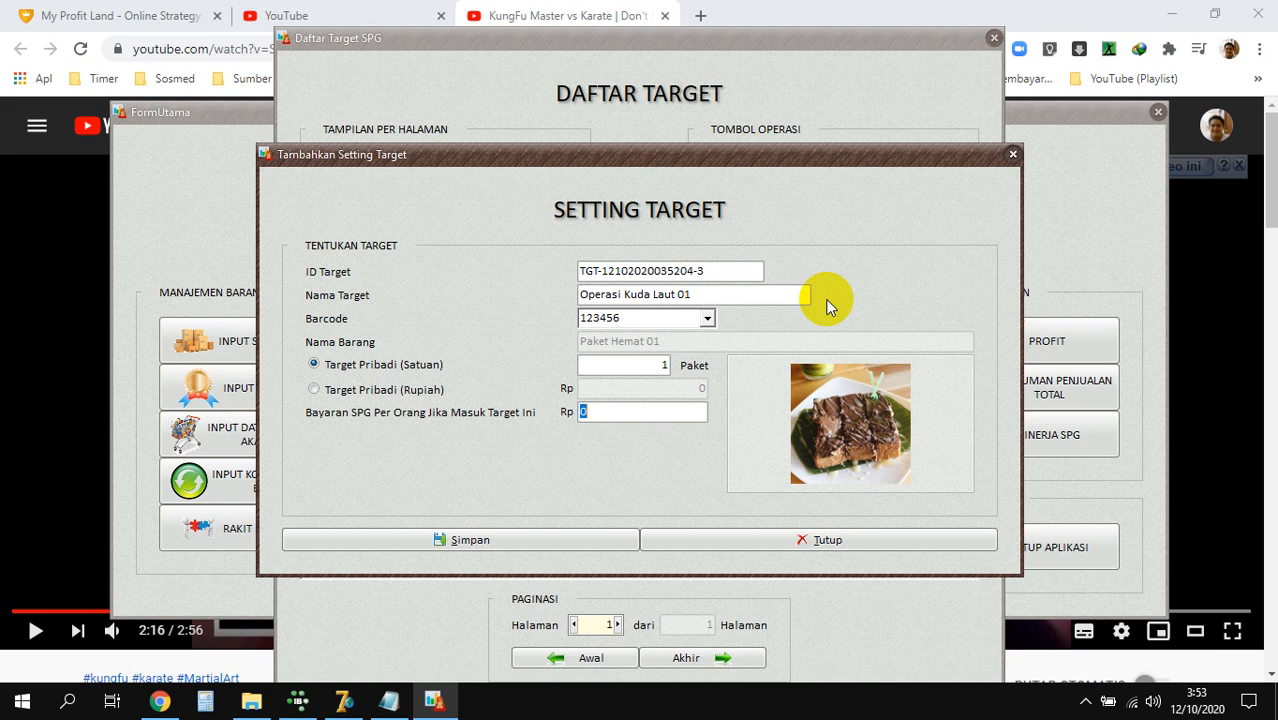
pyautogui.write('2000')
pyautogui.press('Tab')
pyautogui.press('Return')
pyautogui.press('Return')
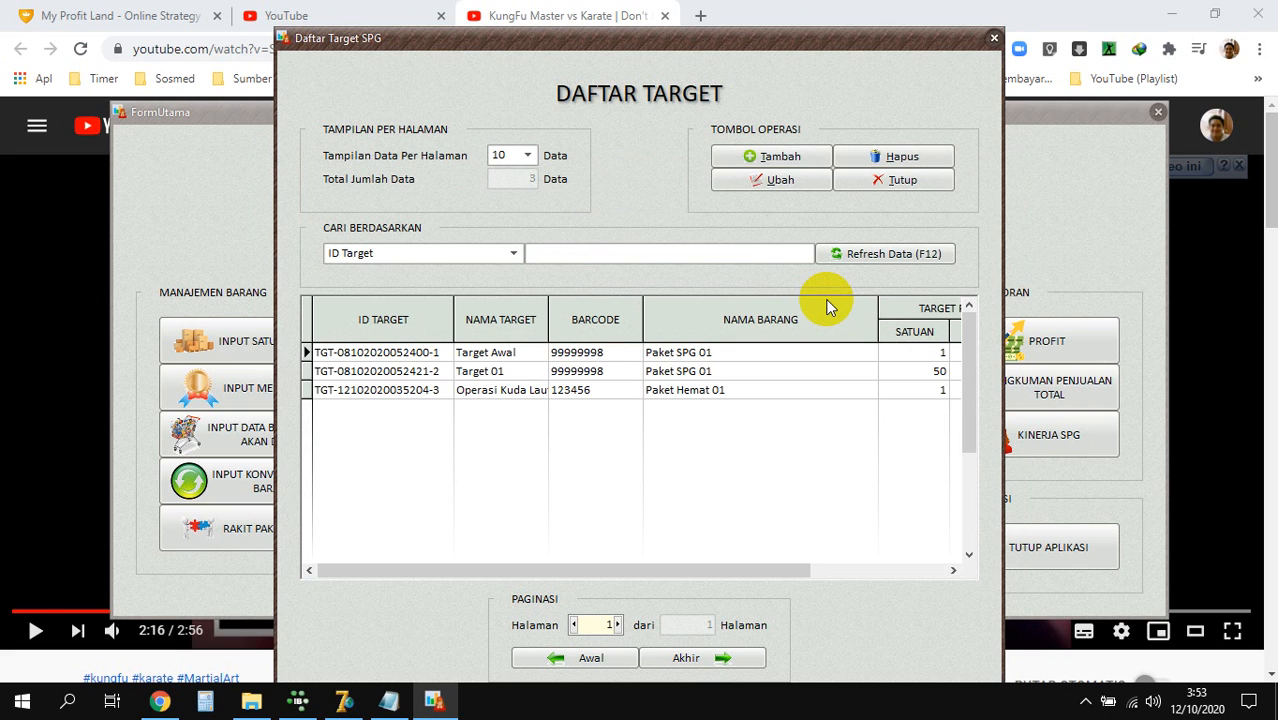
# Step: Create and save the Paket Hemat 02 target with 25 packages and Rp 2.500 SPG pay
pyautogui.click(732, 398)
pyautogui.click(748, 157)
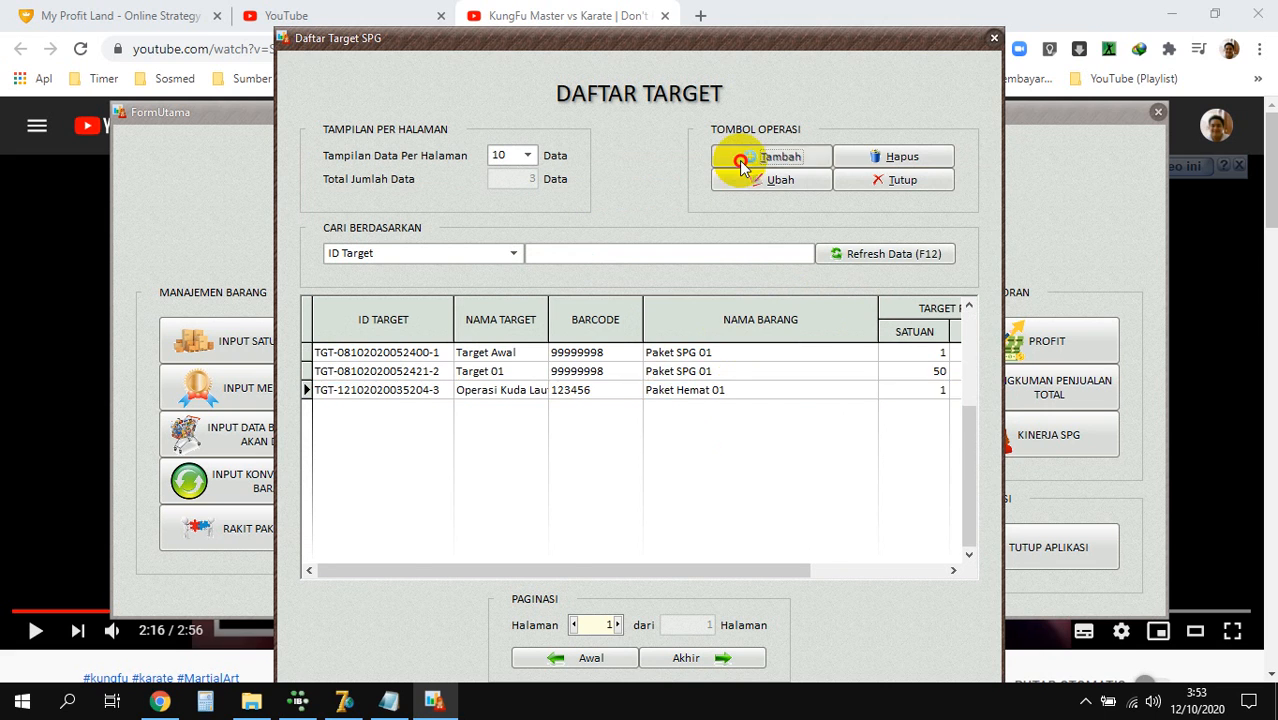
pyautogui.click(731, 296)
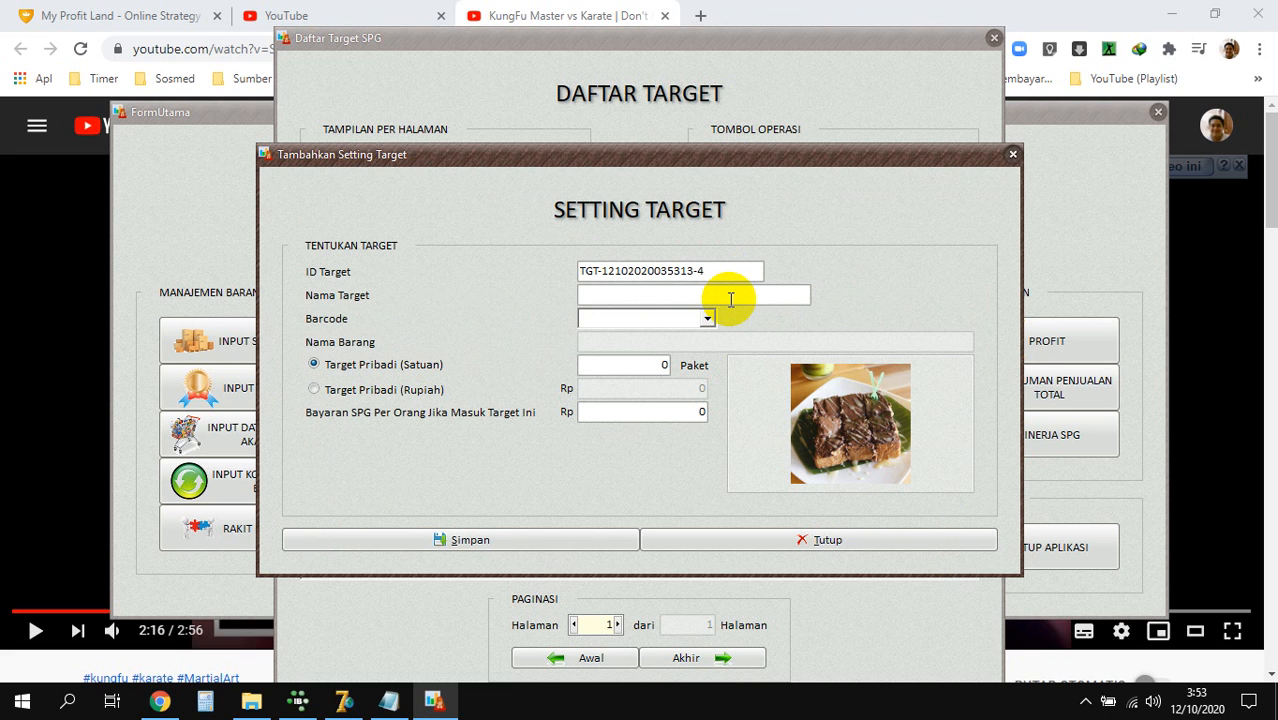
pyautogui.write('Paket Hemat 02')
pyautogui.press('Tab')
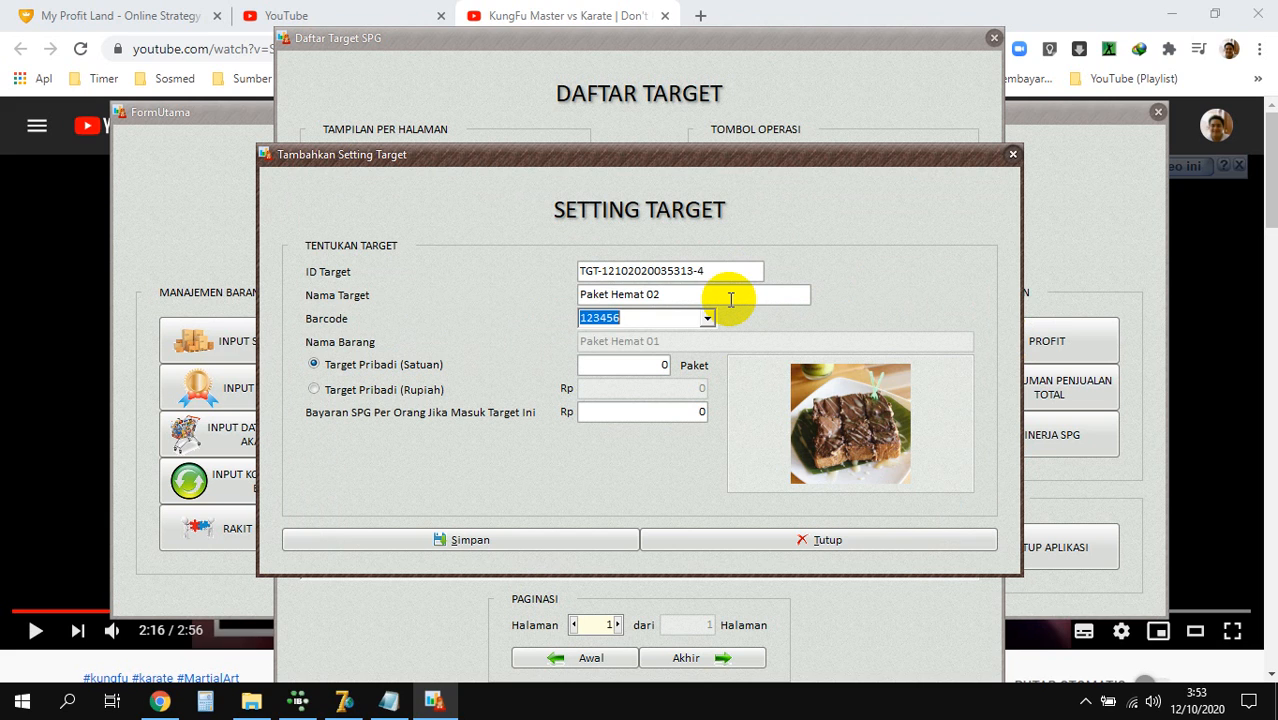
pyautogui.press('Tab')
pyautogui.write('25')
pyautogui.press('Tab')
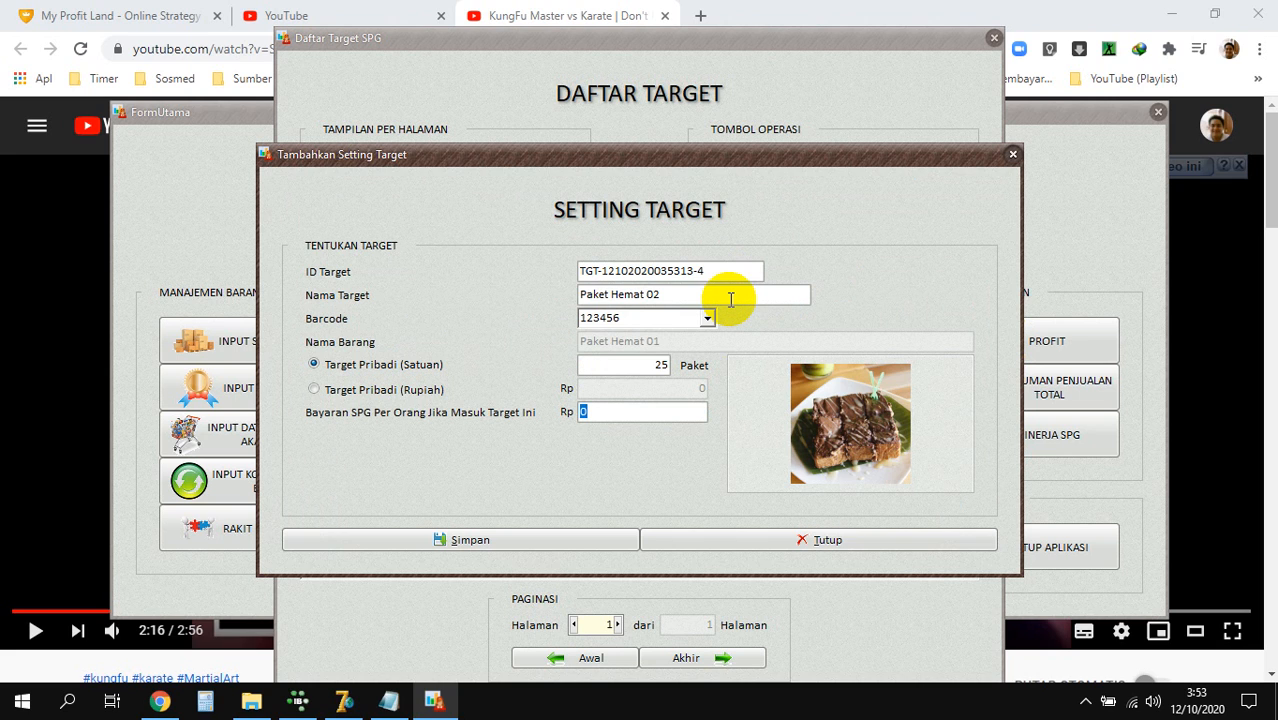
pyautogui.write('2500')
pyautogui.press('Tab')
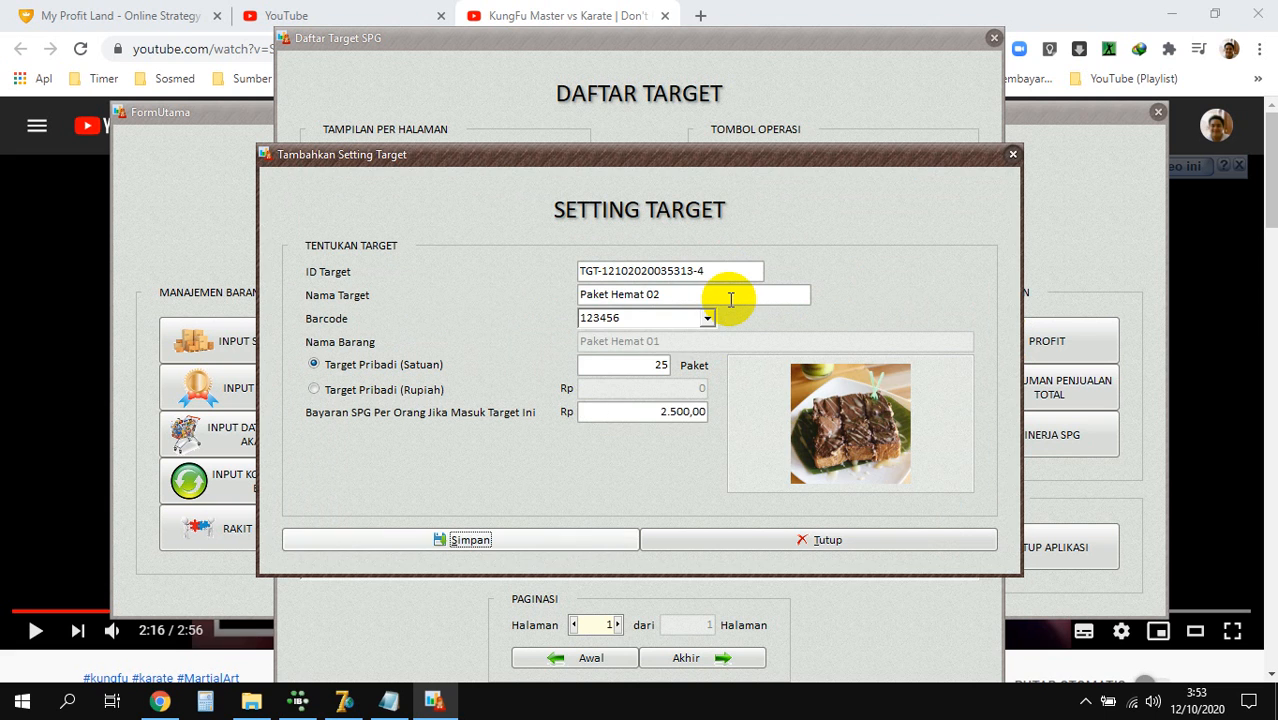
pyautogui.press('Return')
pyautogui.click(727, 304)
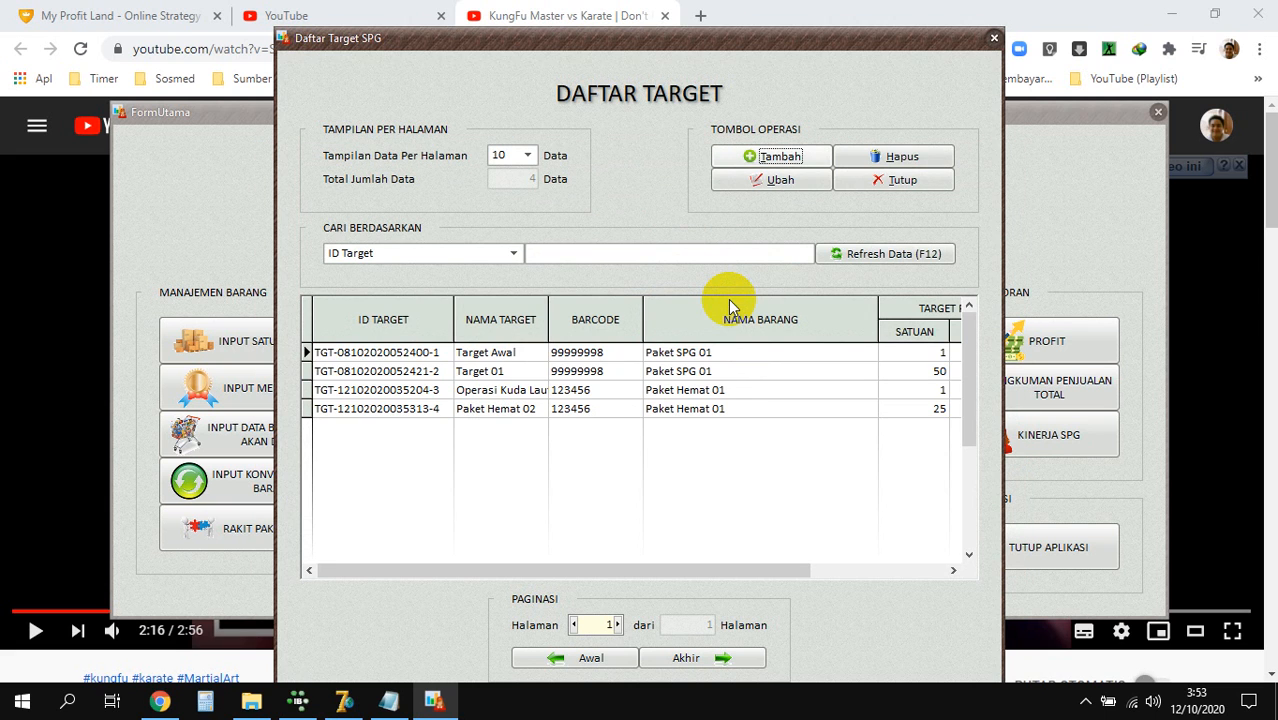
# Step: Enter a new target Paket Hemat 03 with 50 packages and Rp 3.000 SPG pay
pyautogui.click(776, 155)
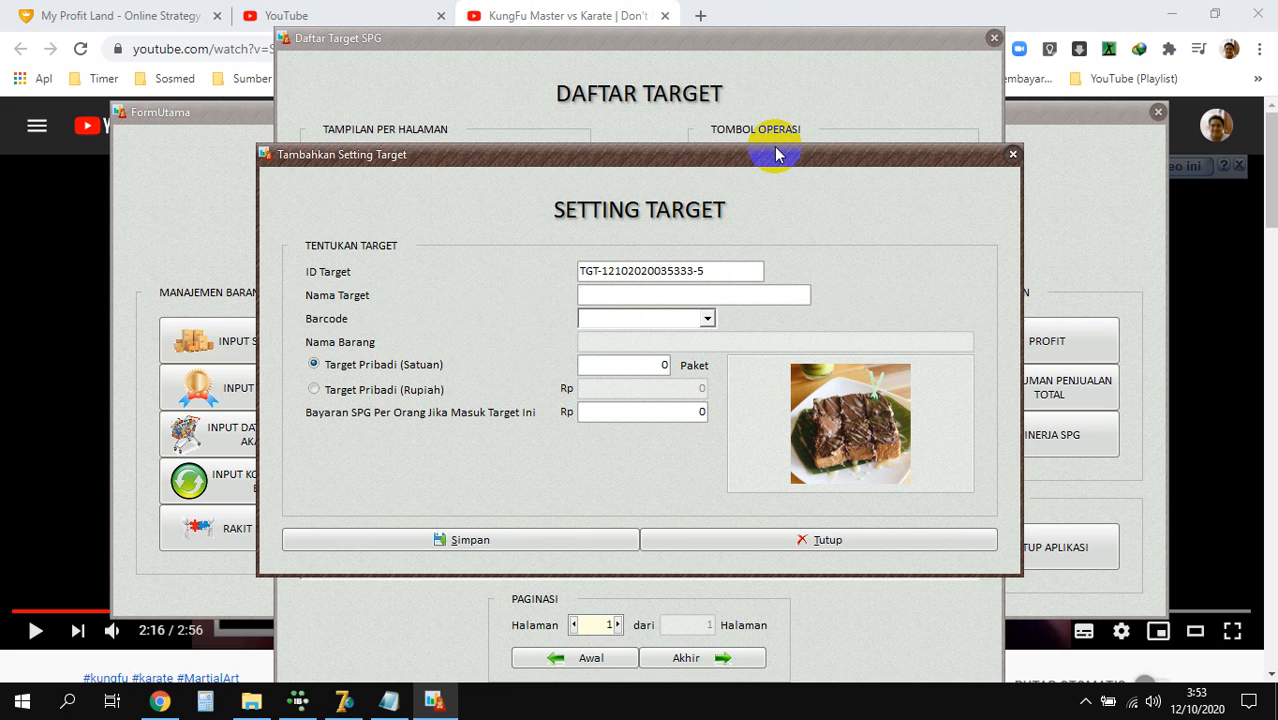
pyautogui.write('Paket Hemat 03')
pyautogui.press('Tab')
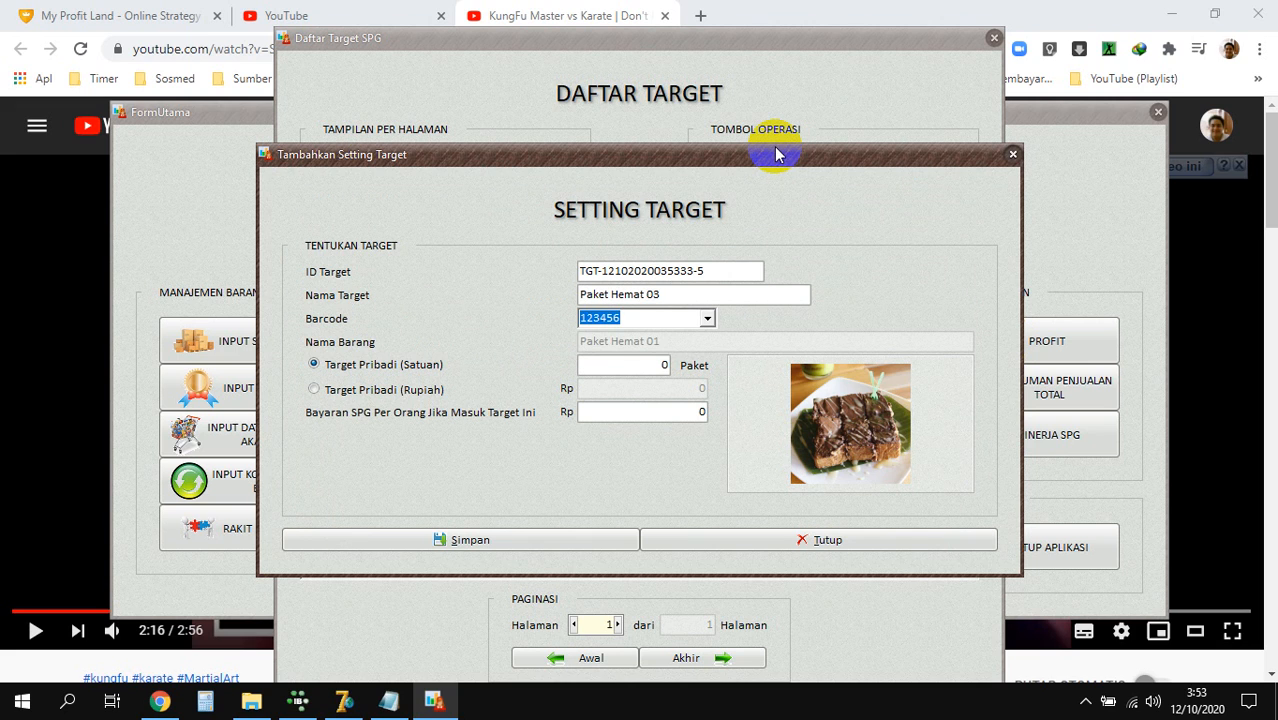
pyautogui.press('Tab')
pyautogui.write('50')
pyautogui.press('Tab')
pyautogui.write('3000')
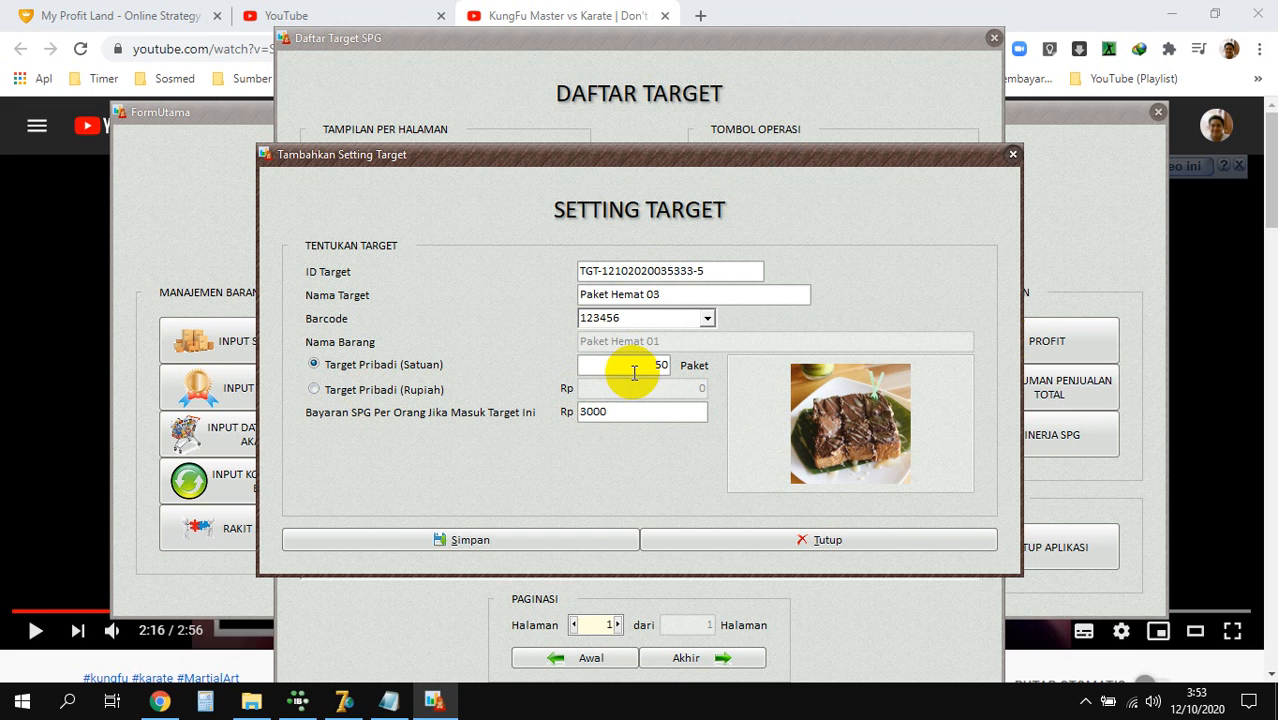
# Step: Keep the package-count target type and save the Paket Hemat 03 target
pyautogui.click(446, 392)
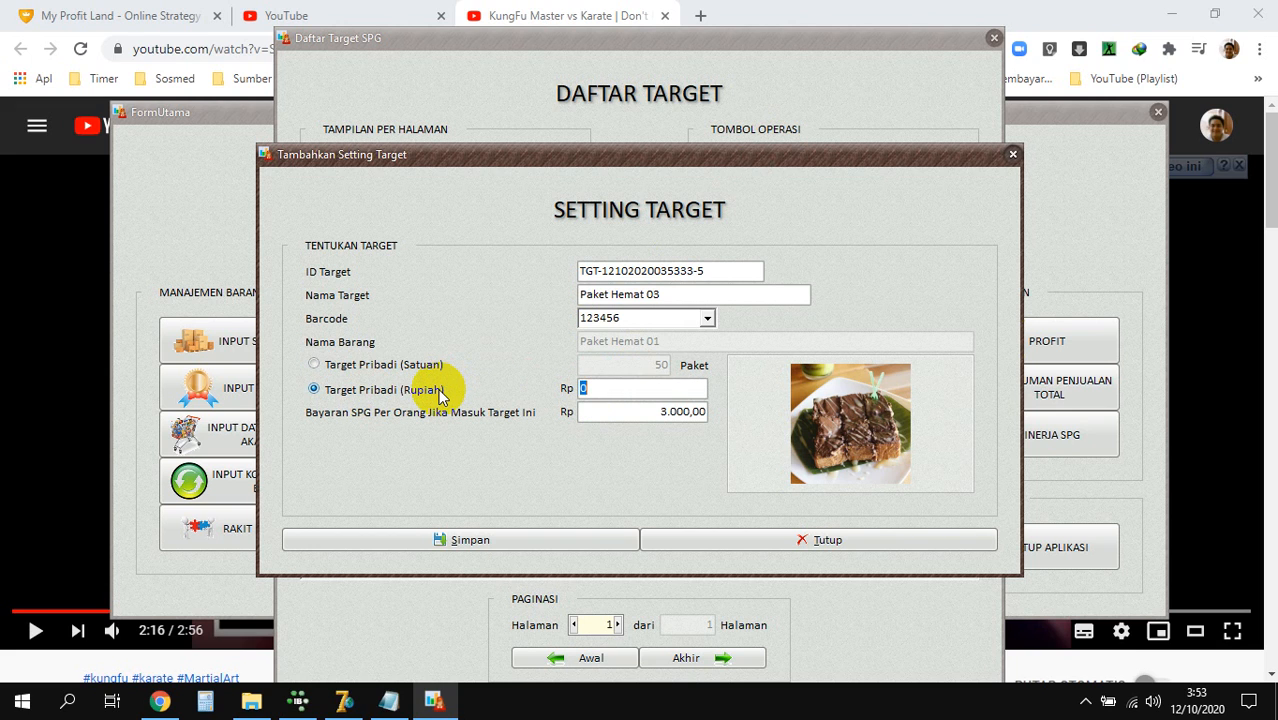
pyautogui.click(436, 368)
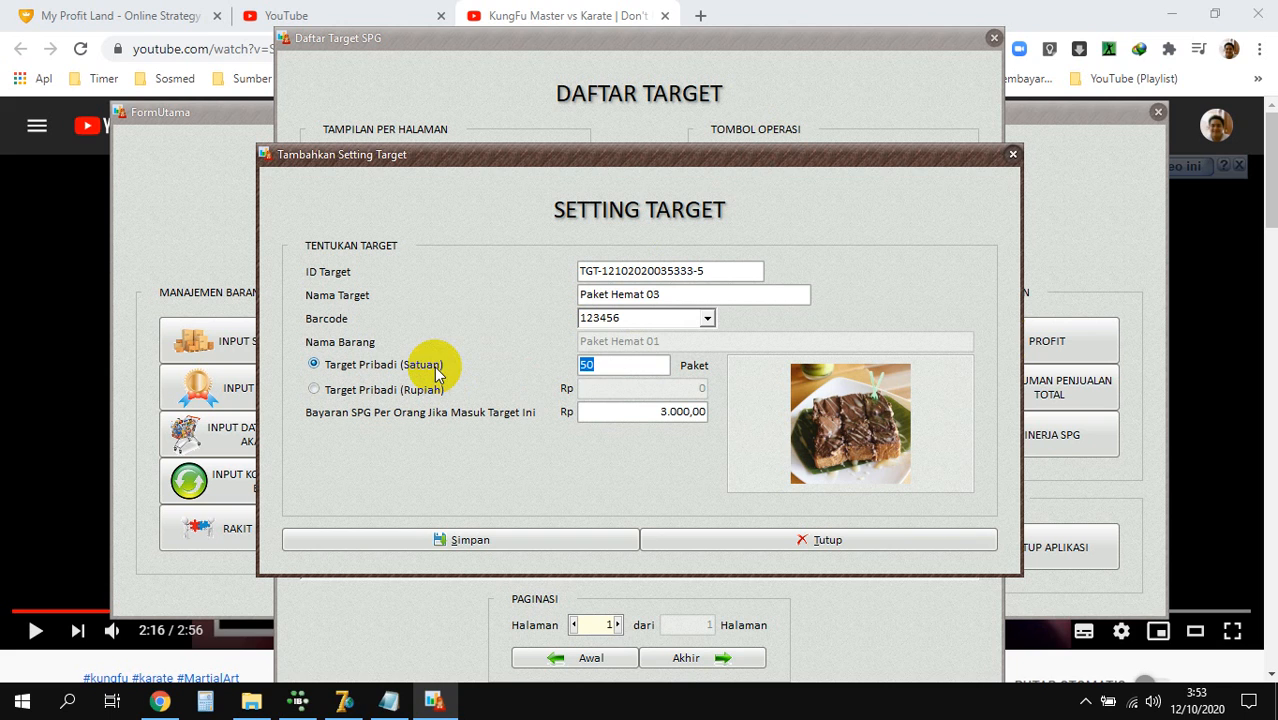
pyautogui.click(599, 410)
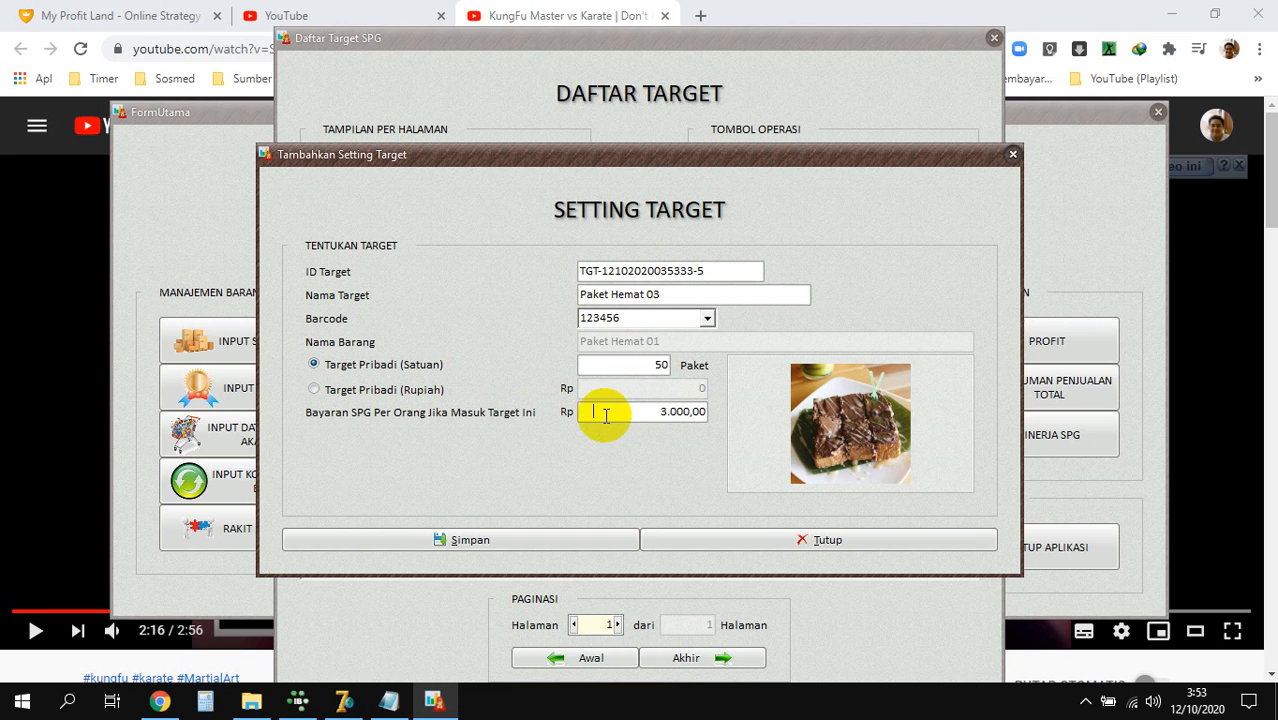
pyautogui.click(390, 388)
pyautogui.click(365, 366)
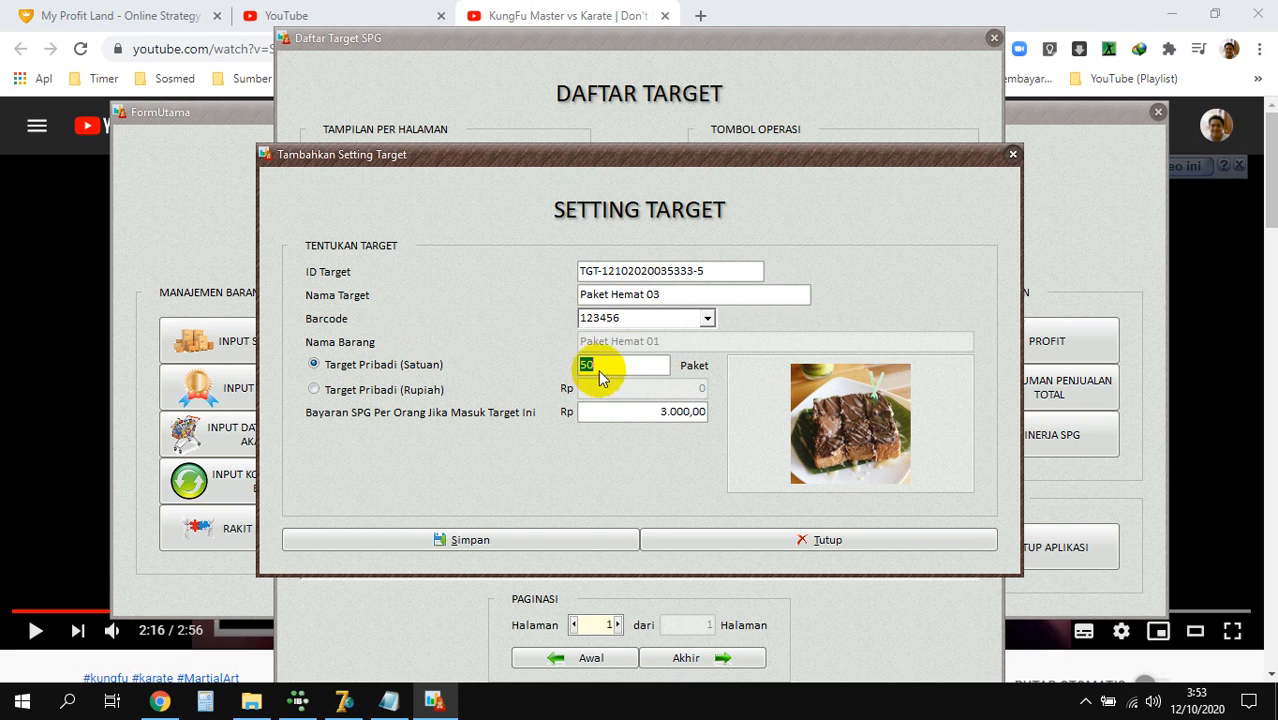
pyautogui.click(600, 411)
pyautogui.click(579, 537)
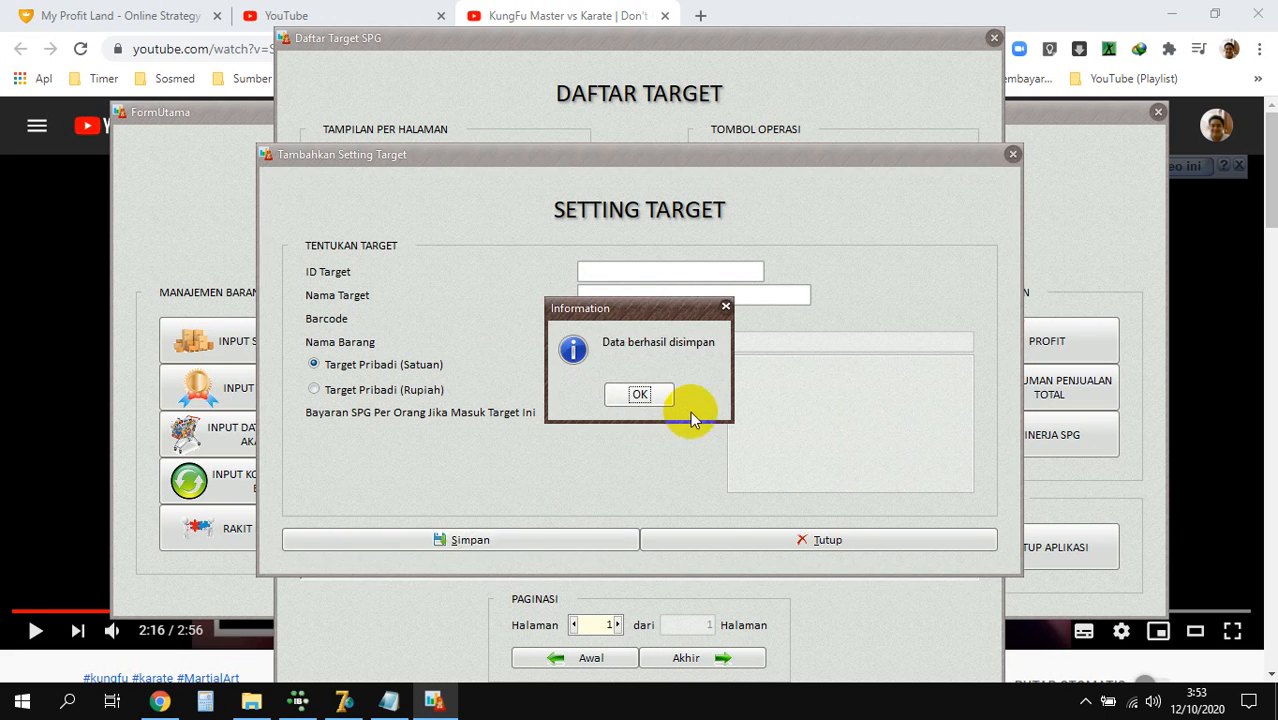
pyautogui.click(650, 394)
# Step: Review the target rows and per-SPG pay, then close Daftar Target and open Penjualan SPG
pyautogui.click(712, 392)
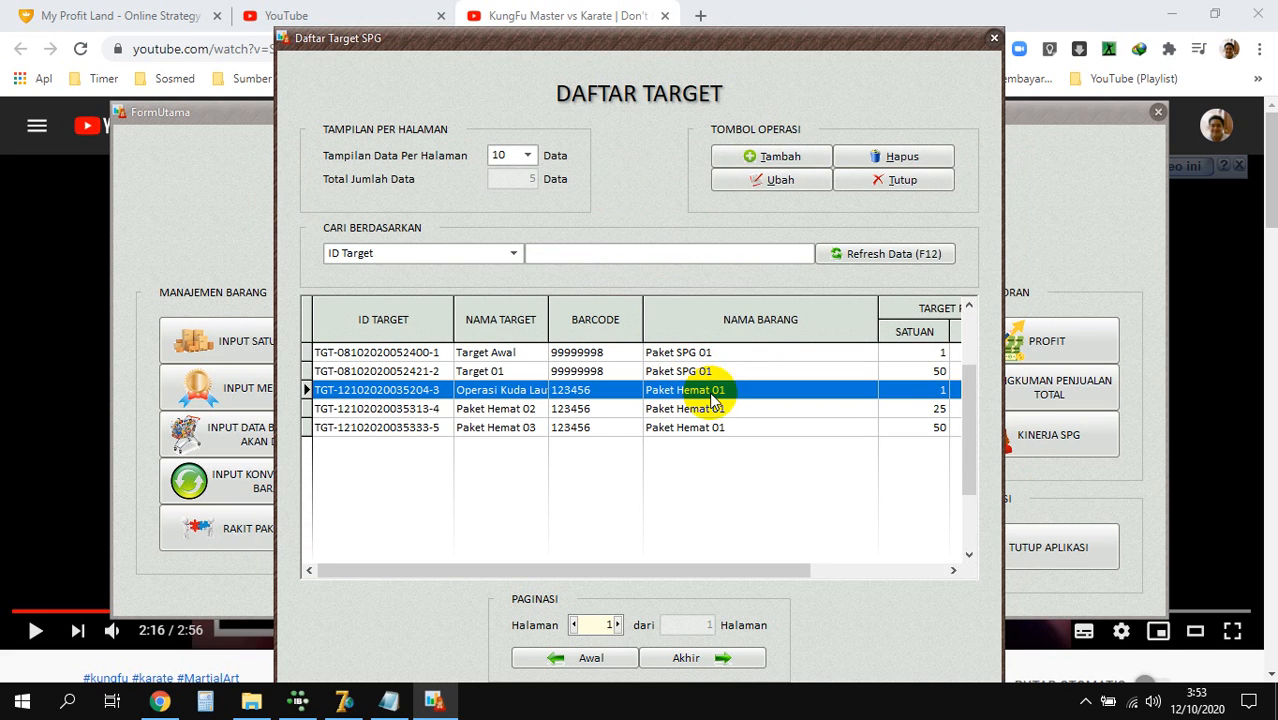
pyautogui.moveTo(700, 570); pyautogui.dragTo(870, 588)
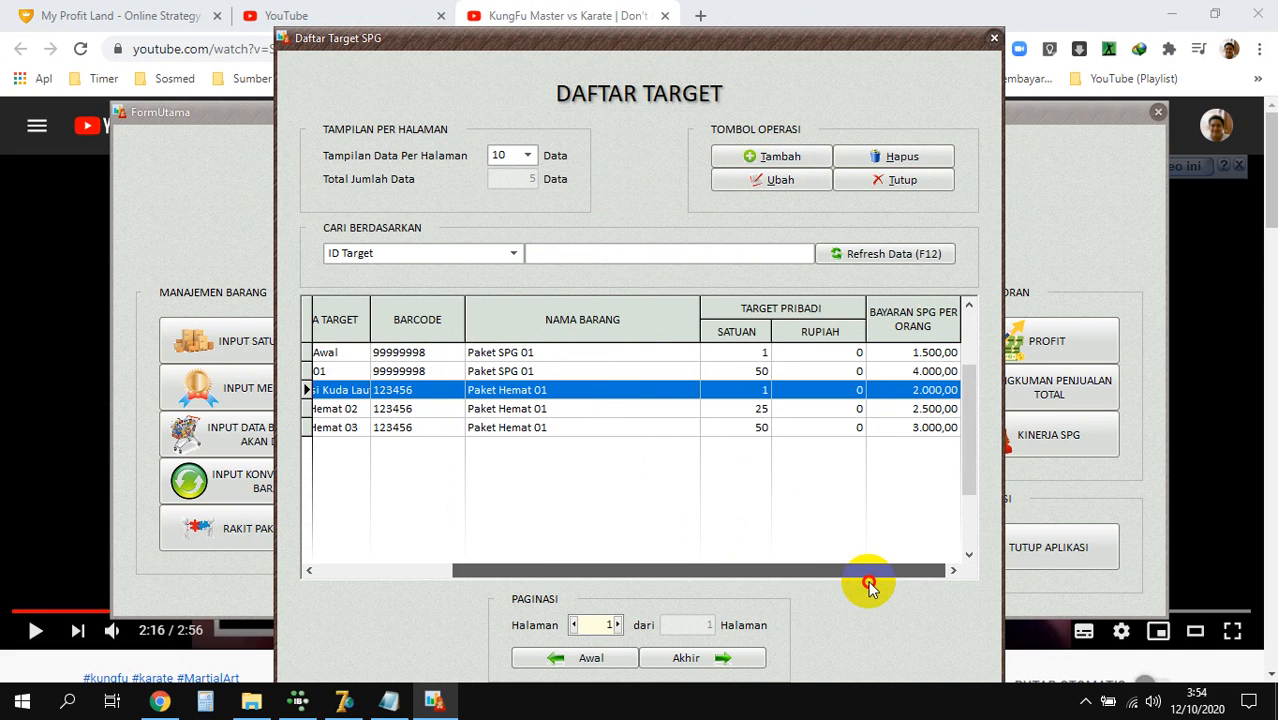
pyautogui.click(784, 409)
pyautogui.click(784, 428)
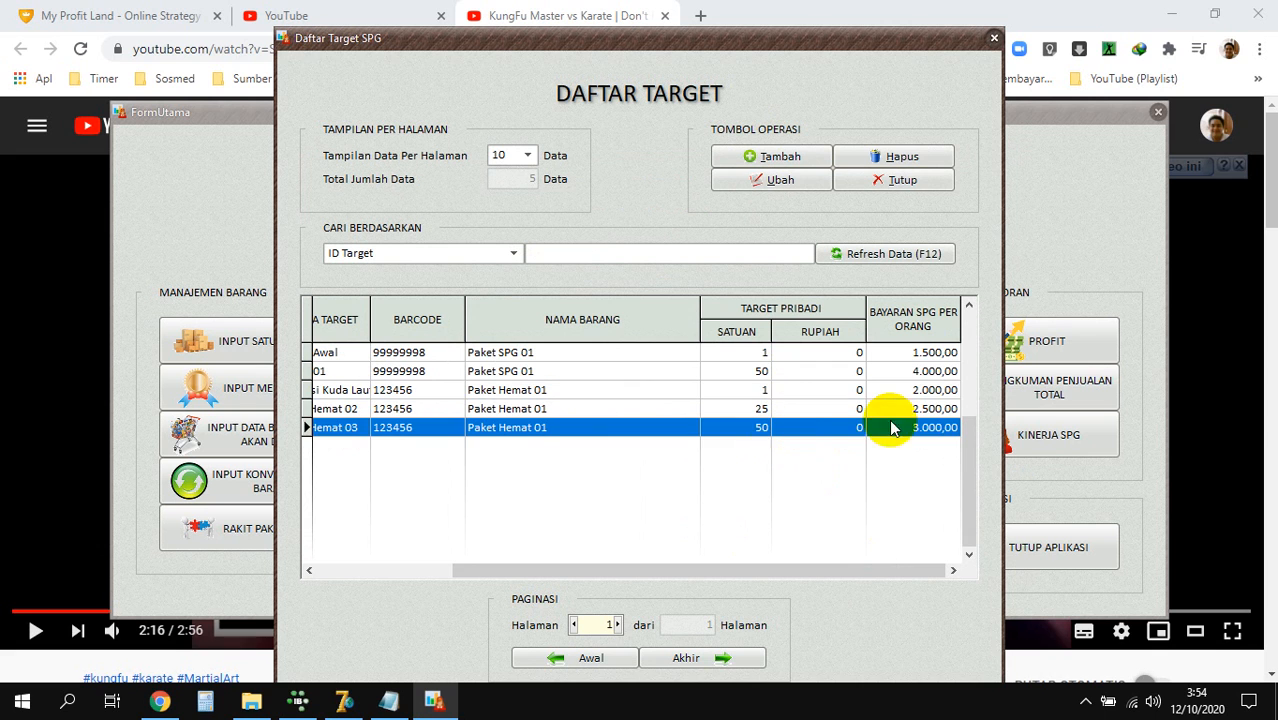
pyautogui.click(920, 390)
pyautogui.click(920, 409)
pyautogui.click(933, 428)
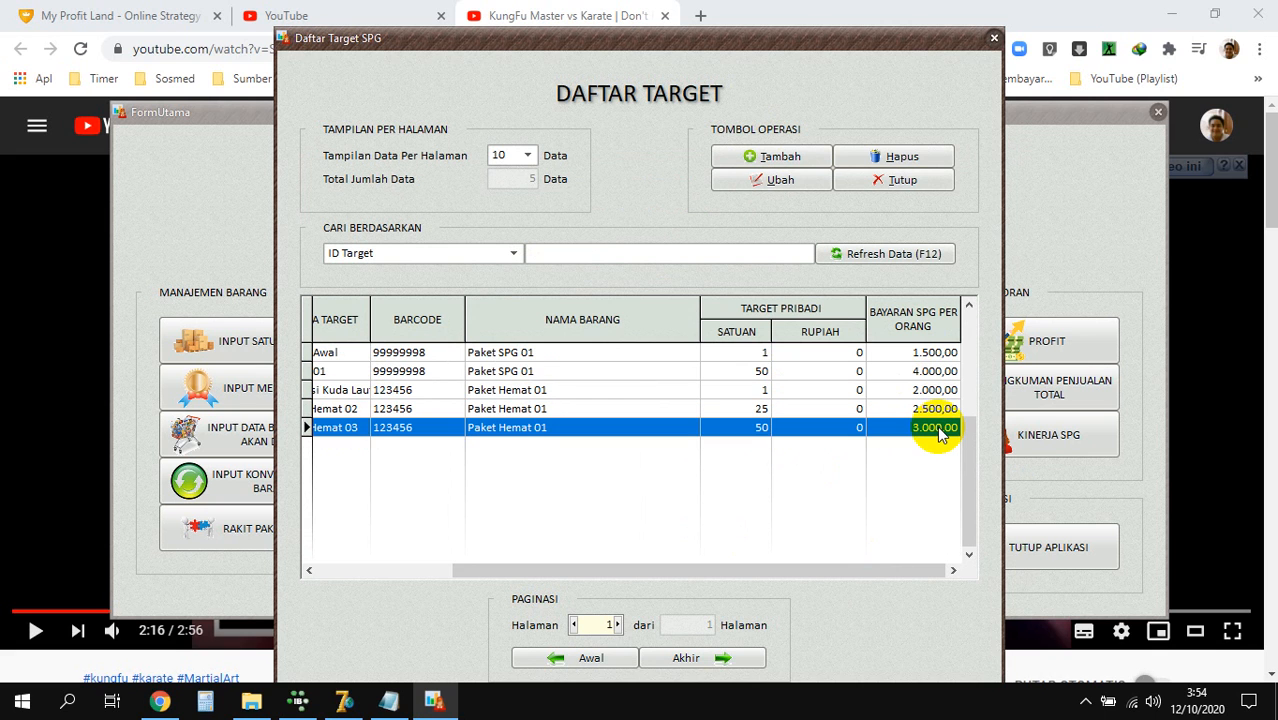
pyautogui.click(905, 180)
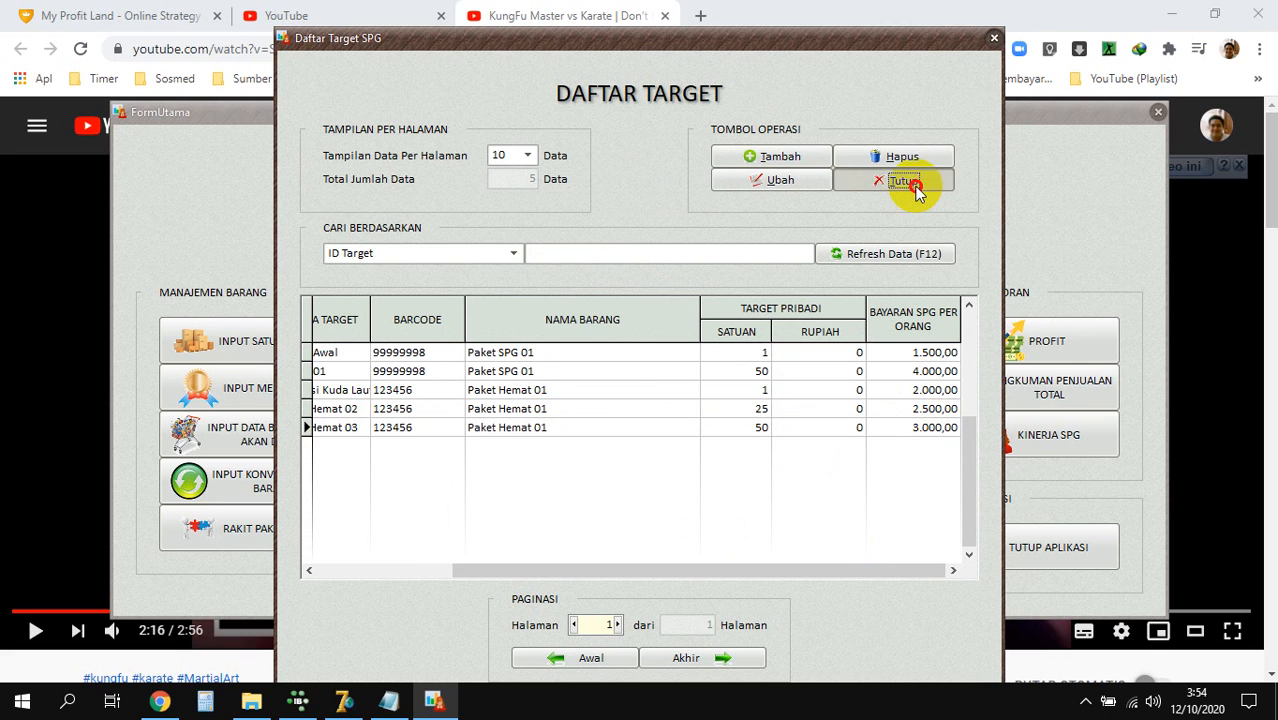
pyautogui.click(811, 322)
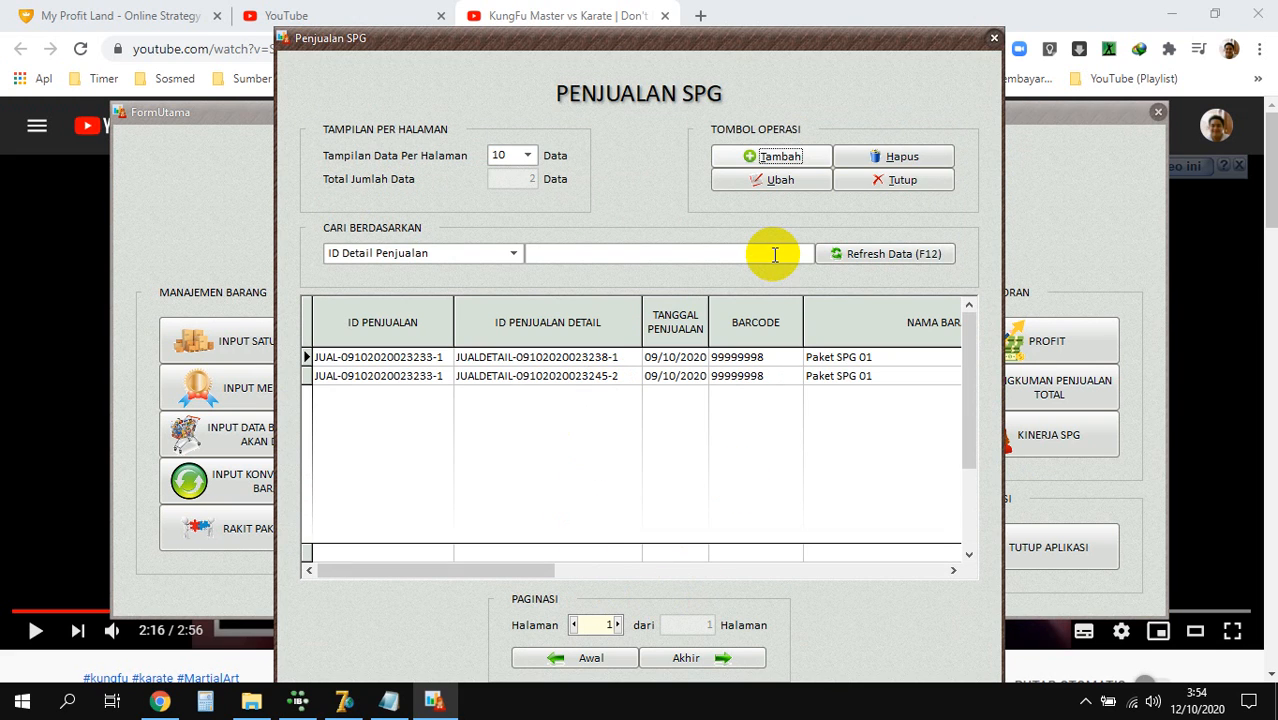
# Step: Start a Paket Hemat 01 sale priced 30000 with a 15000 SPG meal allowance
pyautogui.click(760, 157)
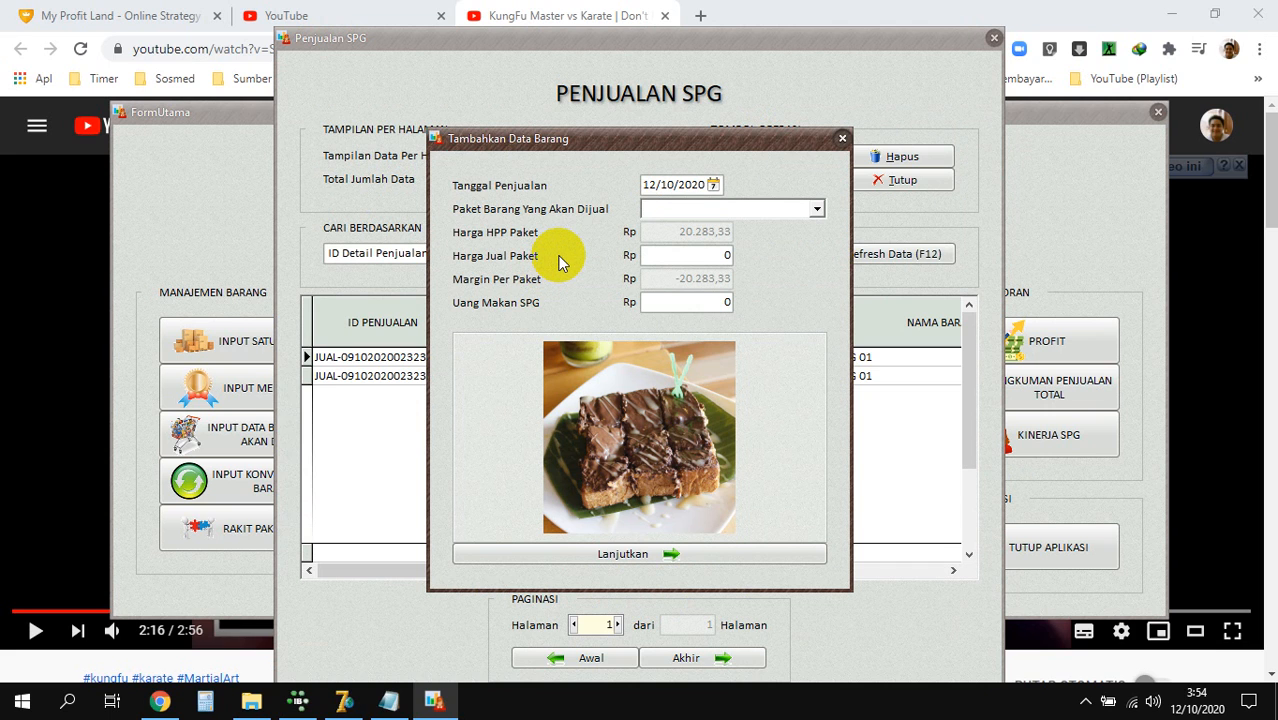
pyautogui.click(817, 208)
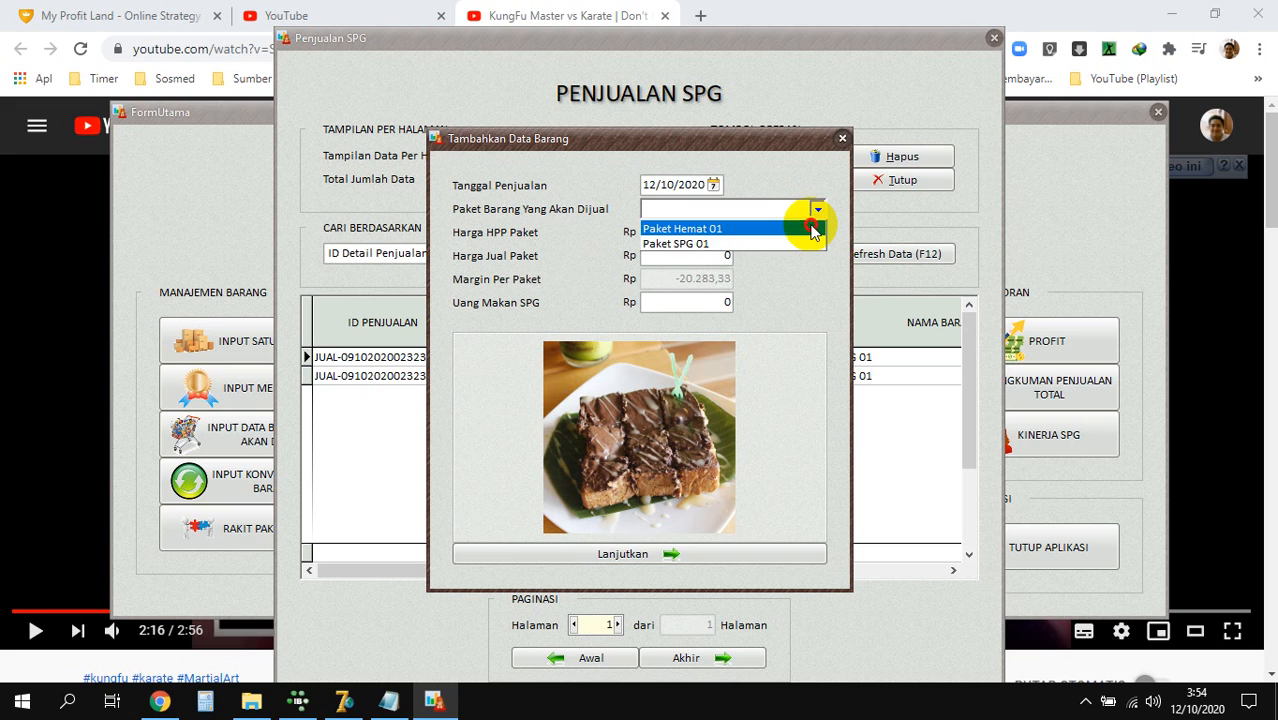
pyautogui.click(815, 228)
pyautogui.click(690, 255)
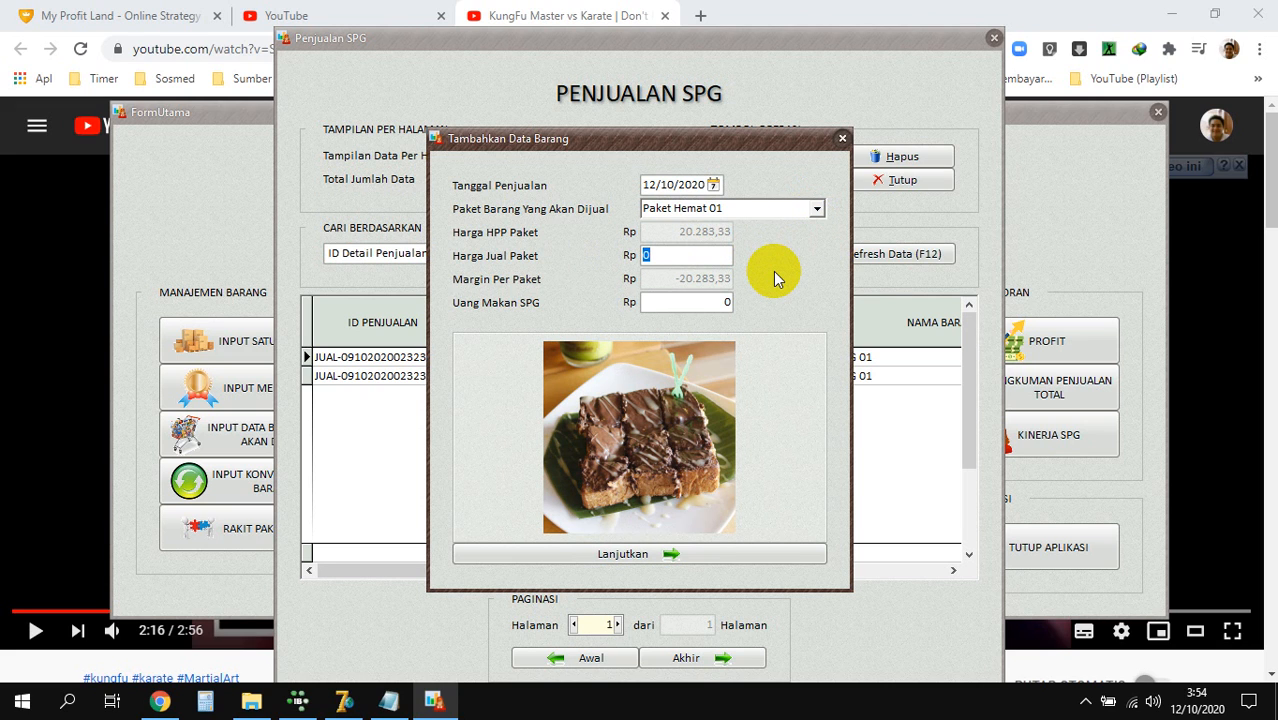
pyautogui.write('30000')
pyautogui.press('Return')
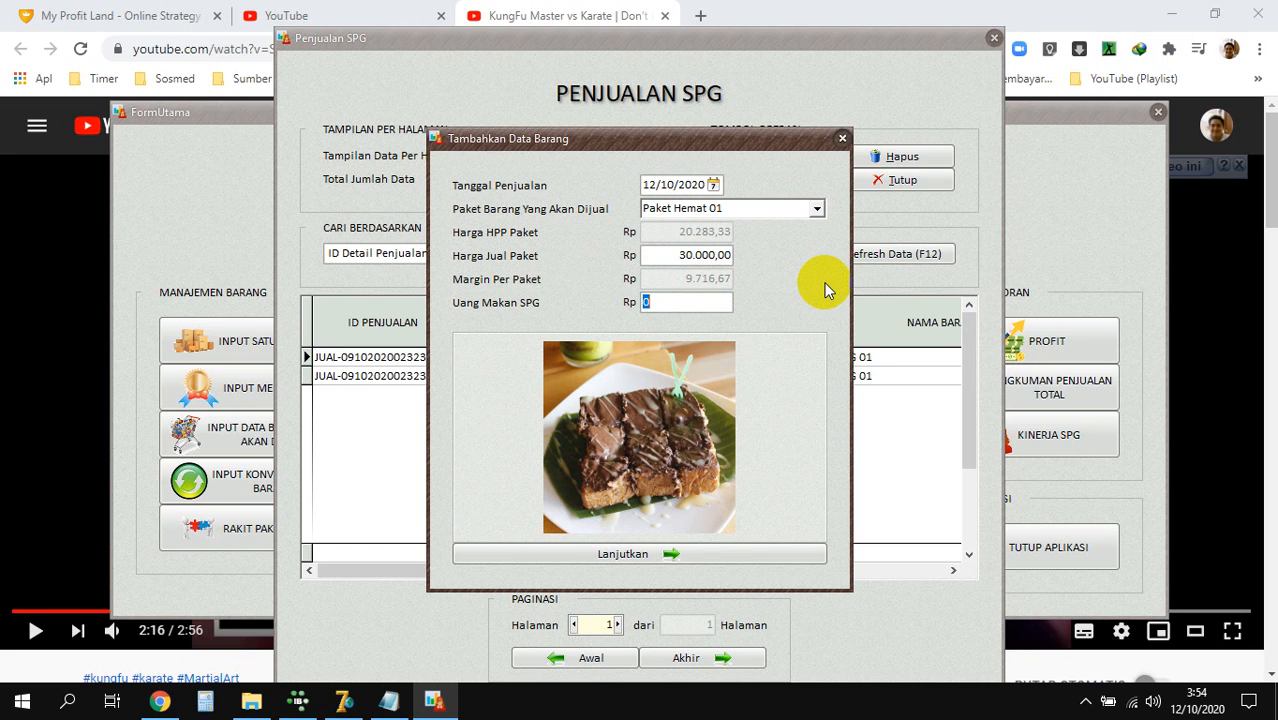
pyautogui.write('15000')
pyautogui.press('Return')
pyautogui.press('Return')
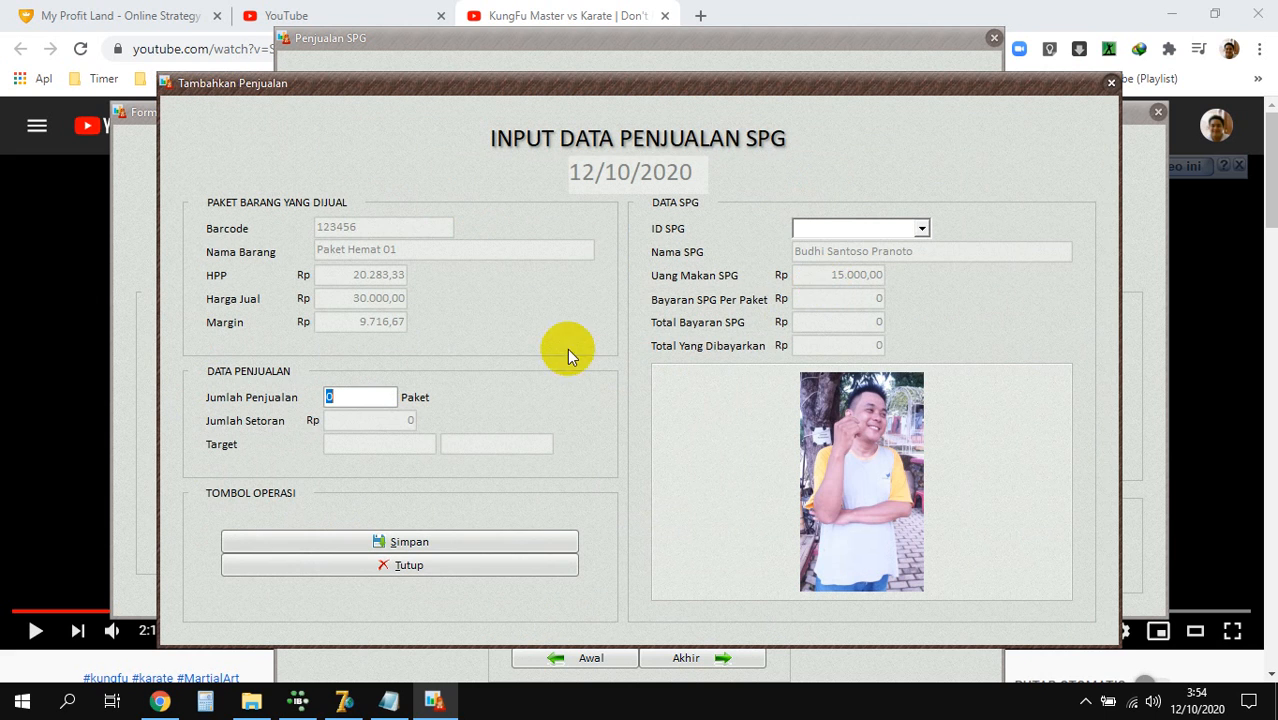
# Step: Save a 73-package sale for the first SPG and choose to add another entry
pyautogui.click(823, 231)
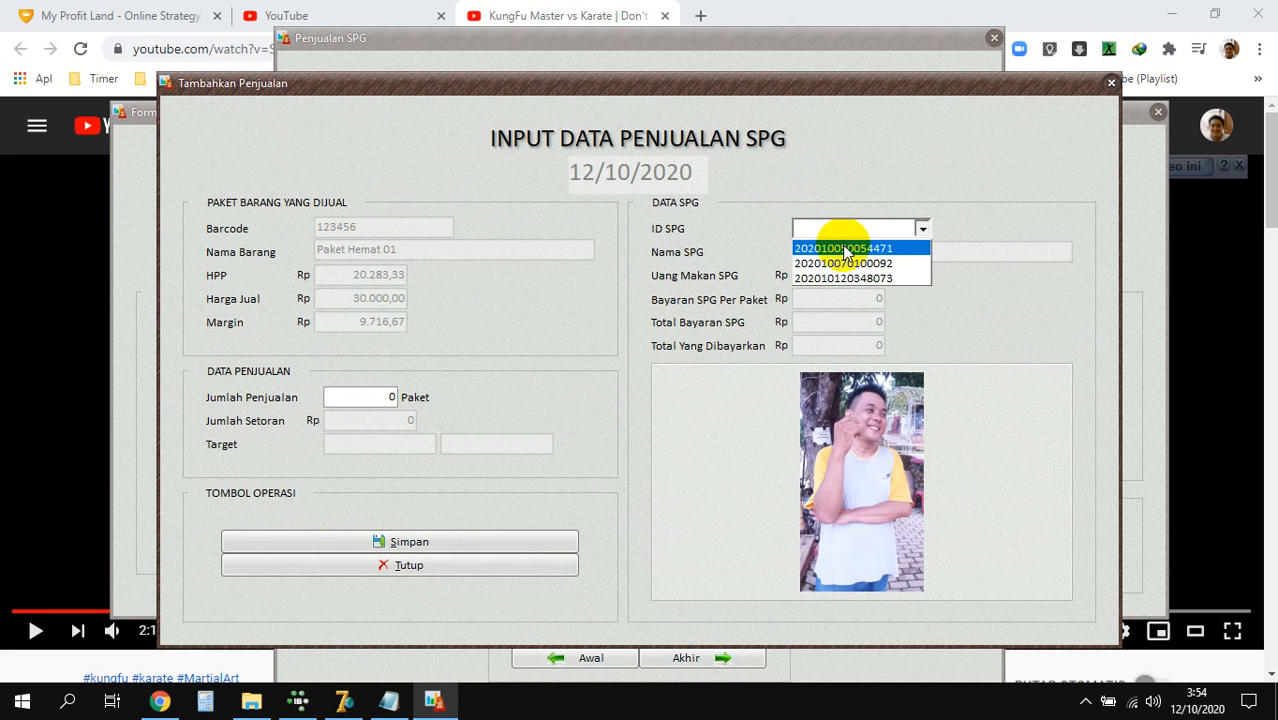
pyautogui.click(845, 248)
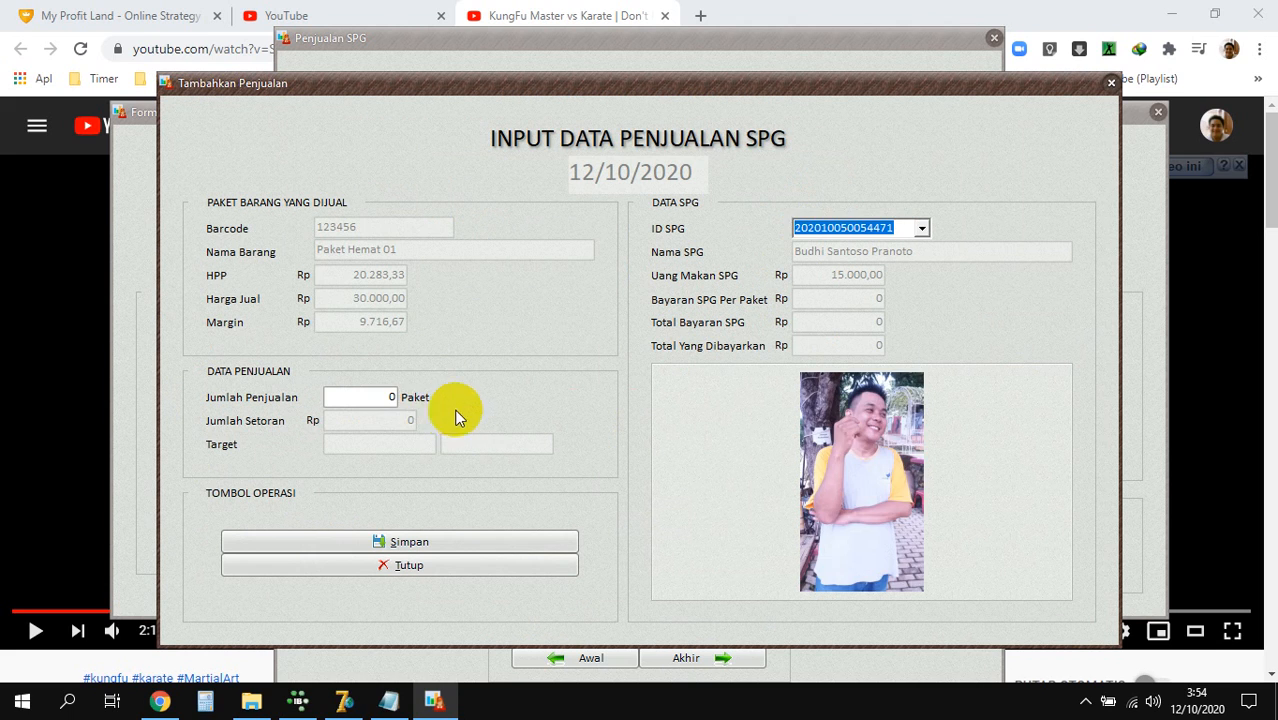
pyautogui.click(388, 399)
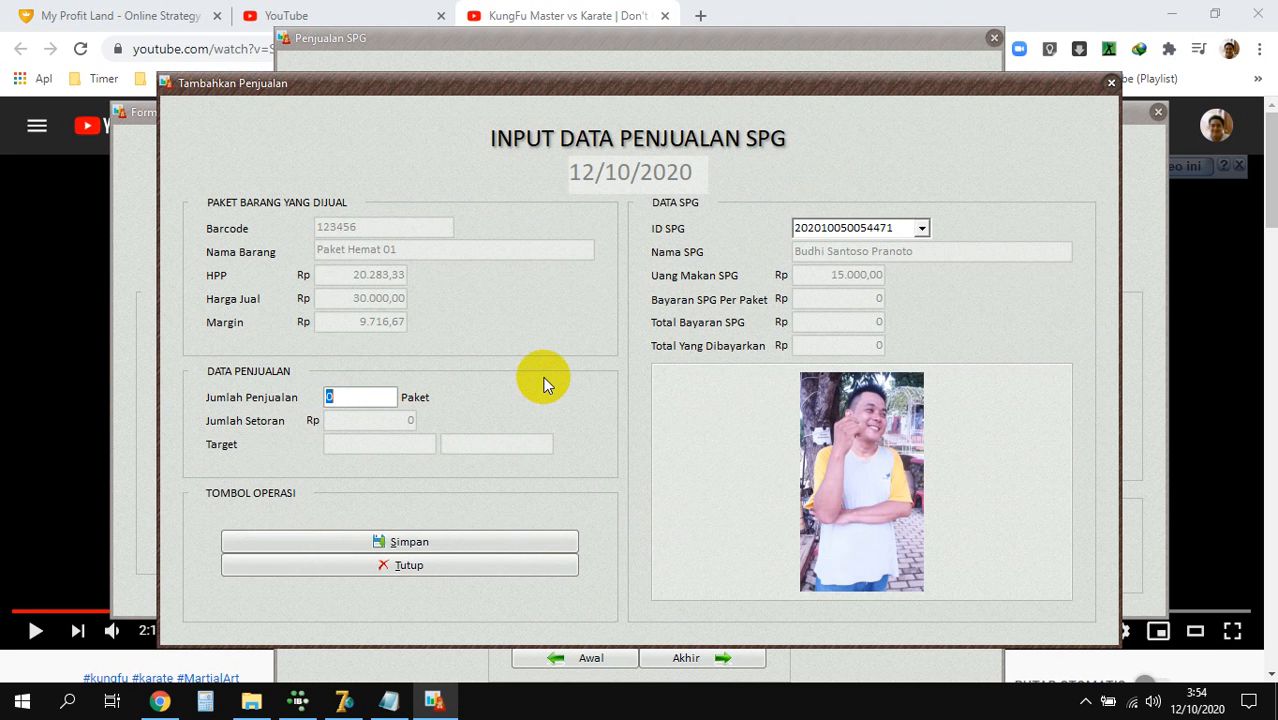
pyautogui.write('73')
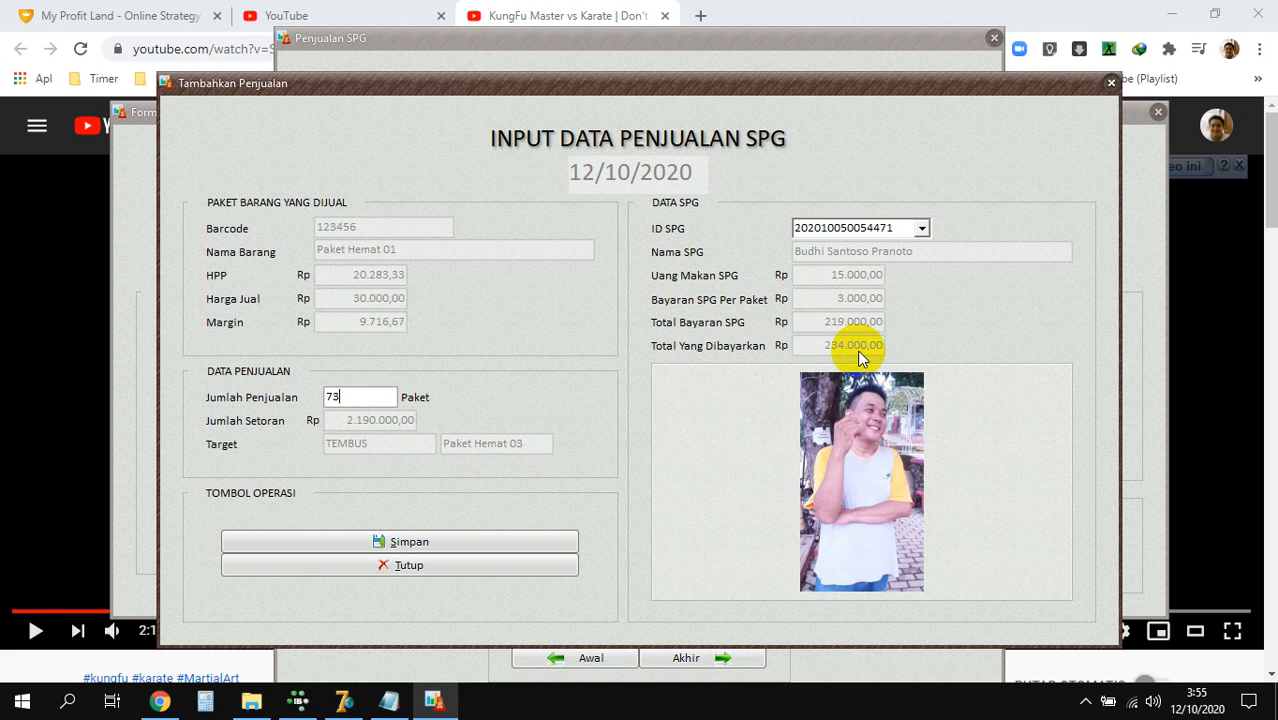
pyautogui.click(371, 537)
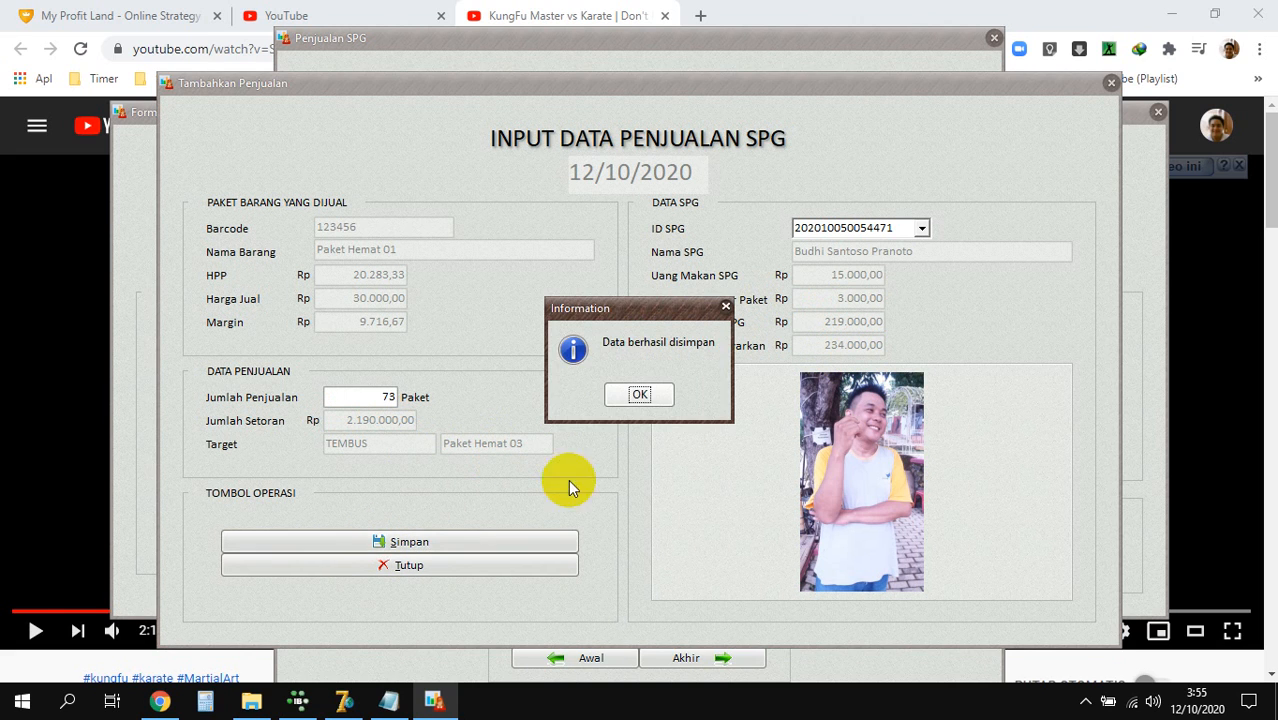
pyautogui.click(611, 401)
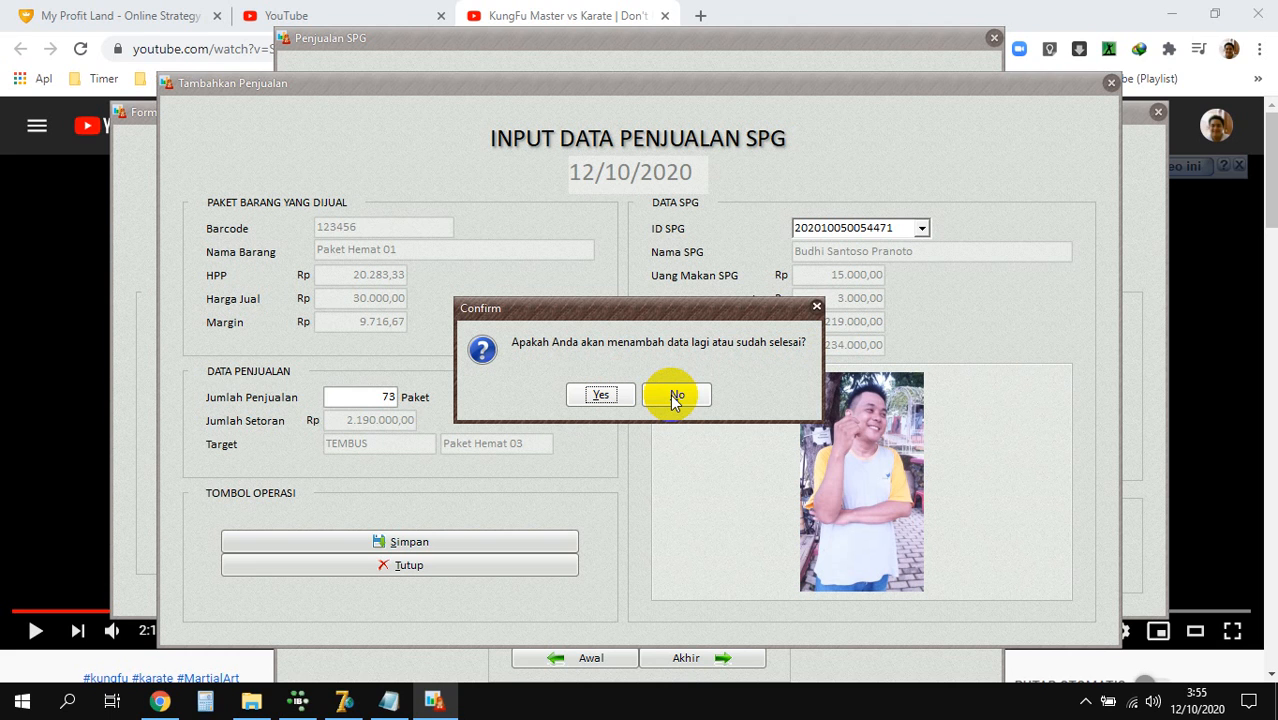
pyautogui.click(598, 395)
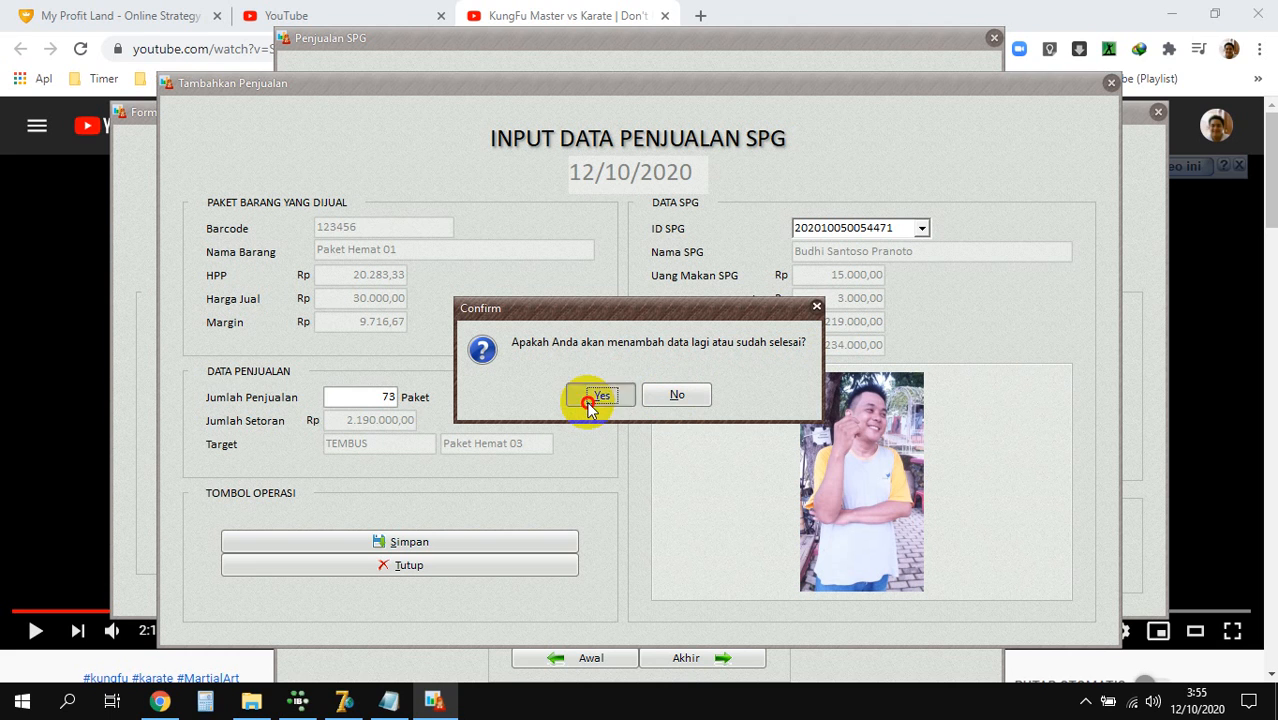
# Step: Save a 58-package sale for the second SPG and choose to add another entry
pyautogui.click(921, 228)
pyautogui.click(910, 263)
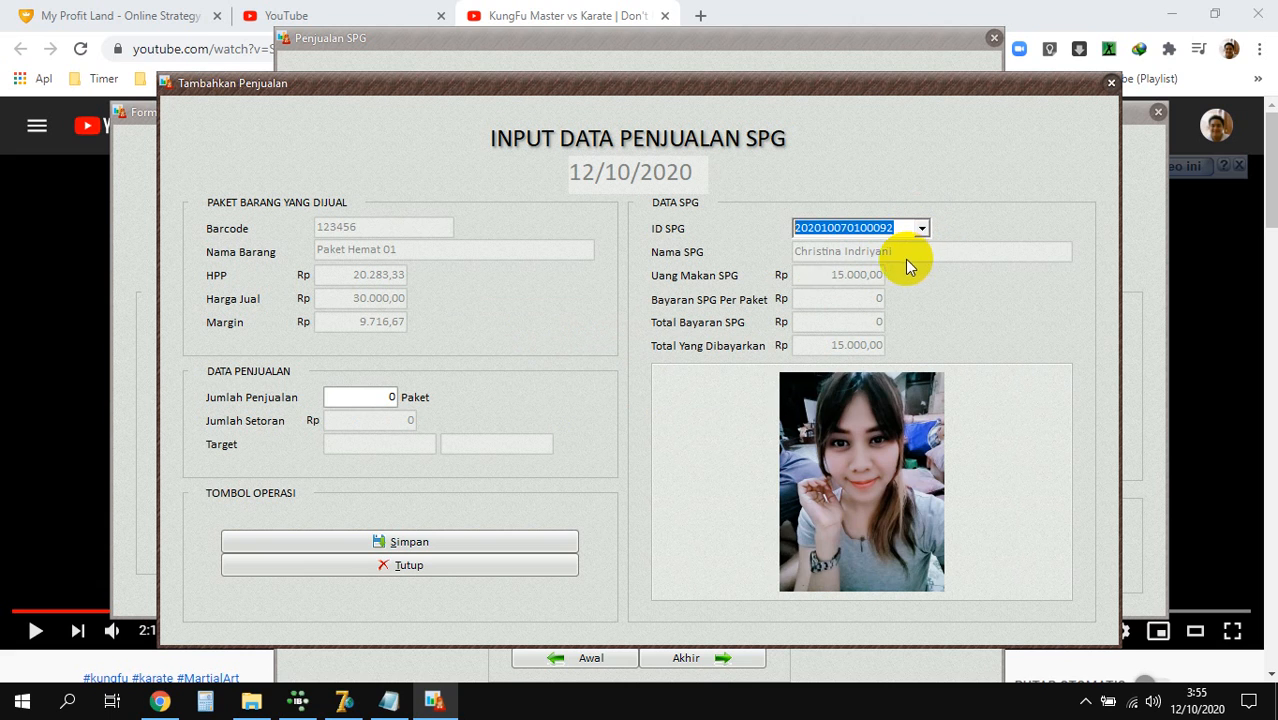
pyautogui.click(374, 394)
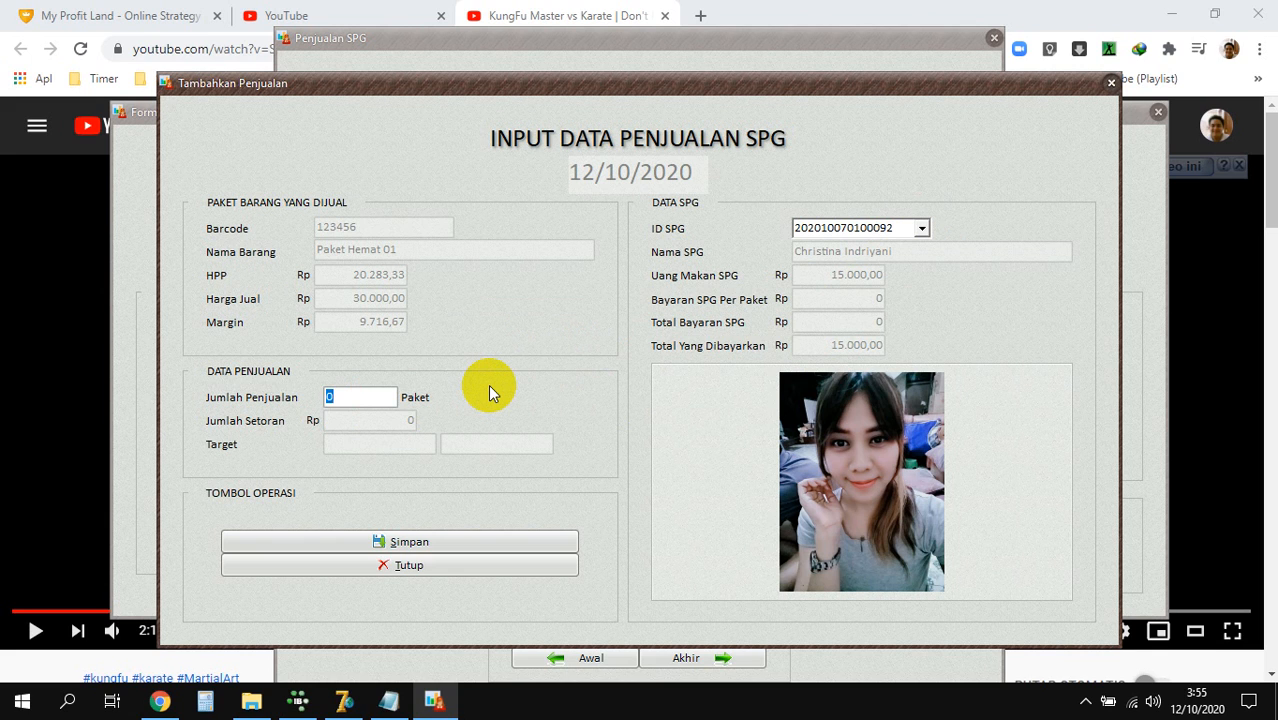
pyautogui.write('58')
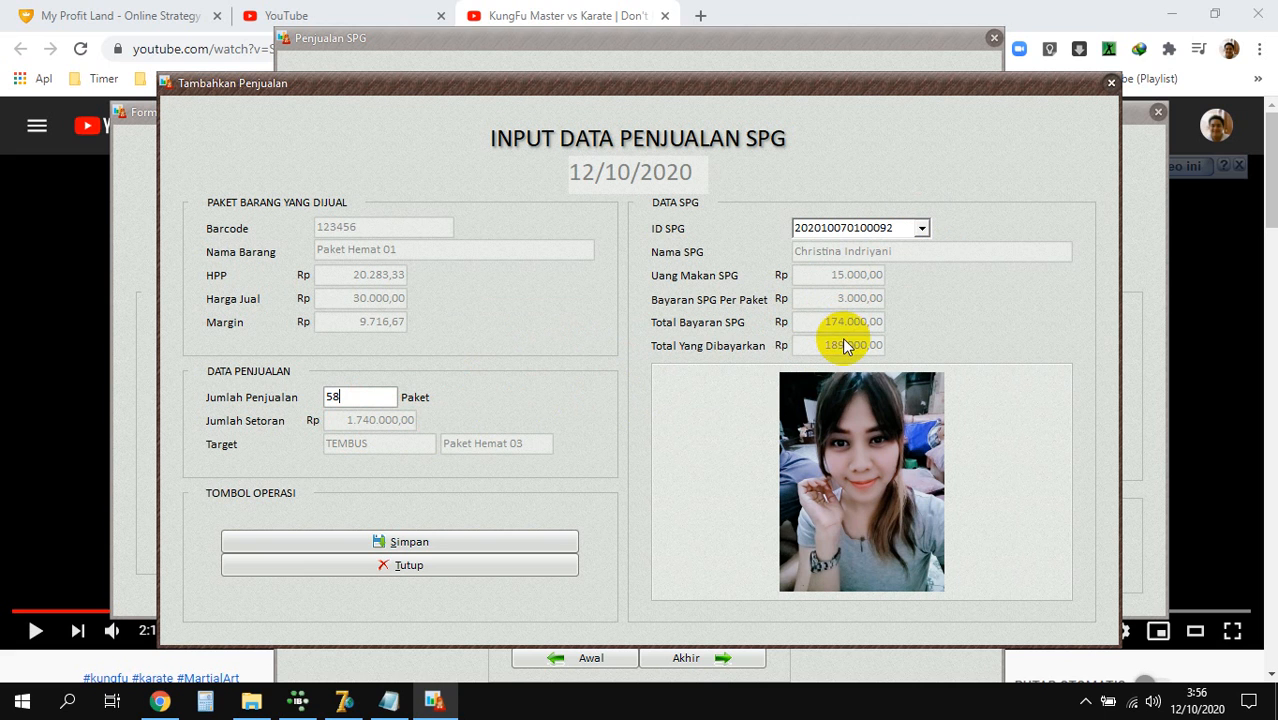
pyautogui.click(566, 538)
pyautogui.click(640, 394)
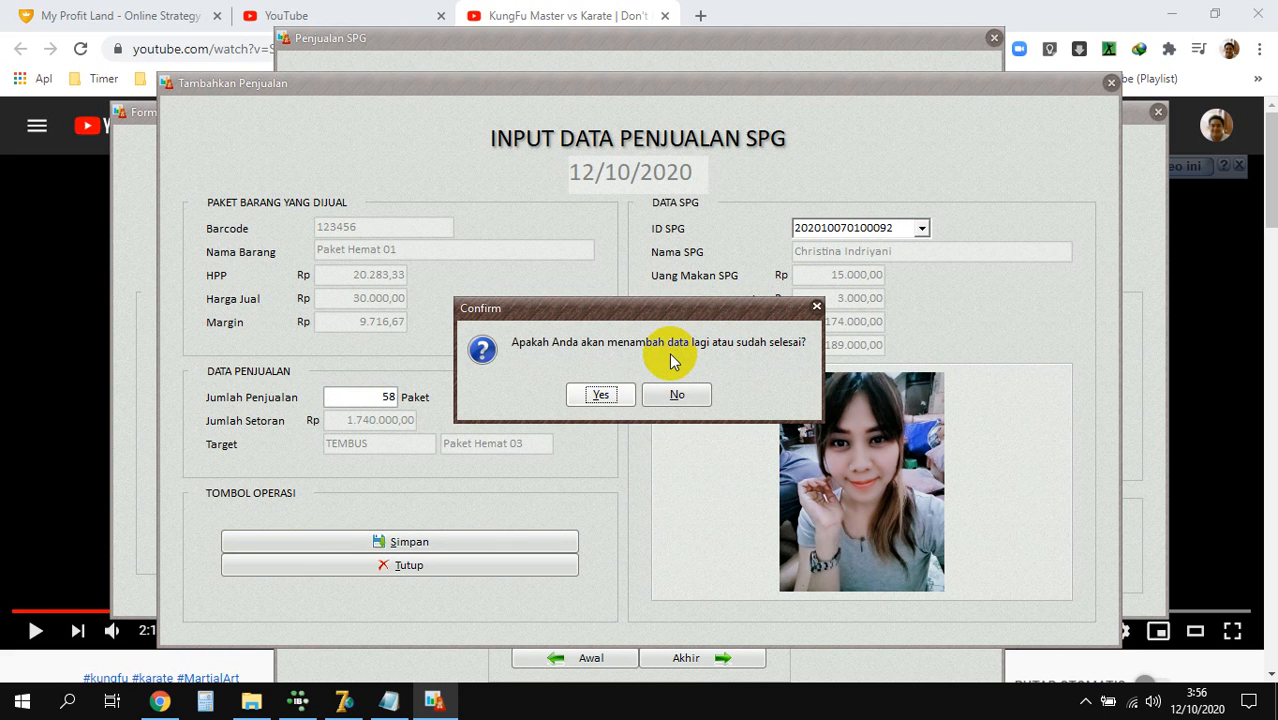
pyautogui.click(606, 395)
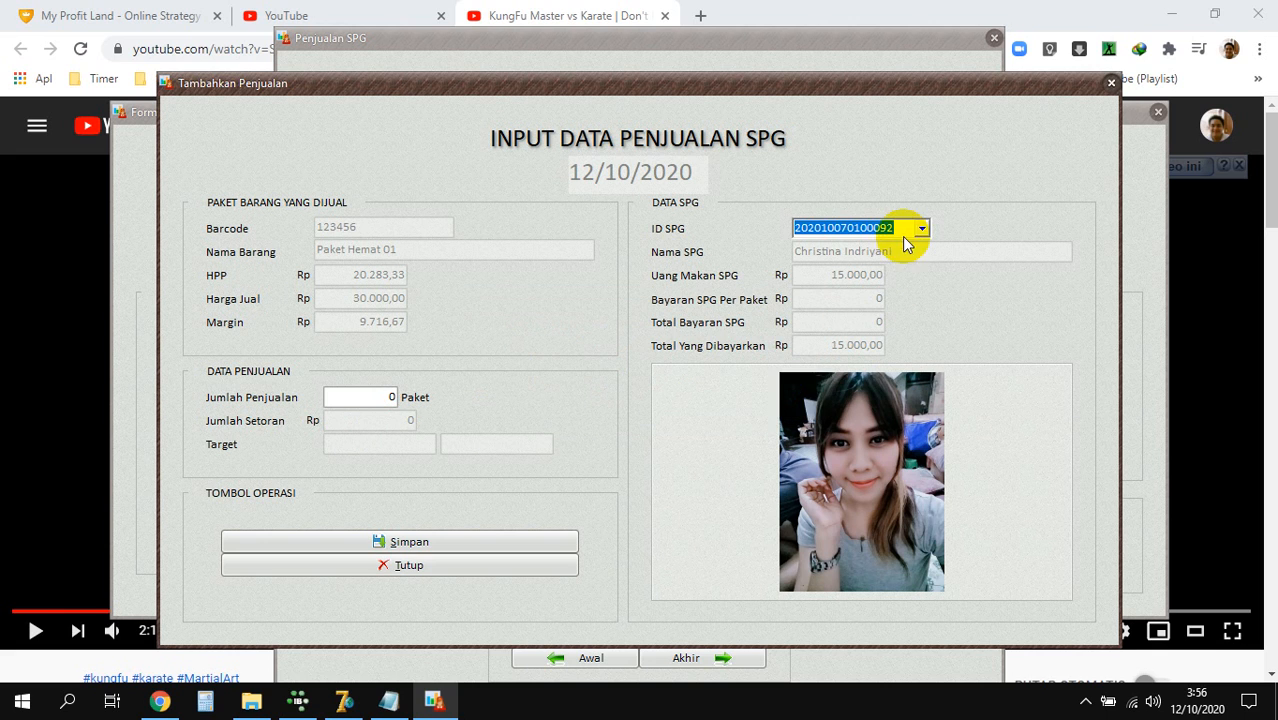
# Step: Save a 34-package sale for the third SPG
pyautogui.click(908, 229)
pyautogui.click(889, 278)
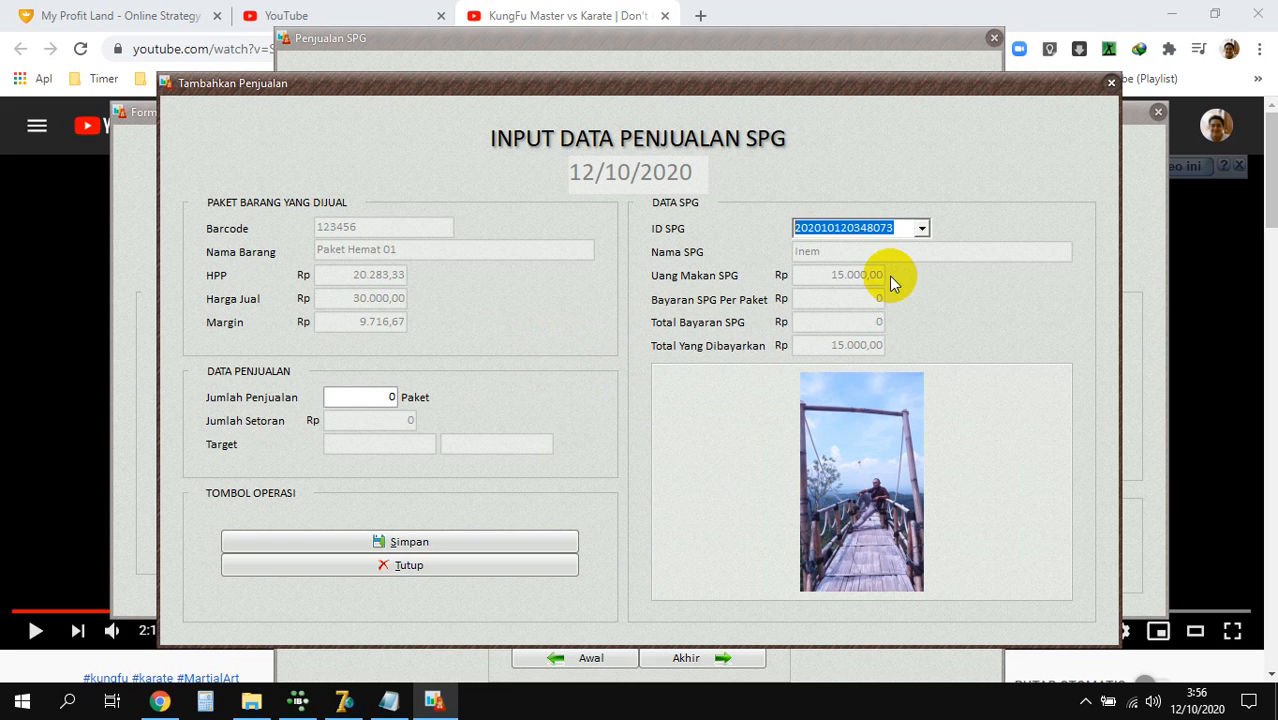
pyautogui.click(362, 398)
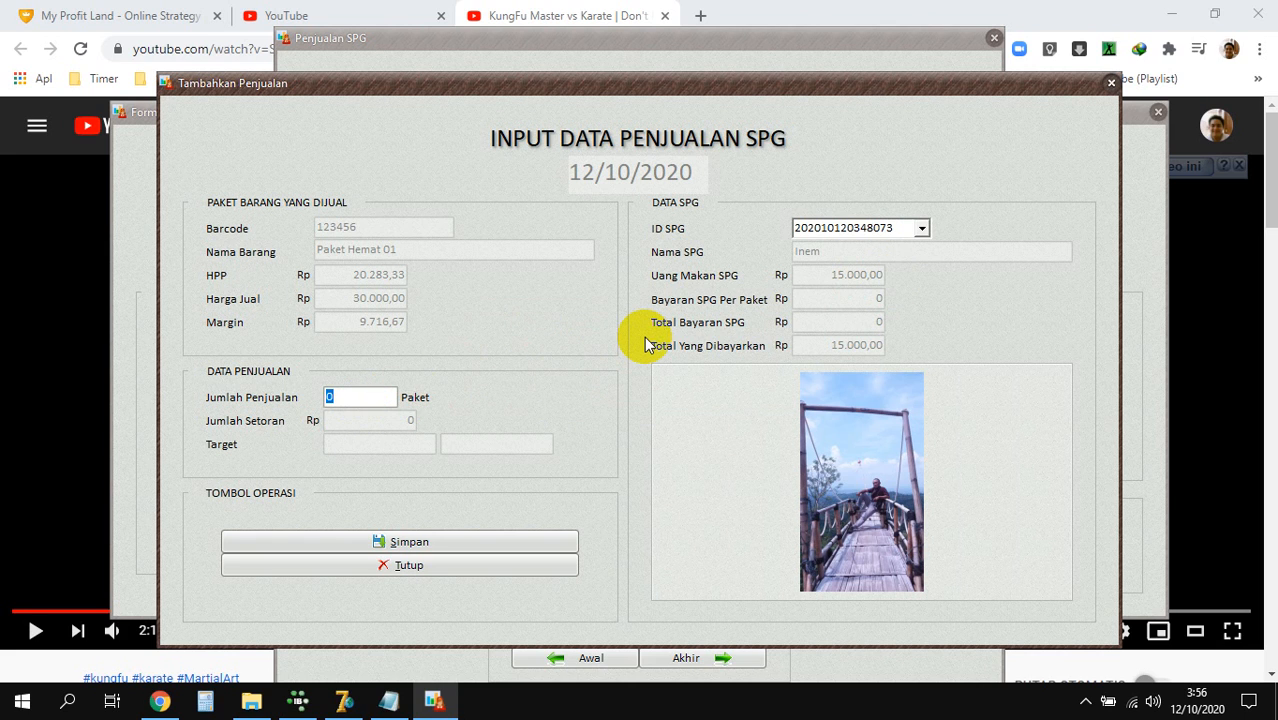
pyautogui.write('34')
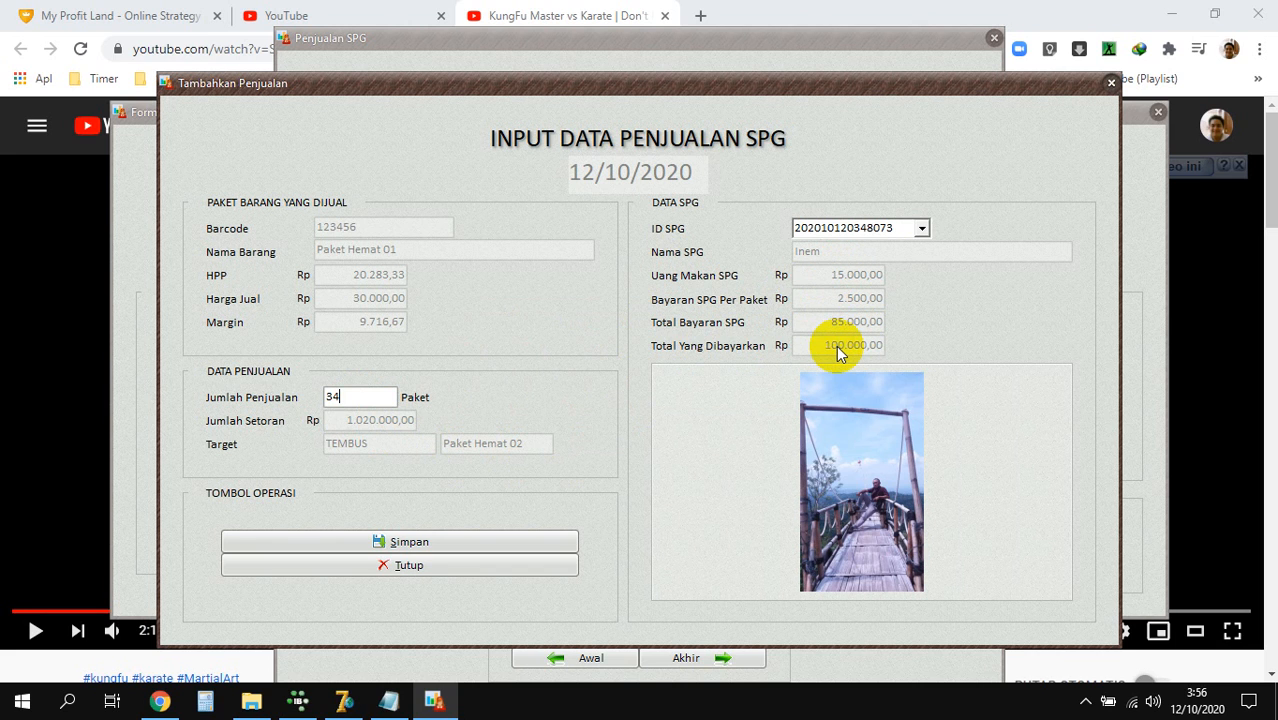
pyautogui.click(521, 540)
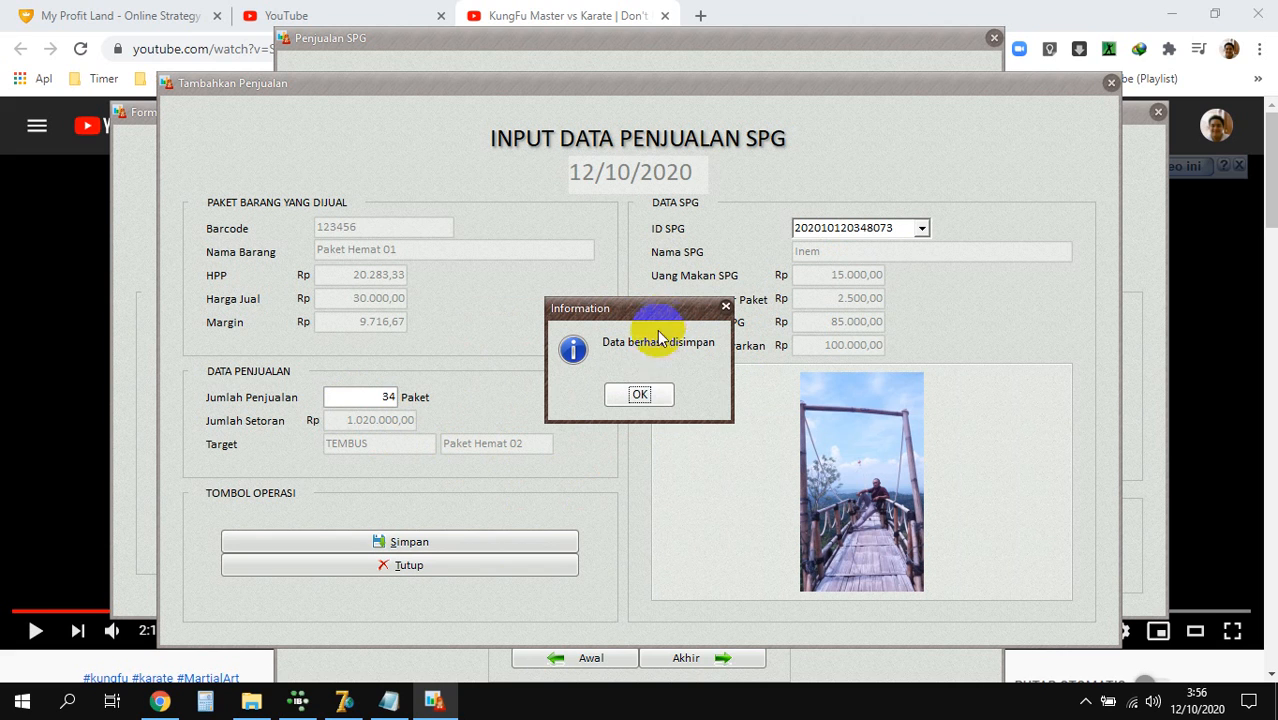
pyautogui.click(643, 395)
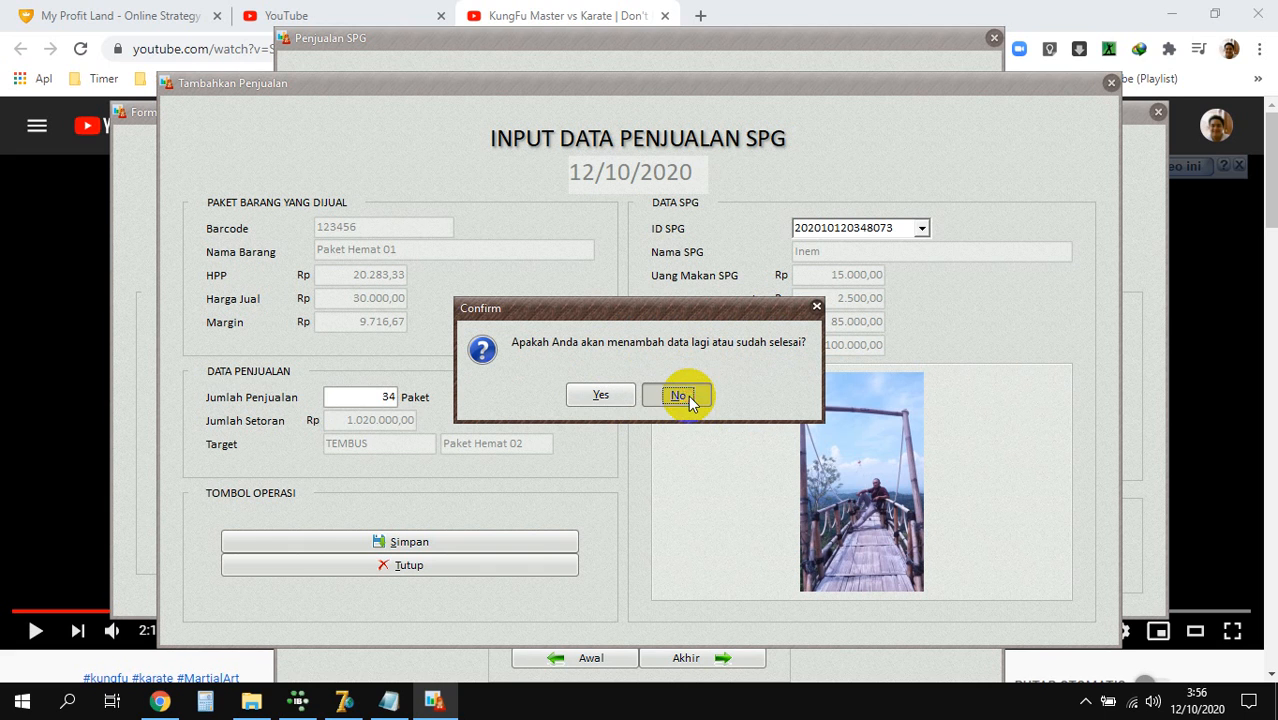
# Step: Finish entering sales and acknowledge the saved meal allowance and commission costs
pyautogui.click(688, 395)
pyautogui.click(650, 394)
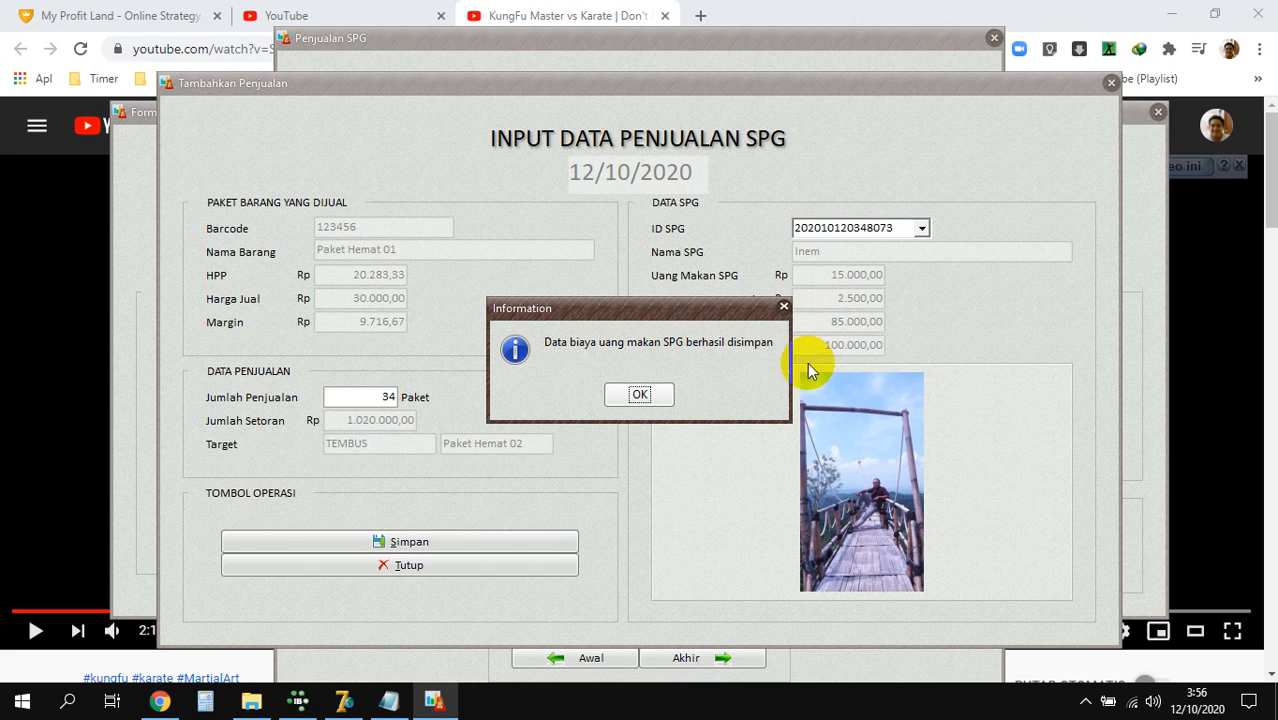
pyautogui.click(648, 393)
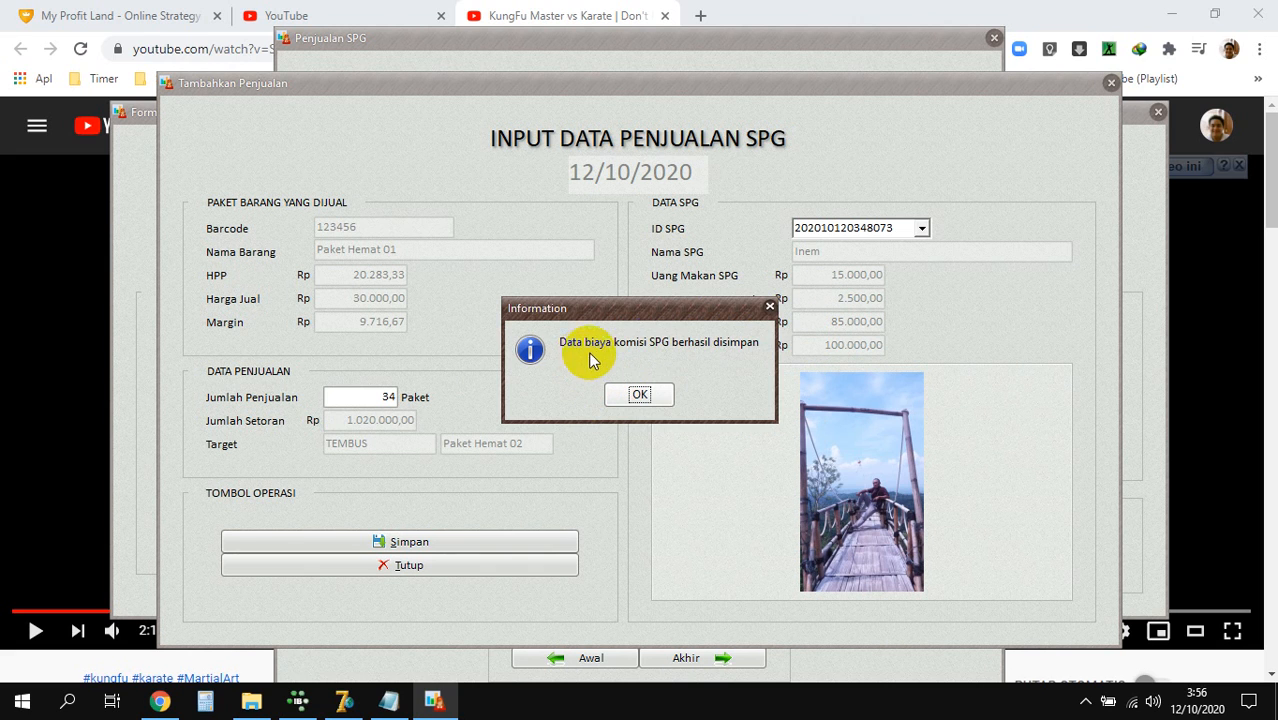
pyautogui.click(640, 397)
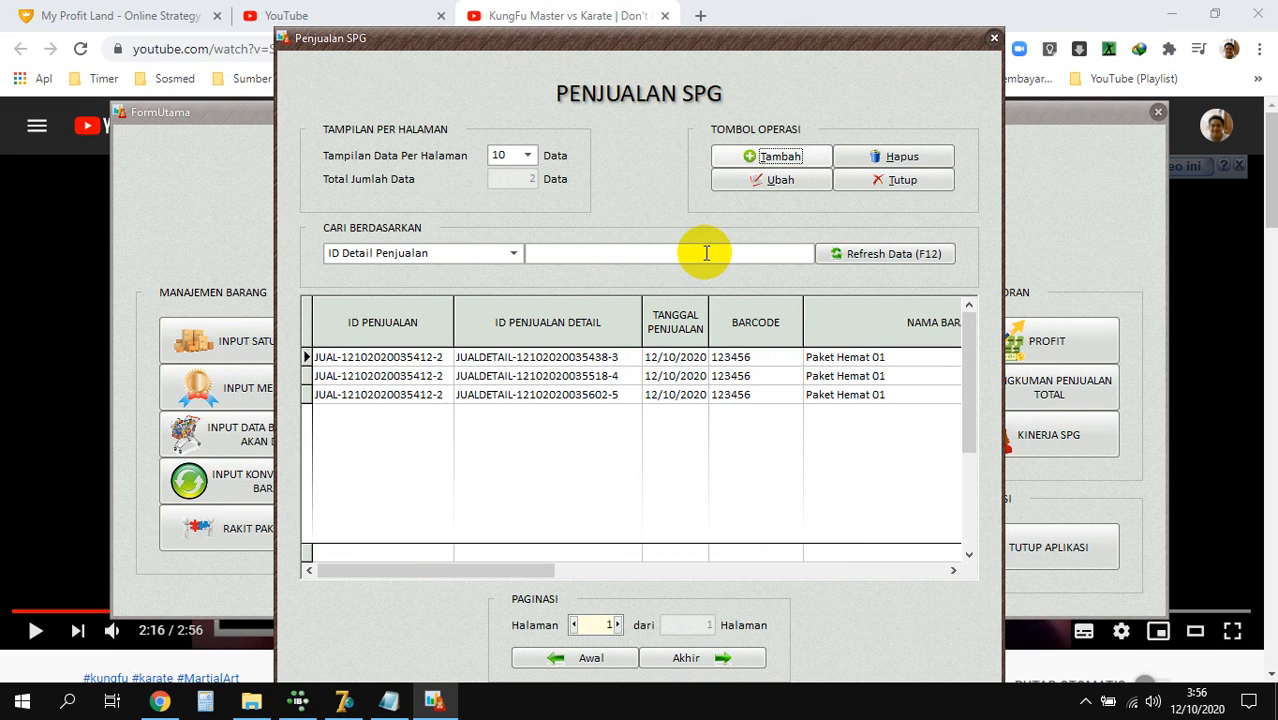
# Step: Close Penjualan SPG and open the Biaya-Biaya cost list
pyautogui.click(877, 190)
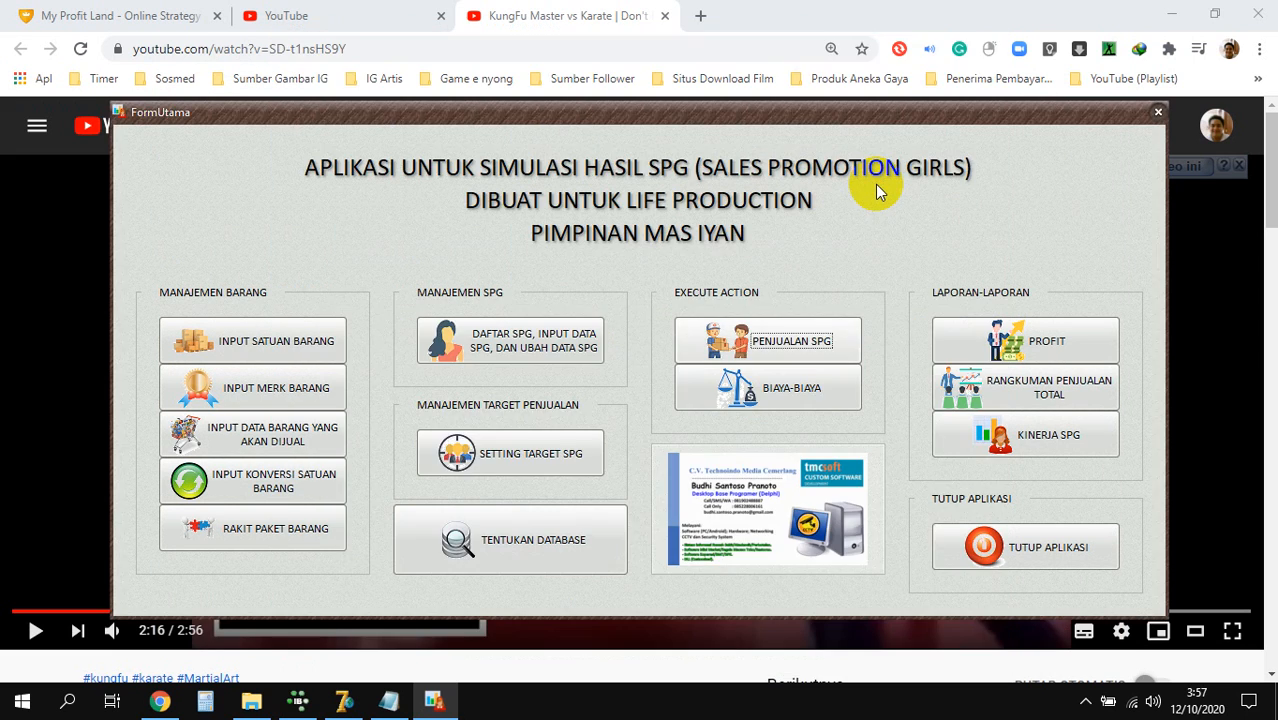
pyautogui.click(765, 388)
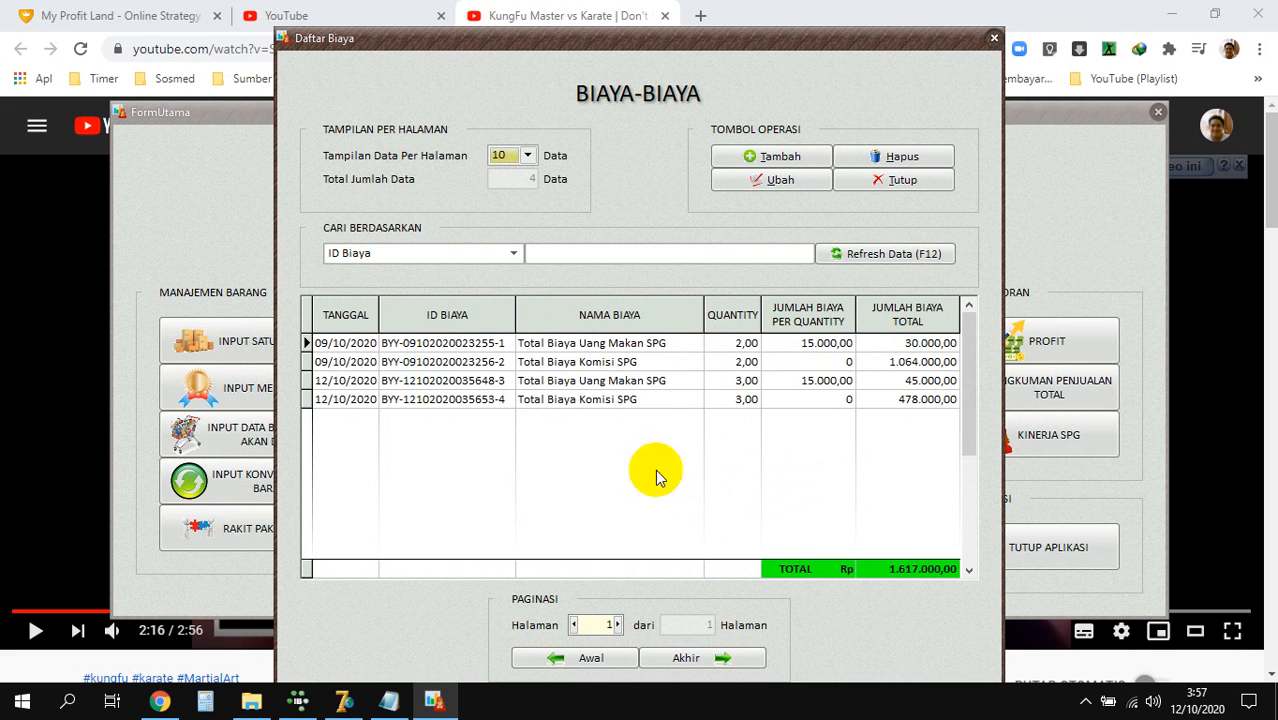
# Step: Browse the cost entries, comparing the 09/10/2020 ones with the 12/10/2020 meal and commission costs
pyautogui.click(647, 346)
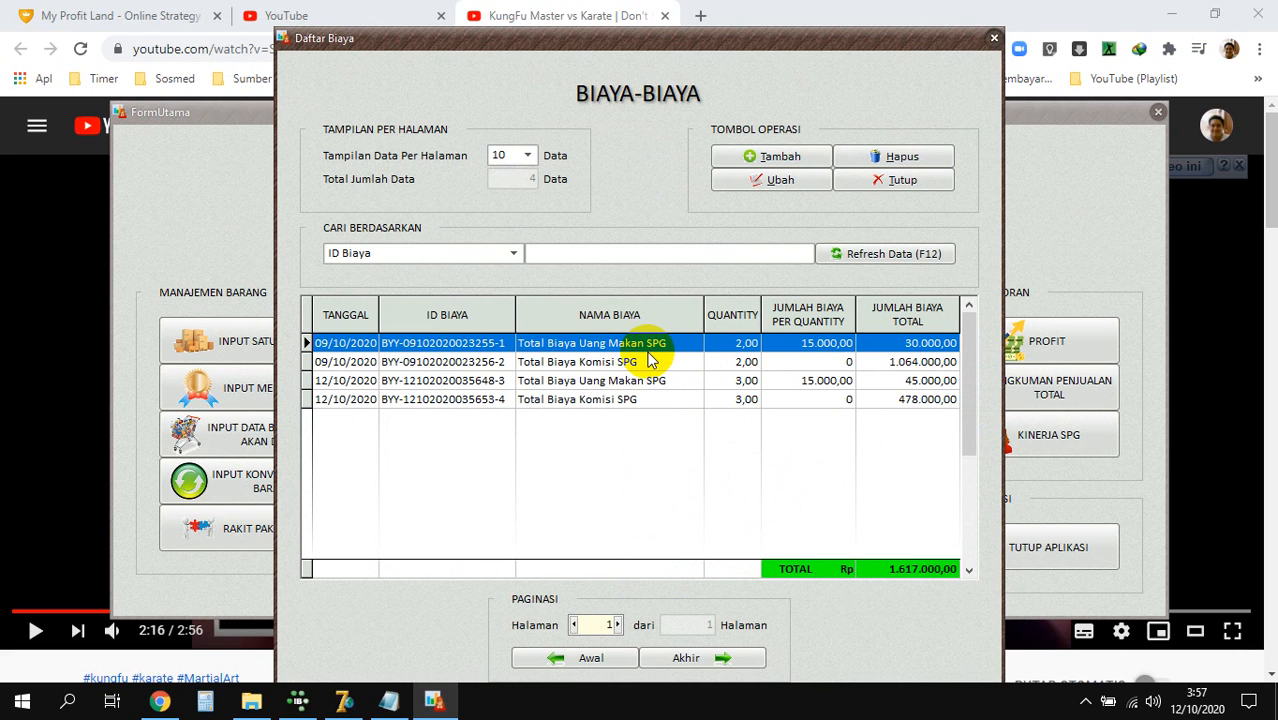
pyautogui.click(658, 381)
pyautogui.click(668, 400)
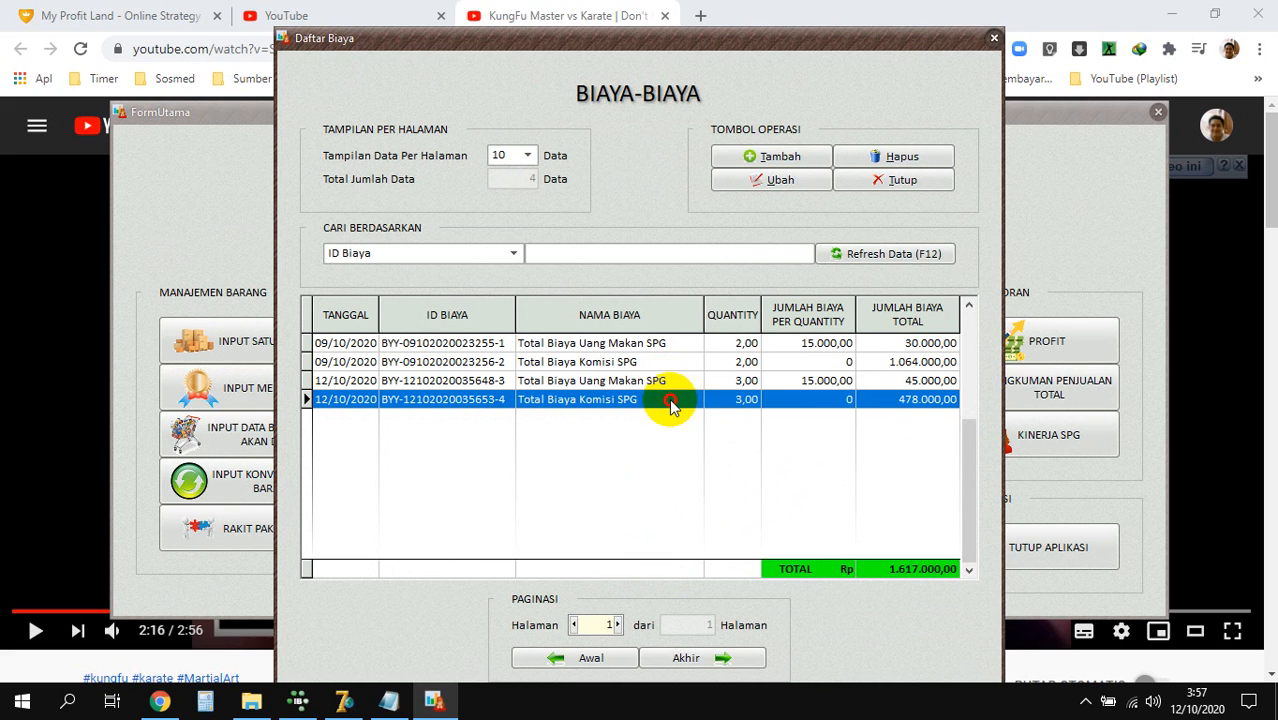
pyautogui.click(842, 387)
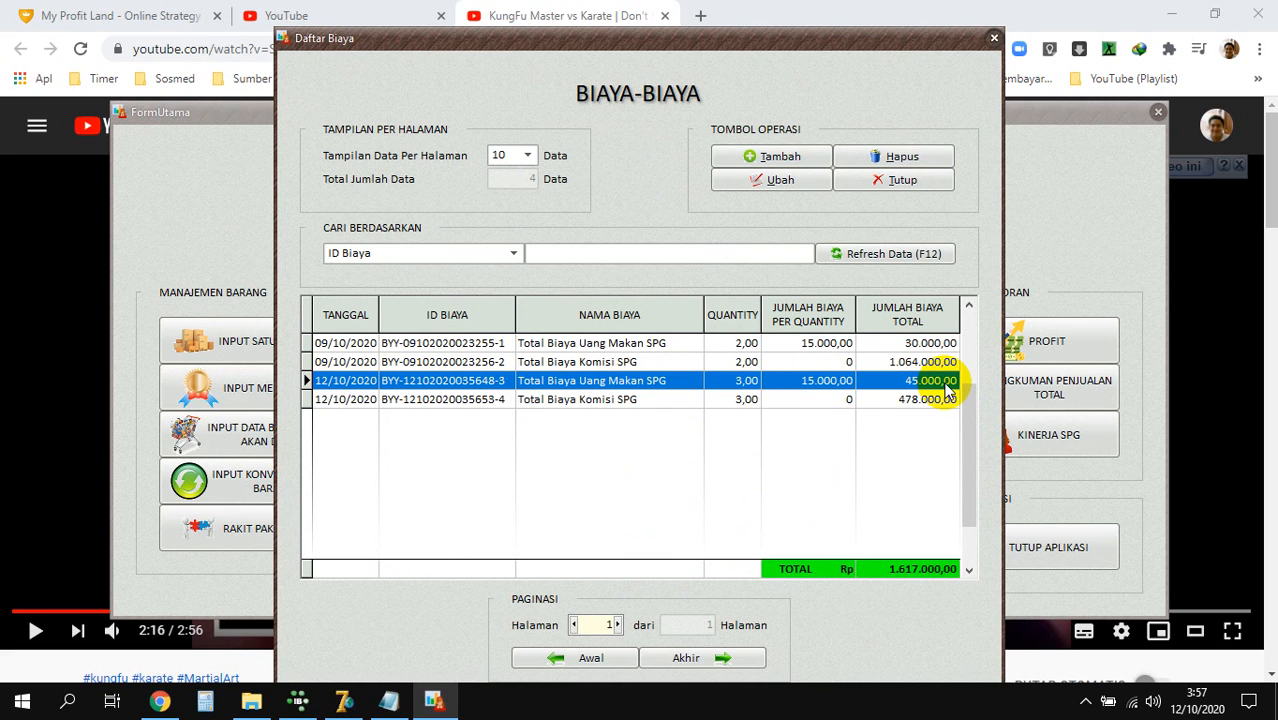
pyautogui.click(741, 404)
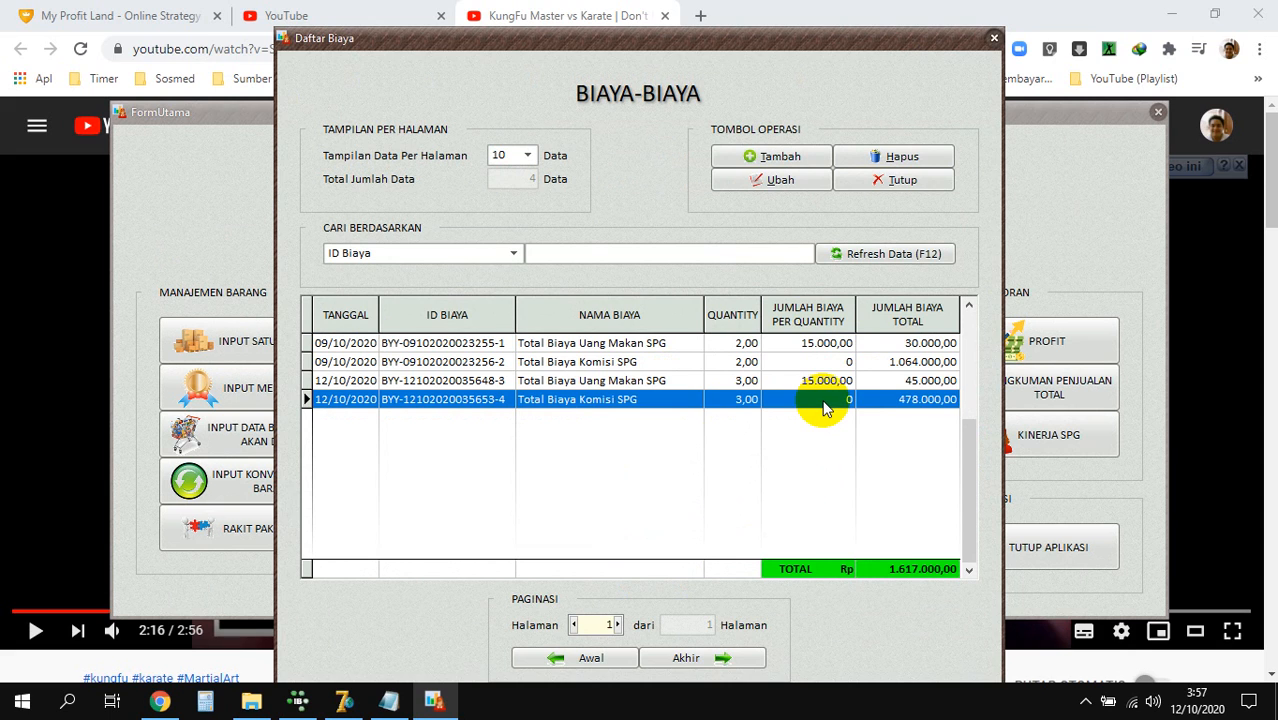
pyautogui.click(927, 381)
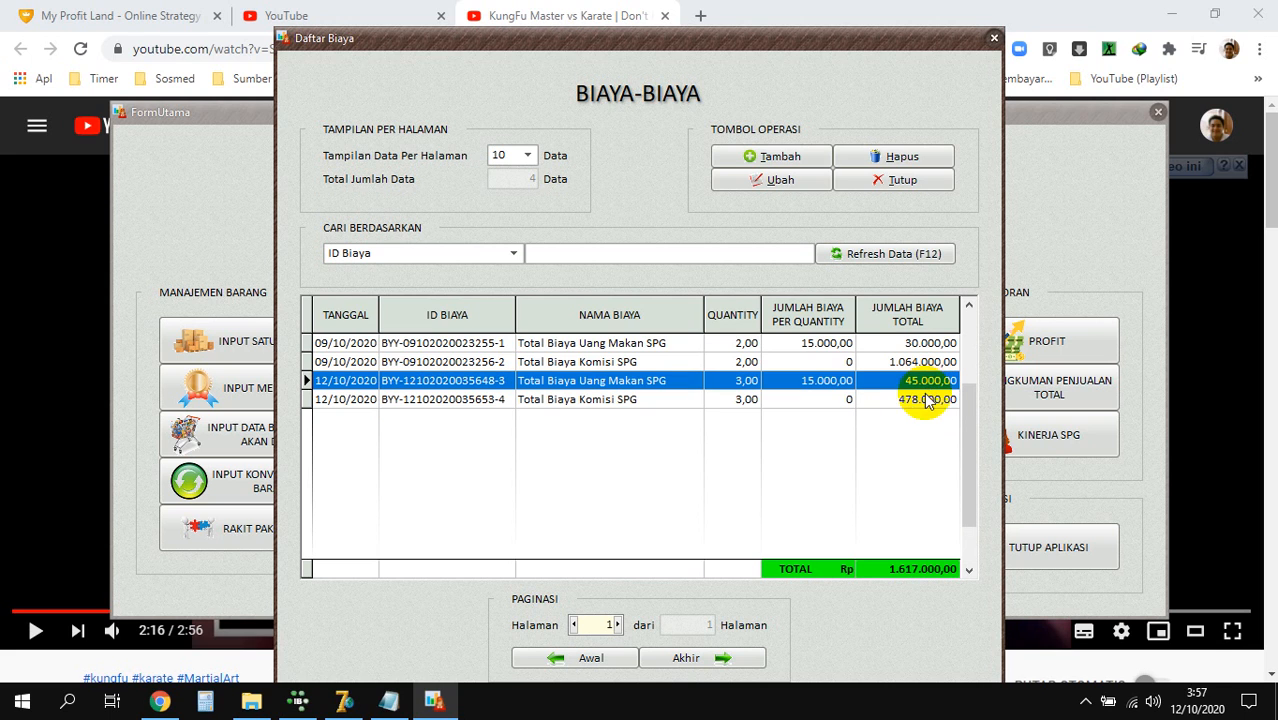
pyautogui.click(927, 400)
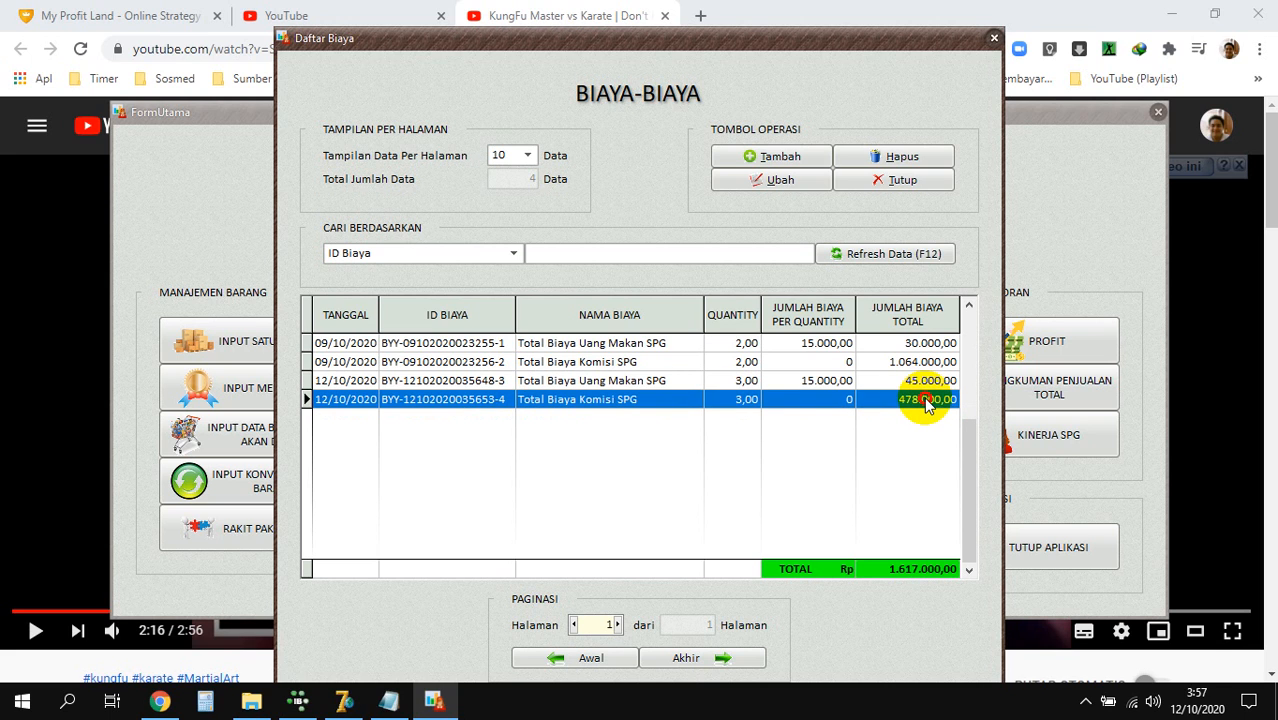
pyautogui.click(912, 362)
pyautogui.click(907, 343)
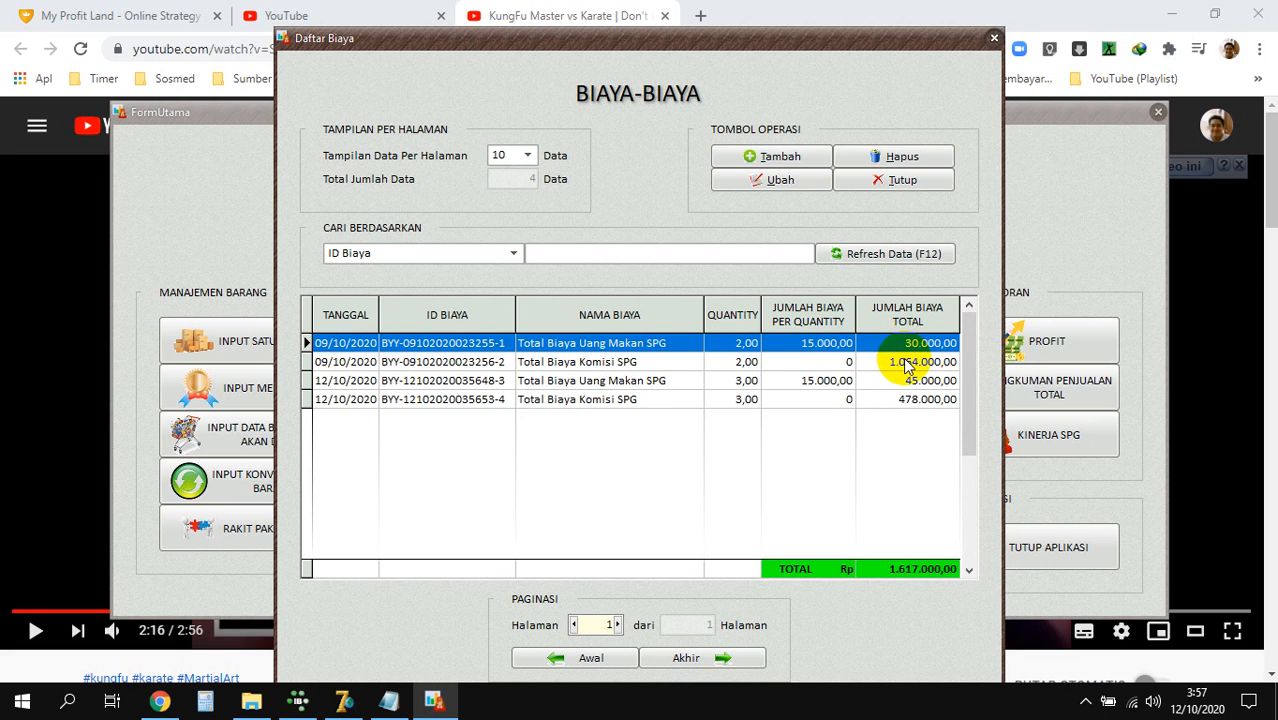
pyautogui.click(907, 362)
pyautogui.click(907, 343)
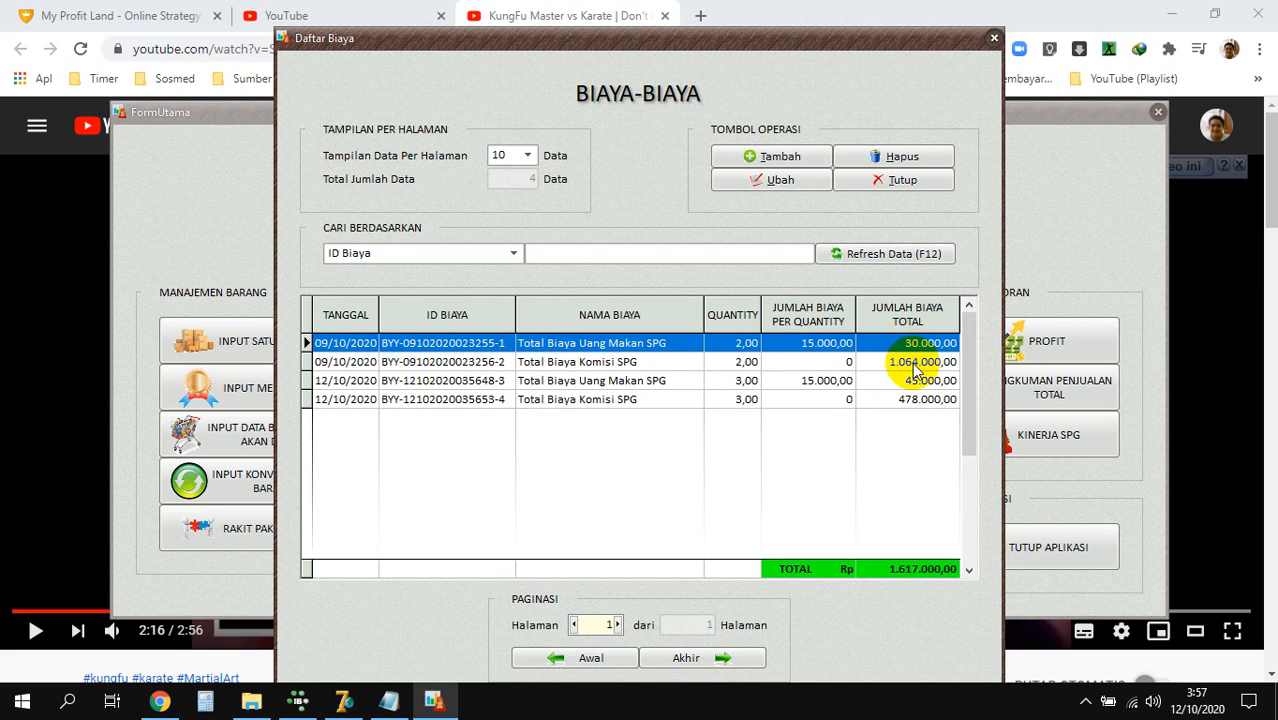
pyautogui.click(914, 364)
pyautogui.click(910, 343)
pyautogui.click(918, 381)
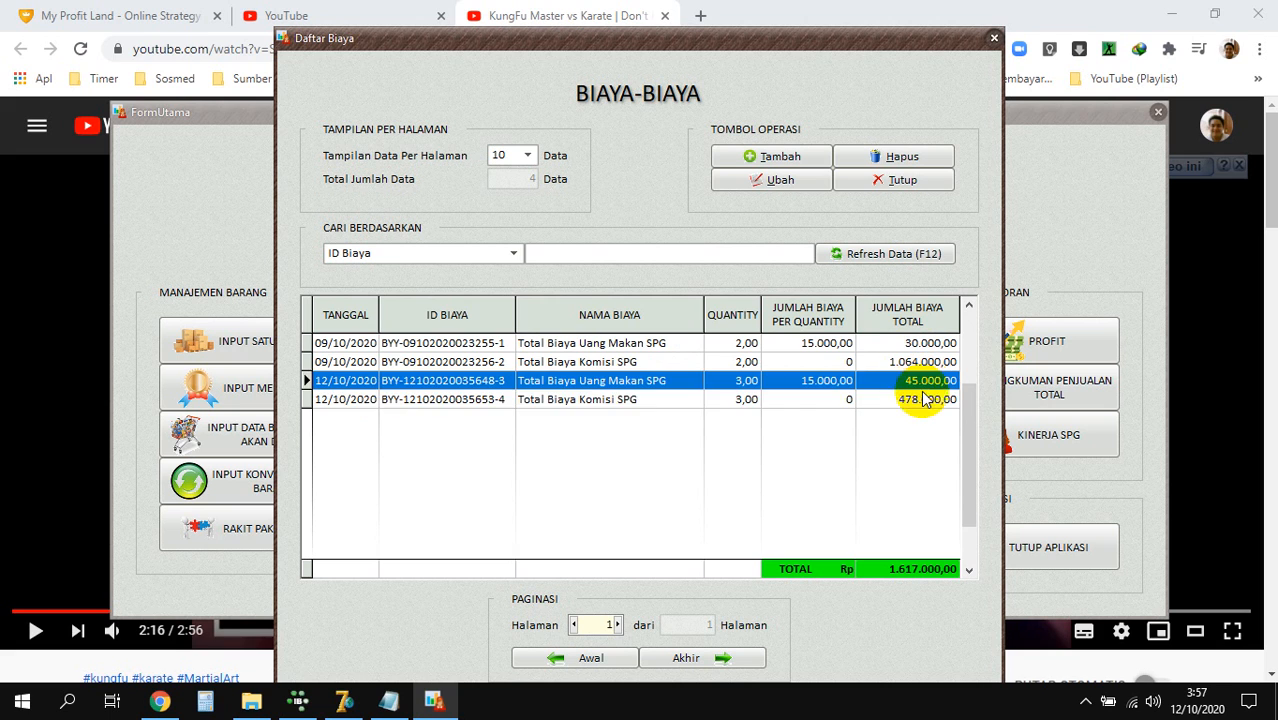
pyautogui.click(922, 399)
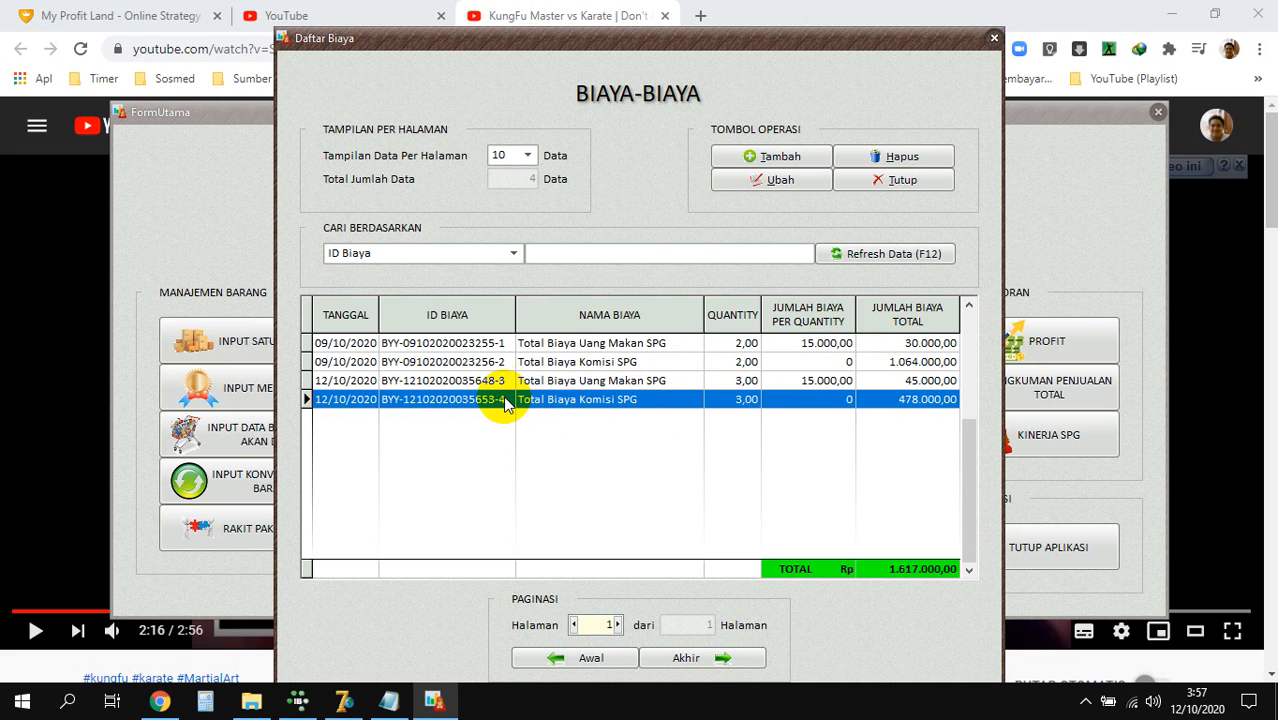
# Step: Switch the cost search criterion to Tanggal Antara
pyautogui.click(513, 253)
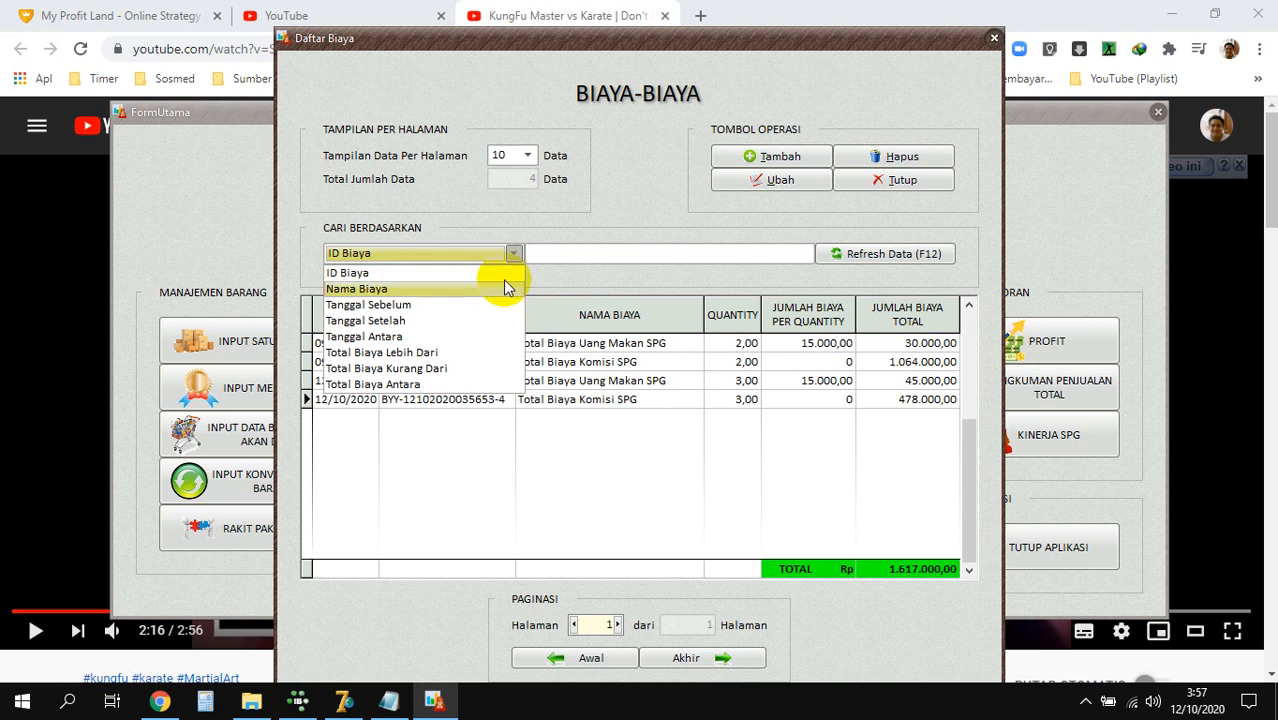
pyautogui.click(493, 336)
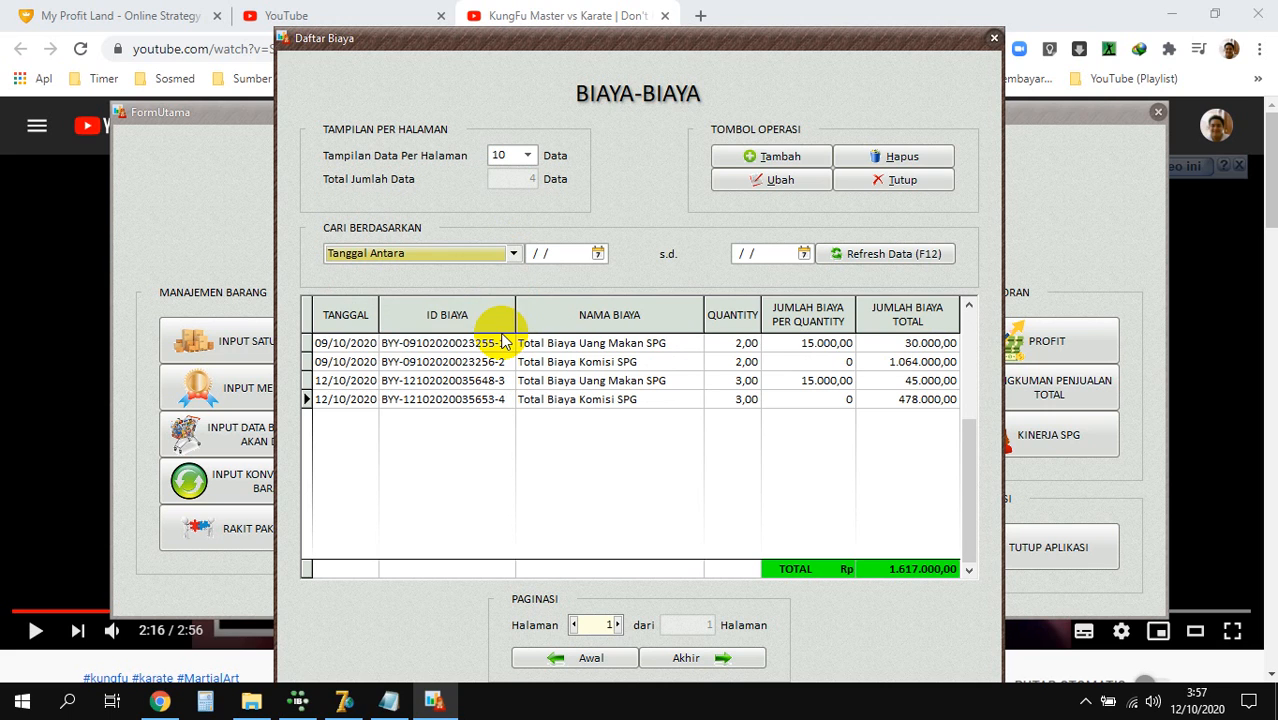
pyautogui.click(534, 253)
pyautogui.press('F12')
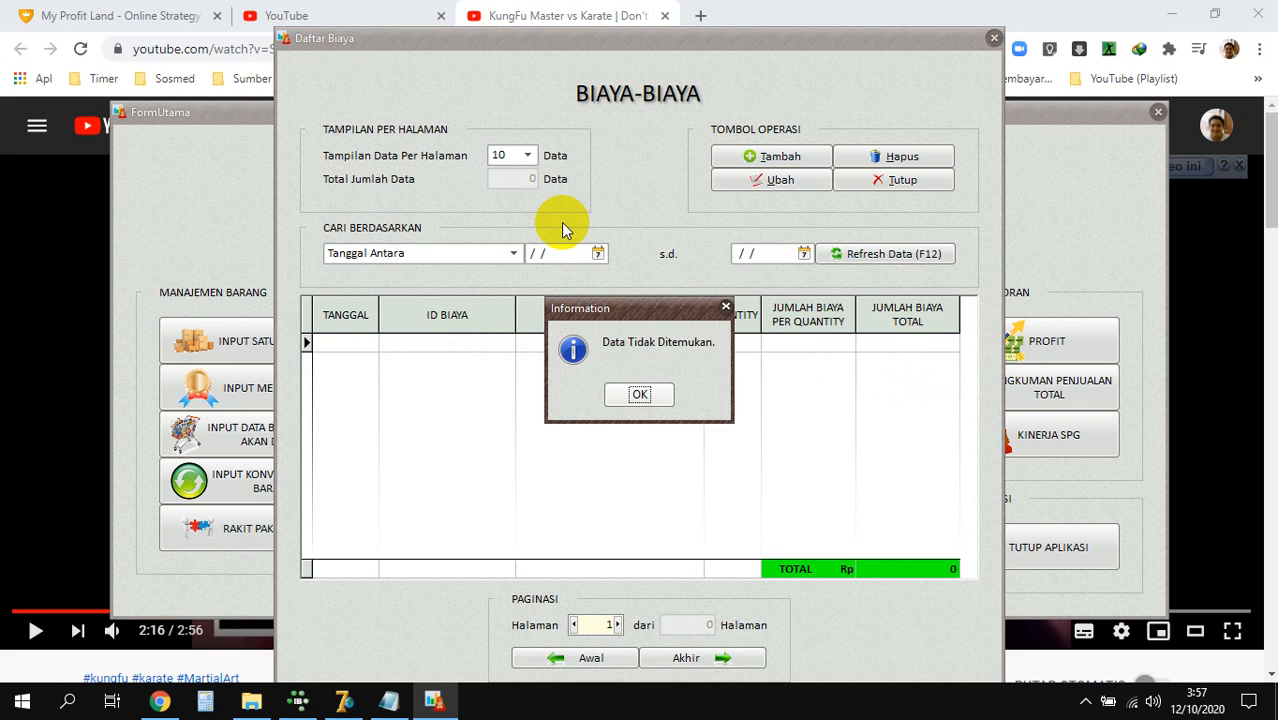
pyautogui.press('Return')
pyautogui.write('1')
pyautogui.click(640, 394)
# Step: Set both the start and end dates of the cost filter to 12/10/2020
pyautogui.click(560, 256)
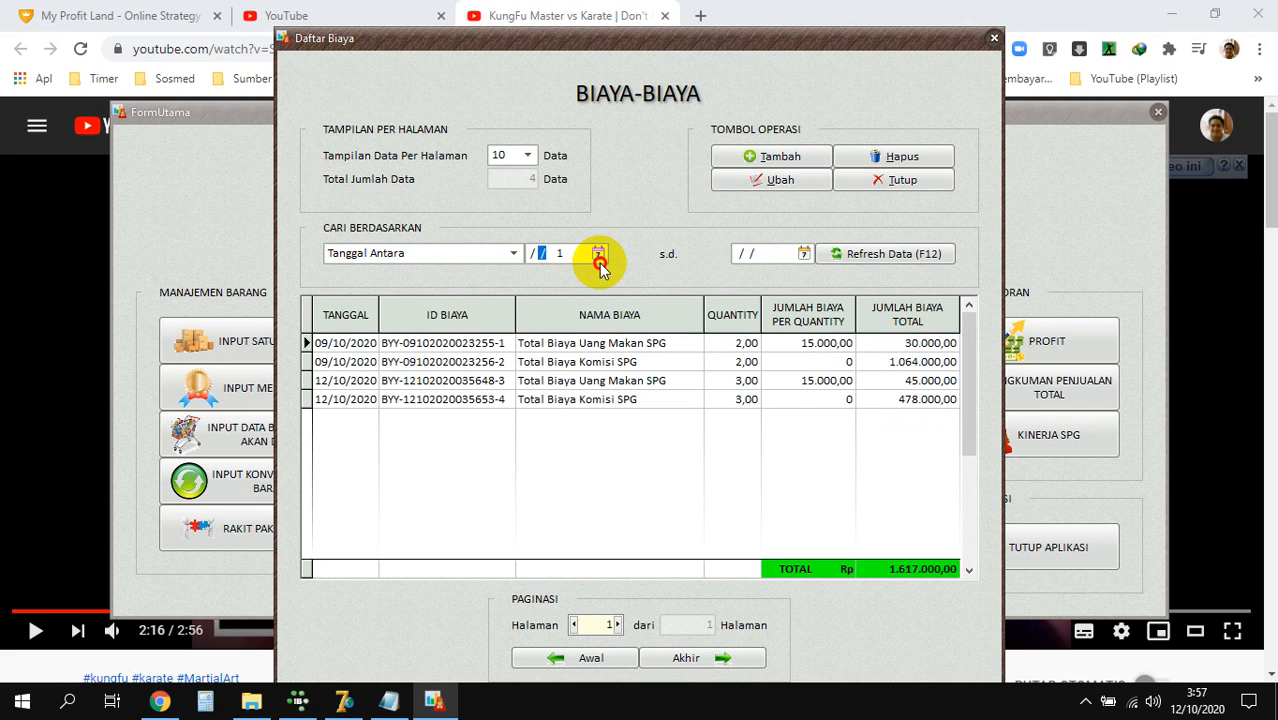
pyautogui.click(598, 258)
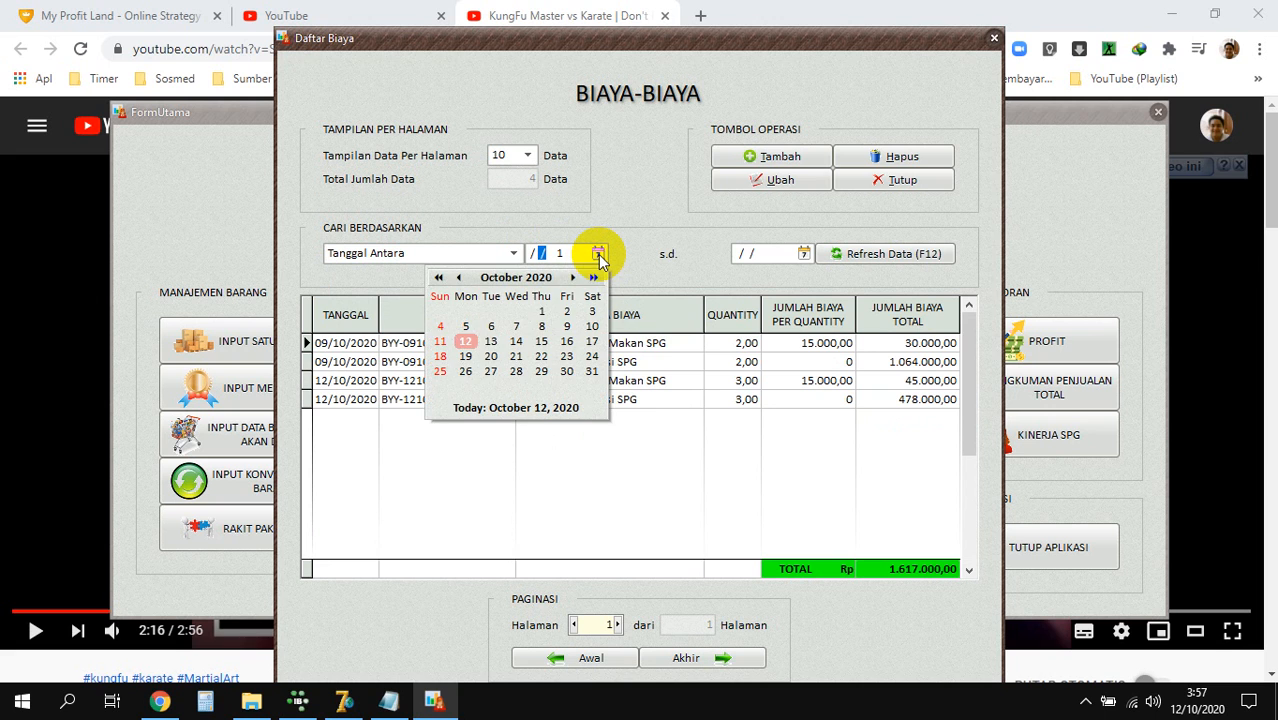
pyautogui.click(462, 341)
pyautogui.click(647, 391)
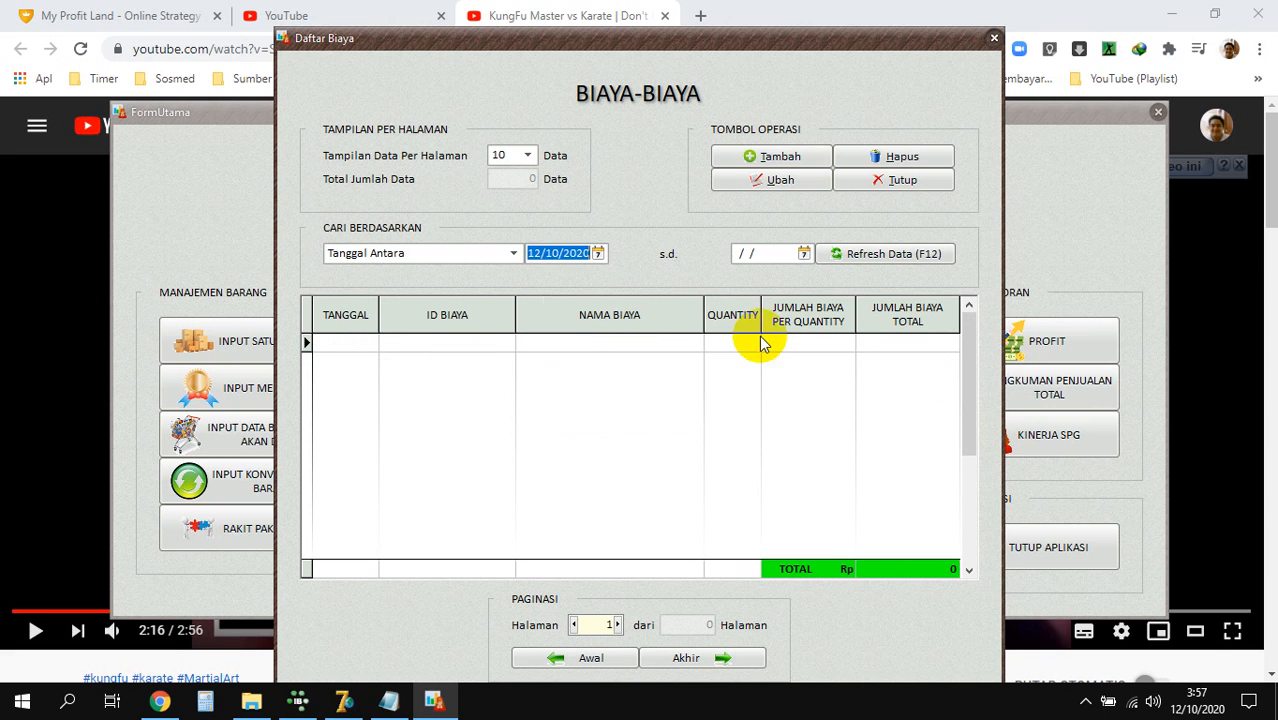
pyautogui.click(804, 254)
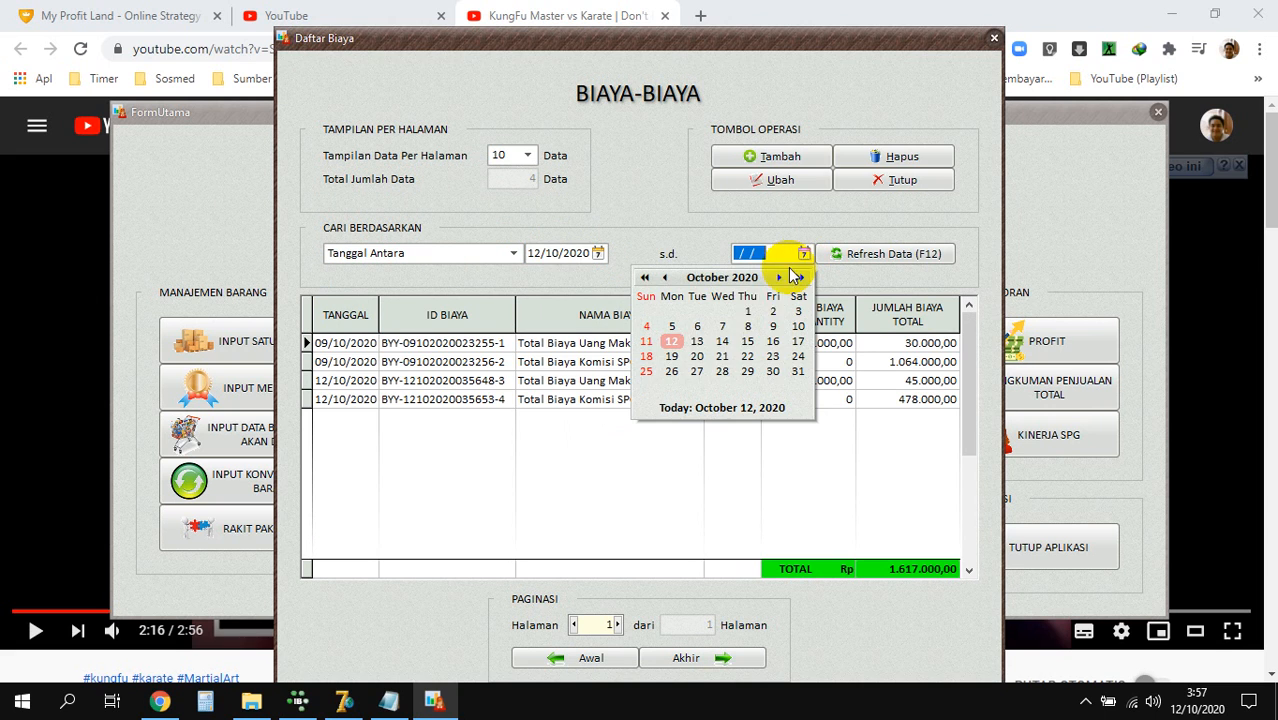
pyautogui.click(672, 342)
# Step: Check the two filtered entries totalling 523.000,00, then close the cost list
pyautogui.click(672, 345)
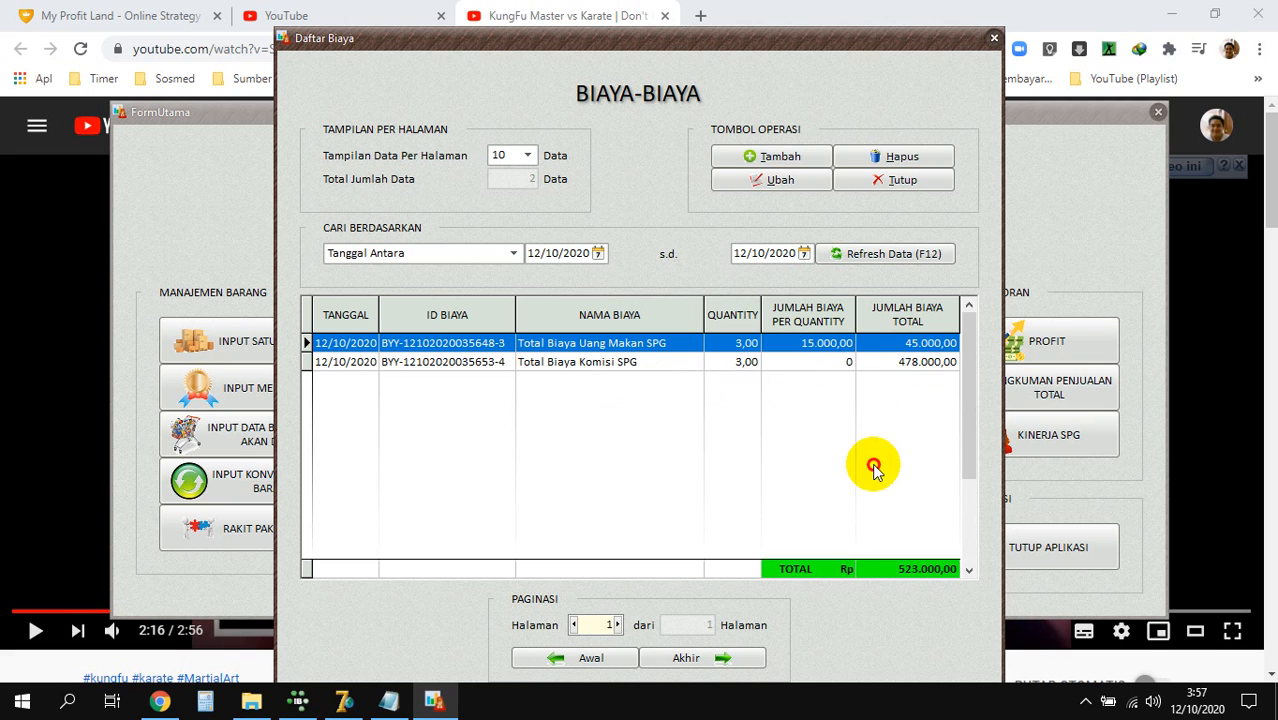
pyautogui.click(905, 368)
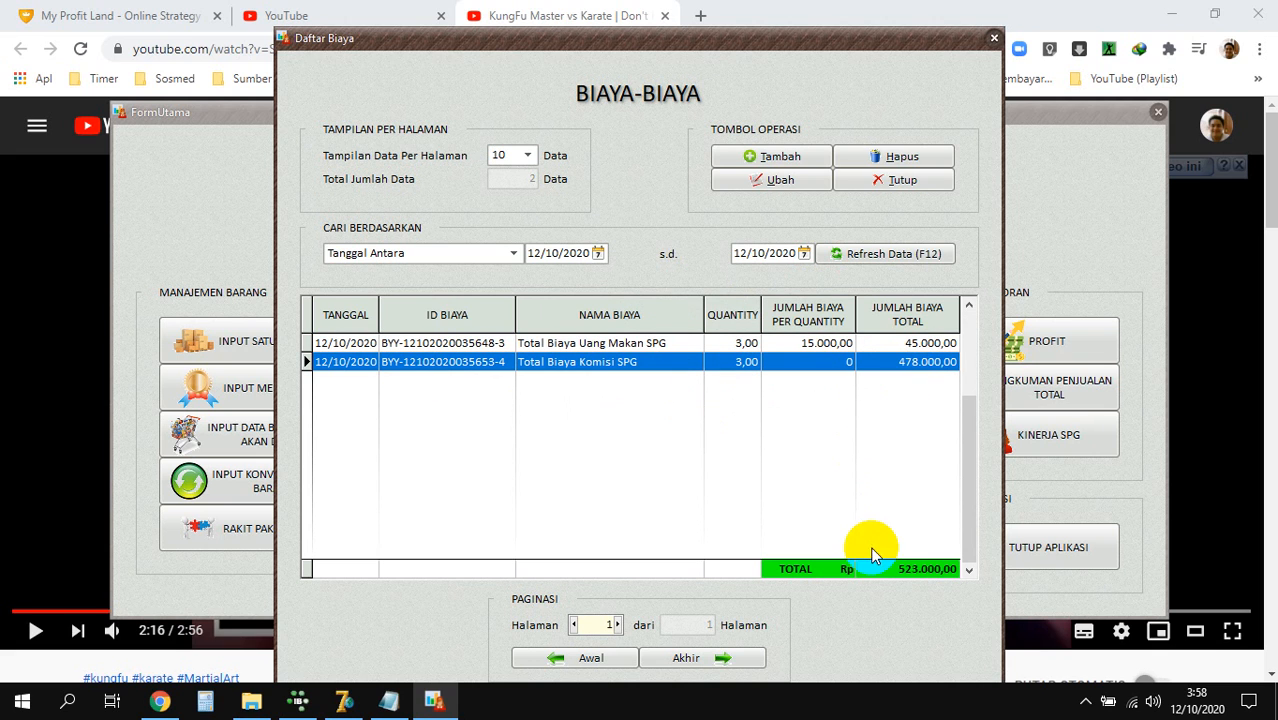
pyautogui.moveTo(905, 568); pyautogui.dragTo(937, 575)
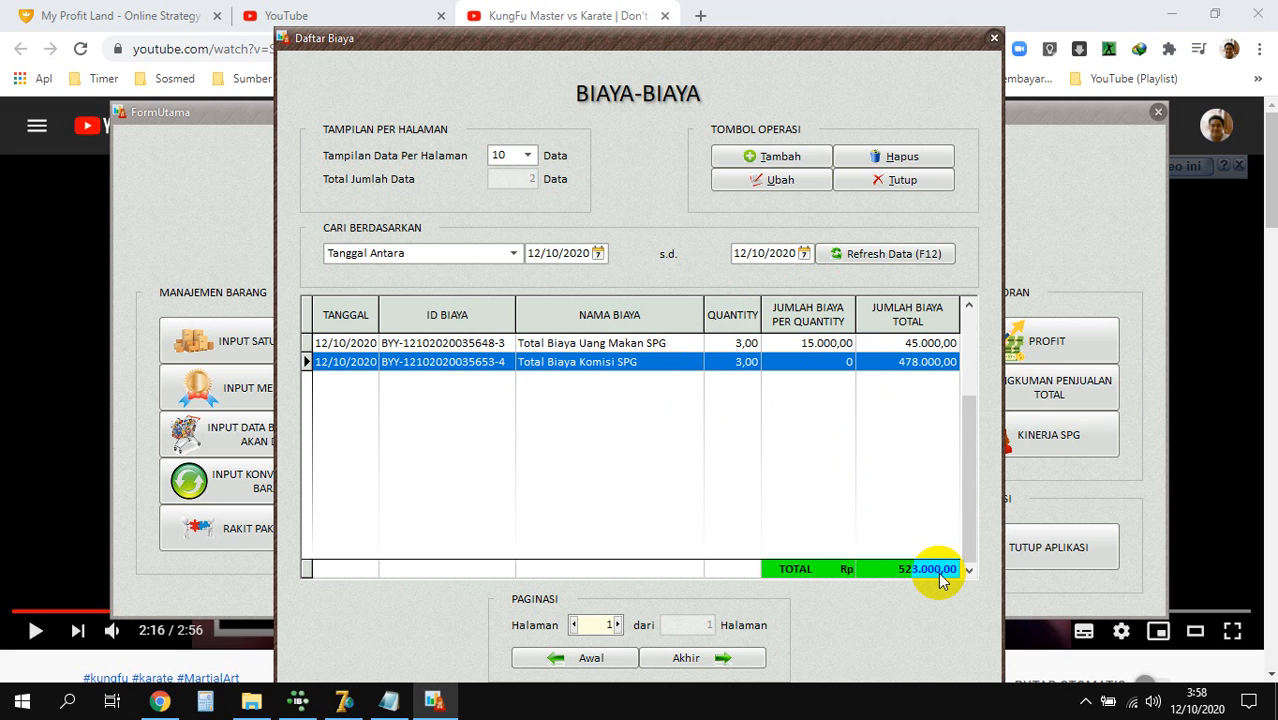
pyautogui.click(920, 414)
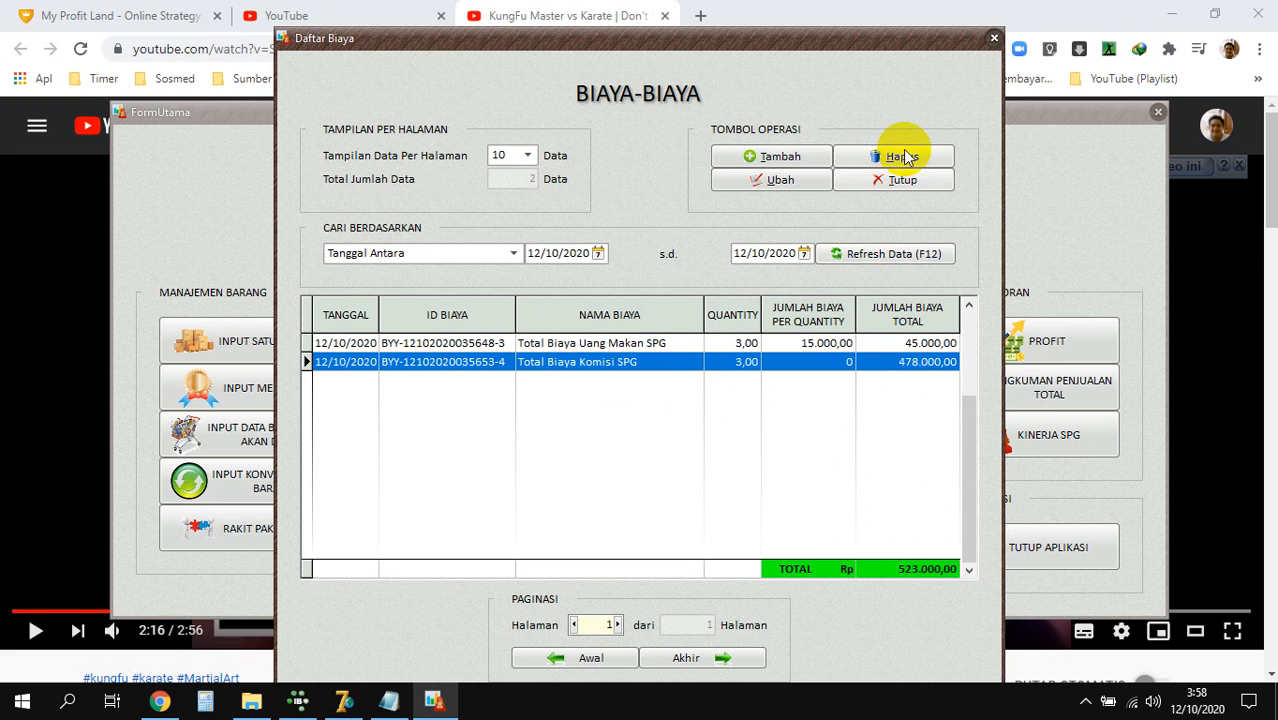
pyautogui.click(901, 182)
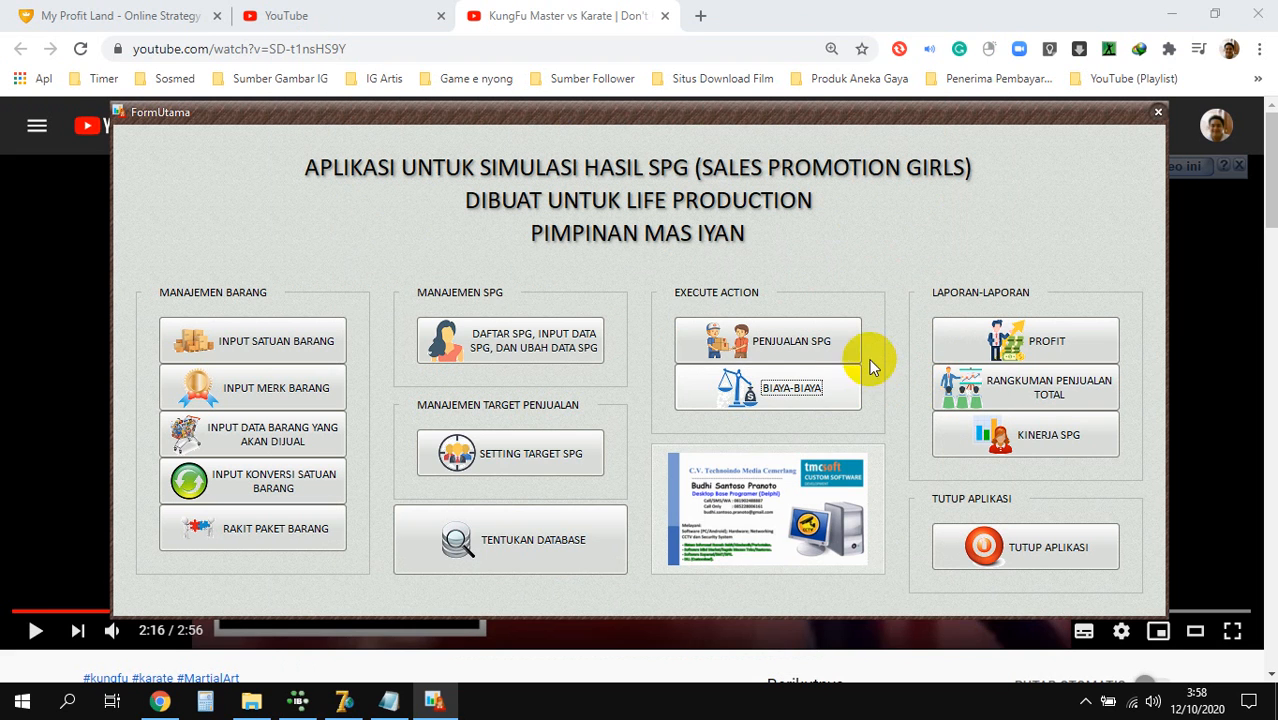
pyautogui.click(982, 338)
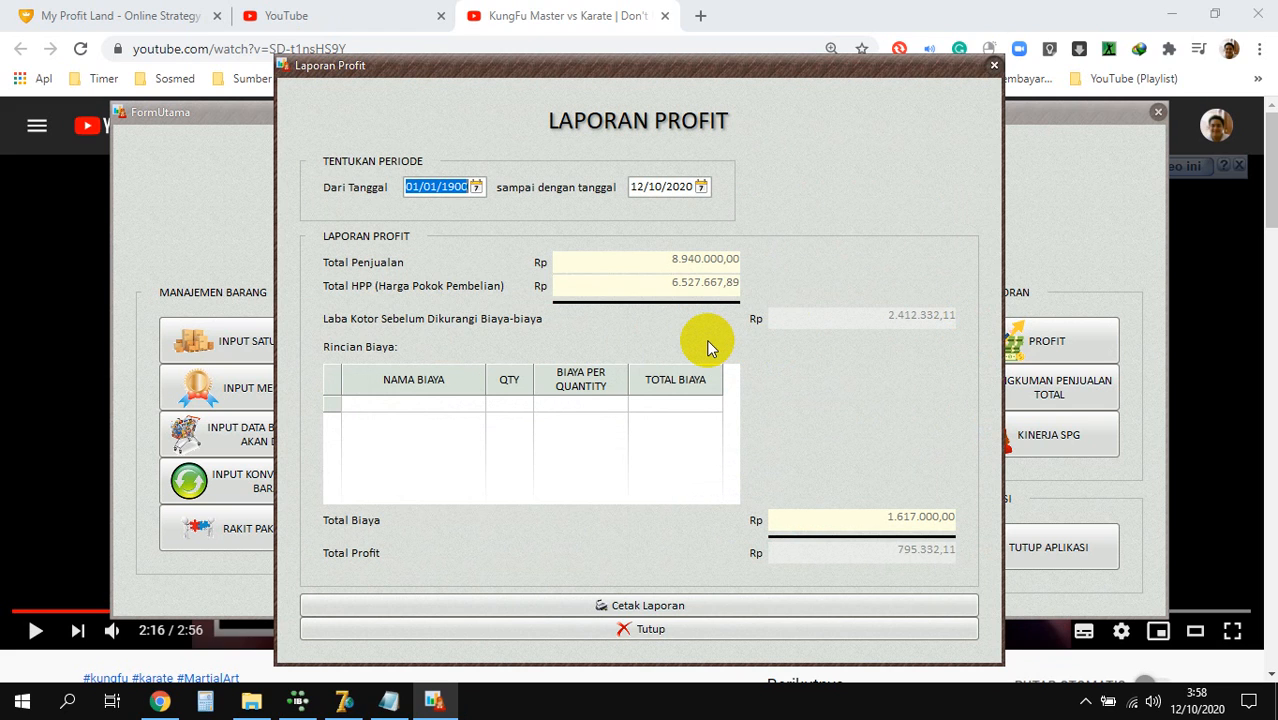
pyautogui.click(665, 630)
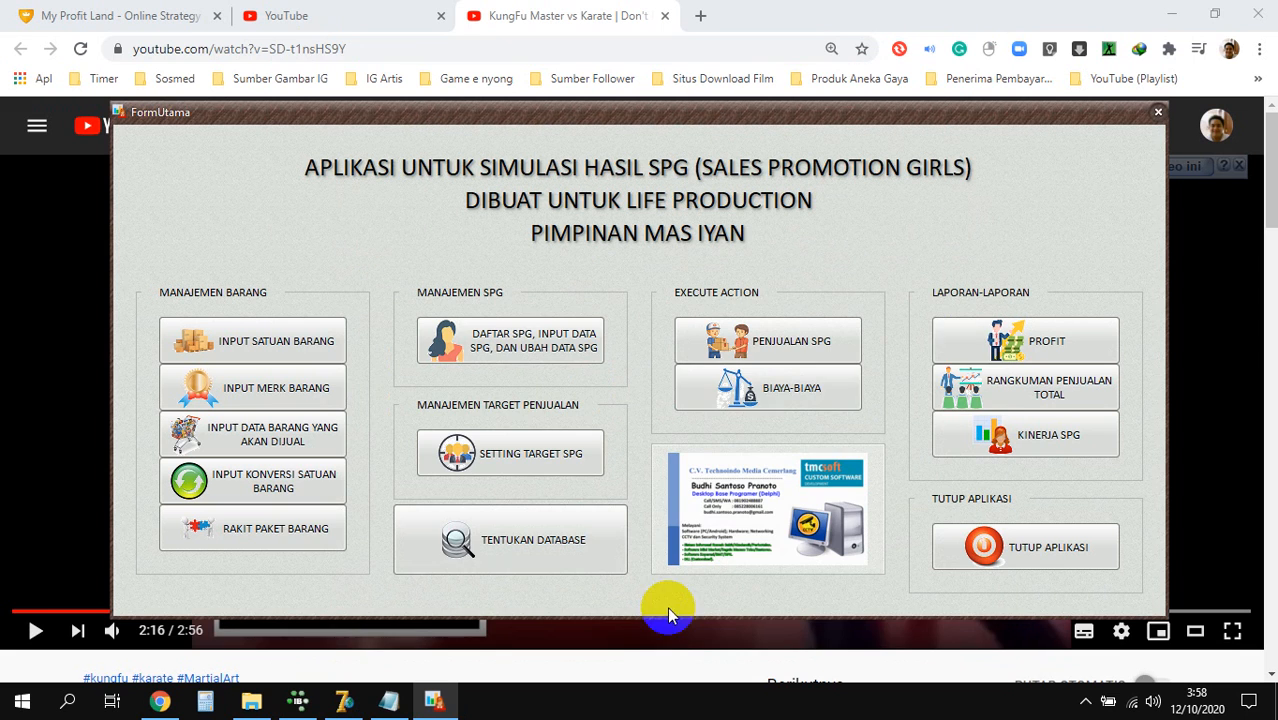
pyautogui.click(788, 393)
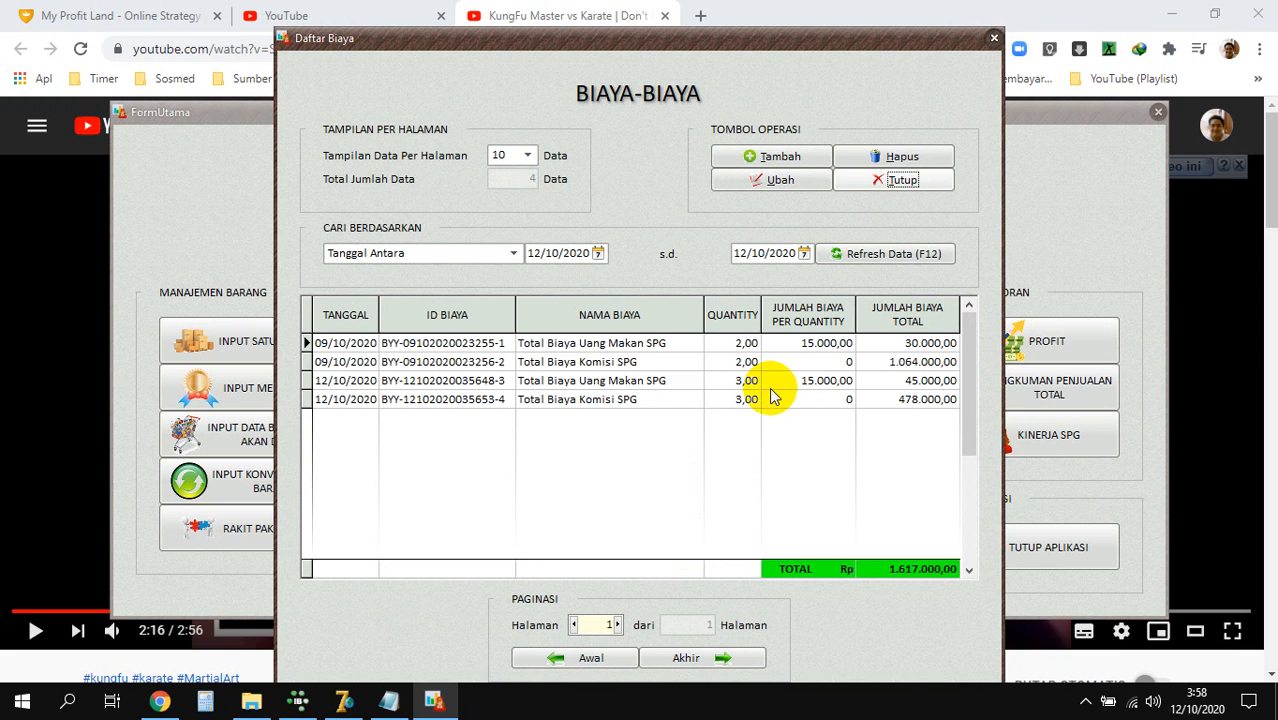
pyautogui.click(899, 252)
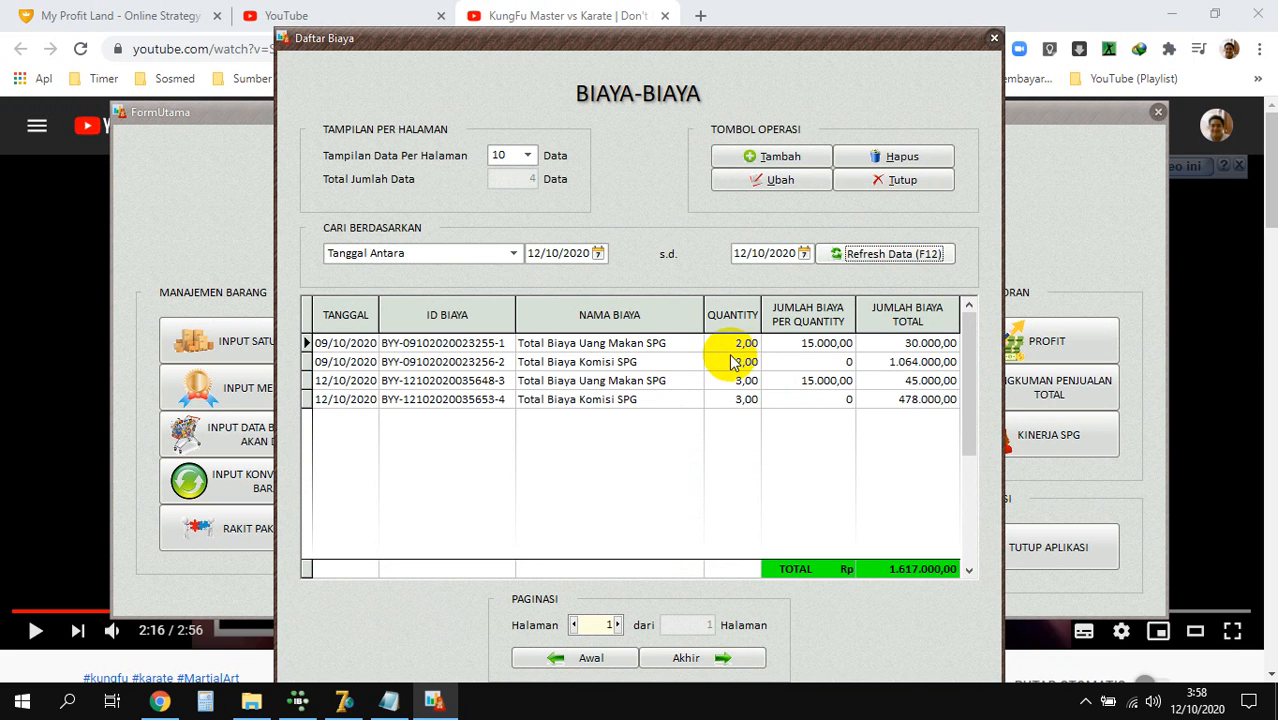
pyautogui.click(527, 253)
pyautogui.write('01/10/')
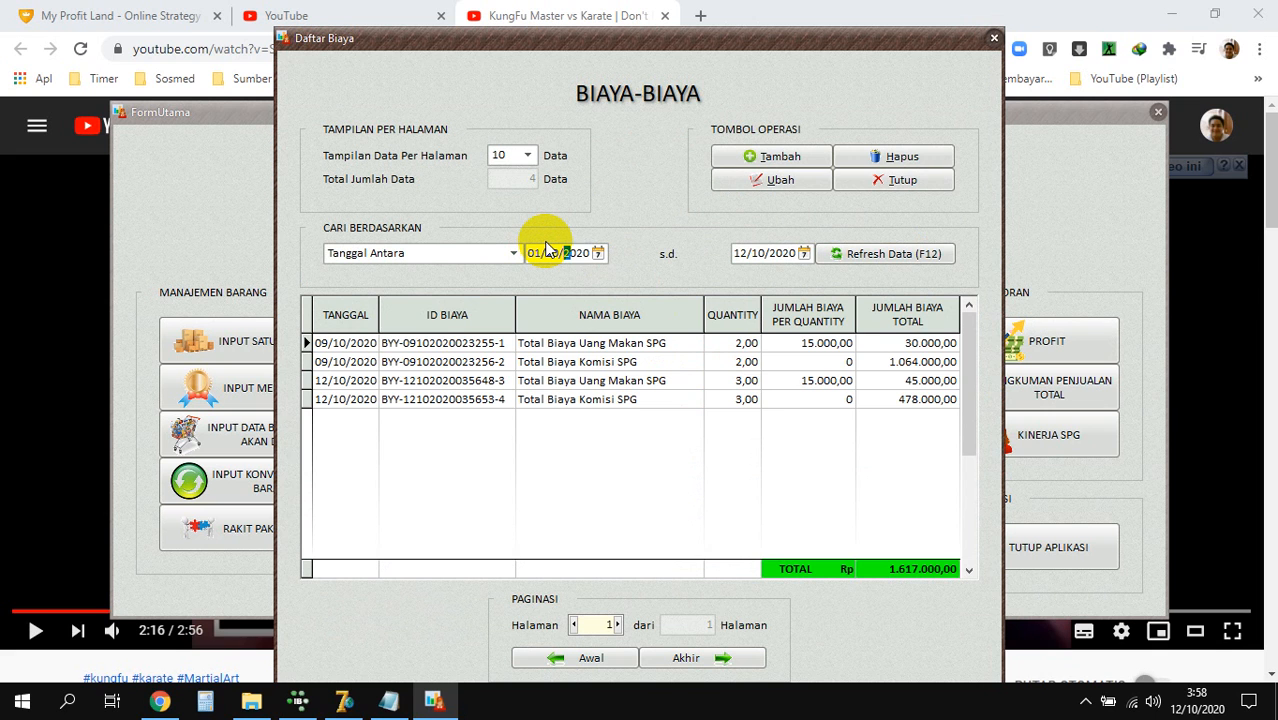
pyautogui.write('1900')
pyautogui.press('Tab')
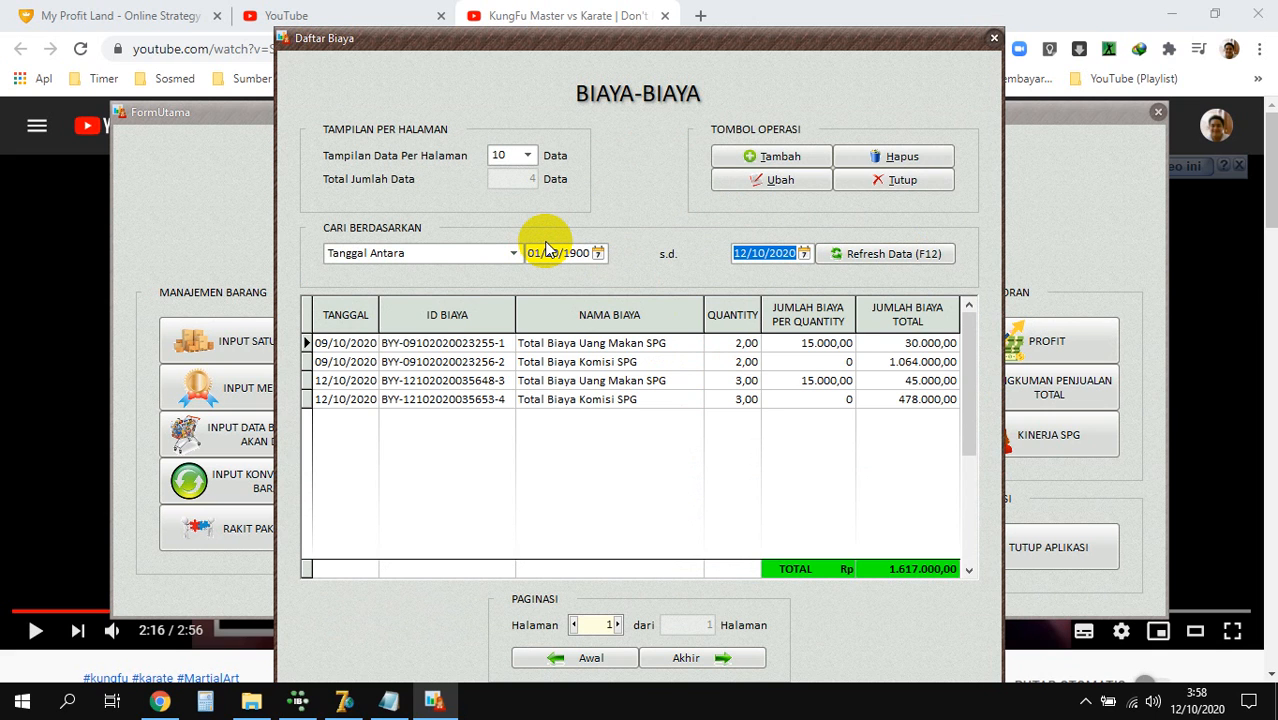
pyautogui.click(936, 176)
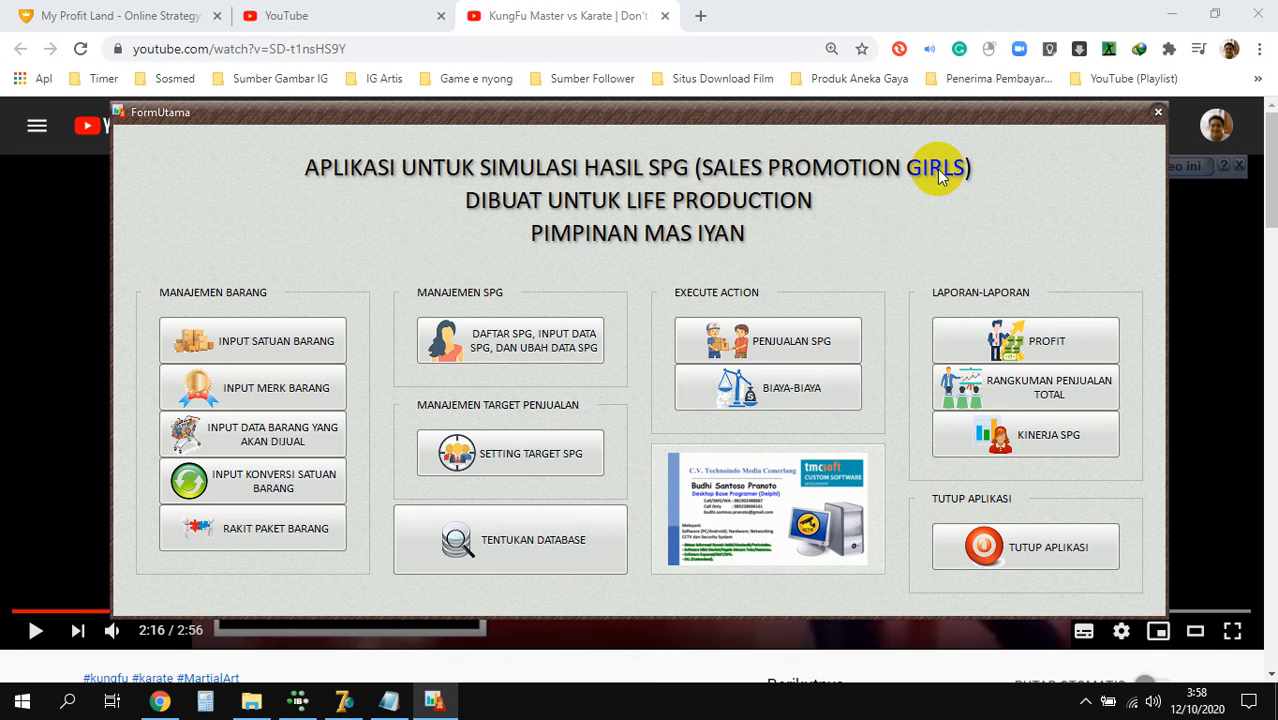
# Step: Open Laporan Profit with a date range from 01/01/1900 to 19/10/2020
pyautogui.click(990, 350)
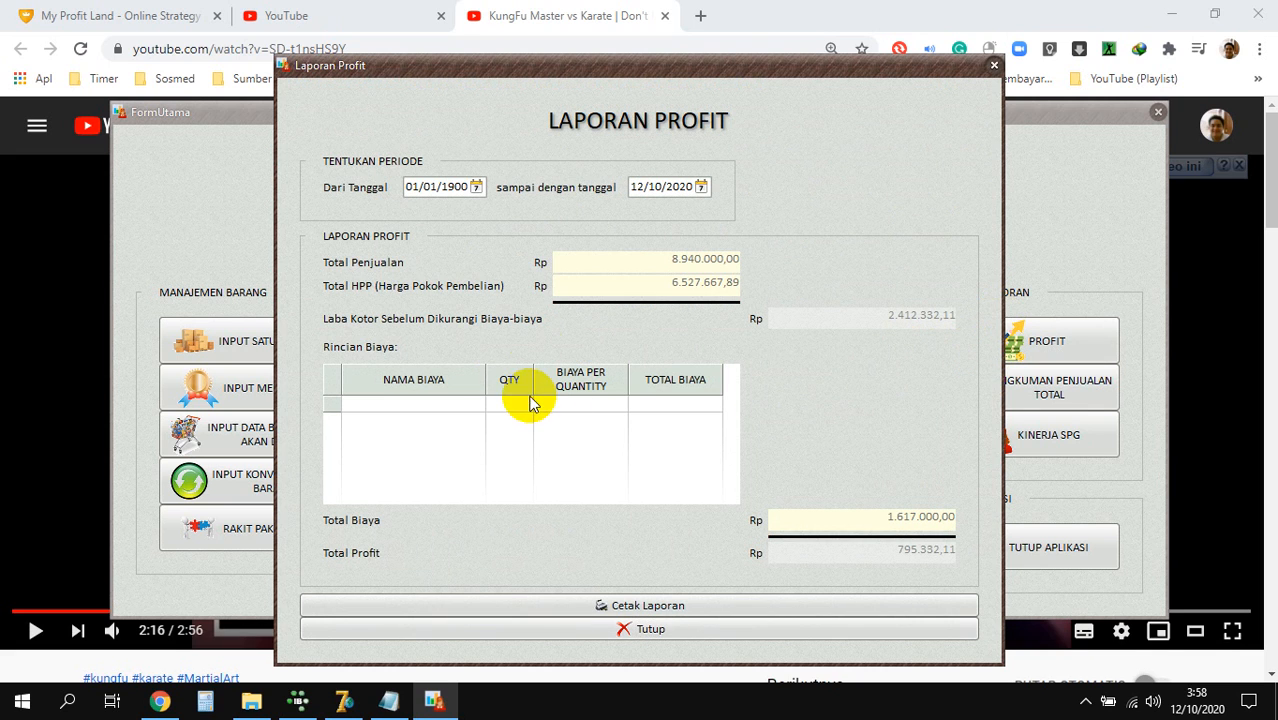
pyautogui.click(478, 188)
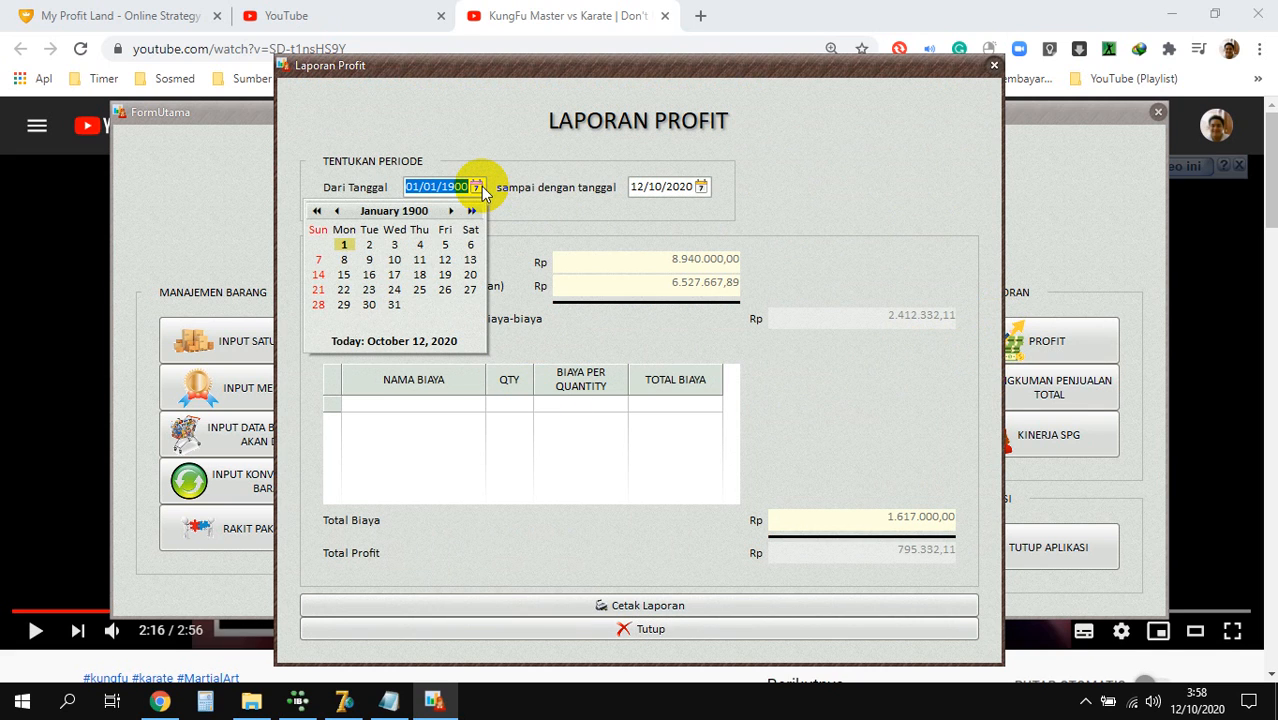
pyautogui.click(343, 245)
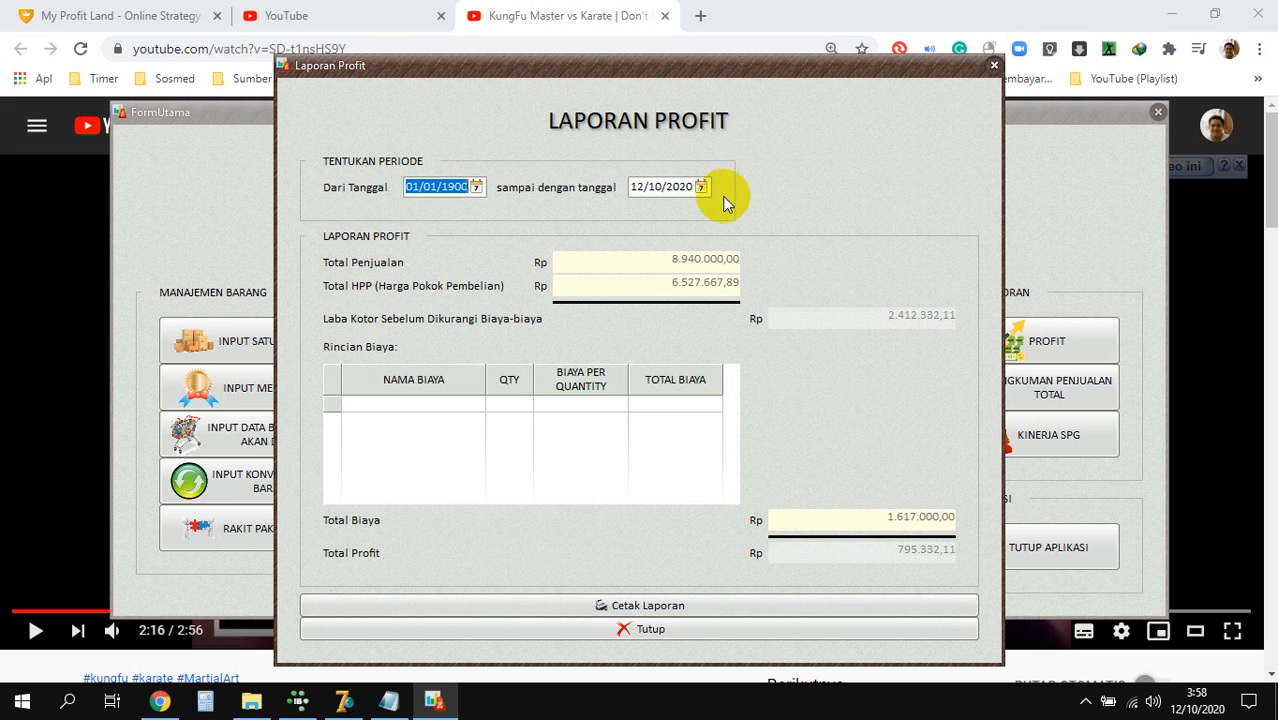
pyautogui.click(704, 189)
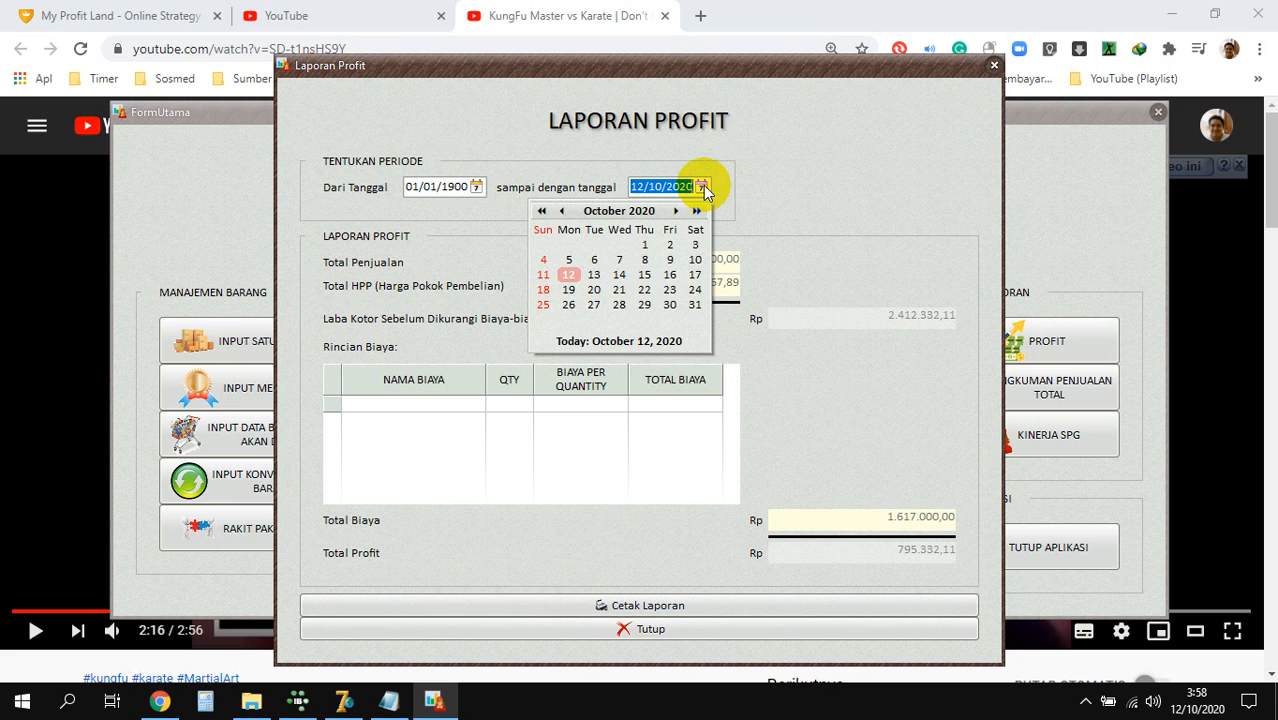
pyautogui.click(569, 289)
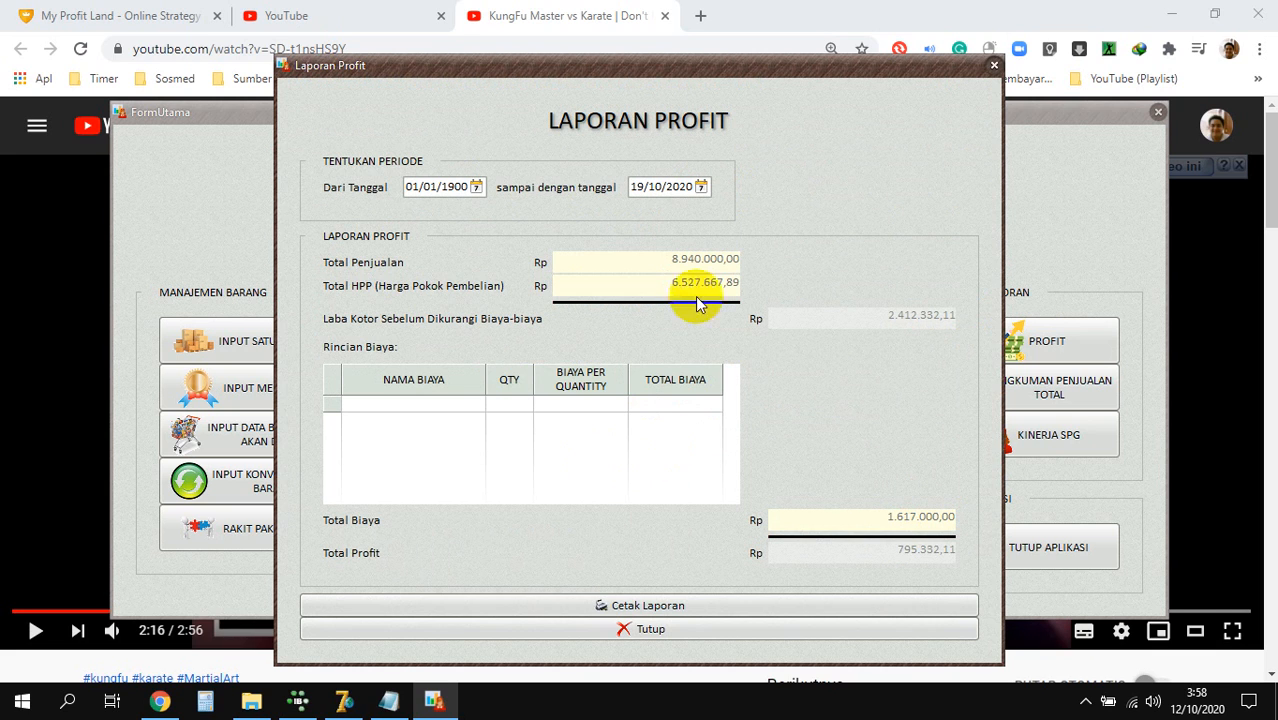
# Step: Narrow the range to 12/10/2020 only, showing Rp 1.080.250,55 profit, and close the report
pyautogui.click(481, 188)
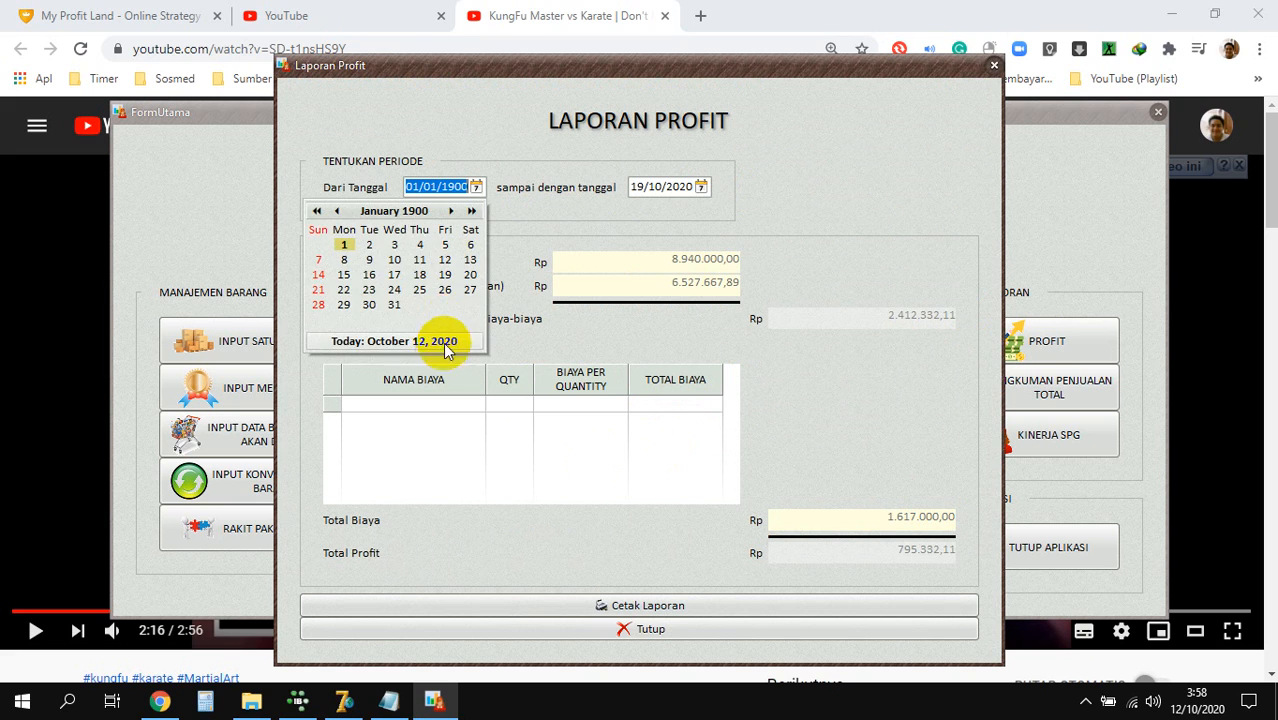
pyautogui.click(442, 343)
pyautogui.click(701, 187)
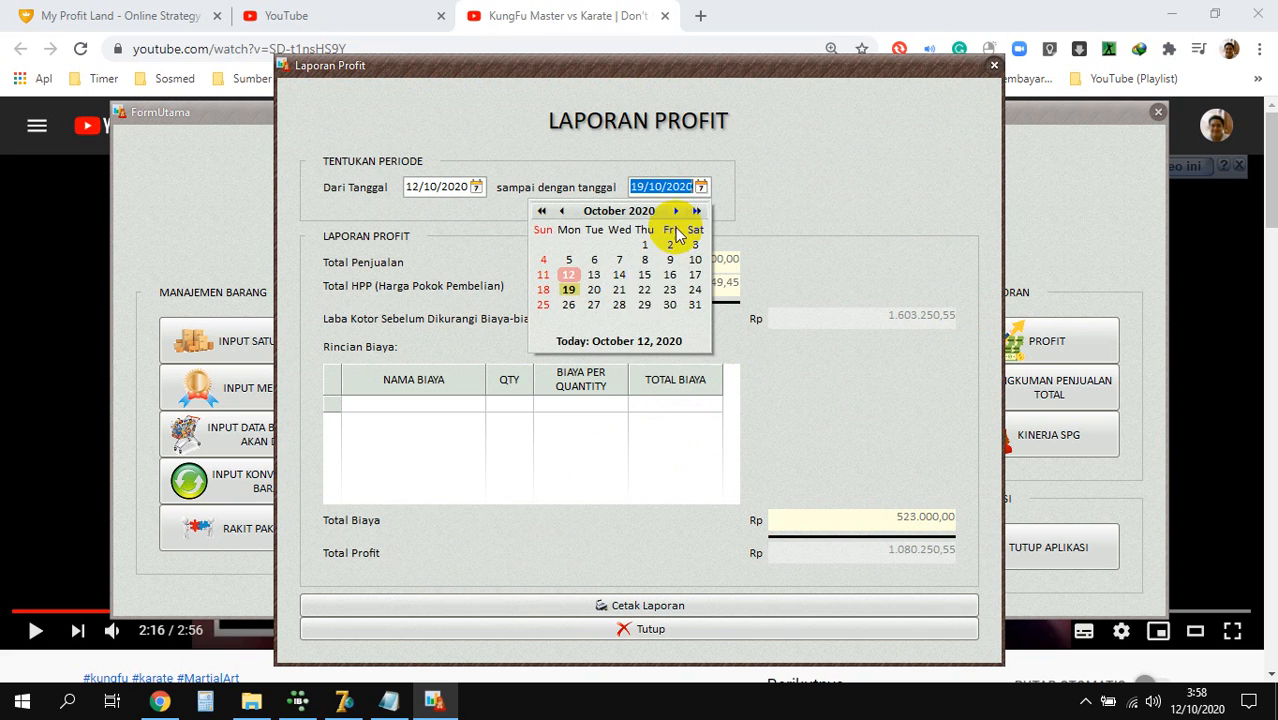
pyautogui.click(615, 342)
pyautogui.click(594, 446)
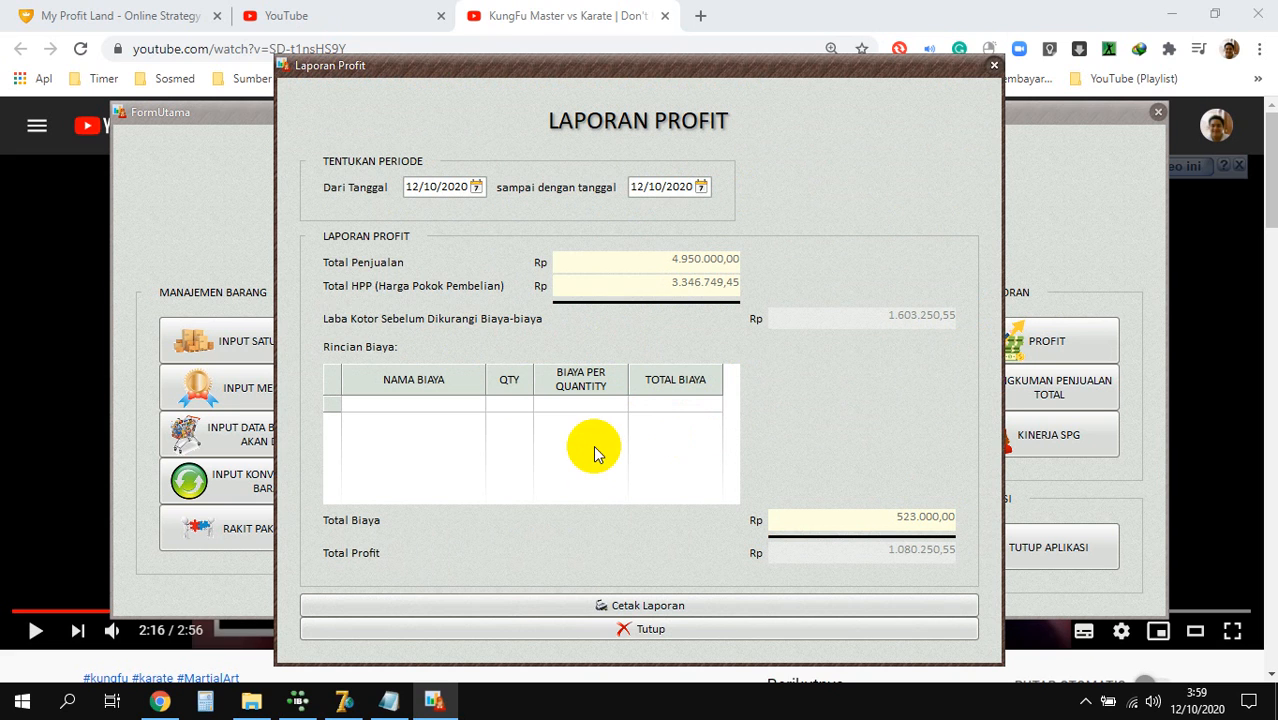
pyautogui.click(655, 630)
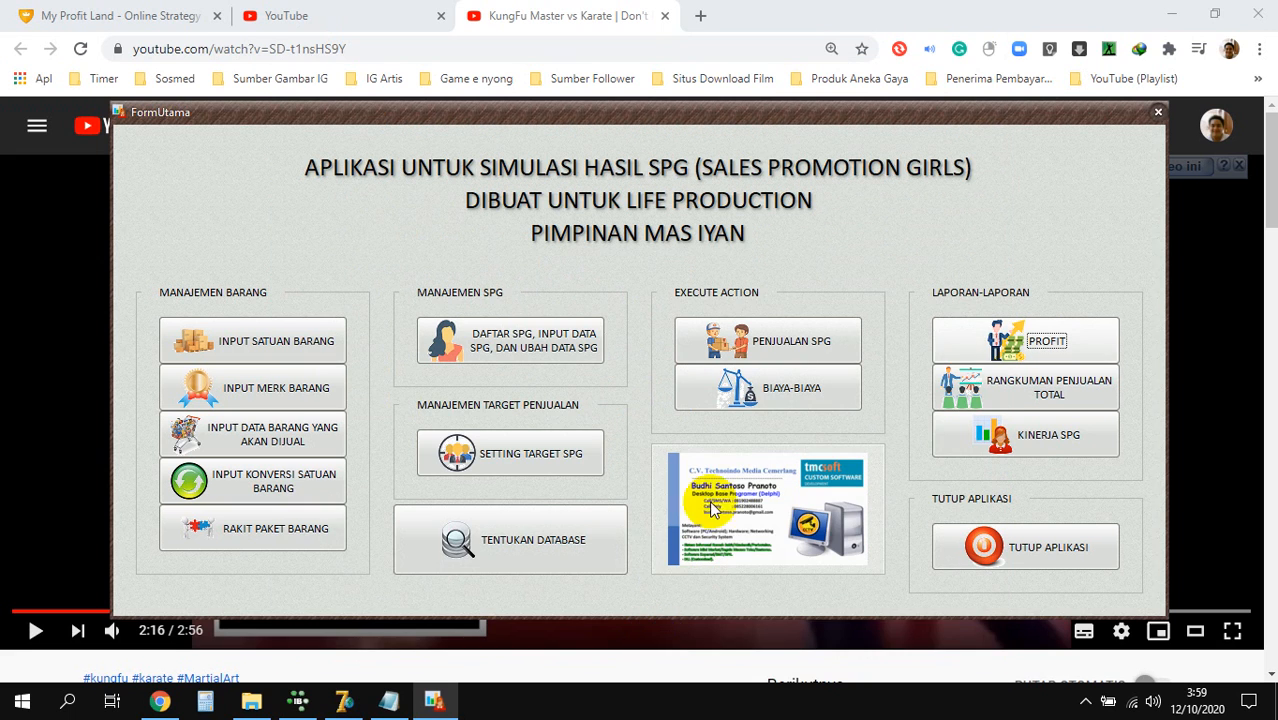
# Step: Open Rangkuman Penjualan Total and view the 12/10/2020 sale's three per-SPG detail rows
pyautogui.click(975, 385)
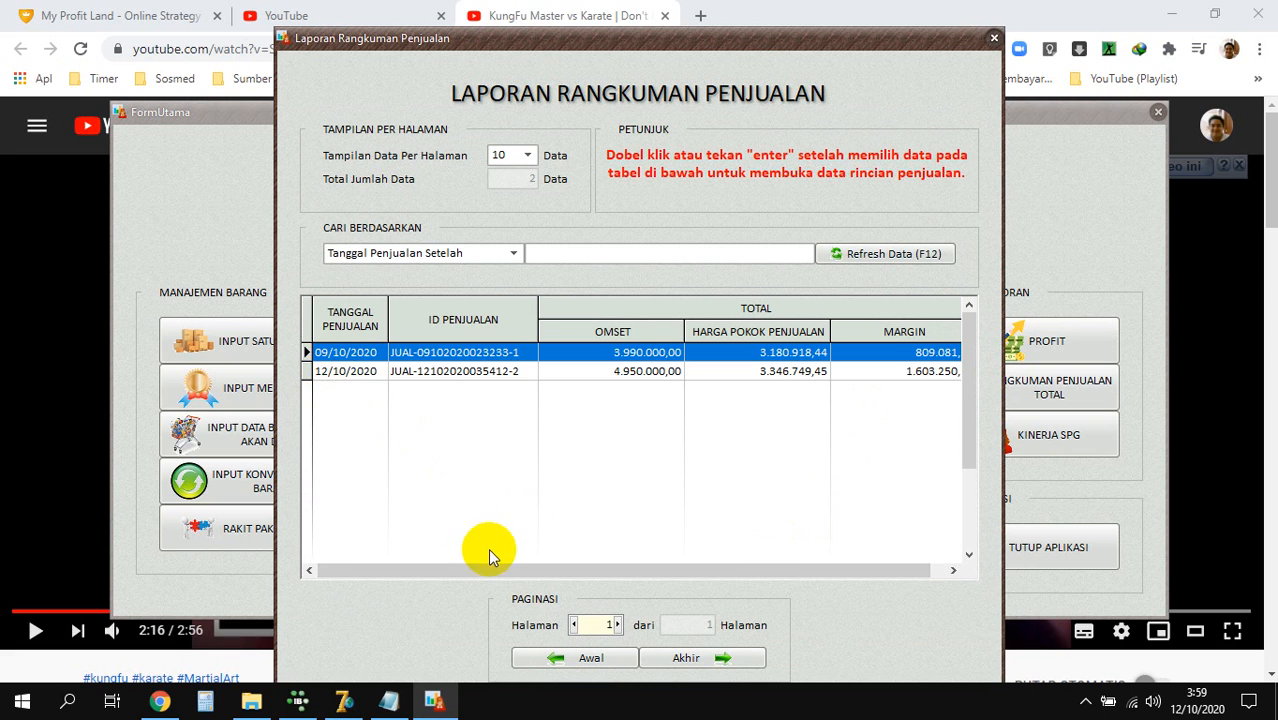
pyautogui.moveTo(494, 570)
pyautogui.mouseDown()
pyautogui.moveTo(734, 562)
pyautogui.moveTo(499, 570)
pyautogui.mouseUp()
pyautogui.click(720, 371)
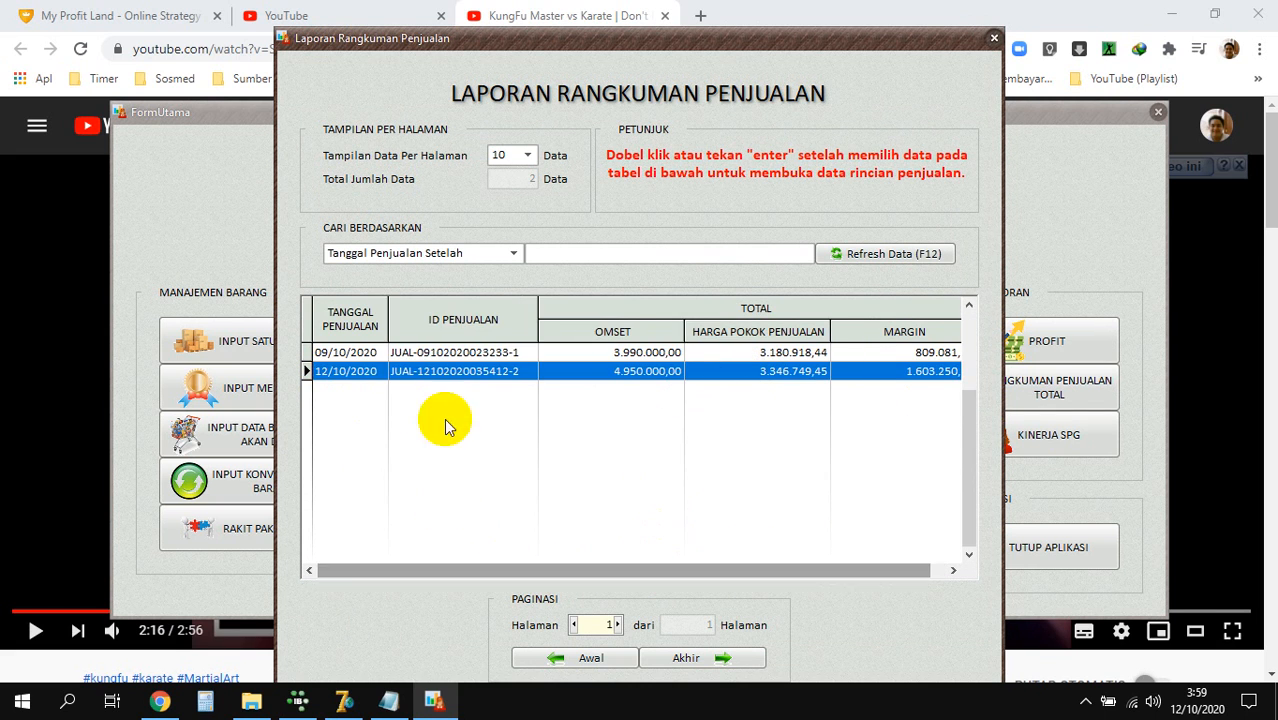
pyautogui.moveTo(733, 566); pyautogui.dragTo(927, 408)
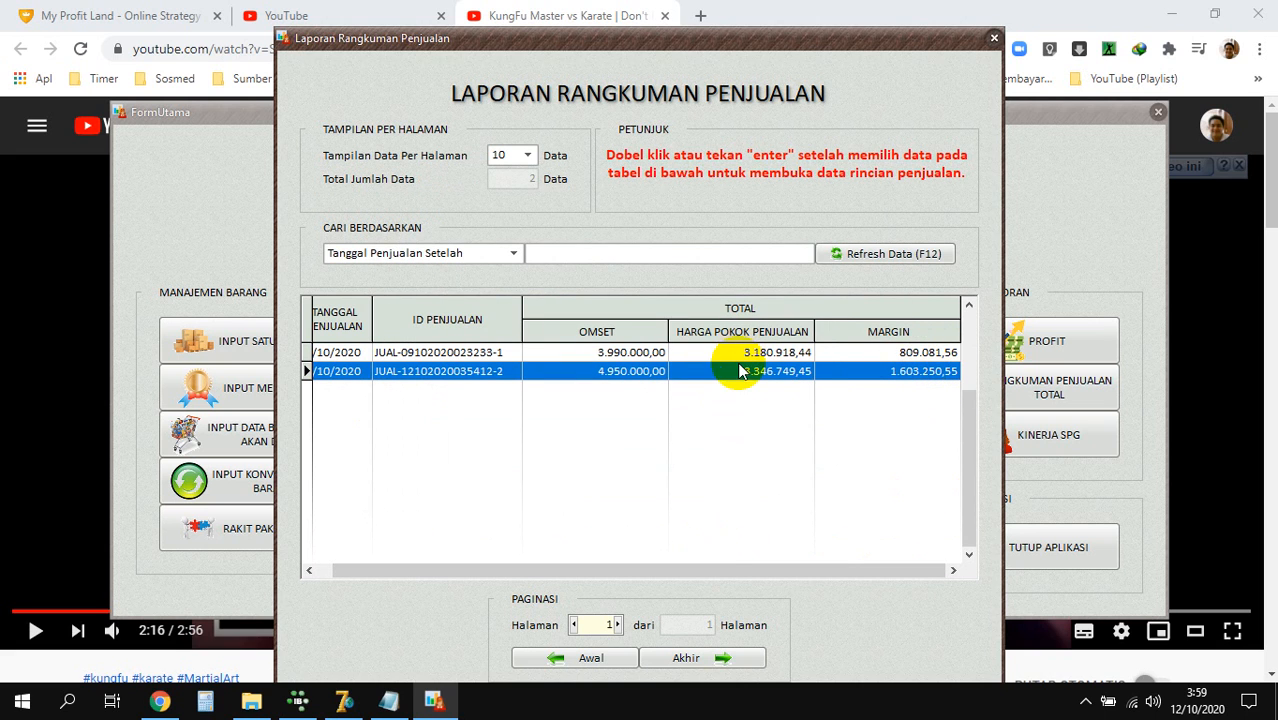
pyautogui.moveTo(679, 570); pyautogui.dragTo(663, 577)
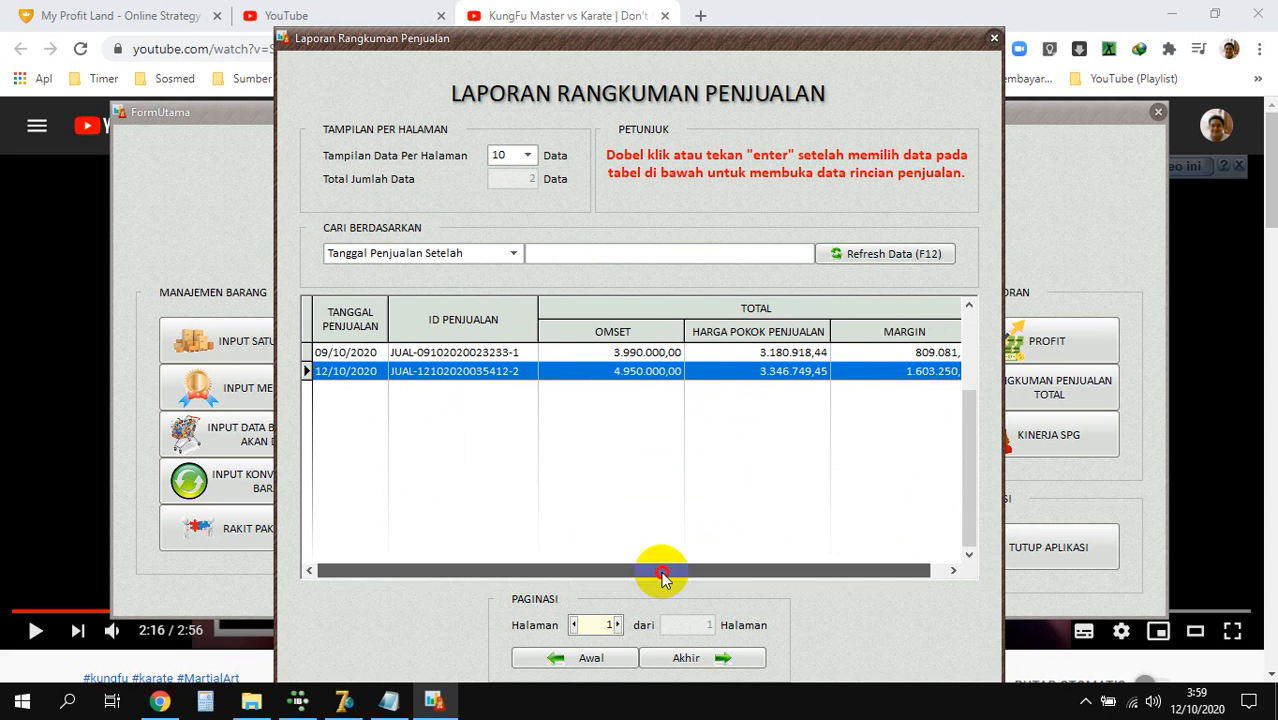
pyautogui.doubleClick(487, 372)
pyautogui.moveTo(516, 574); pyautogui.dragTo(500, 620)
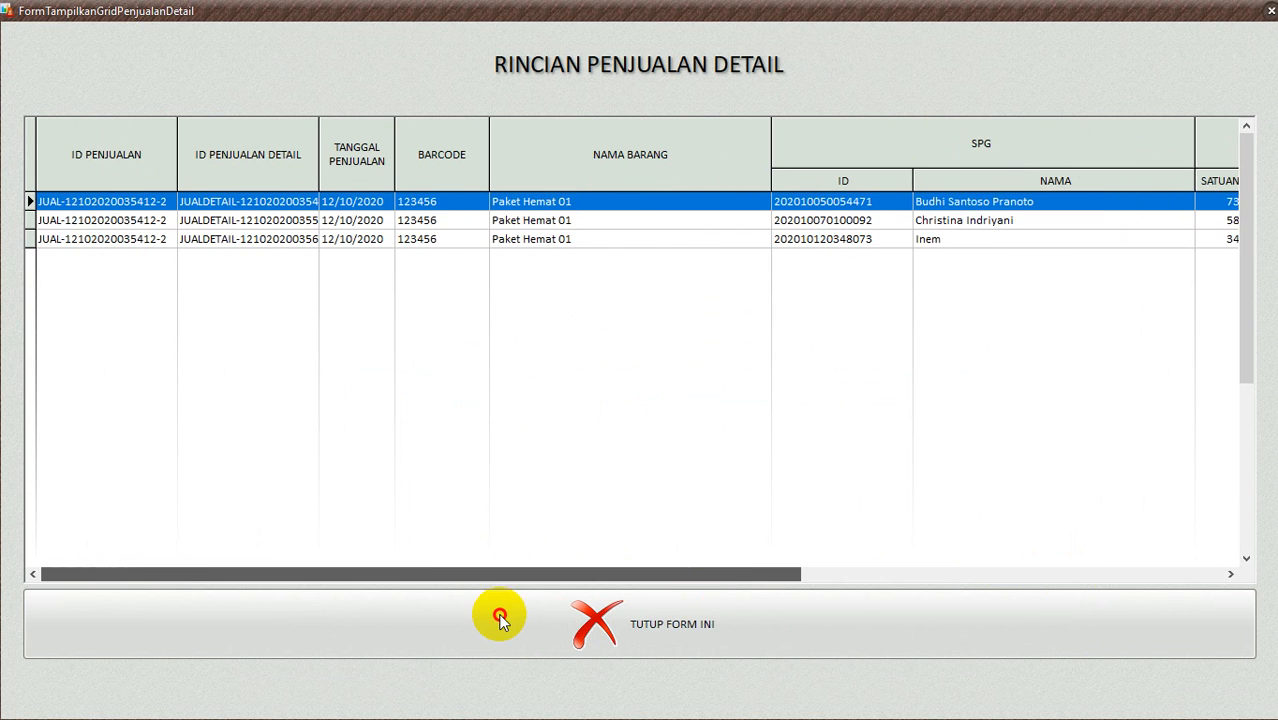
# Step: Go through the three SPGs' rows for units, sales and pay in the 12/10/2020 sales detail
pyautogui.click(901, 222)
pyautogui.click(903, 242)
pyautogui.click(616, 201)
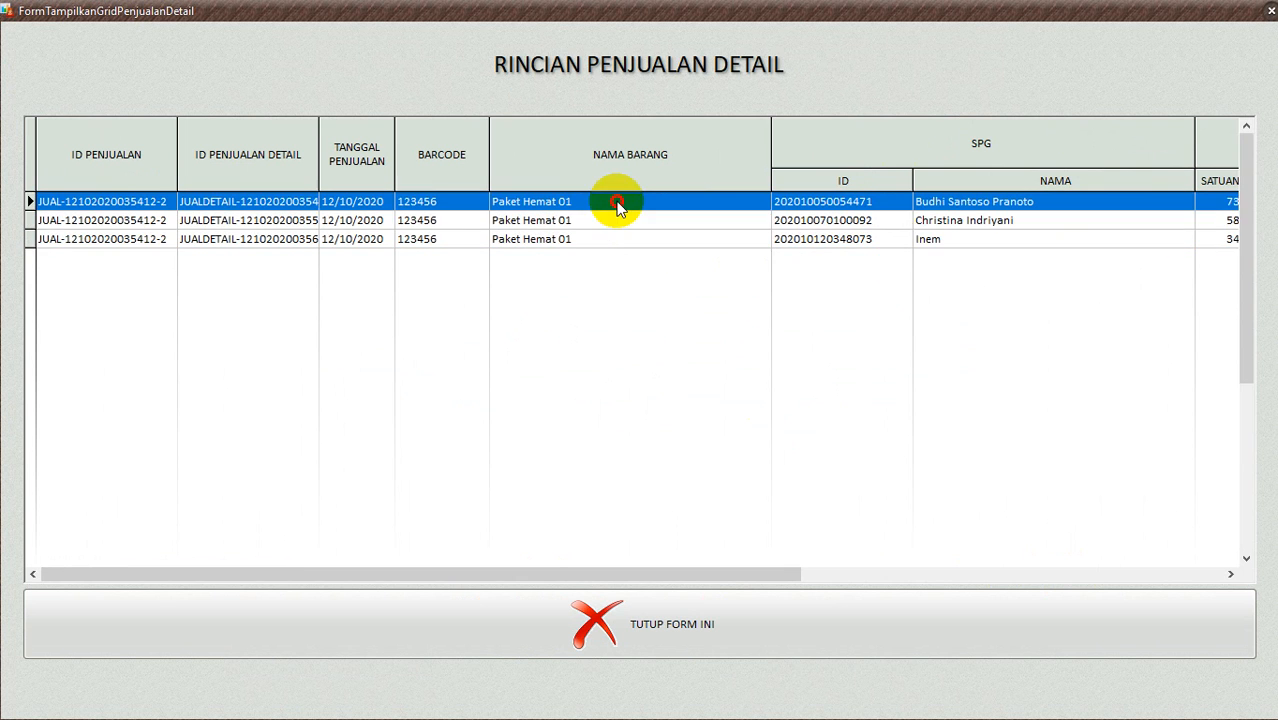
pyautogui.click(617, 220)
pyautogui.click(617, 242)
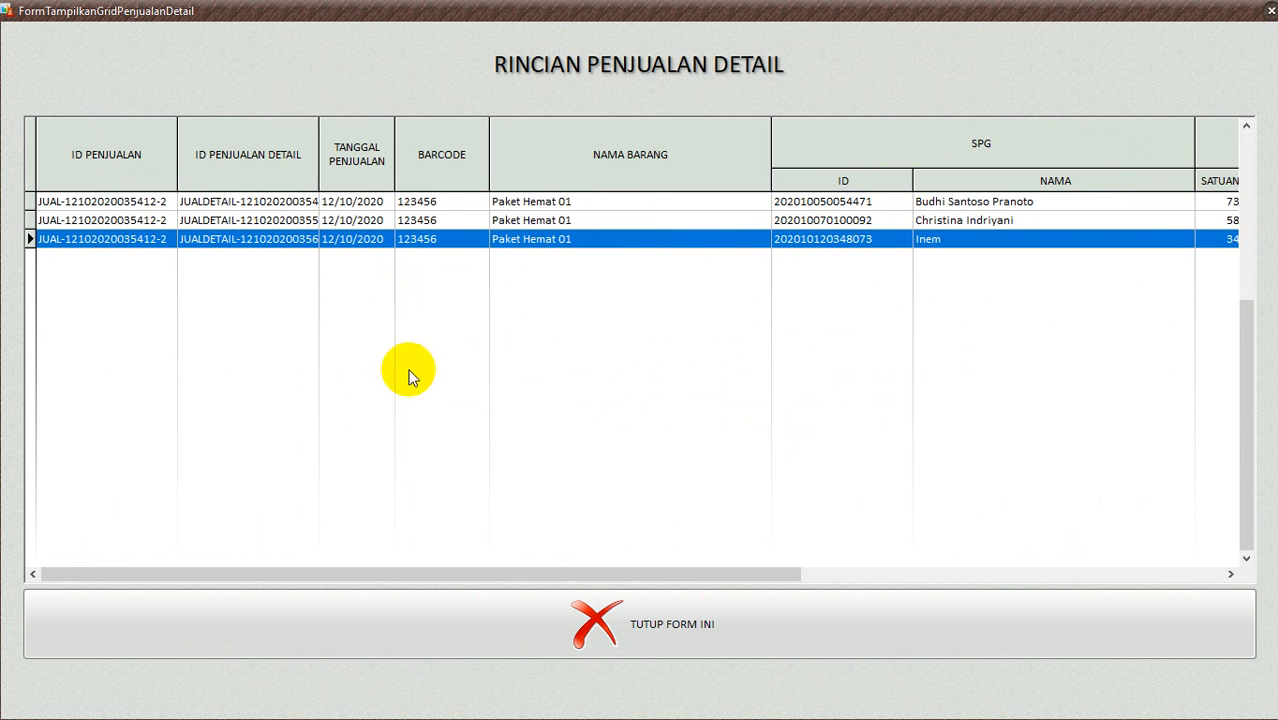
pyautogui.moveTo(493, 571); pyautogui.dragTo(955, 588)
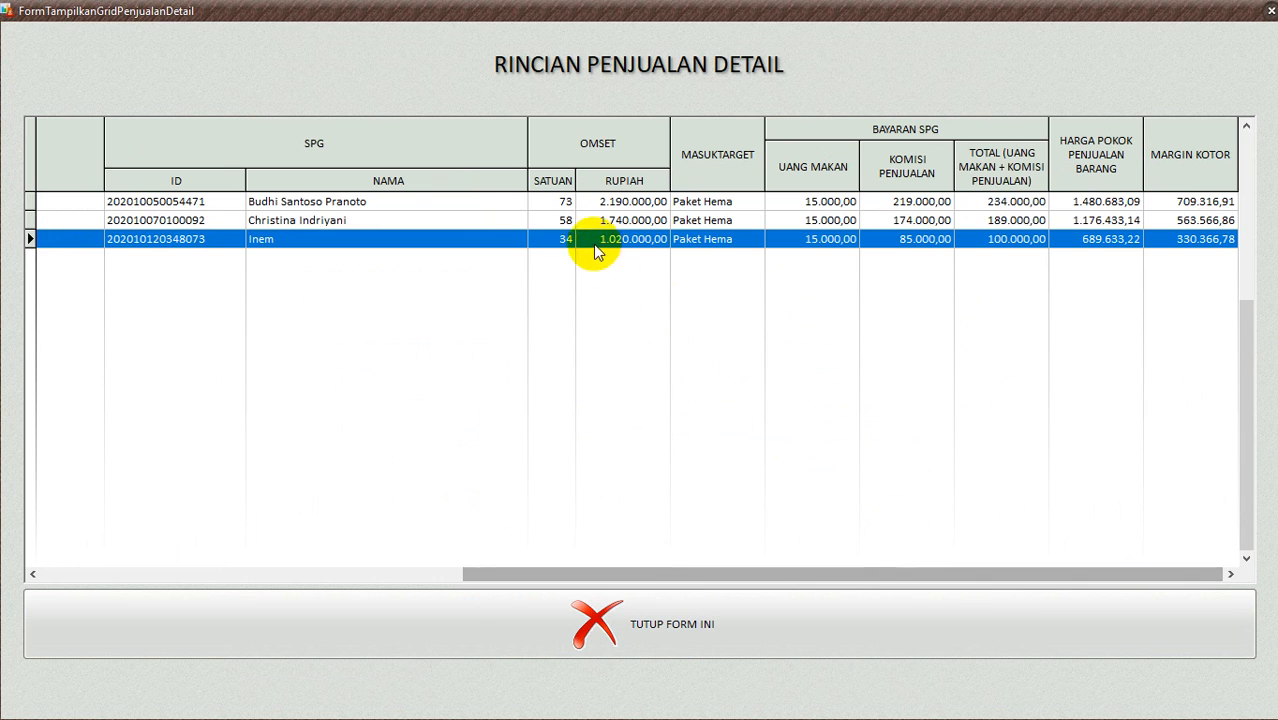
pyautogui.click(563, 202)
pyautogui.click(565, 221)
pyautogui.click(565, 240)
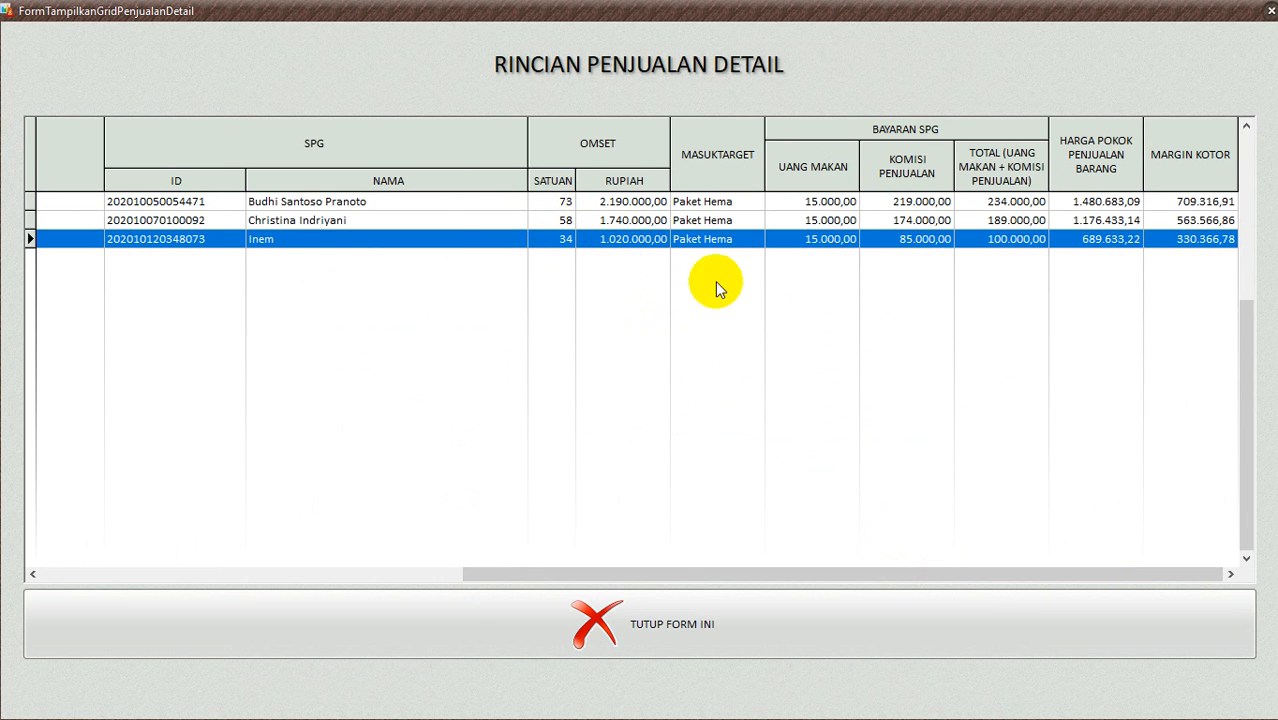
# Step: Check each SPG's OMSET and MARGIN KOTOR, then close the sales detail and summary reports
pyautogui.click(718, 201)
pyautogui.click(722, 220)
pyautogui.click(740, 242)
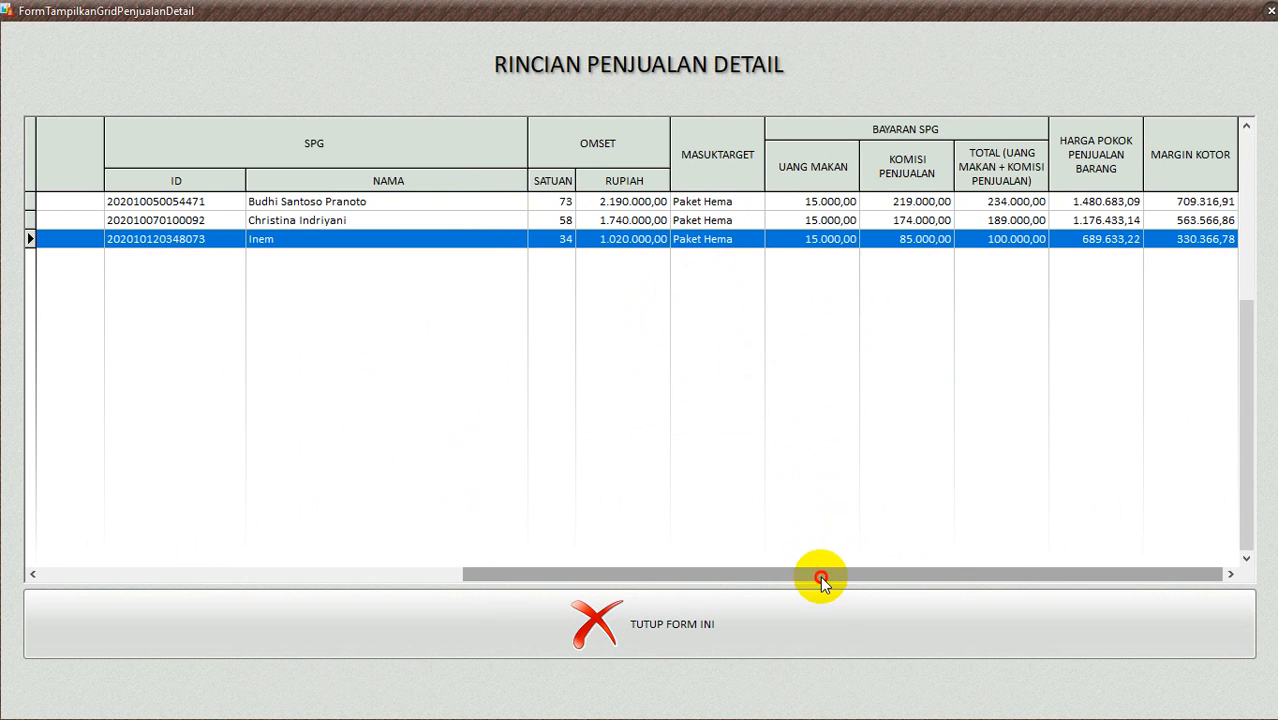
pyautogui.moveTo(821, 577); pyautogui.dragTo(1009, 572)
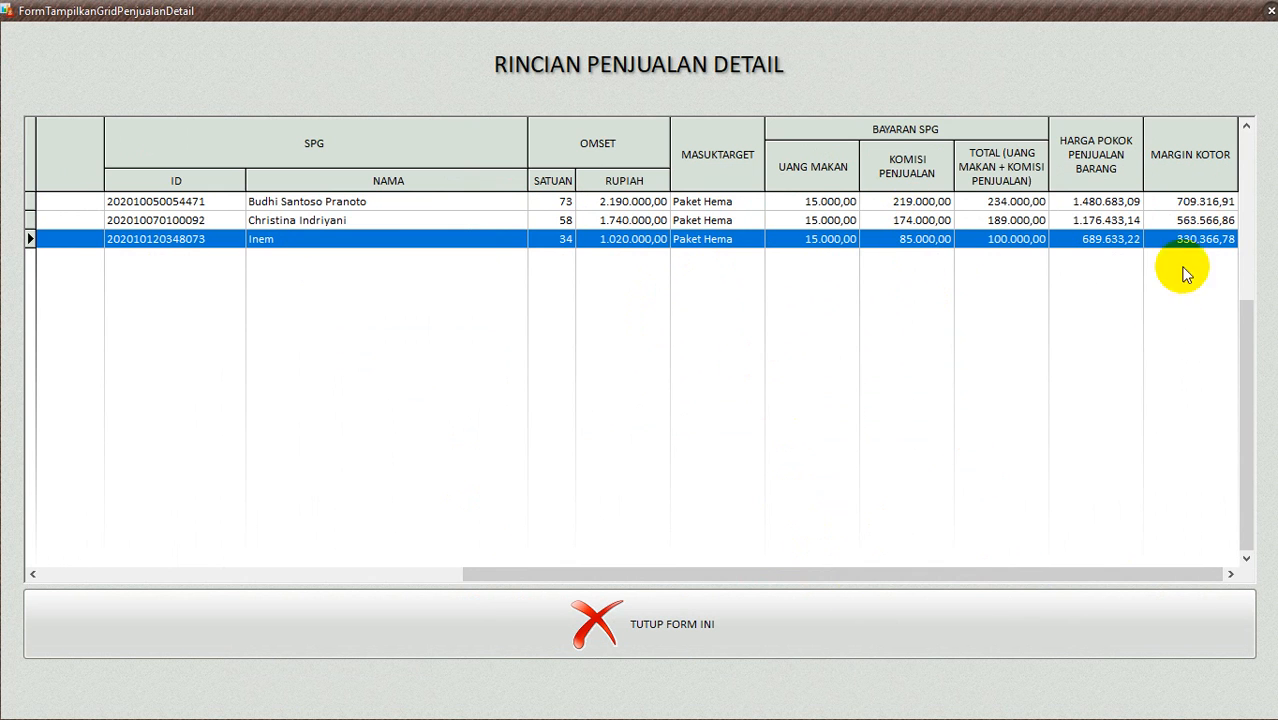
pyautogui.click(919, 642)
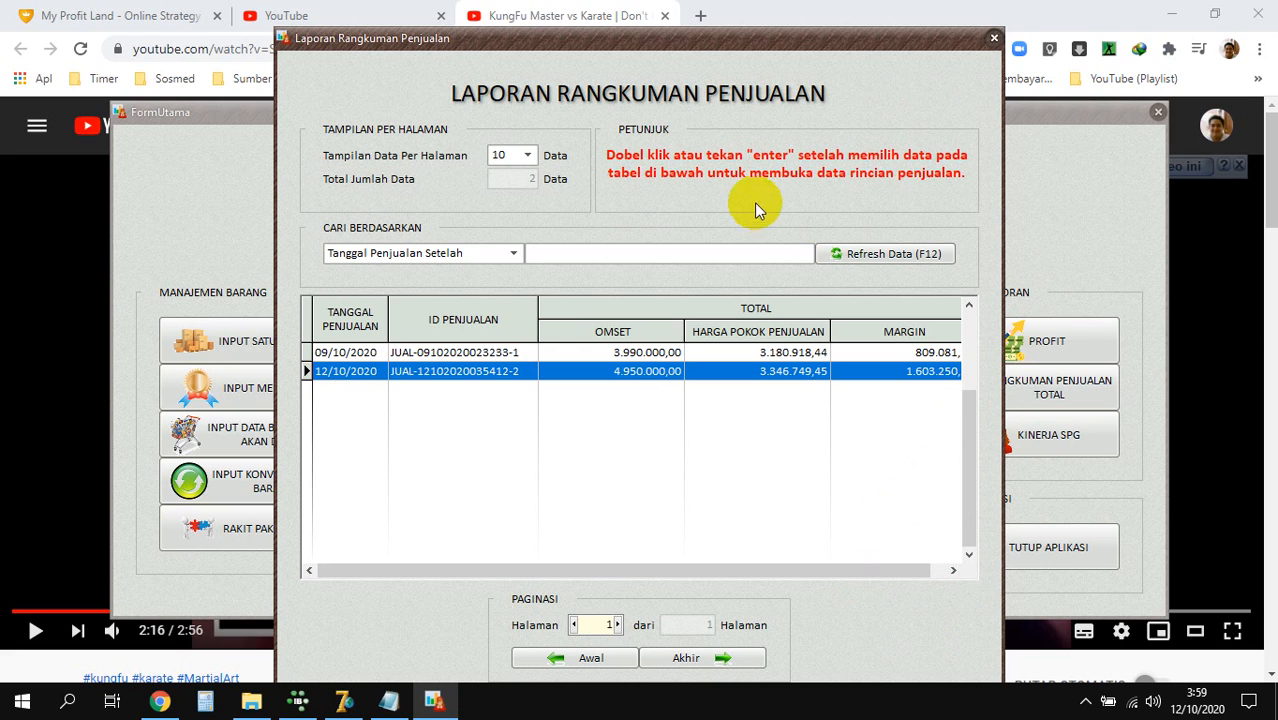
pyautogui.click(994, 38)
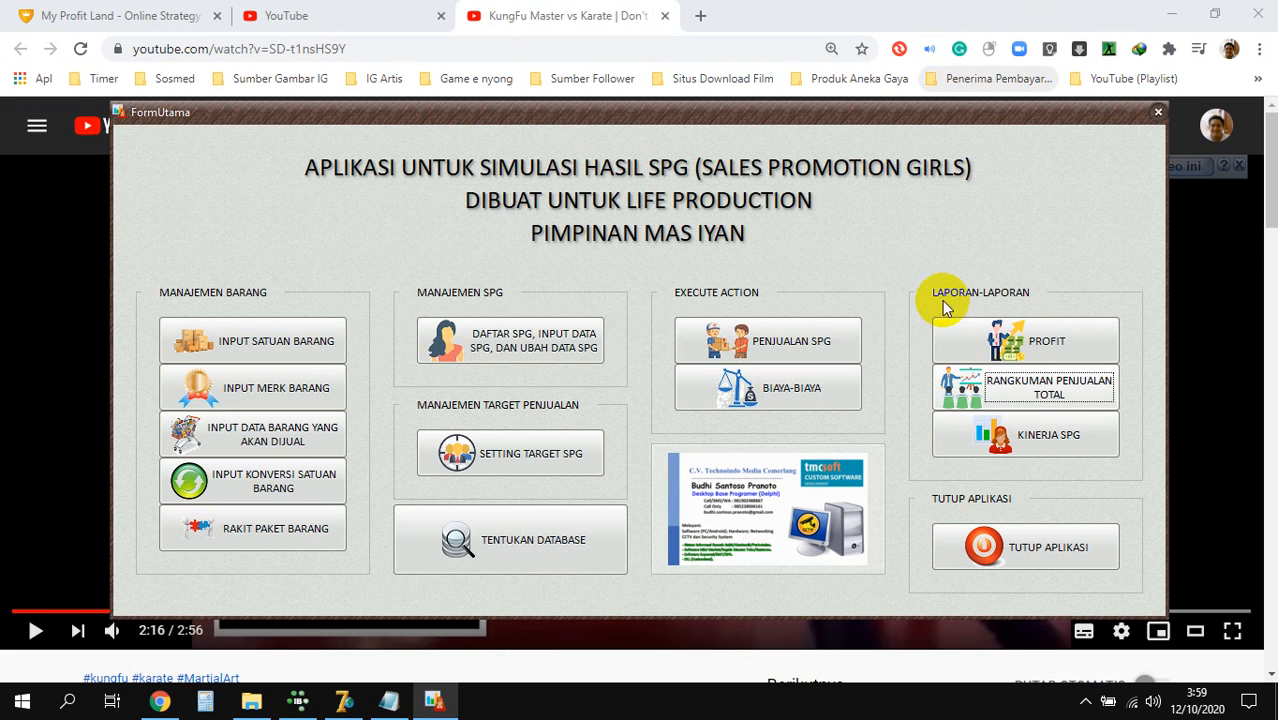
# Step: Show the Informasi Aplikasi Ini window via the TMC logo and move it slightly higher
pyautogui.click(806, 483)
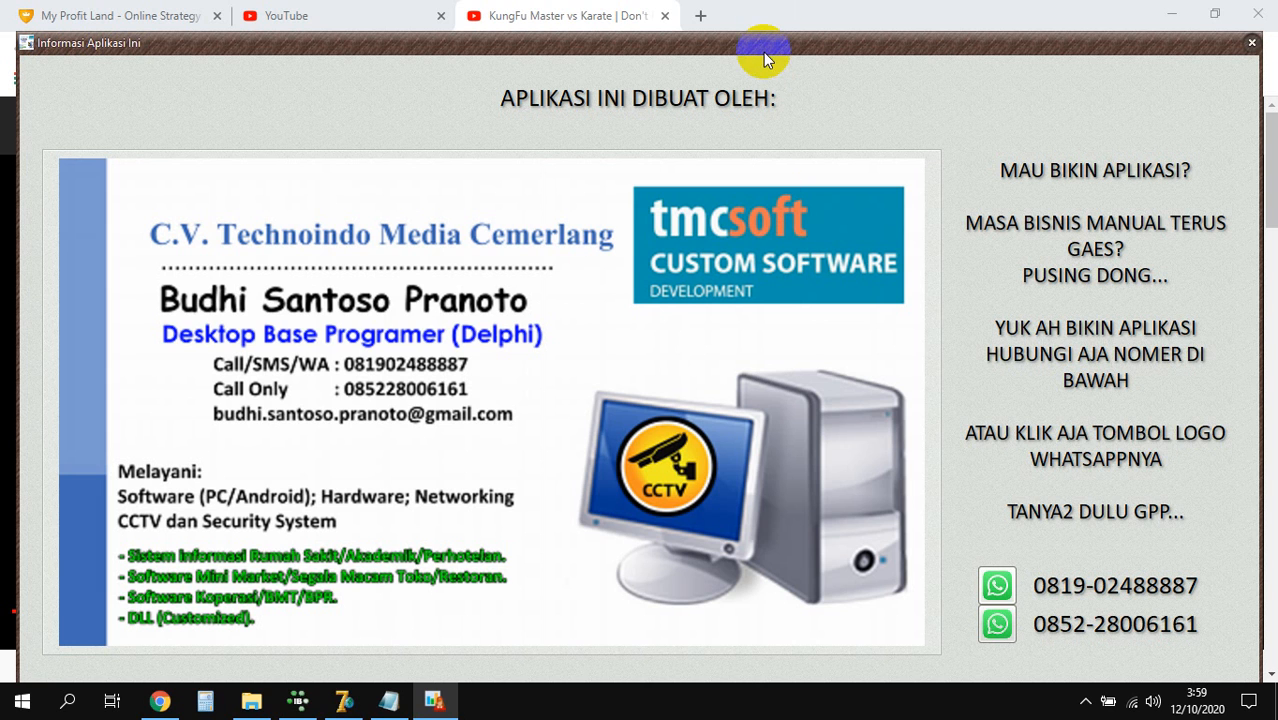
pyautogui.moveTo(768, 50); pyautogui.dragTo(766, 32)
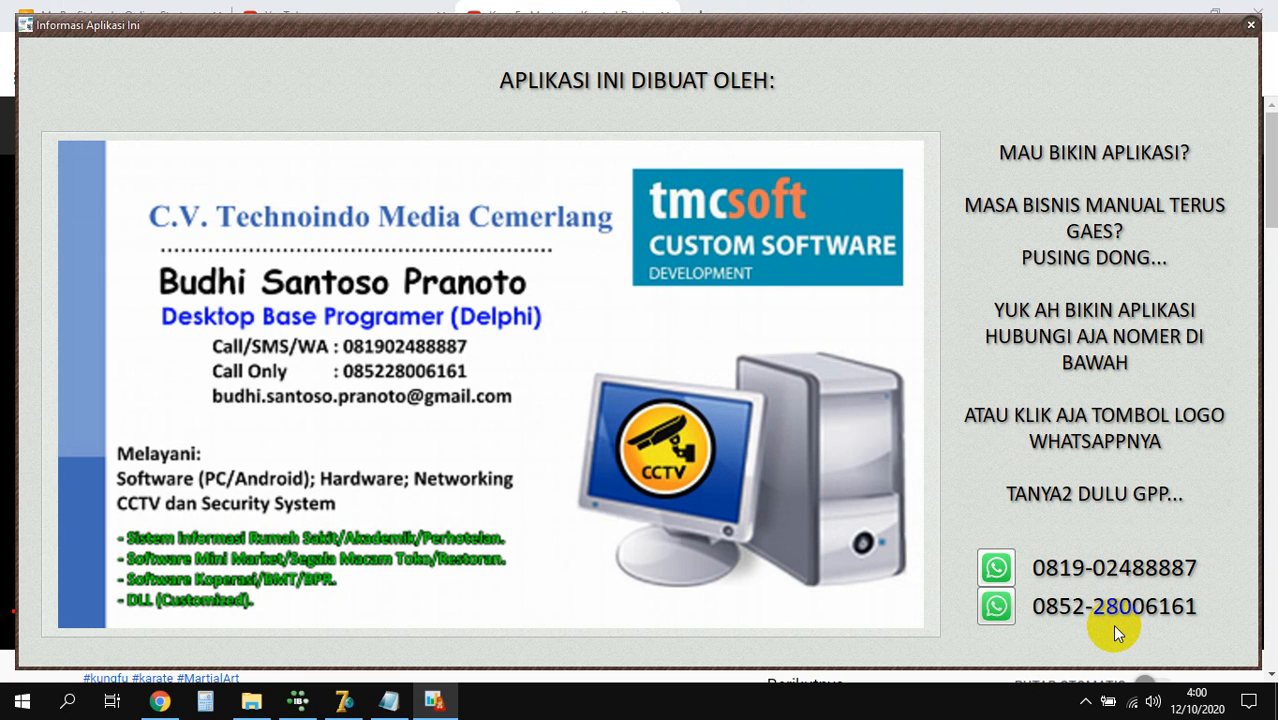
pyautogui.click(998, 572)
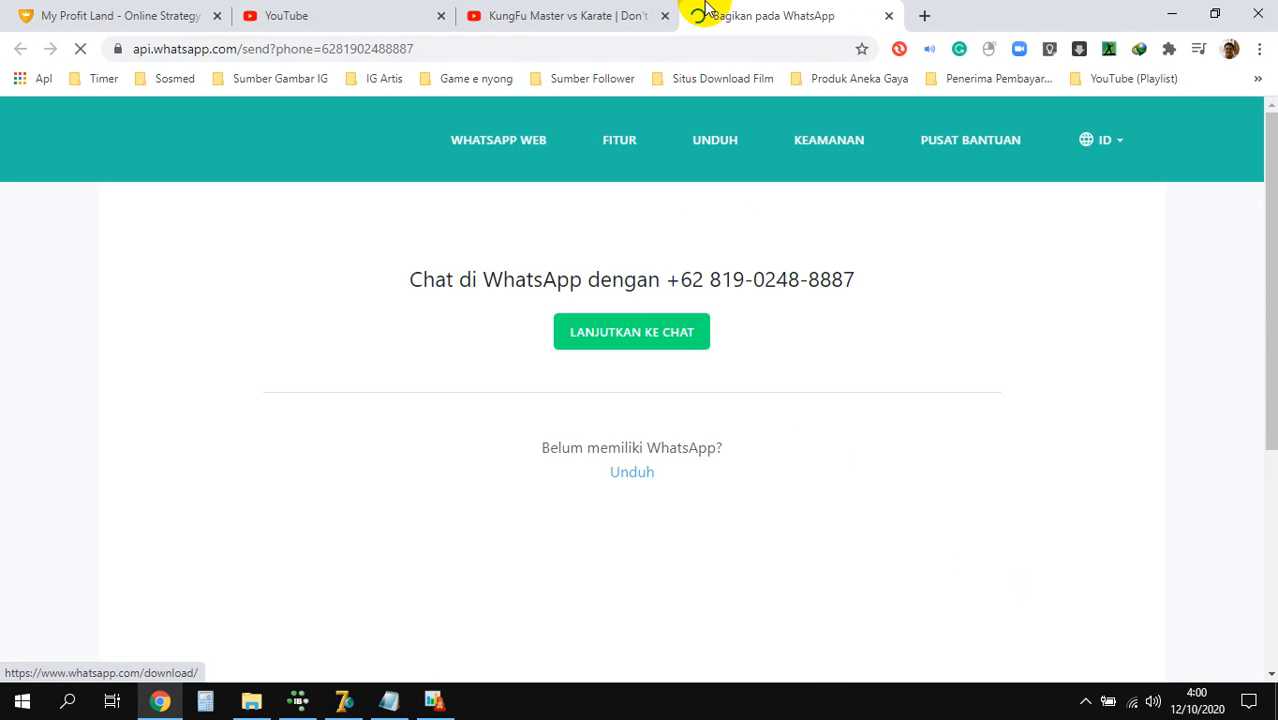
pyautogui.middleClick(701, 12)
pyautogui.click(442, 706)
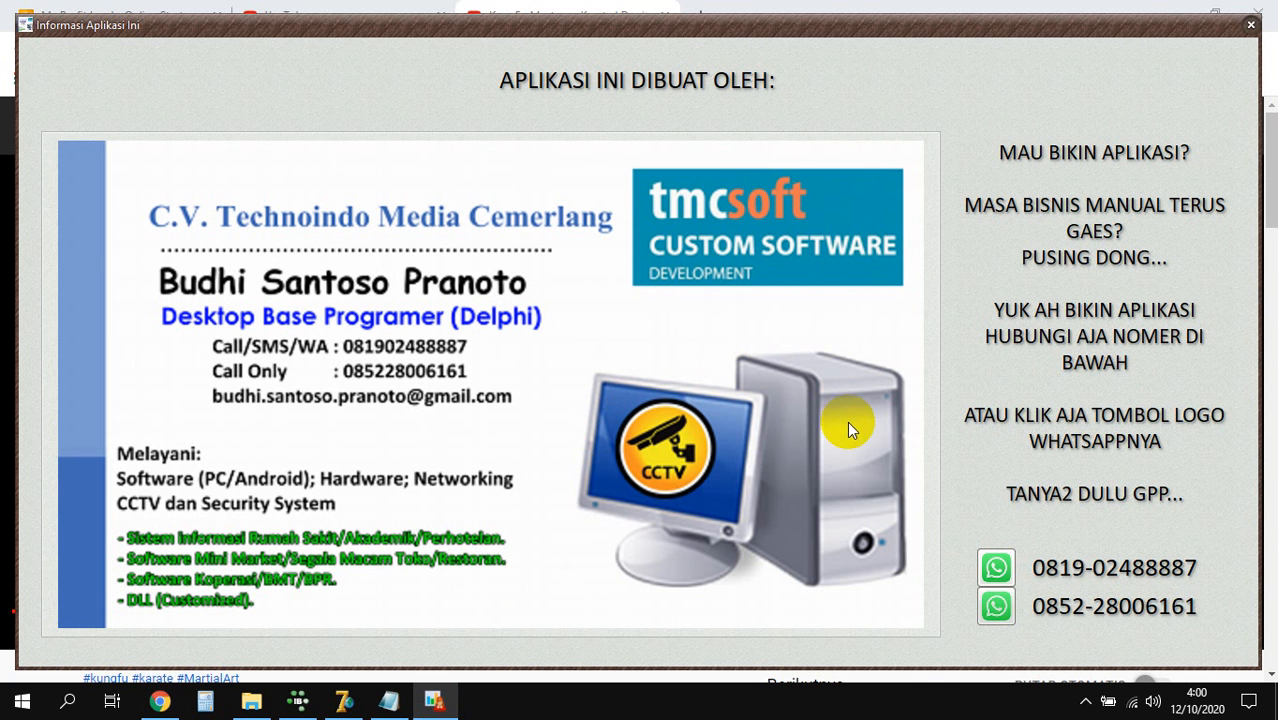
# Step: Close the Informasi Aplikasi Ini window to get back to the main menu
pyautogui.click(1252, 25)
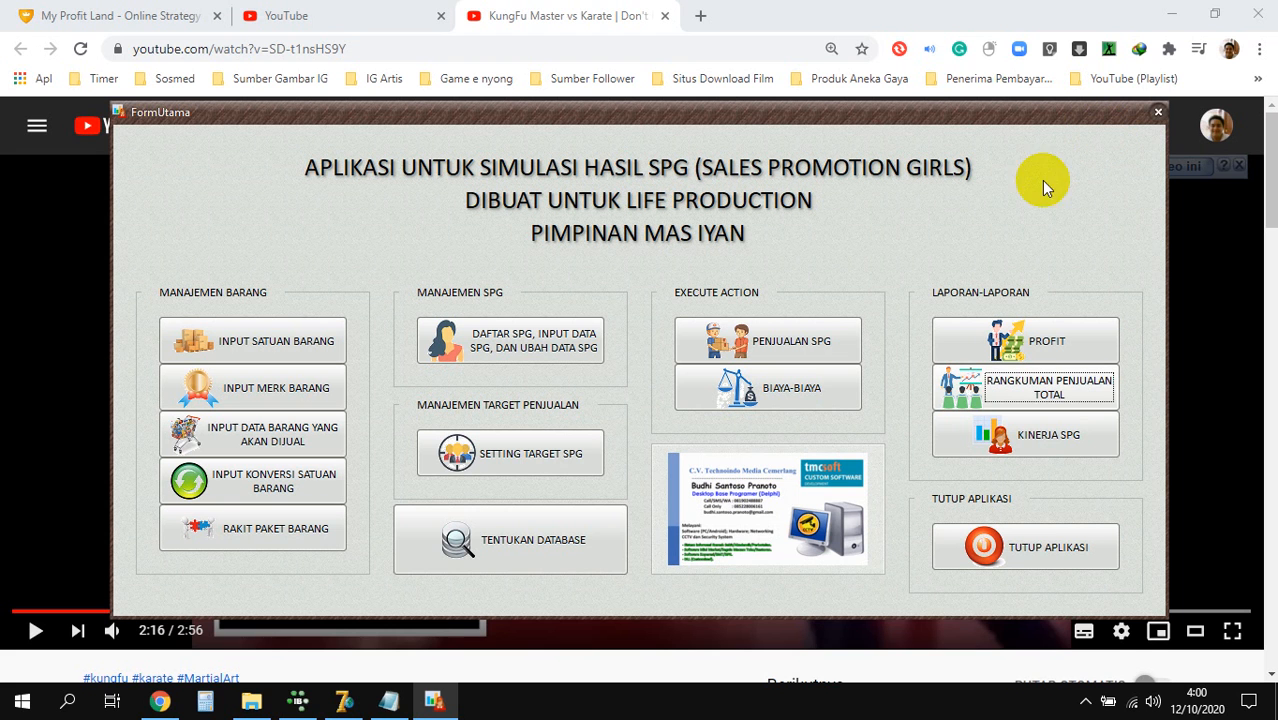